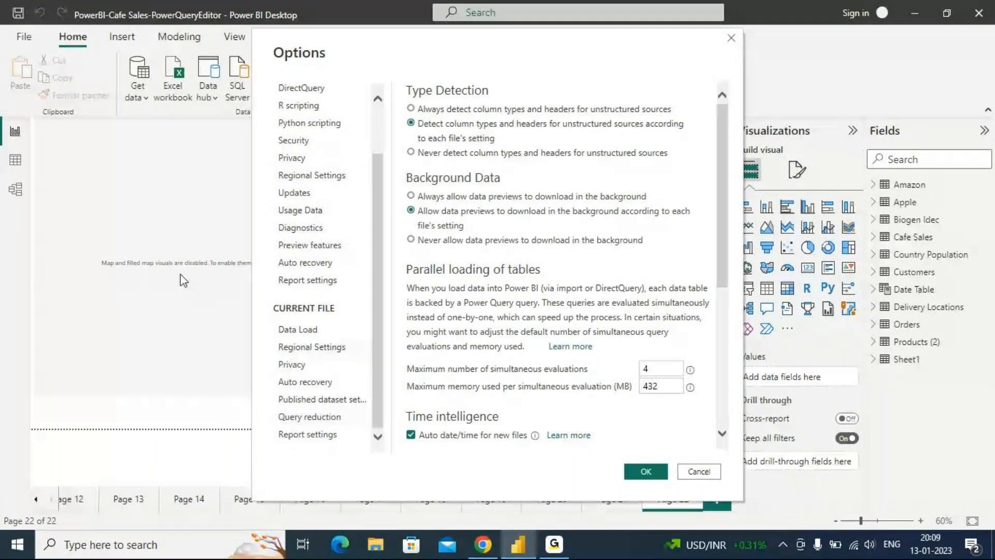
- Enable the use of Map and Filled Map visuals in the global security options and apply the change
scroll(363, 185, up, 1)
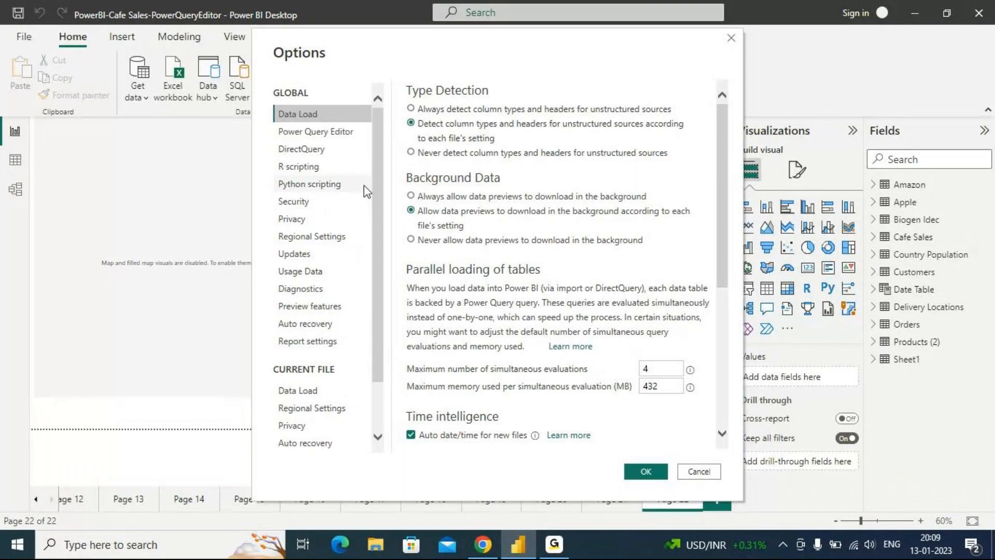
click(311, 202)
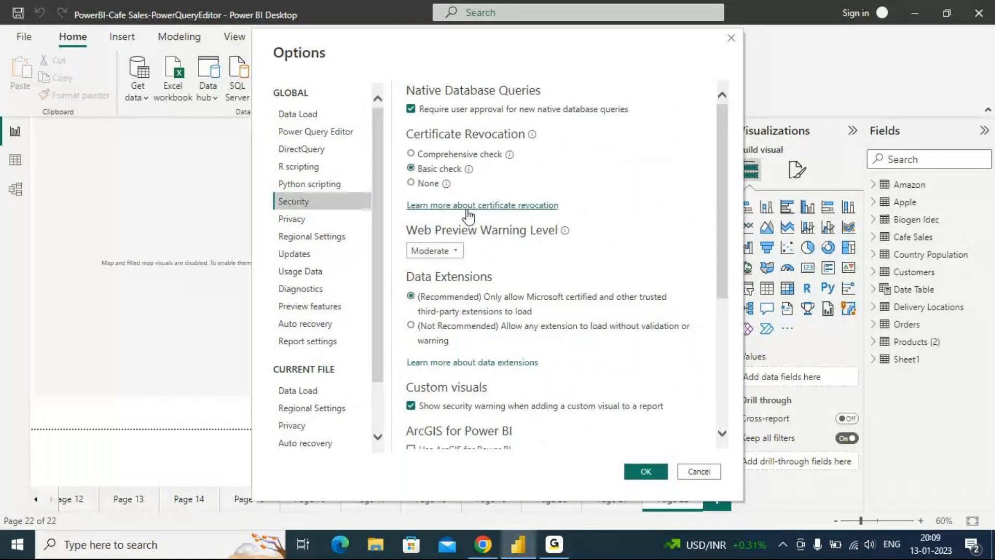
scroll(469, 217, down, 3)
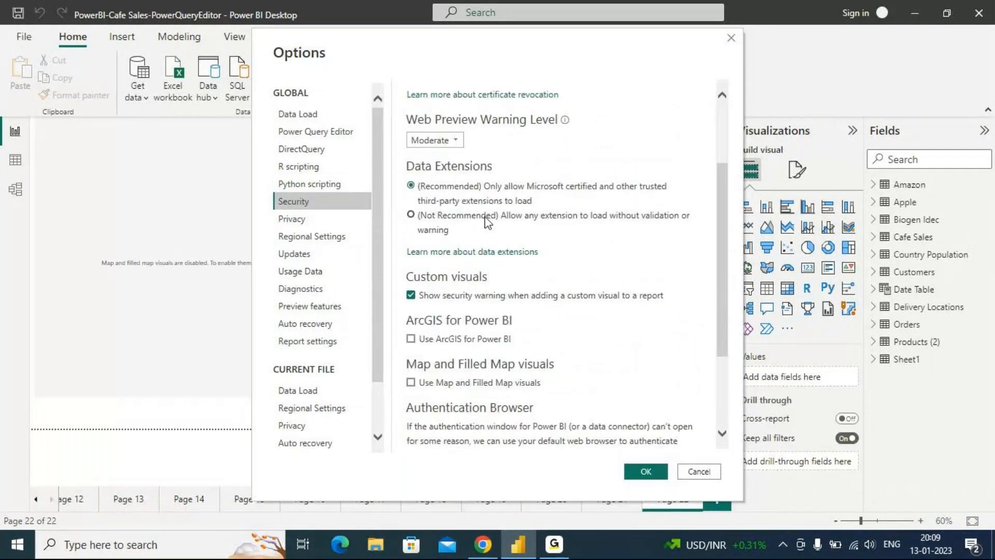
scroll(487, 222, down, 2)
scroll(472, 246, up, 5)
scroll(473, 246, down, 6)
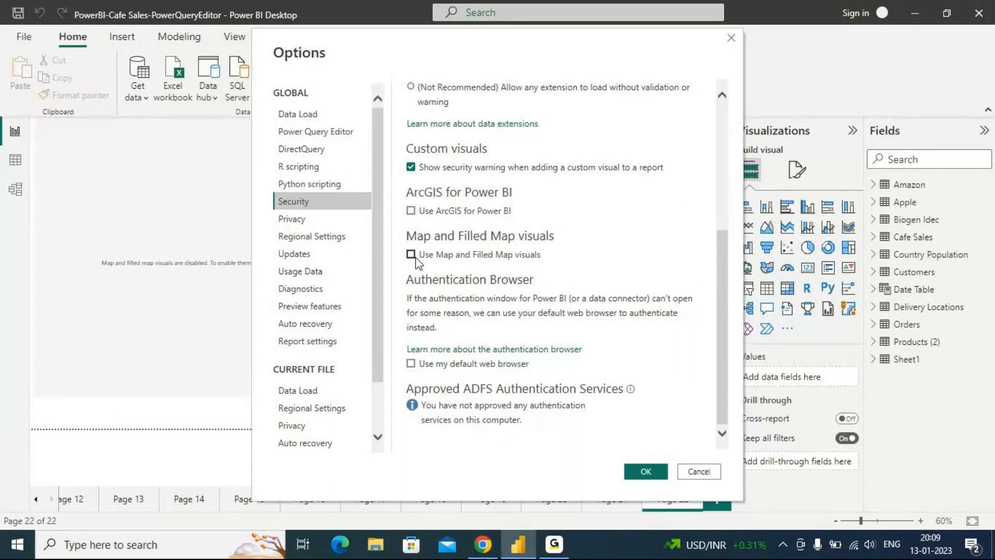
click(410, 255)
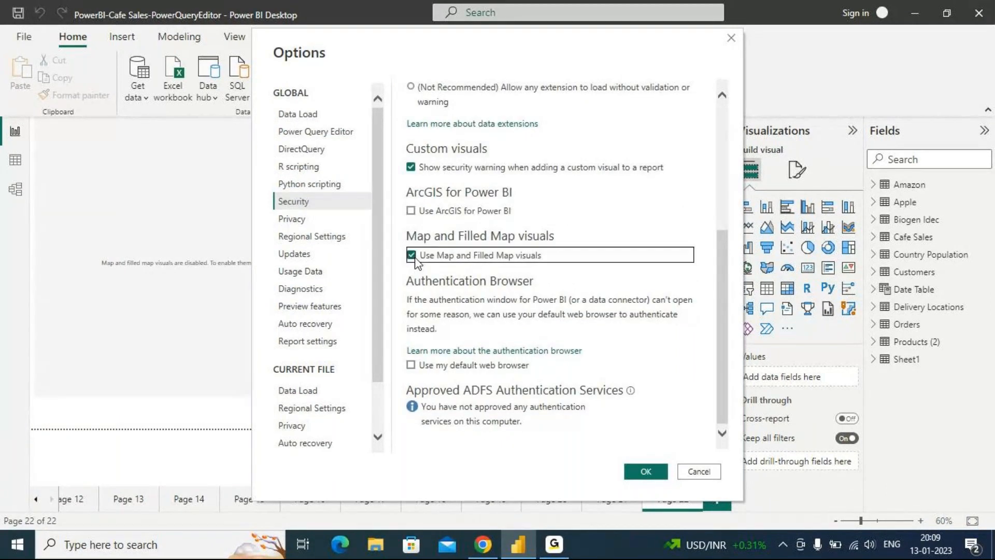
click(650, 478)
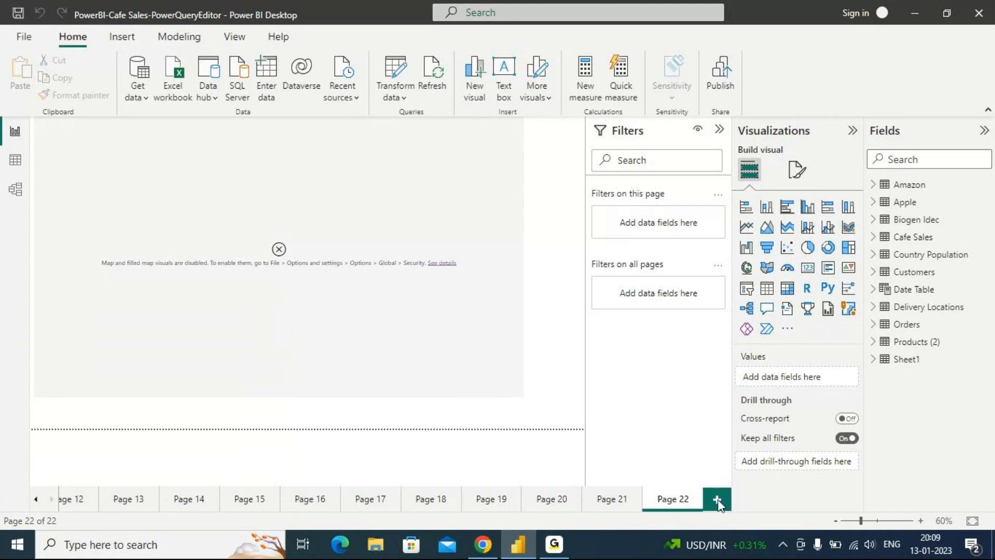
click(548, 549)
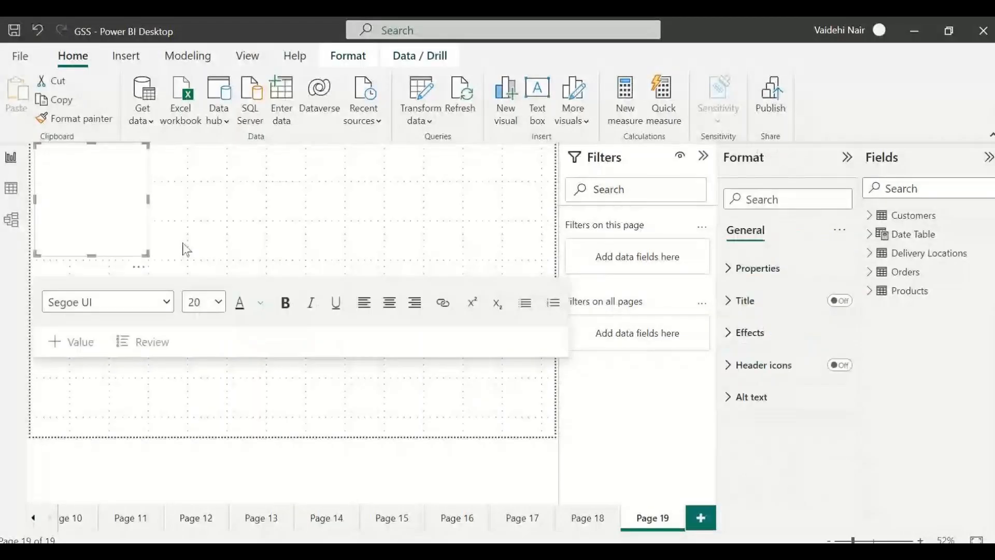
- Widen the text box across the page and enter "Which state on west coast of United states has maximum profits in furniture category"
drag(148, 199, 539, 205)
click(355, 210)
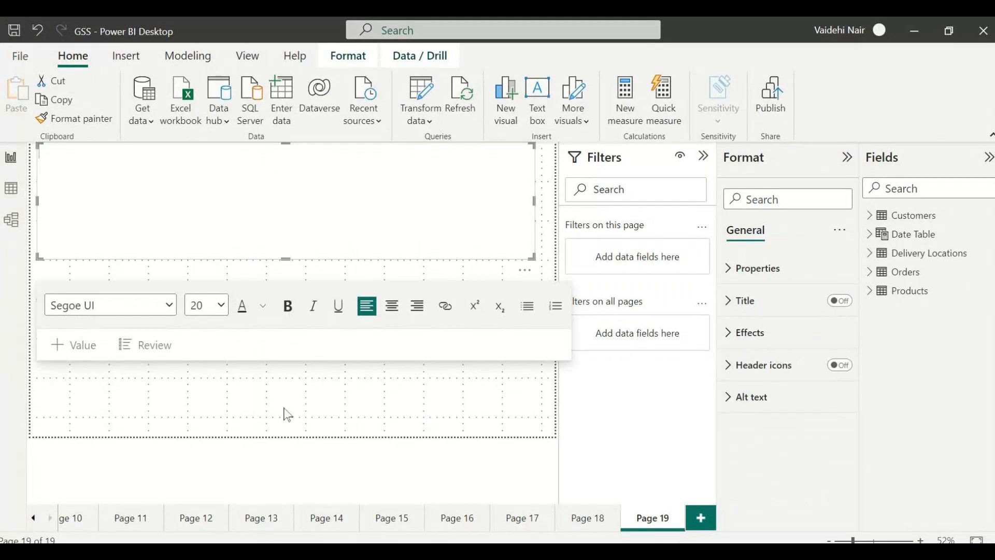
text(Which state on west coast of United states has maximum profits in furniture category)
- Format the whole question text with a black font colour and size 28
key(ctrl+a)
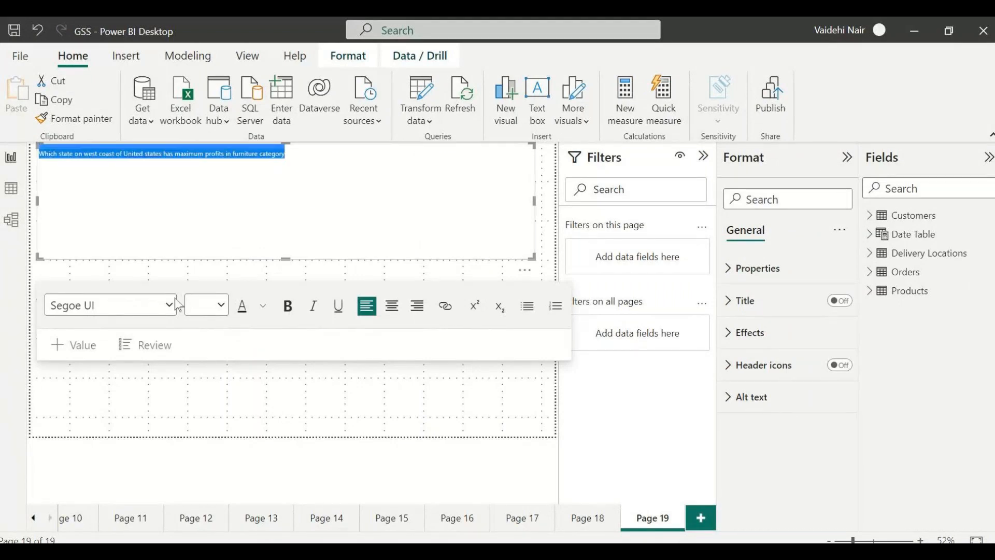
click(264, 306)
click(301, 241)
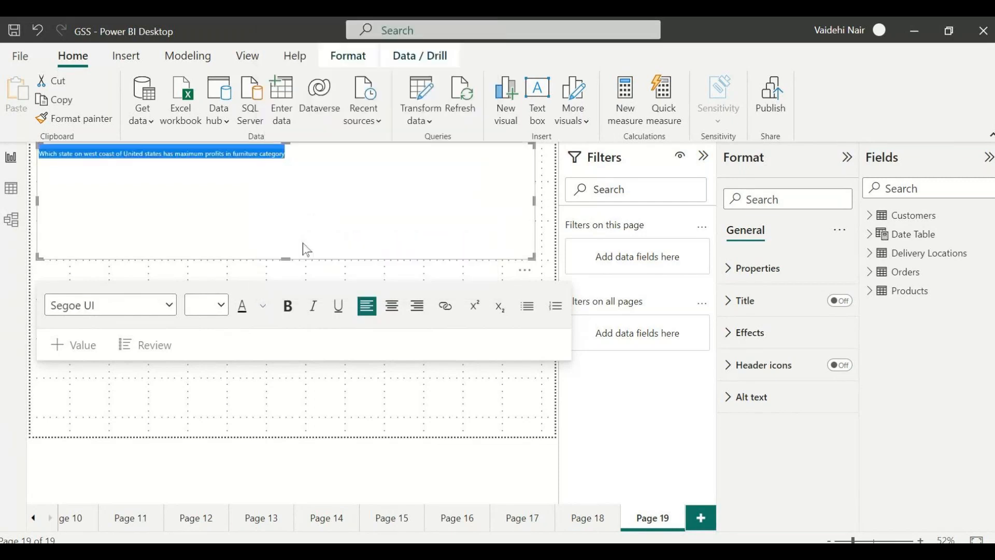
click(222, 305)
click(207, 176)
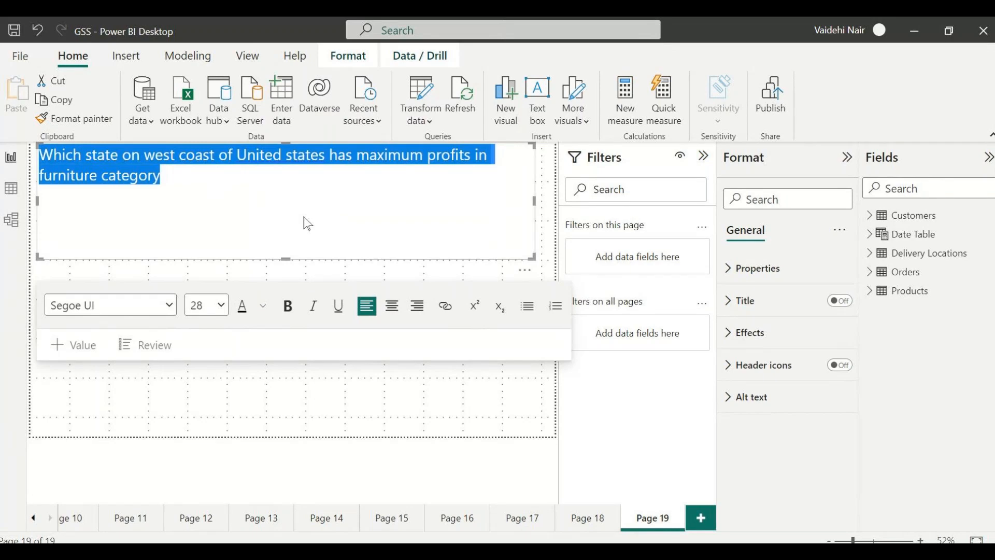
click(288, 402)
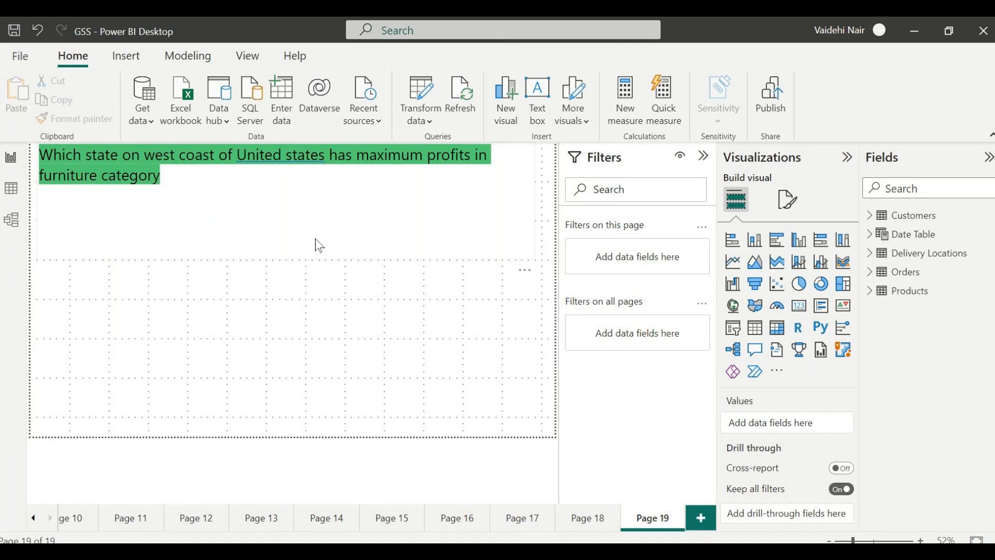
- Reduce the height of the question text box to fit its two lines of text
click(266, 273)
drag(284, 259, 280, 315)
click(286, 179)
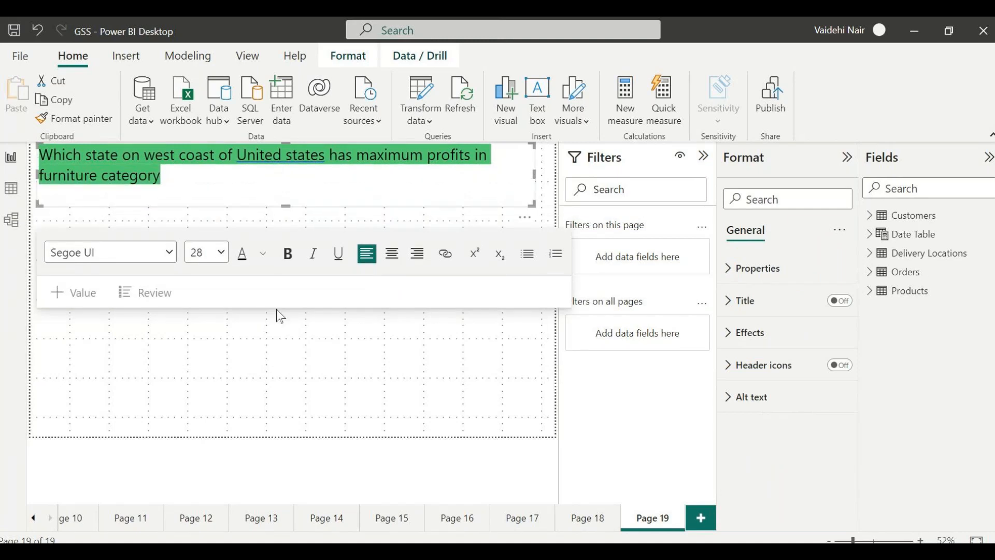
click(266, 384)
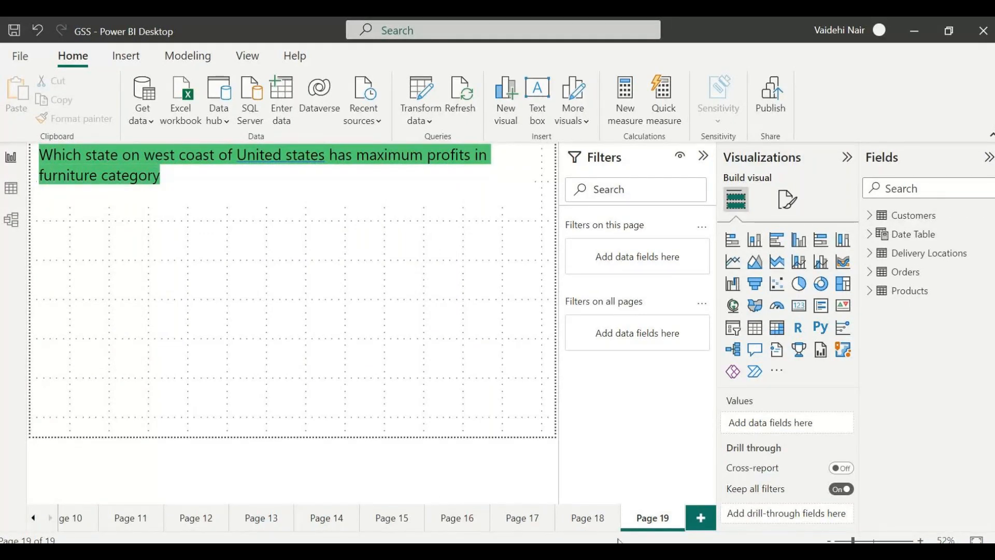
- Copy the filled map from Page 18 onto Page 19 and remove its Market filter
click(586, 520)
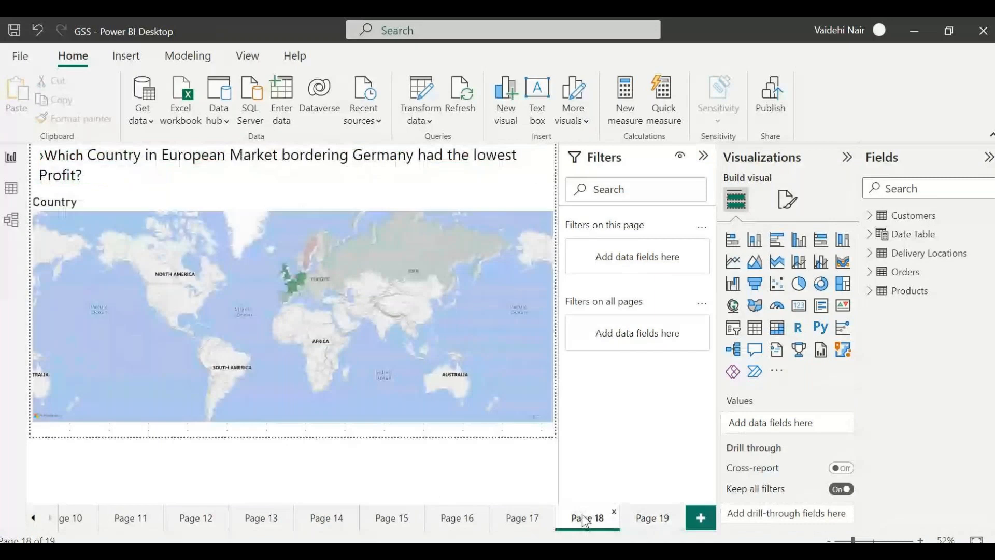
click(497, 402)
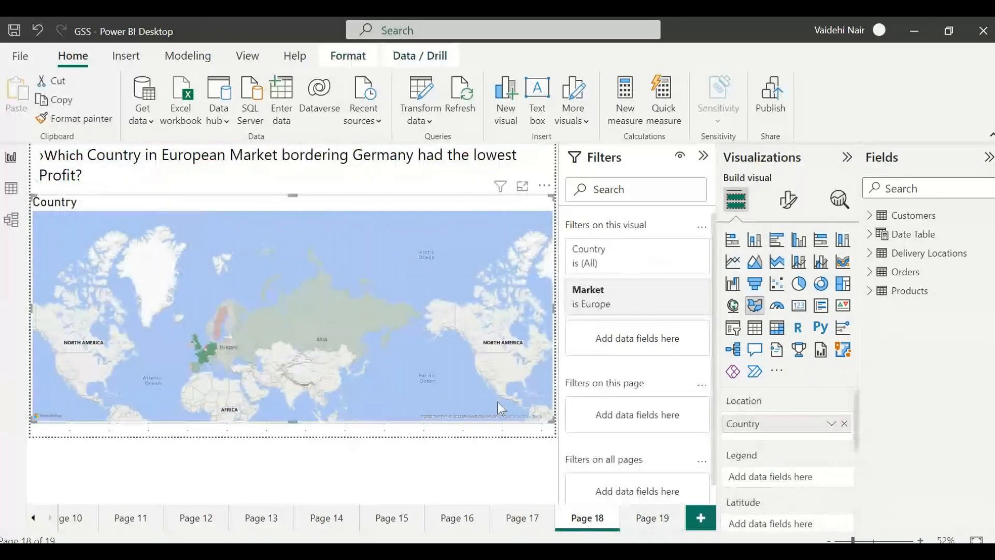
click(649, 520)
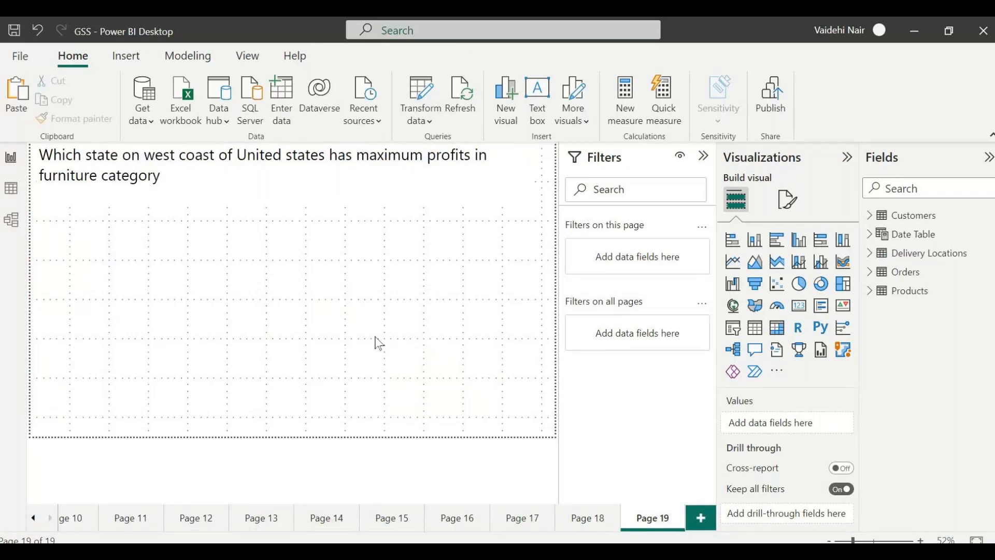
key(ctrl+v)
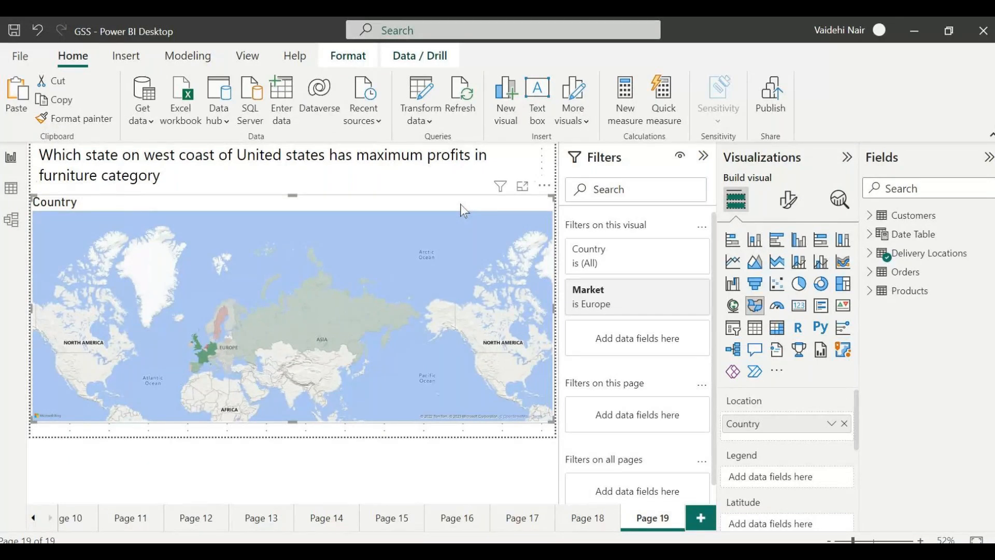
mouse_move(695, 295)
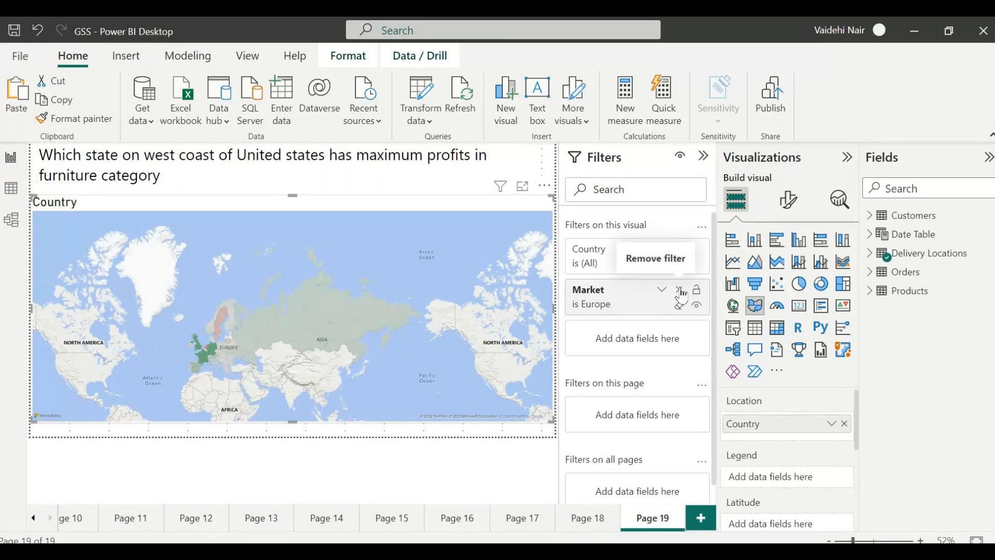
click(680, 290)
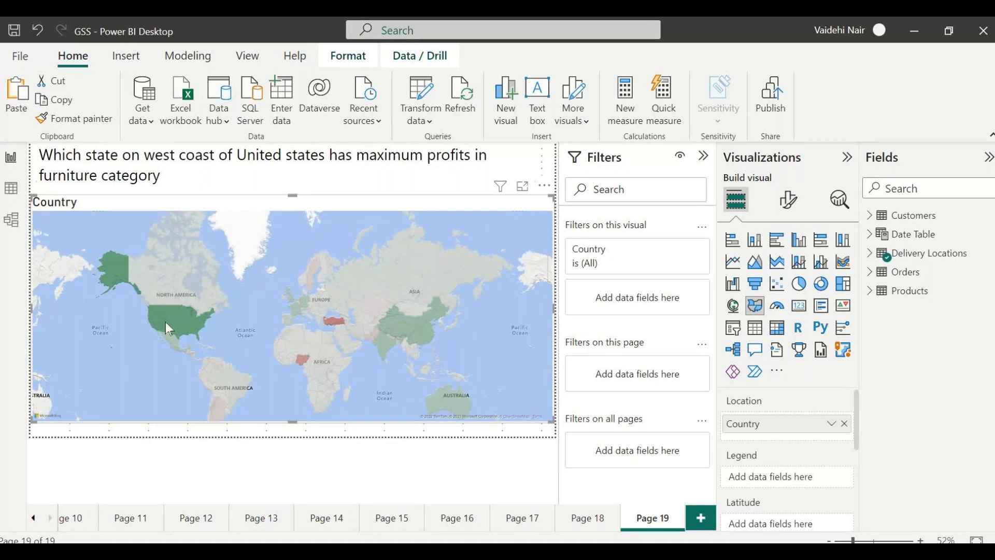
- Replace Country with the State field from Delivery Locations as the map's location
mouse_move(169, 325)
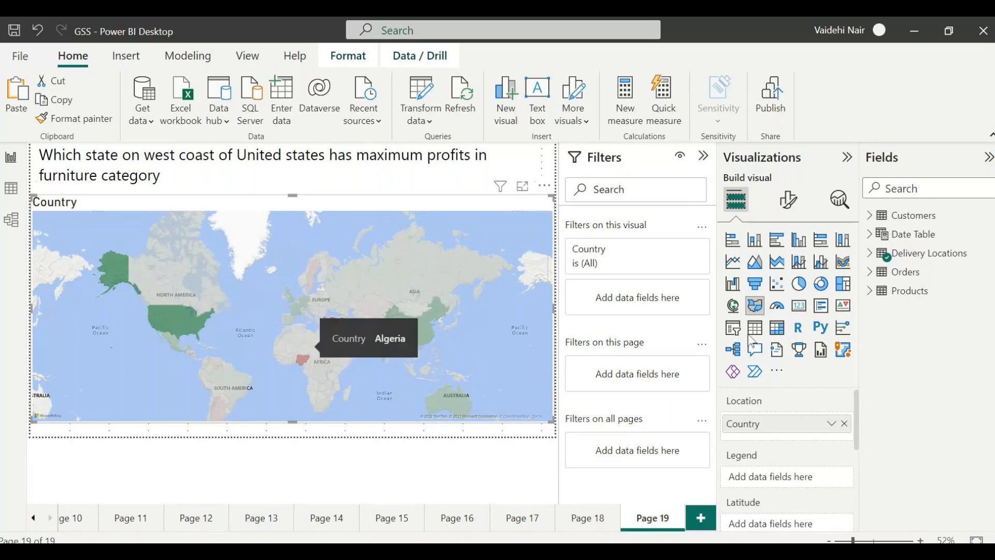
click(871, 256)
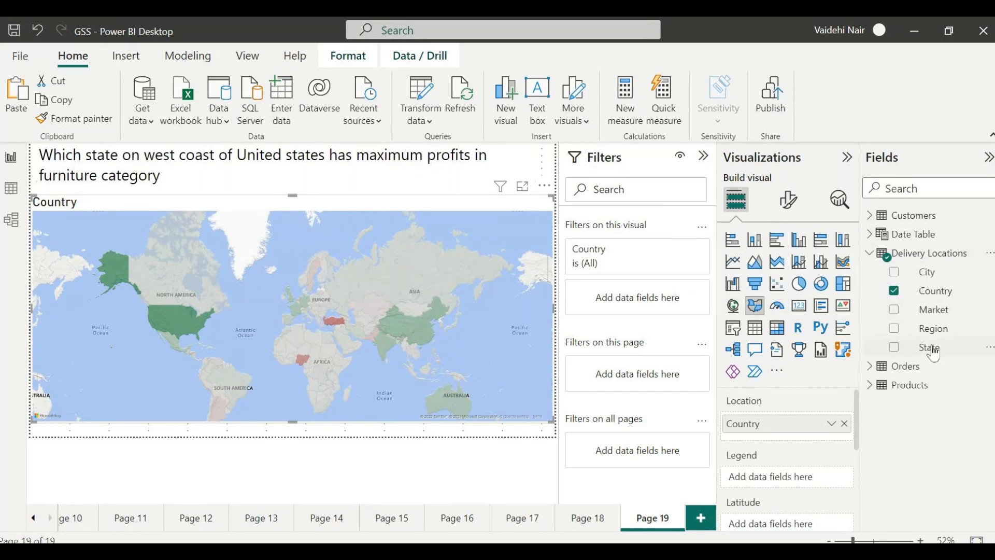
drag(932, 348, 802, 435)
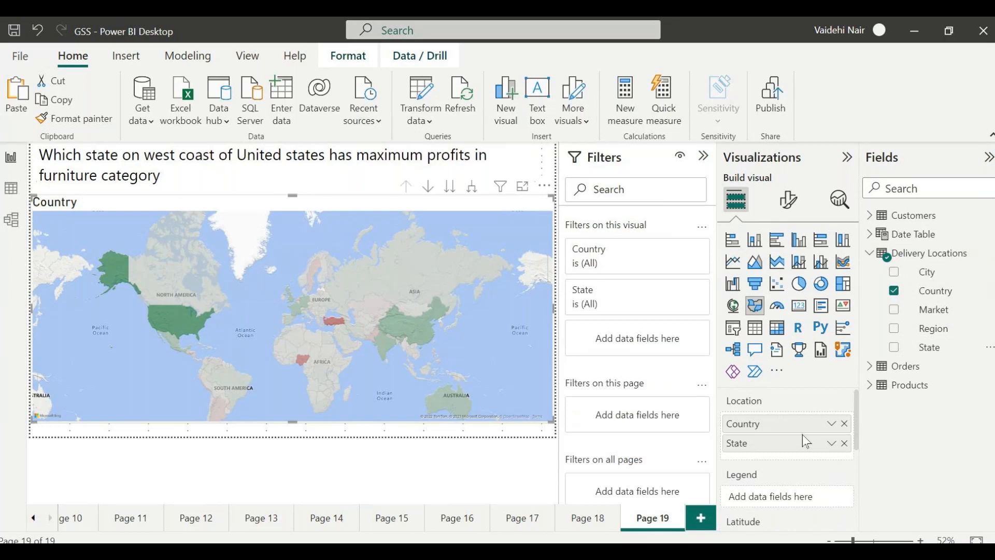
click(845, 424)
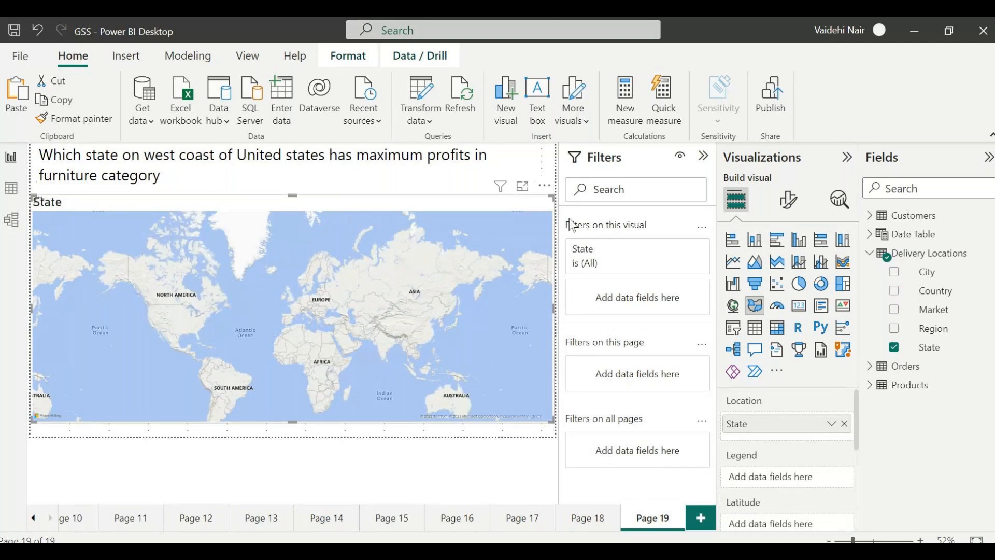
- Add a Country filter to the map visual and restrict it to United States
drag(926, 302, 636, 300)
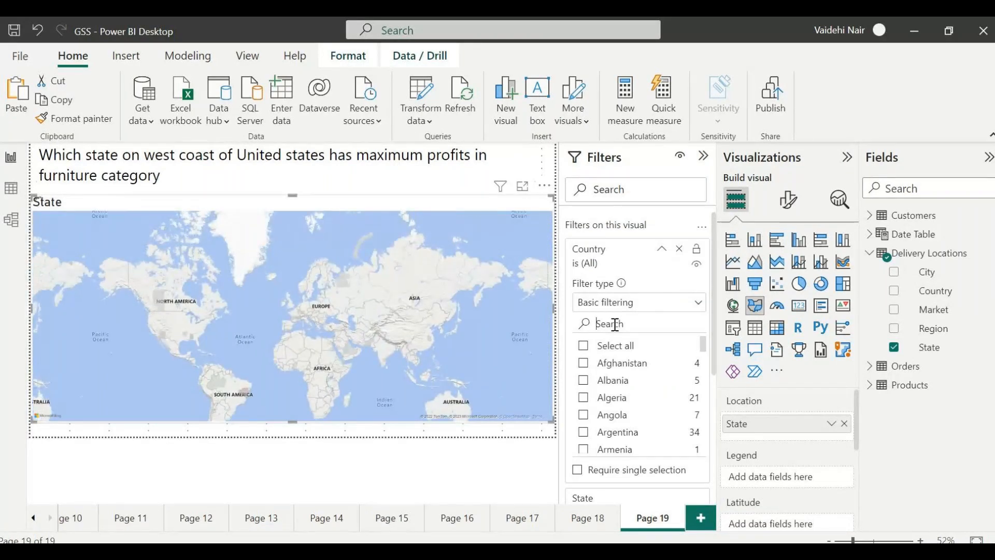
text(unite)
click(601, 380)
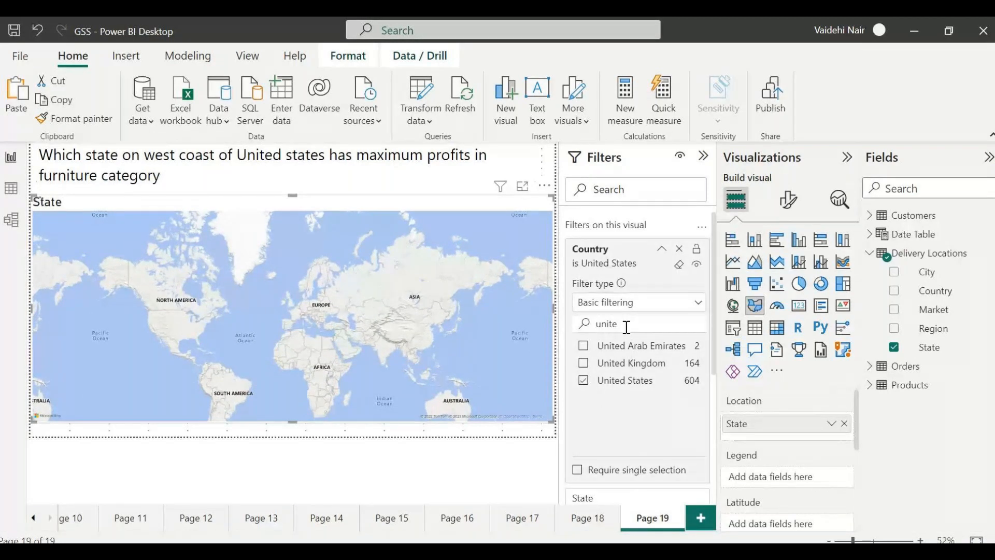
key(BackSpace)
key(BackSpace)
key(BackSpace)
key(BackSpace)
key(BackSpace)
click(524, 468)
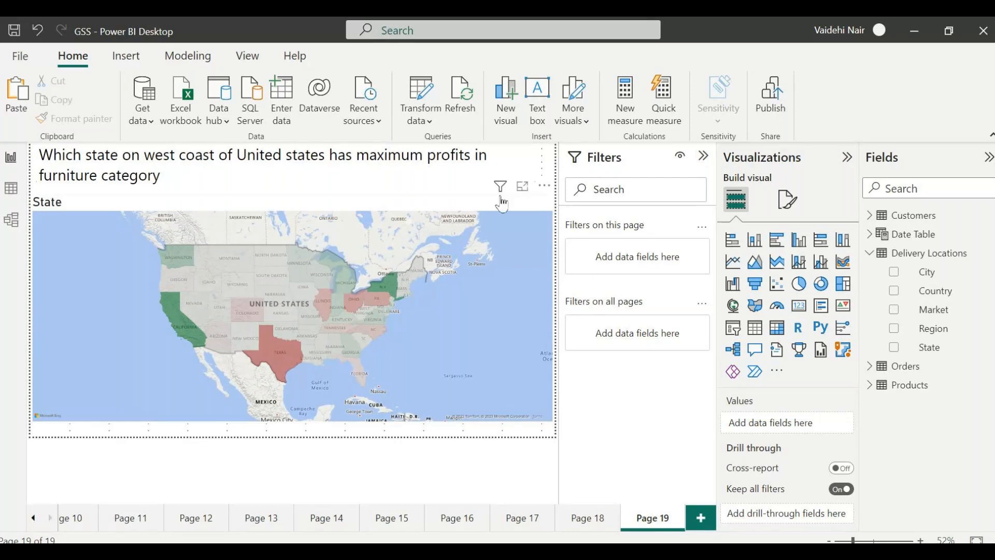
- Add the Category field from Products as a filter on the map visual and restrict it to Furniture
click(443, 205)
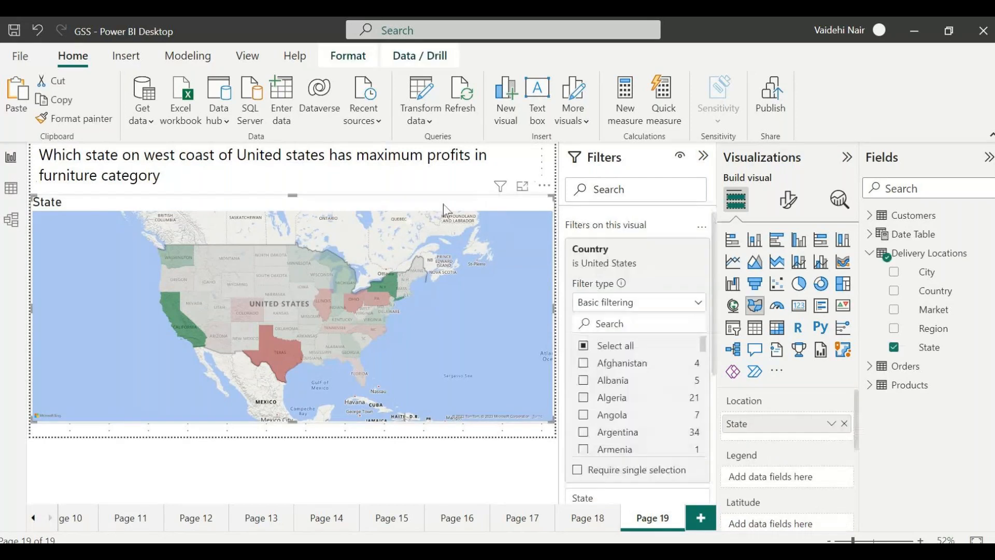
click(869, 386)
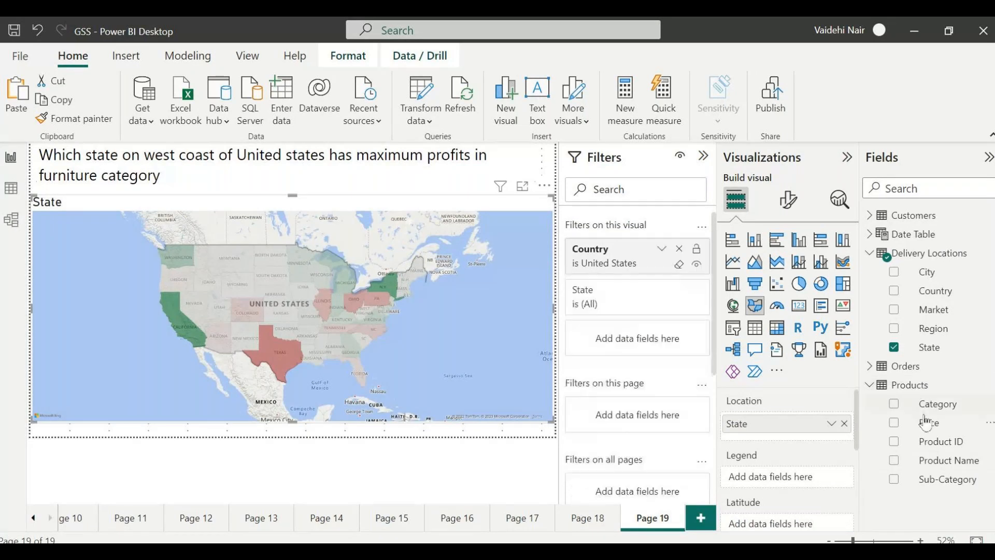
drag(951, 412, 656, 343)
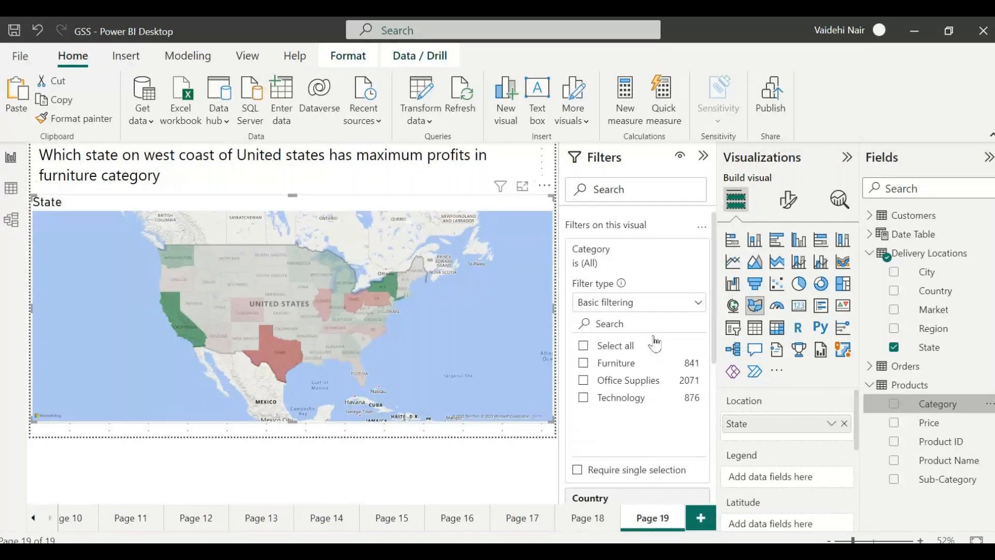
click(584, 364)
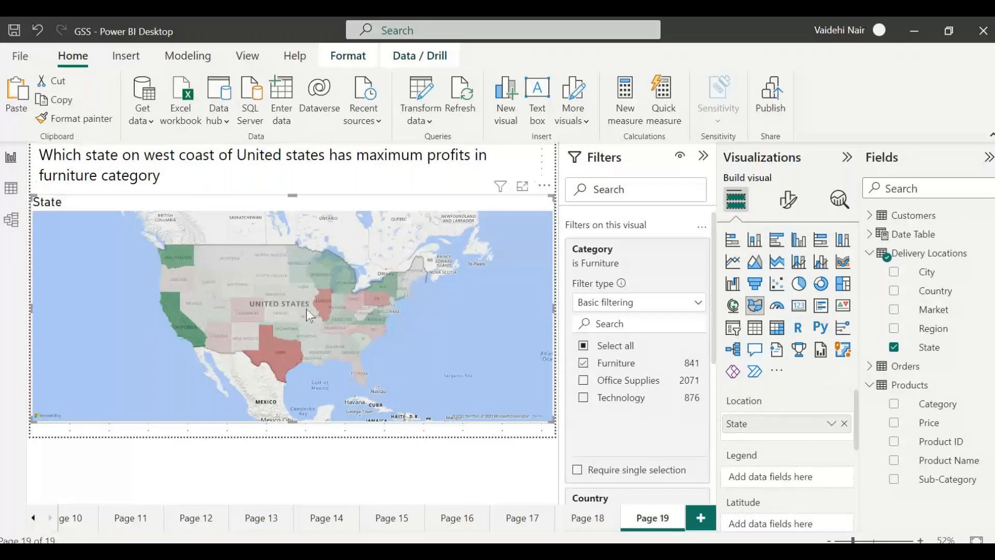
- Examine the profit shading of the west coast states and review the map's Category and Country filters
drag(157, 272, 155, 252)
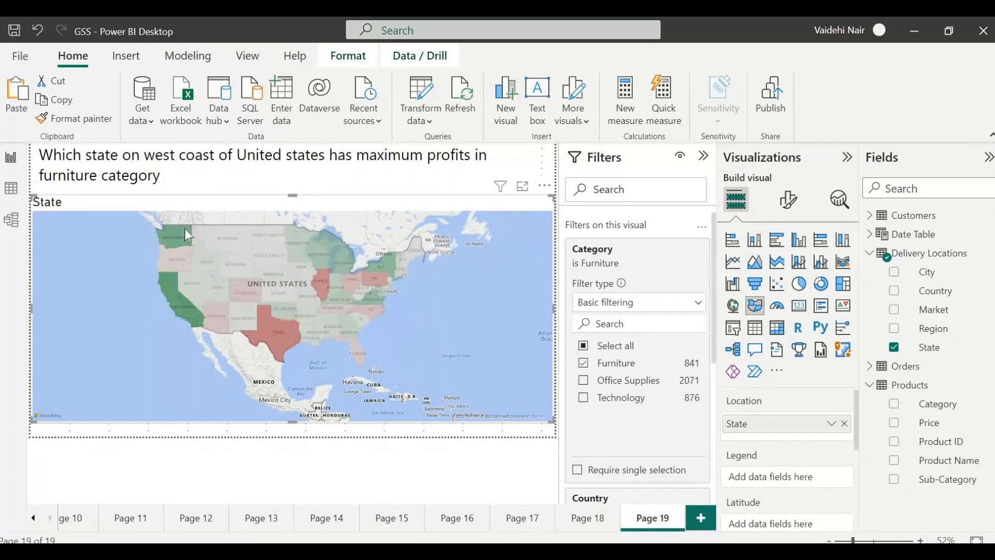
mouse_move(173, 291)
scroll(655, 362, down, 1)
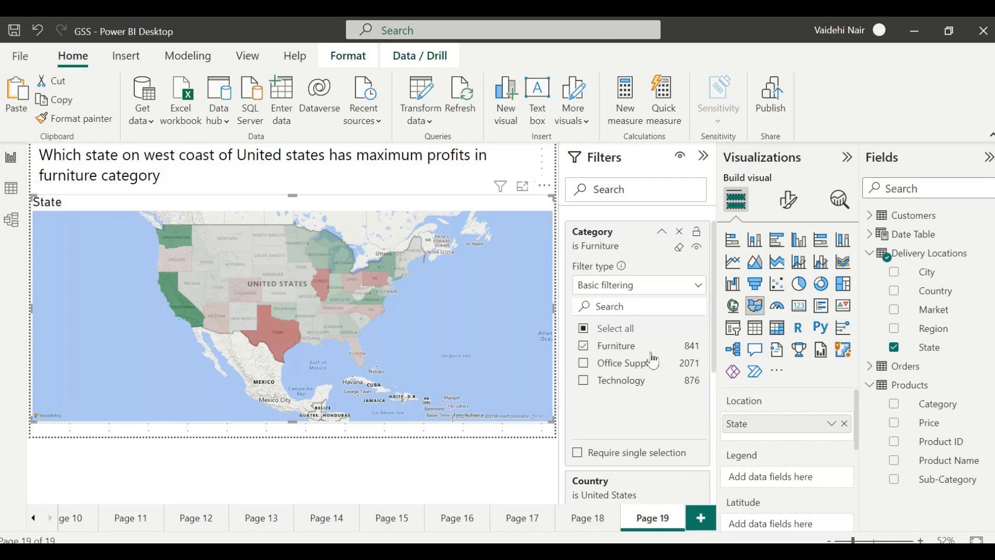
scroll(653, 360, down, 5)
scroll(651, 351, up, 3)
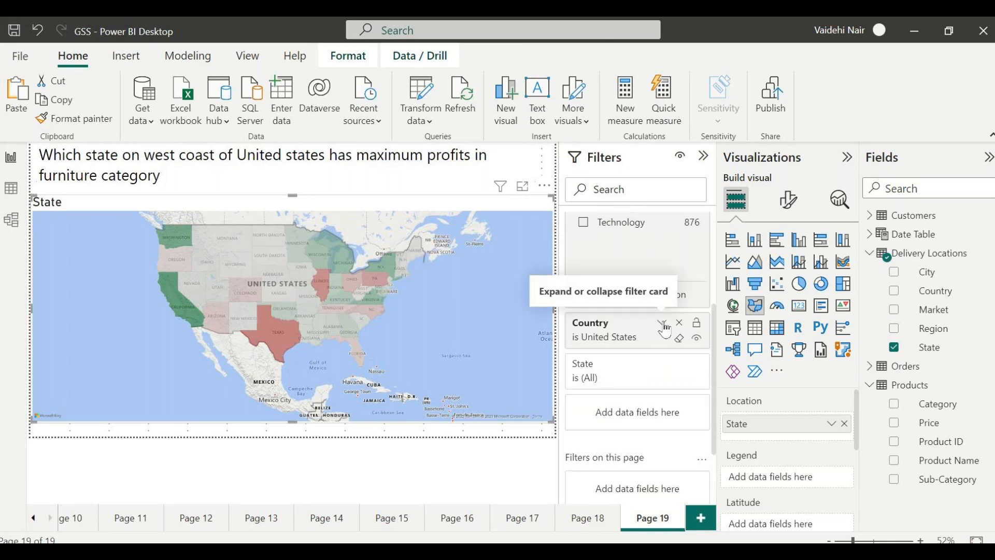
click(663, 322)
scroll(628, 342, up, 5)
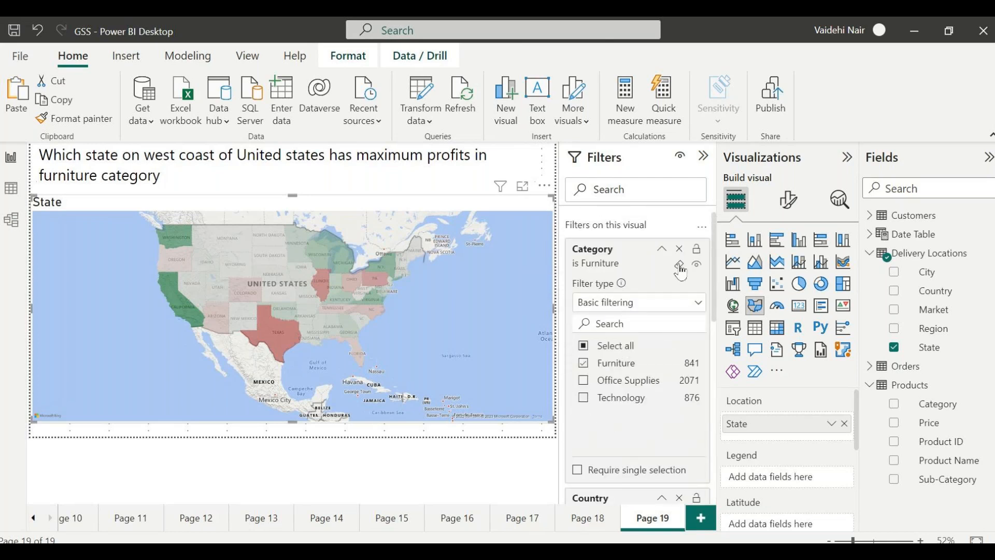
- Review the map's Country filter list and collapse the Category and Country filter cards
click(664, 250)
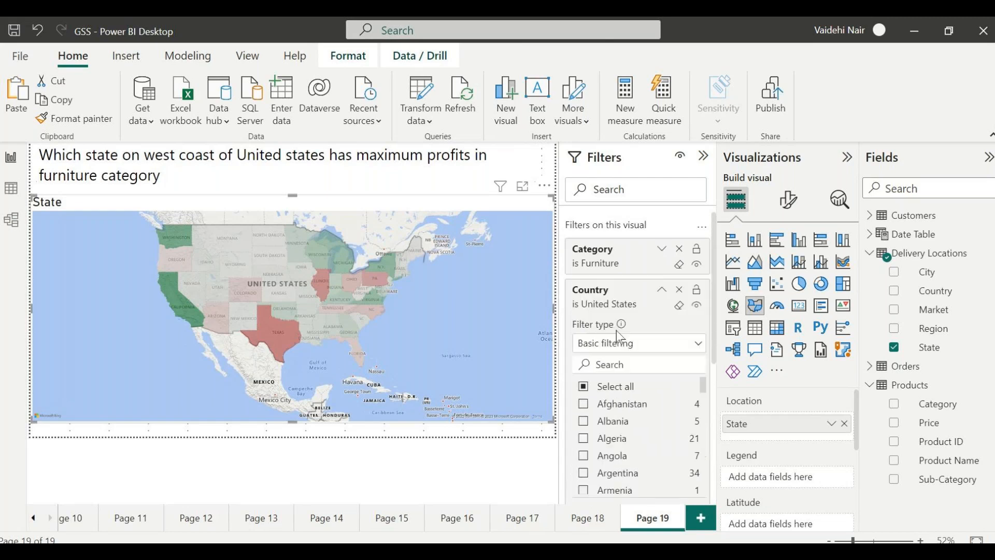
scroll(632, 351, down, 2)
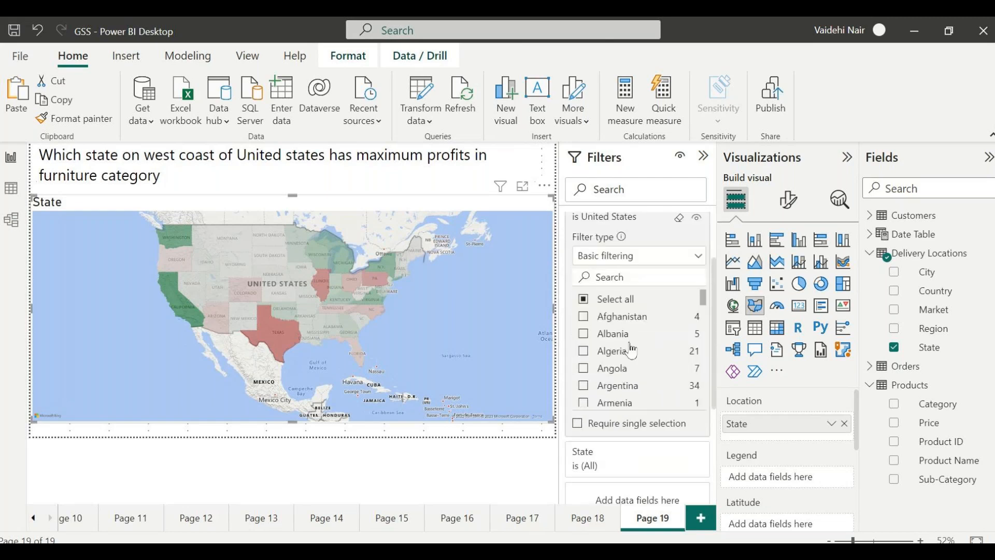
click(628, 277)
scroll(615, 325, up, 2)
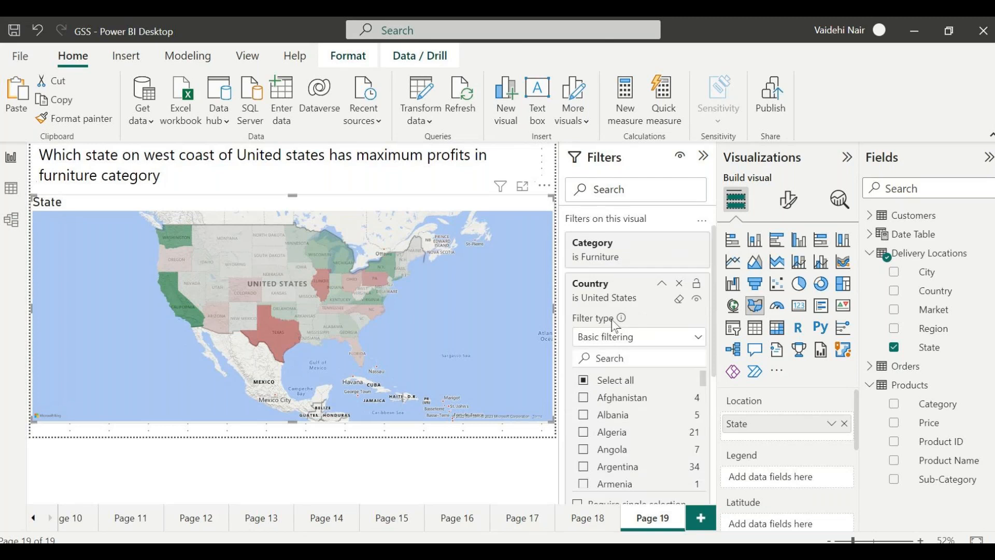
scroll(615, 325, up, 1)
click(615, 296)
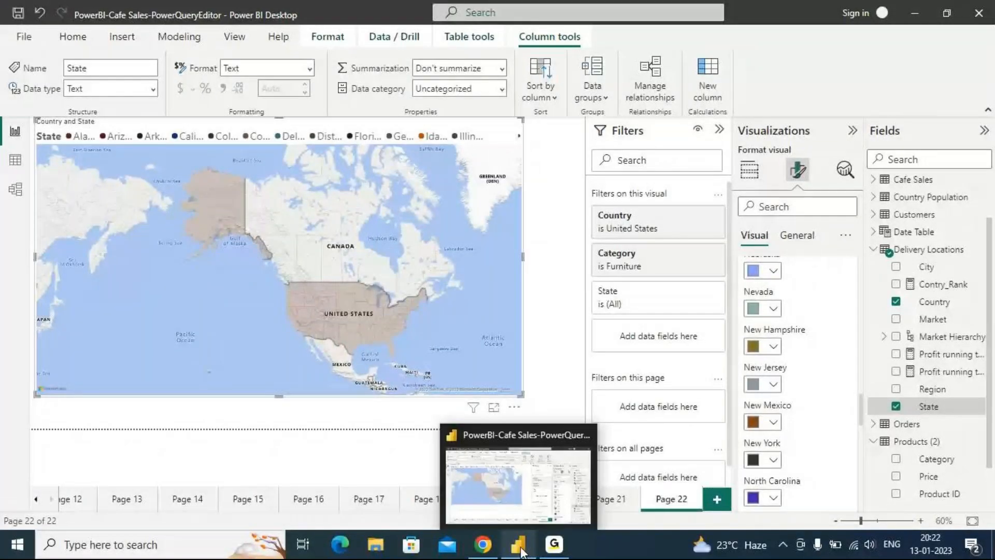
- Switch to the PowerBI-Cafe Sales-PowerQueryEditor report and inspect the United States area on the map, collapsing the fill color settings
click(521, 548)
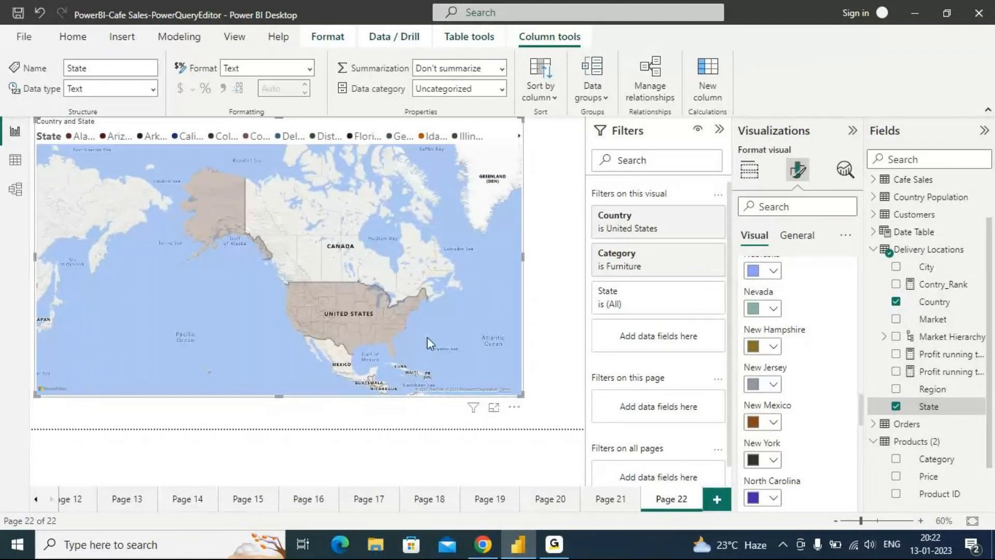
scroll(786, 361, up, 5)
scroll(786, 361, up, 15)
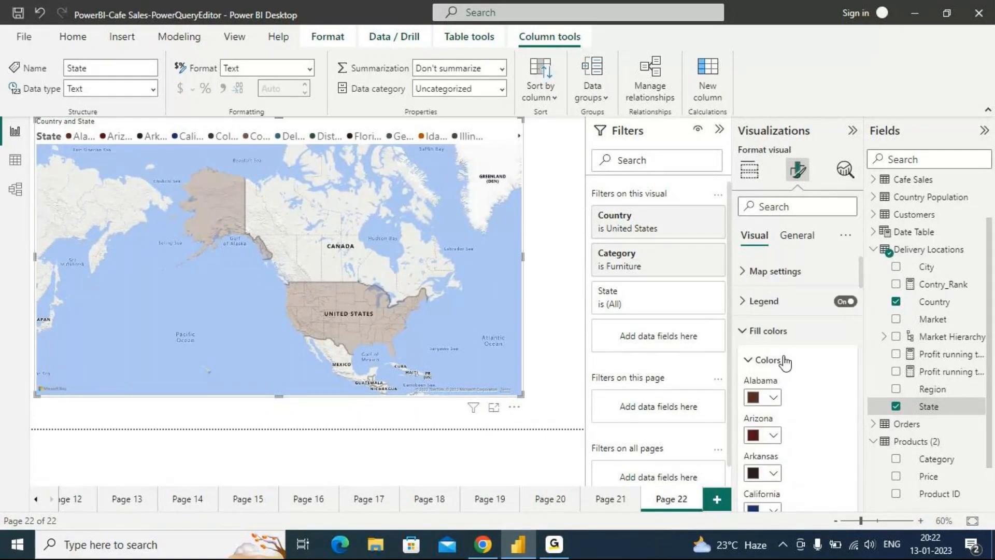
click(744, 330)
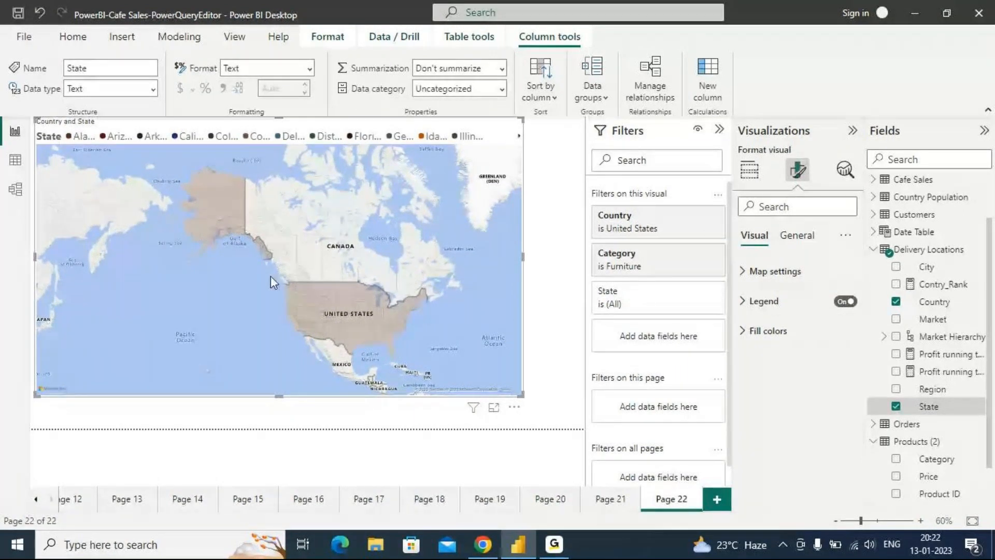
scroll(271, 276, up, 2)
scroll(271, 276, down, 2)
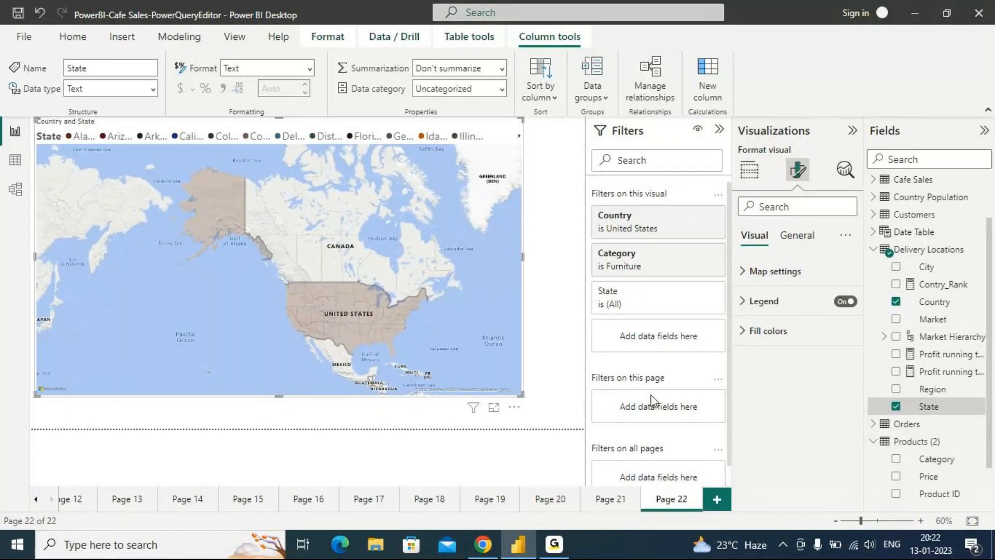
mouse_move(332, 303)
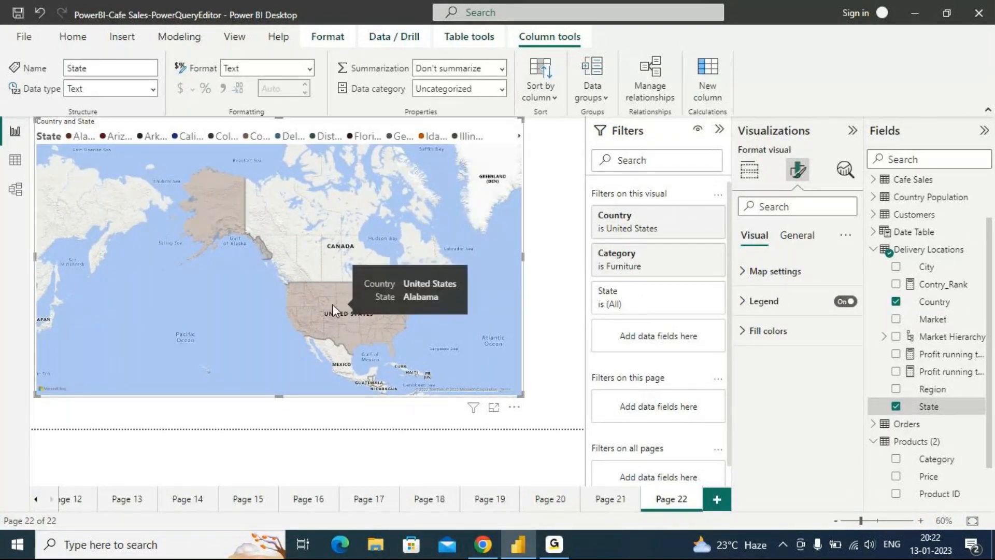
click(293, 272)
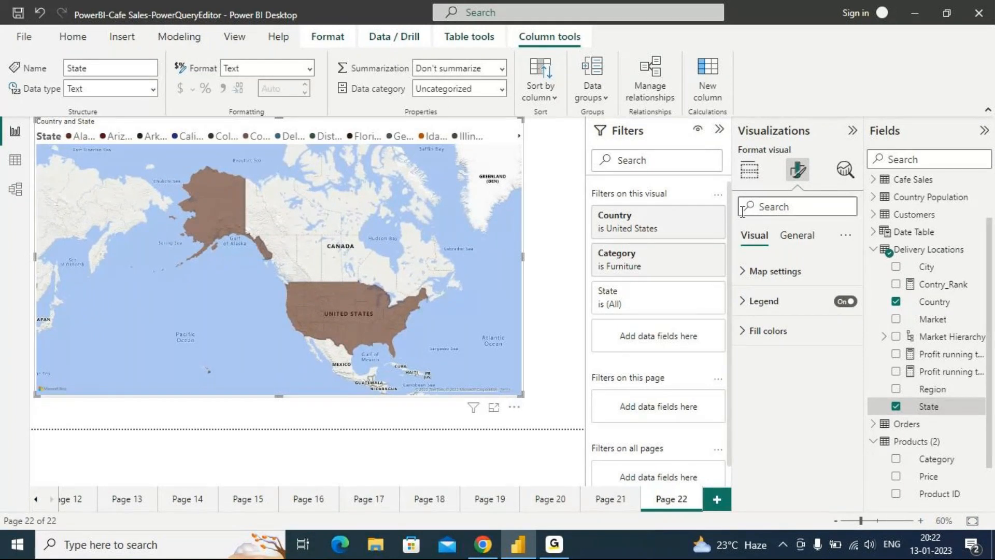
- Examine the individual fill colors assigned to the states in the map's format settings, from Alabama to Wyoming
click(743, 333)
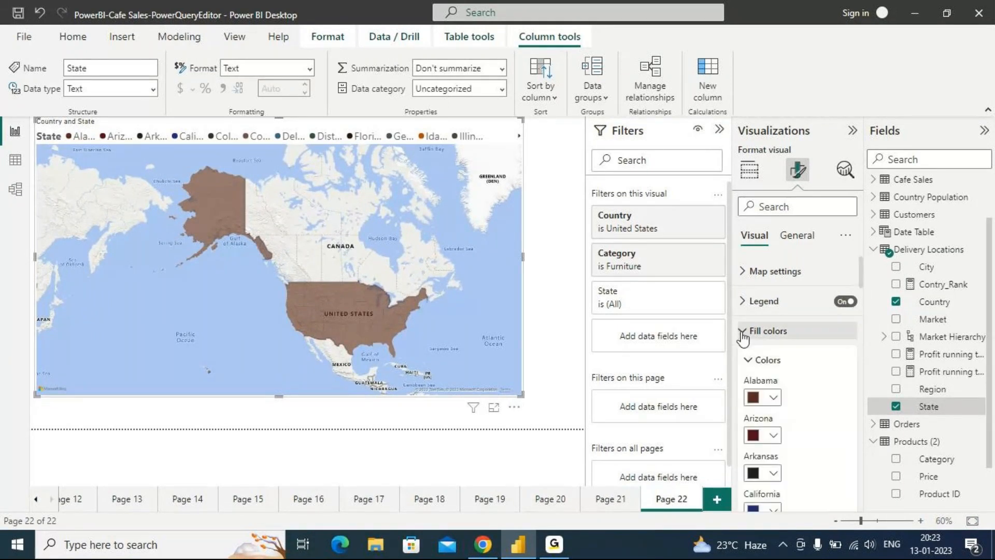
scroll(824, 412, down, 8)
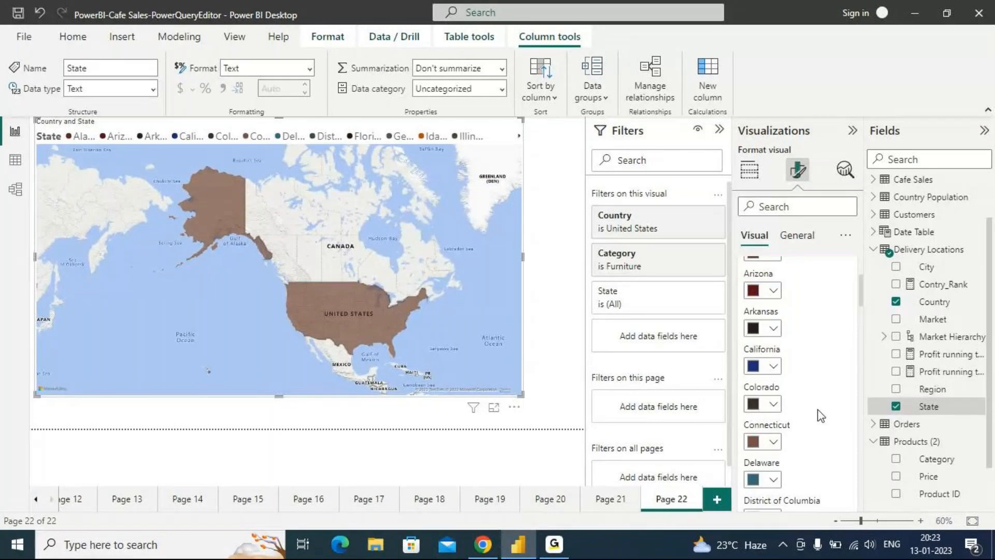
scroll(821, 416, down, 10)
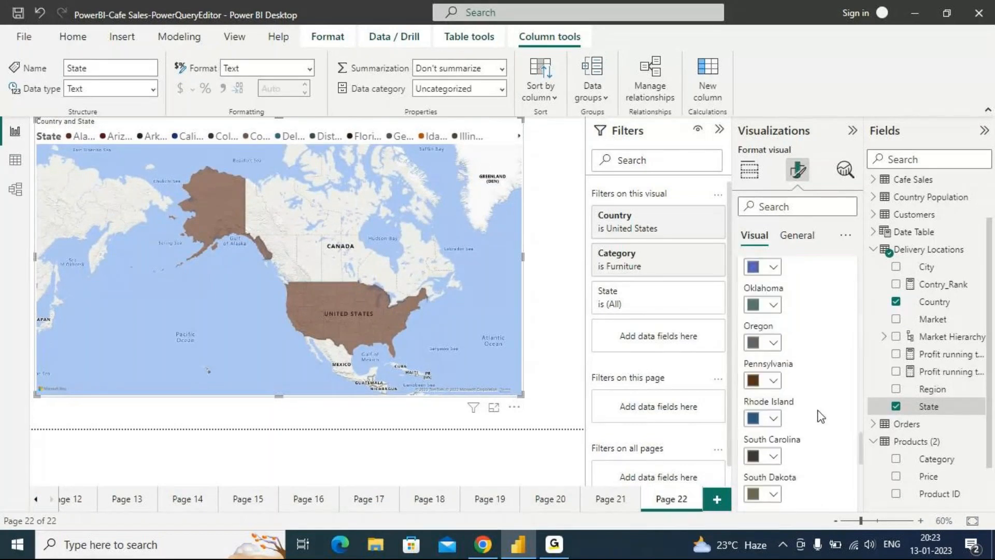
scroll(821, 416, down, 5)
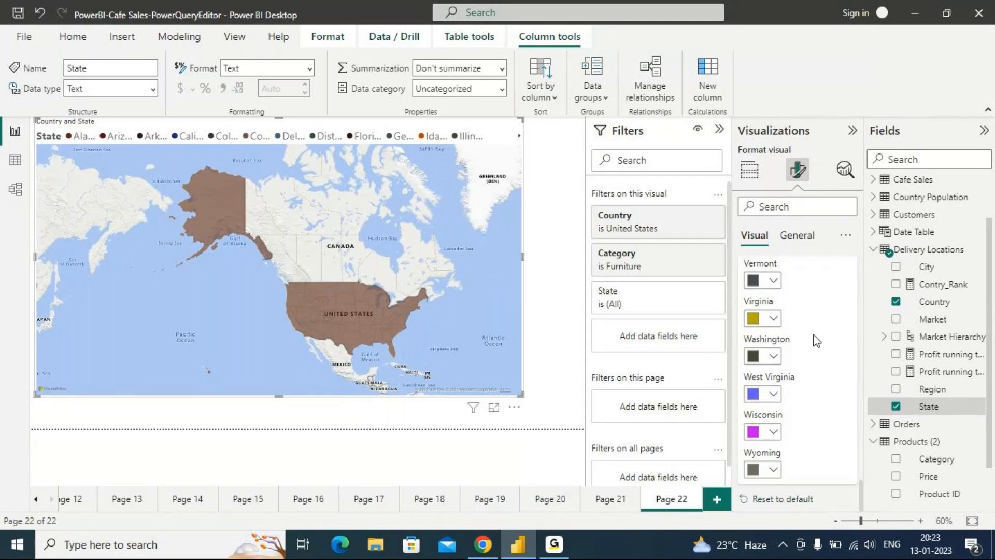
scroll(814, 337, up, 10)
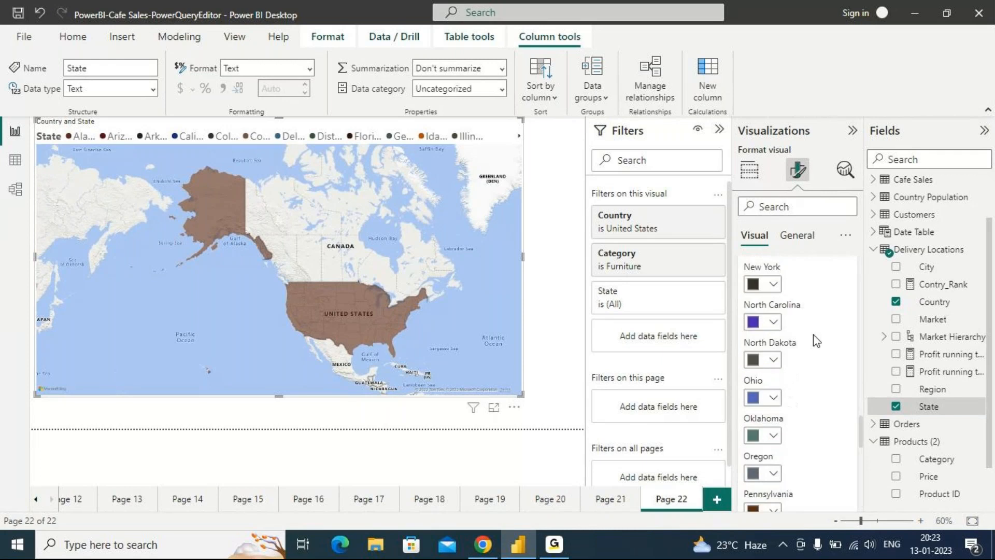
scroll(813, 334, up, 6)
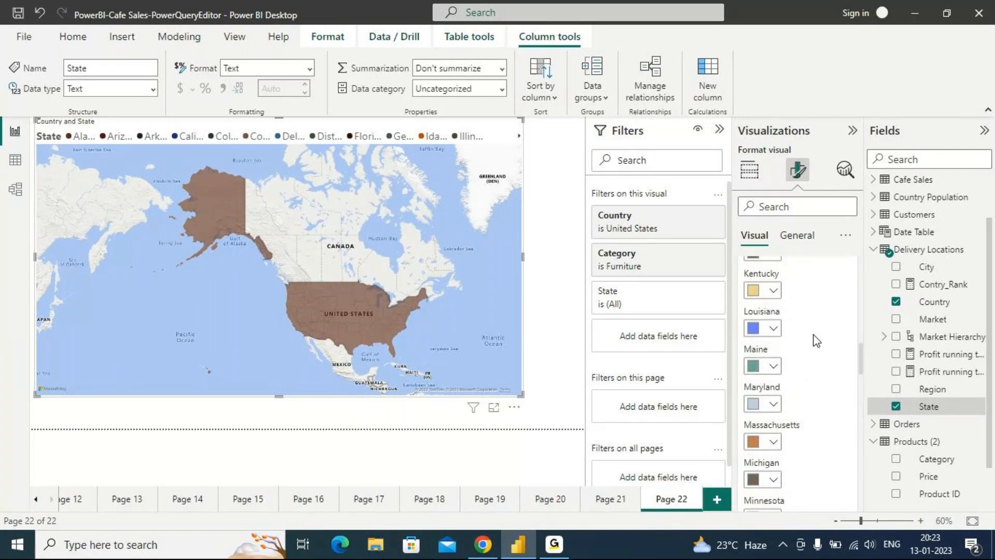
scroll(813, 334, down, 4)
scroll(813, 334, down, 11)
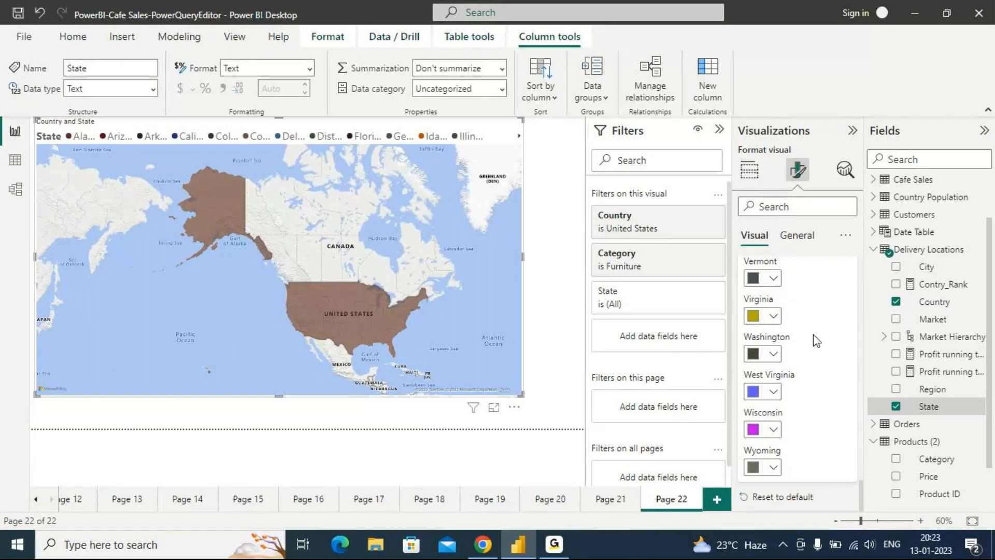
scroll(813, 334, up, 20)
scroll(814, 334, up, 5)
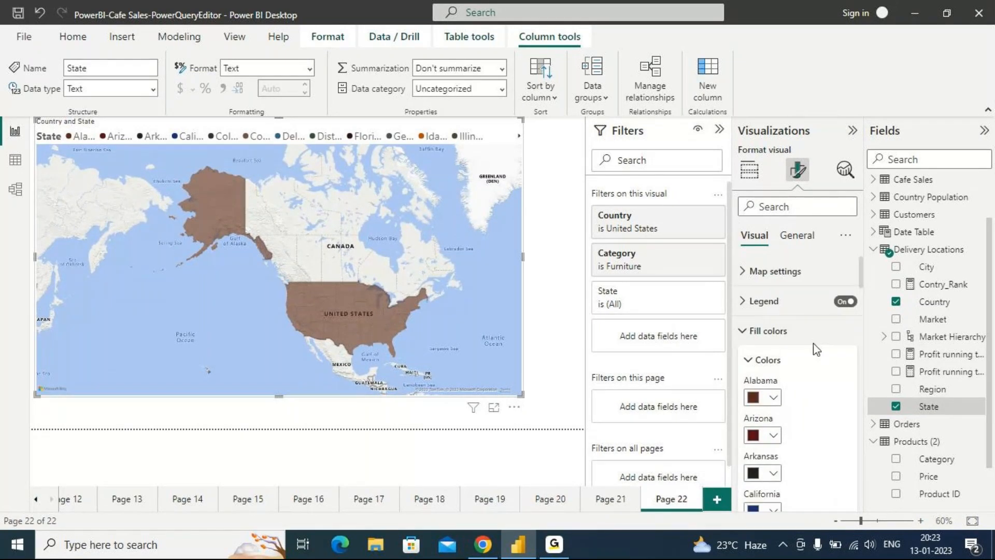
scroll(822, 426, down, 2)
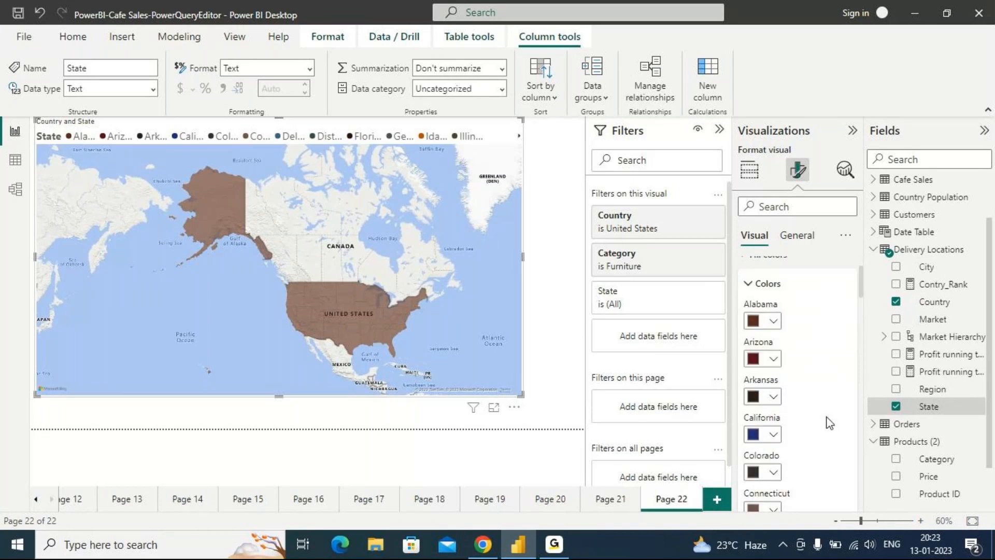
scroll(830, 423, down, 1)
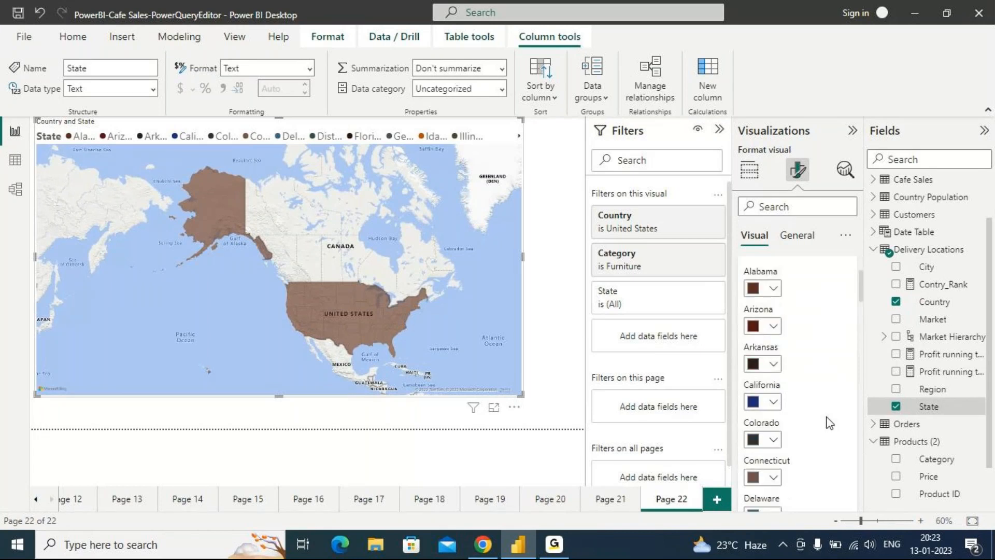
scroll(830, 423, down, 1)
scroll(829, 423, up, 2)
scroll(830, 423, up, 2)
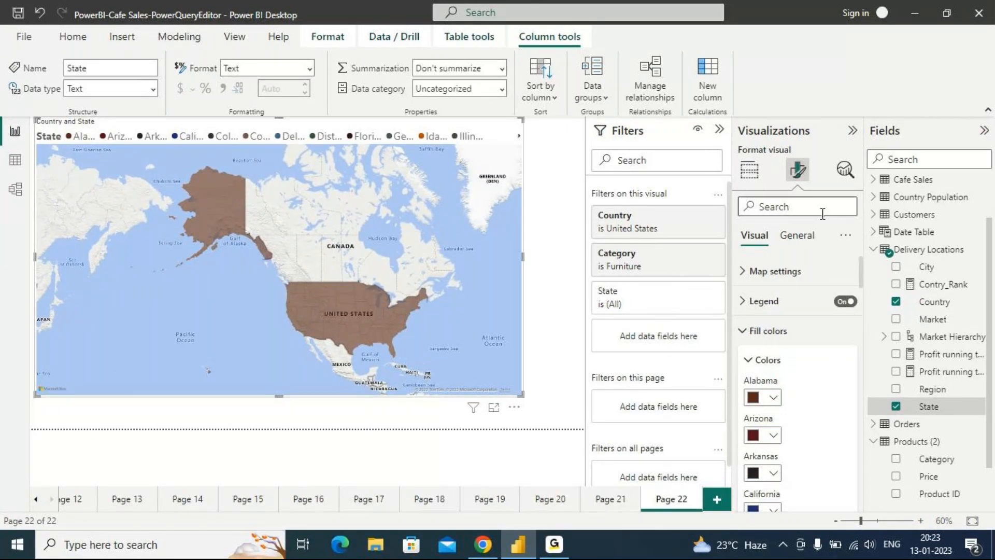
- Remove State from the map's legend and apply the gradient default fill color based on Sum of Profit with a middle color
click(760, 178)
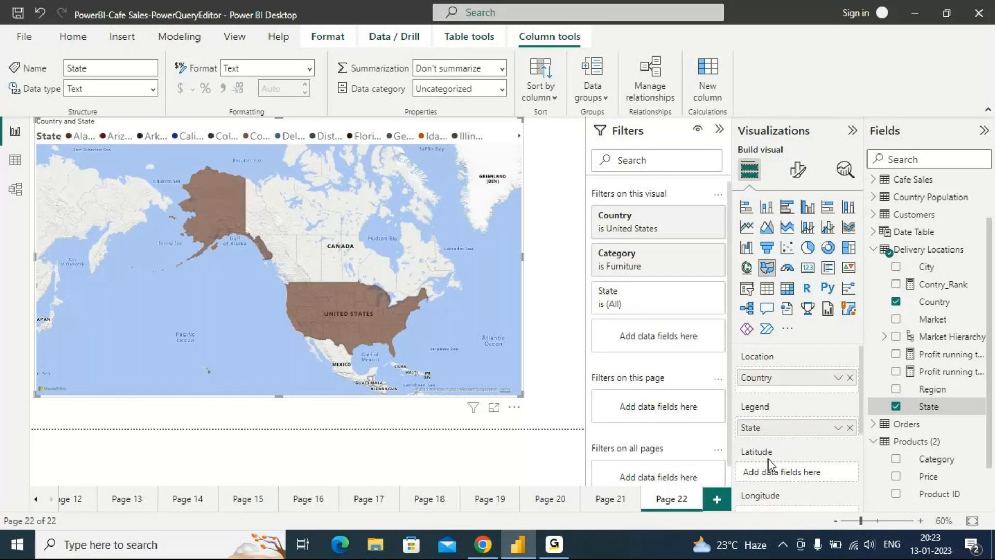
click(849, 427)
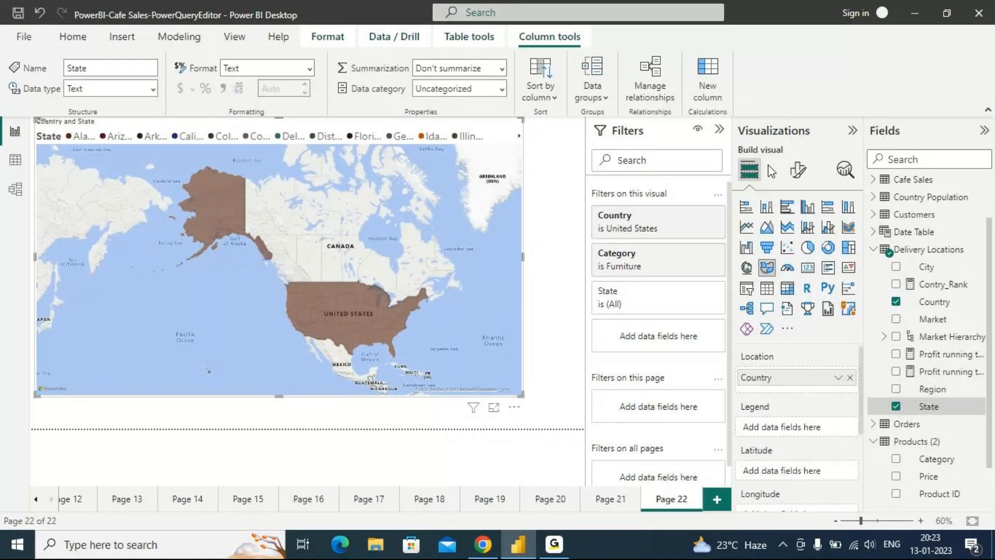
click(798, 171)
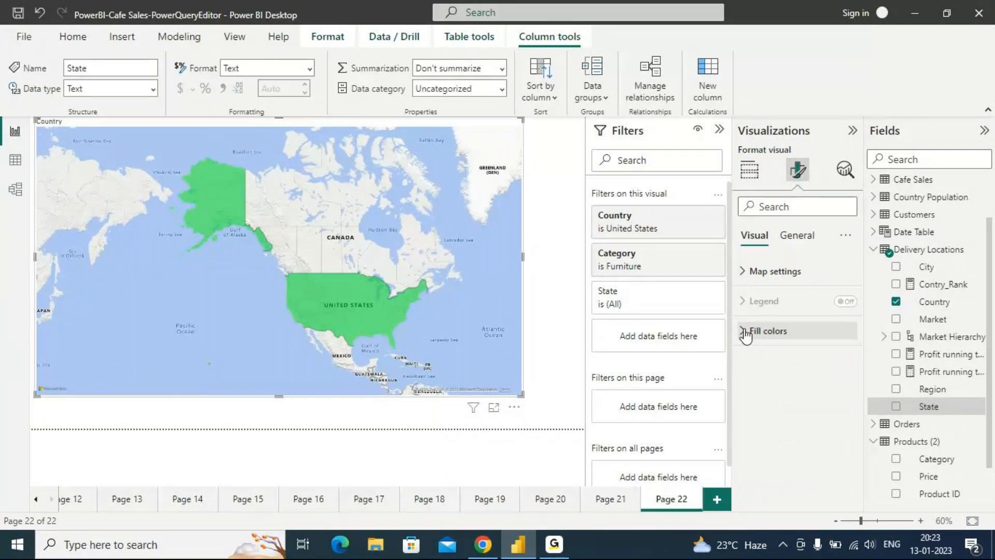
click(745, 332)
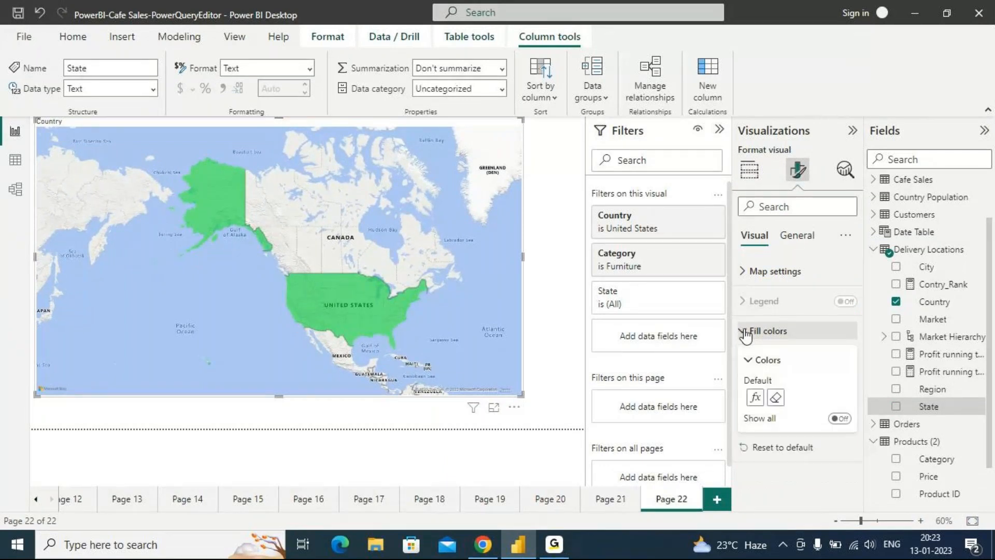
click(755, 397)
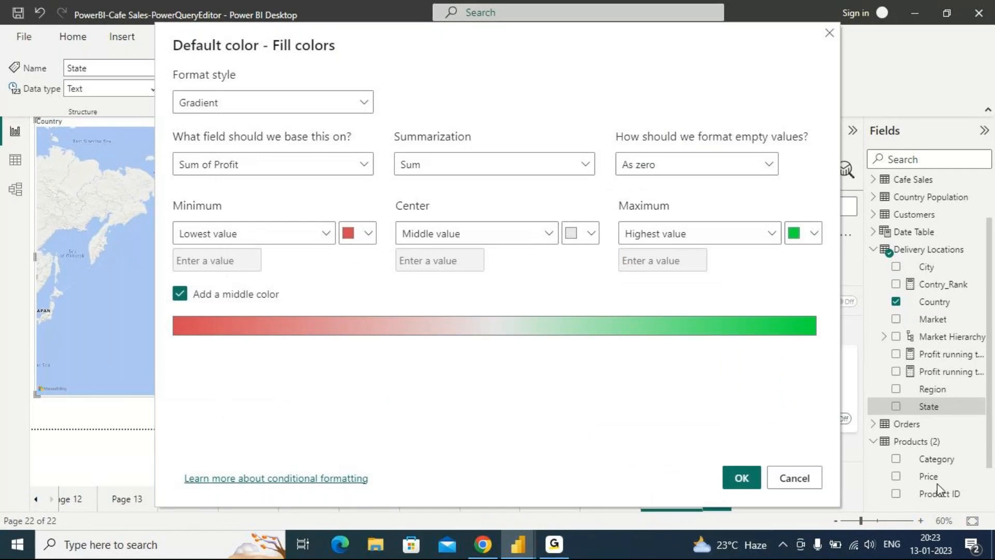
click(742, 480)
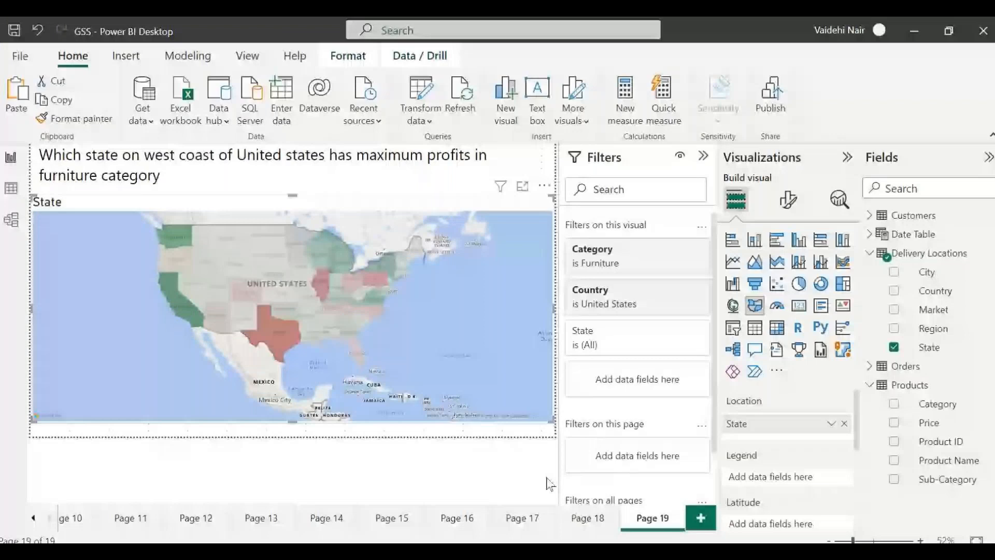
- Add a new page to the GSS report with a size 20 text box reading "Step 1 - Calculate Target Profits as 10% of Sales"
click(549, 483)
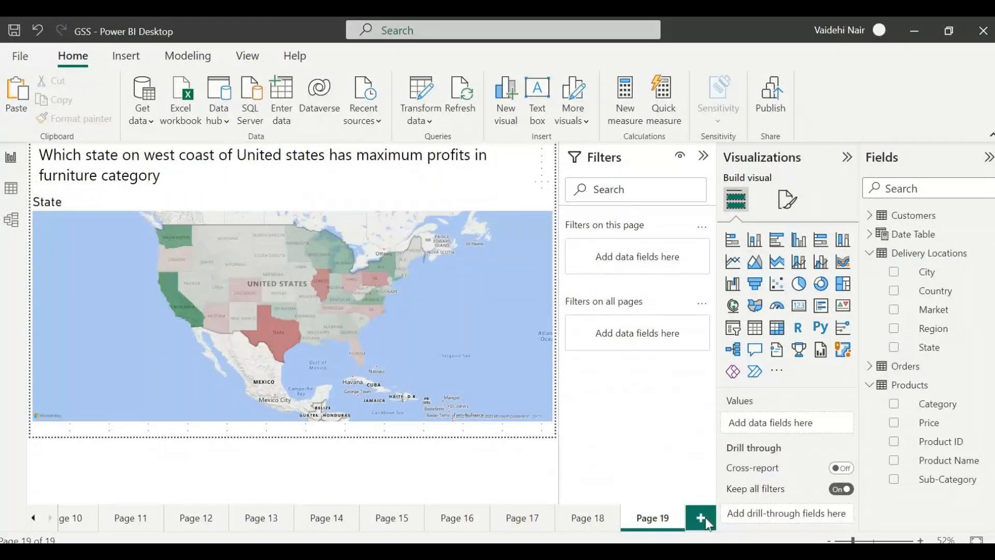
click(703, 518)
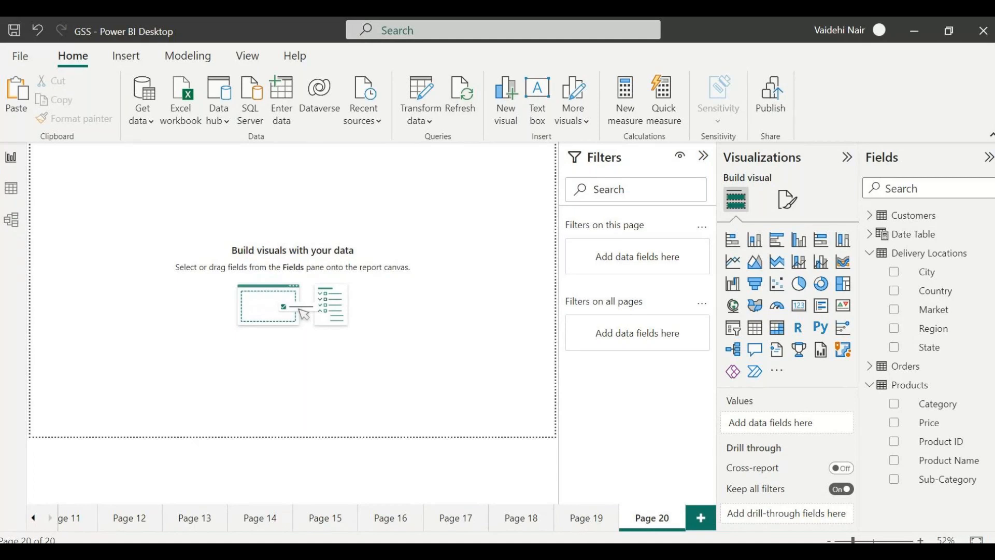
click(542, 105)
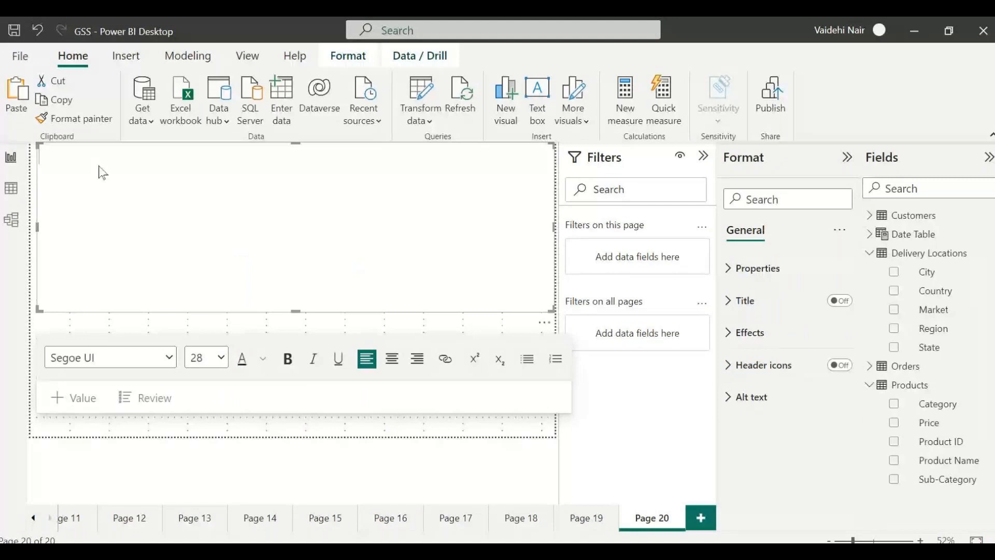
text(str)
key(BackSpace)
key(BackSpace)
key(BackSpace)
text(Step 1 - Calcu)
text(late)
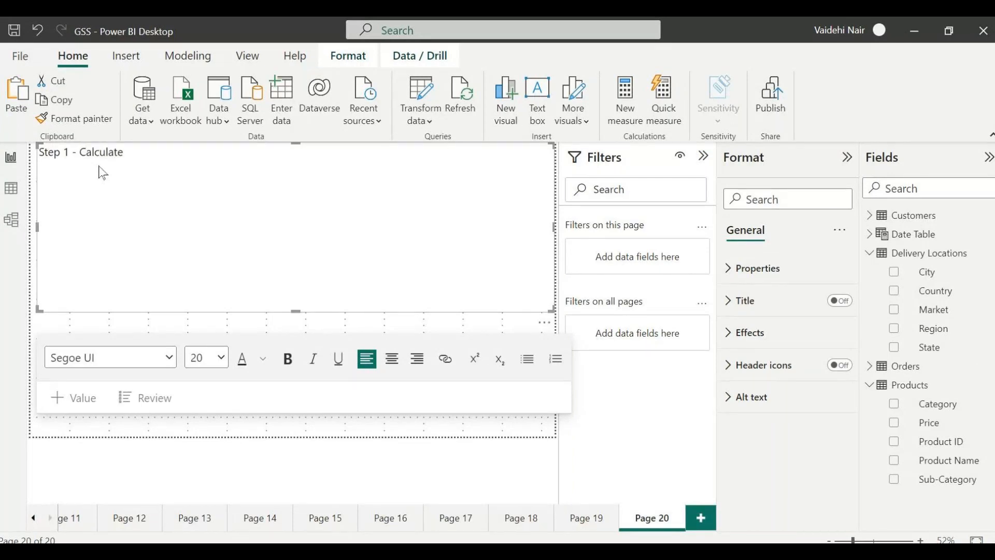
text( Target Profits as 10% of)
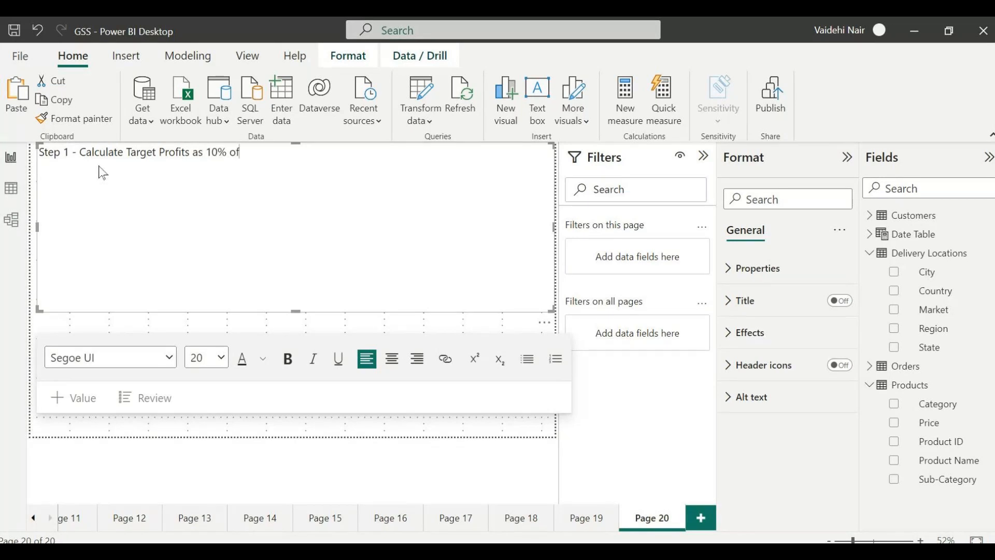
text( Sales)
- Highlight "Calculate Target Profits as 10% of Sales" in the text box to point out the task
mouse_move(278, 155)
mouse_down()
mouse_move(73, 157)
mouse_move(279, 150)
mouse_up()
click(81, 158)
click(281, 151)
drag(78, 152, 314, 164)
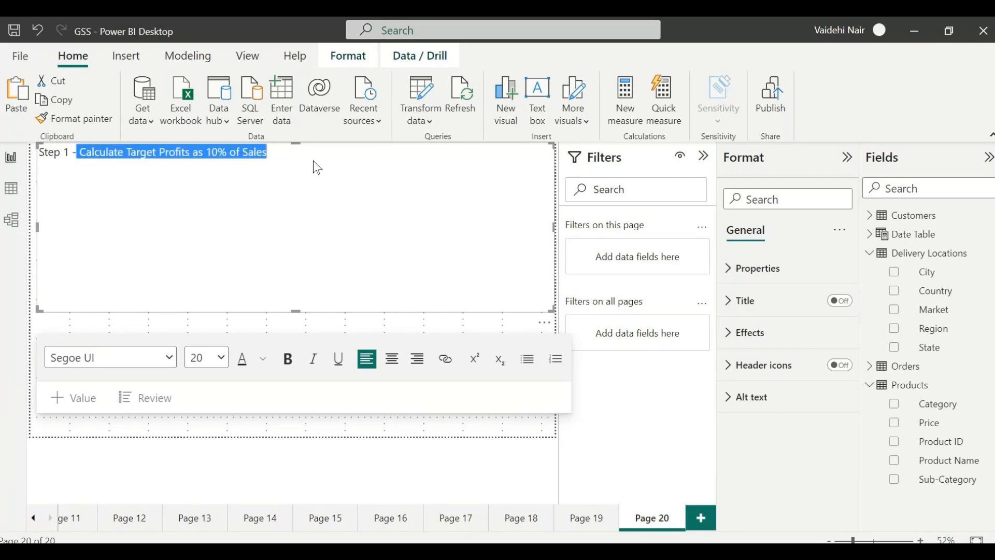
click(283, 154)
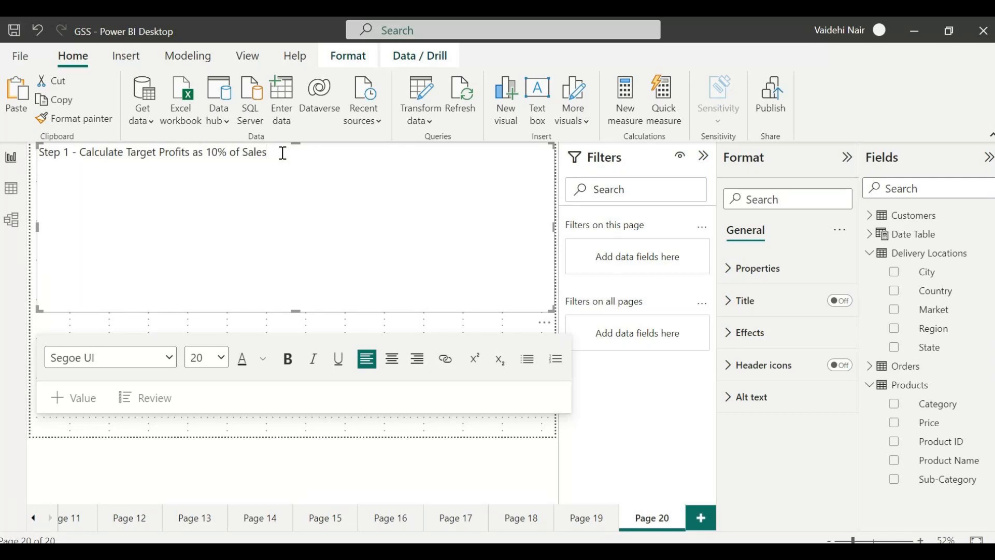
drag(78, 153, 318, 153)
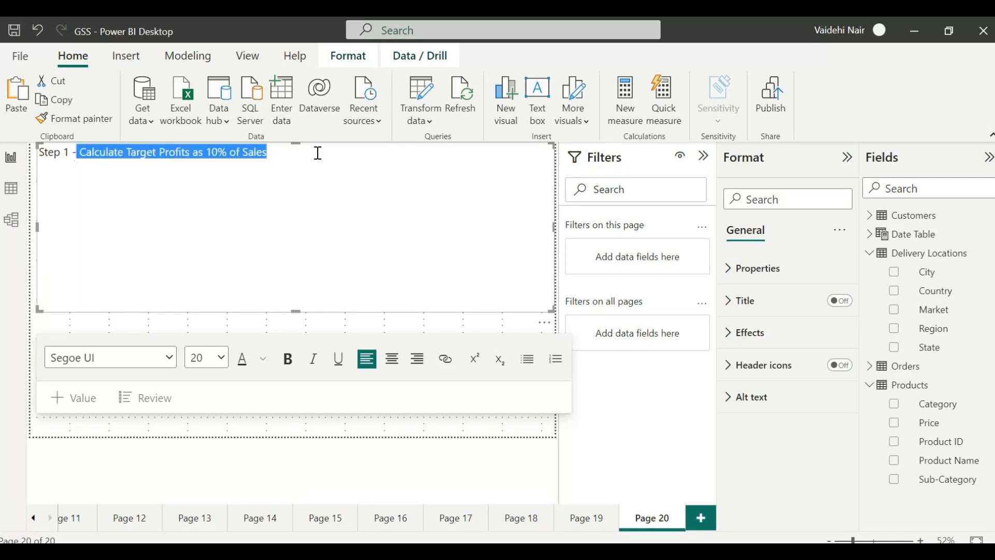
- Append "- (New Measure)" to the end of the Step 1 line in the text box
click(318, 153)
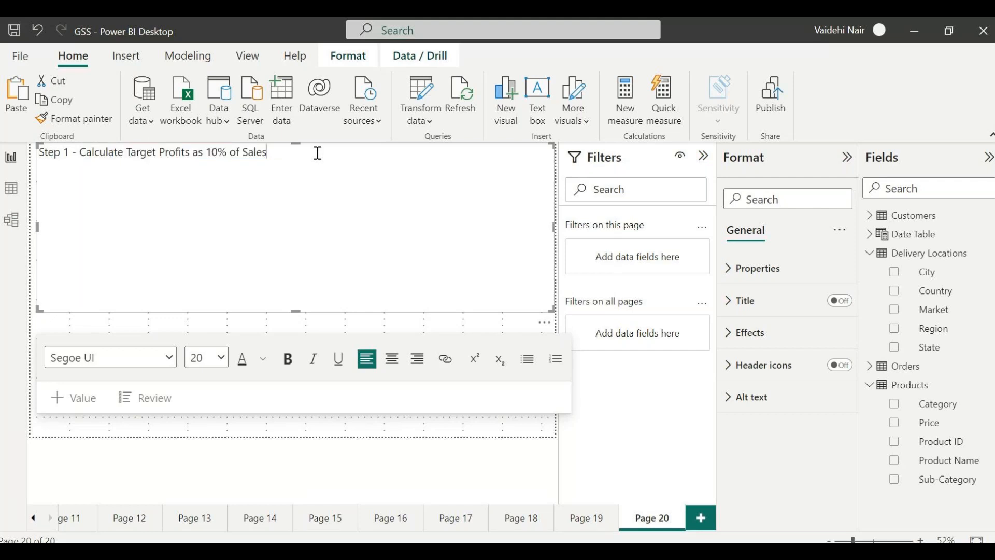
text(- Measure)
click(279, 155)
text(New )
text(()
text())
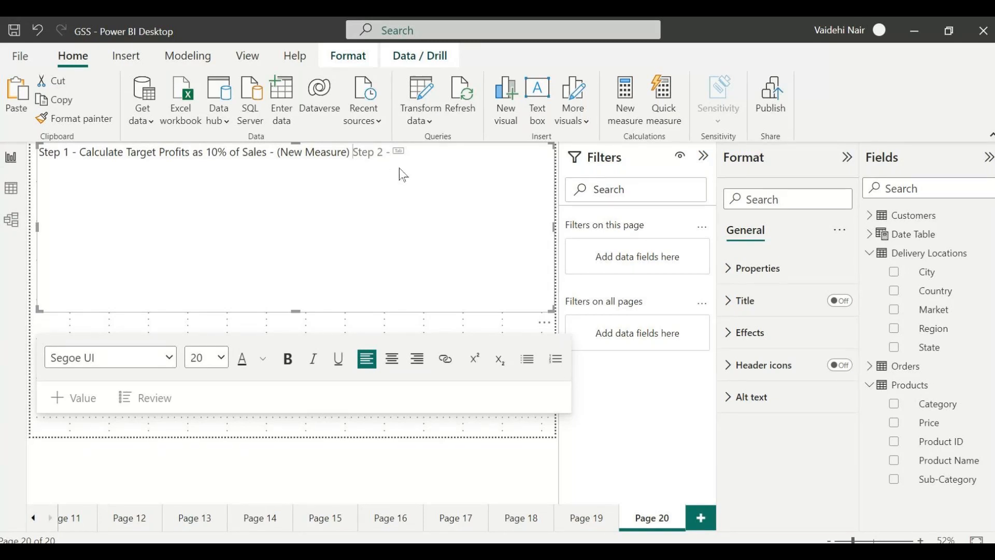
- Start a second line in the text box reading "Step 2 -"
key(Return)
key(BackSpace)
text(Step2)
key(BackSpace)
text(2)
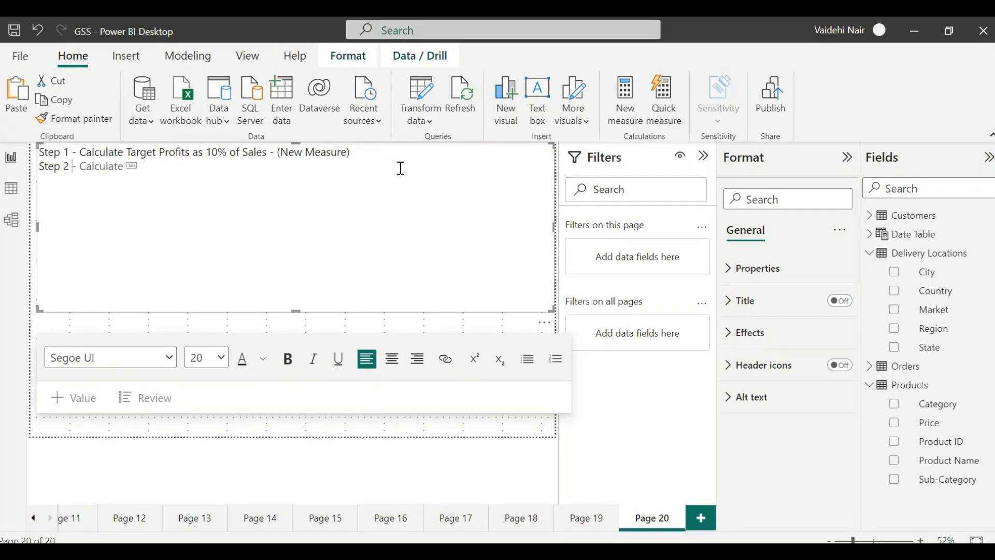
text( -)
- Highlight "10% of Sales" in the Step 1 line to point out the target basis
click(269, 149)
click(143, 160)
drag(268, 152, 208, 149)
click(208, 149)
drag(206, 150, 270, 150)
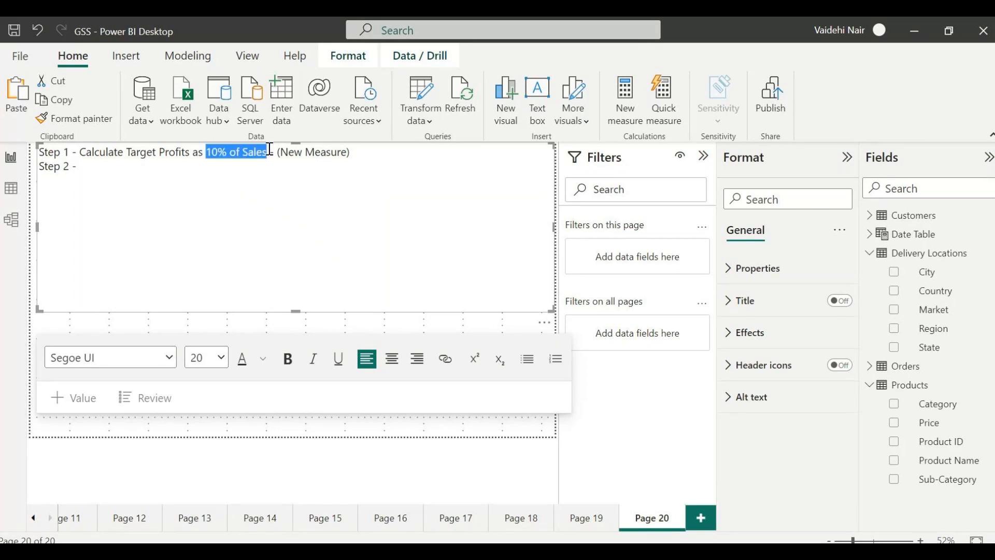
click(206, 170)
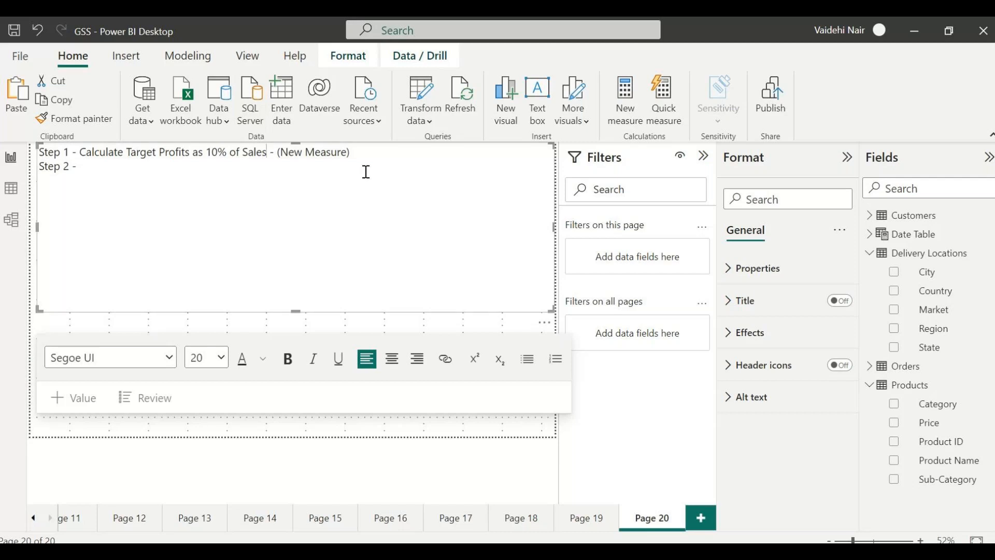
- Illustrate the calculation with "1000 = 100" at the end of the Step 1 line and remove the example
click(390, 152)
text(1000 = 100)
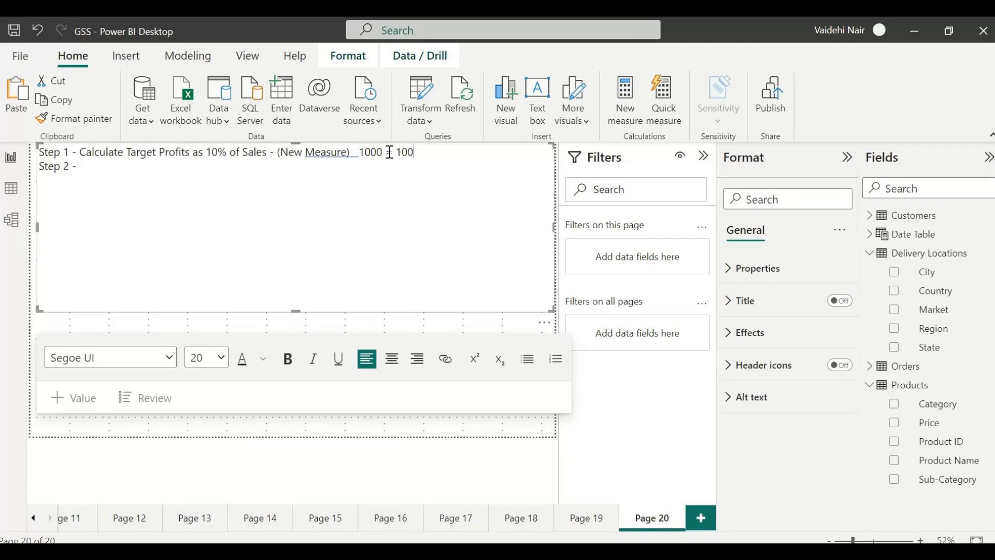
drag(386, 152, 363, 156)
click(353, 149)
drag(385, 152, 356, 149)
key(BackSpace)
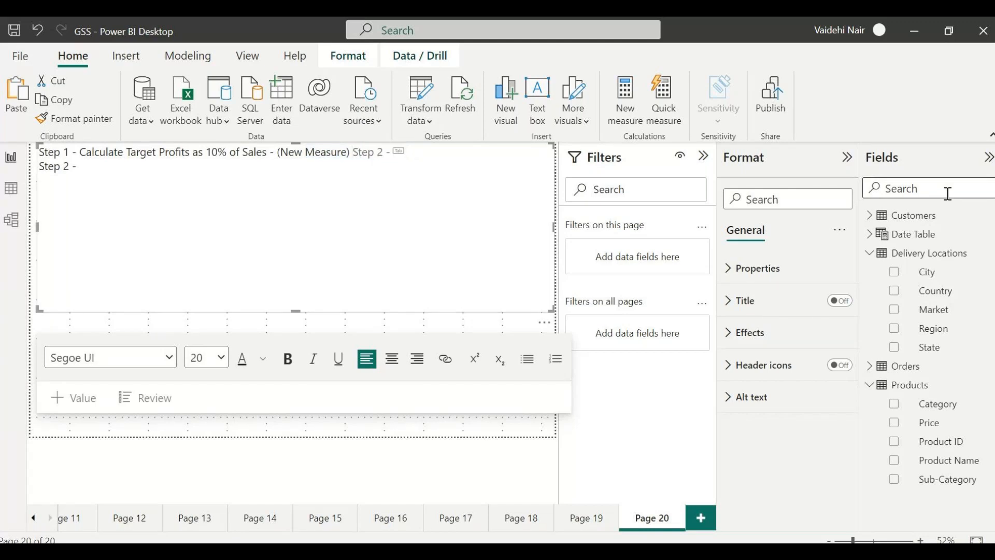
key(Return)
key(BackSpace)
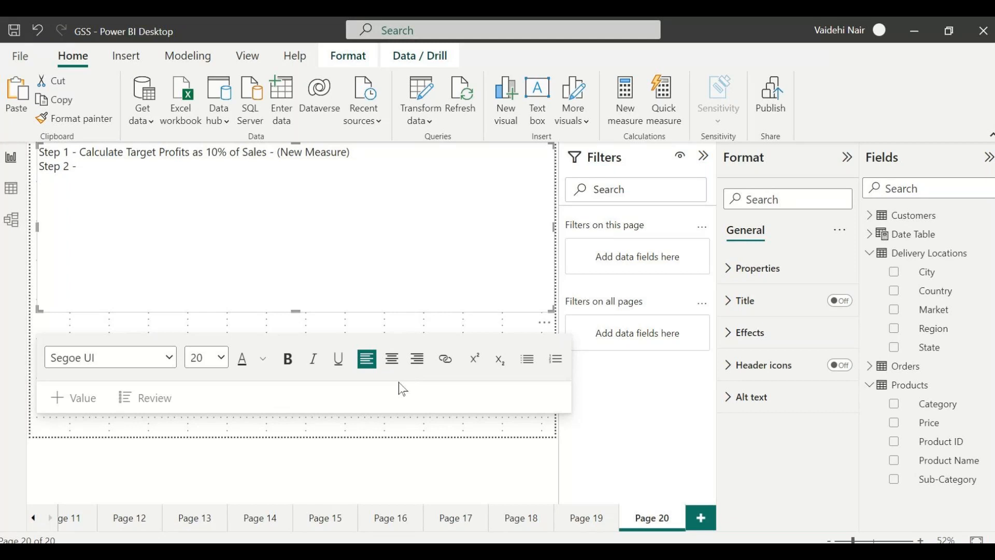
- Point out the 10% in the Step 1 line and append the formula "- SUM(Sales) * 0.10" after "(New Measure)"
drag(218, 147, 206, 147)
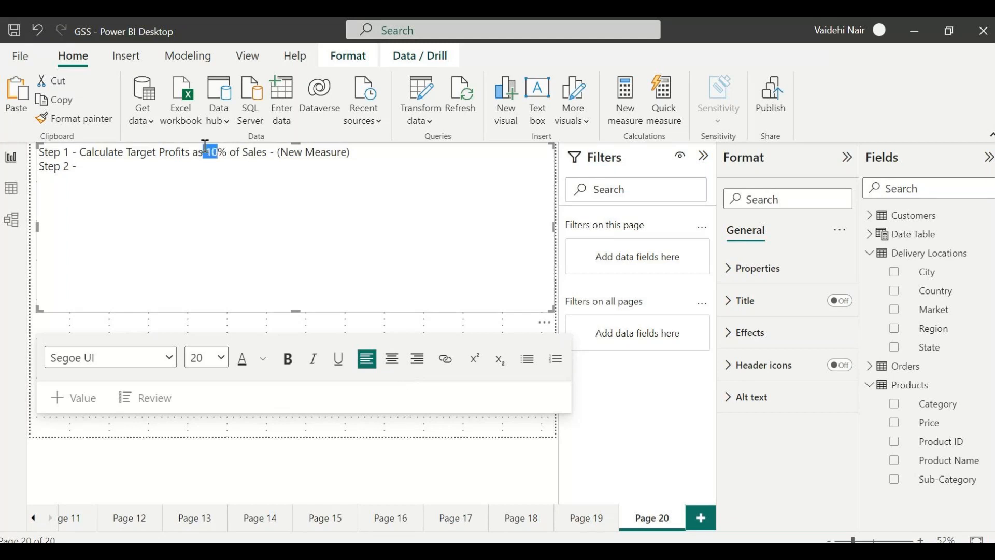
click(339, 265)
click(405, 152)
text(SUM(Sales) * 0.10)
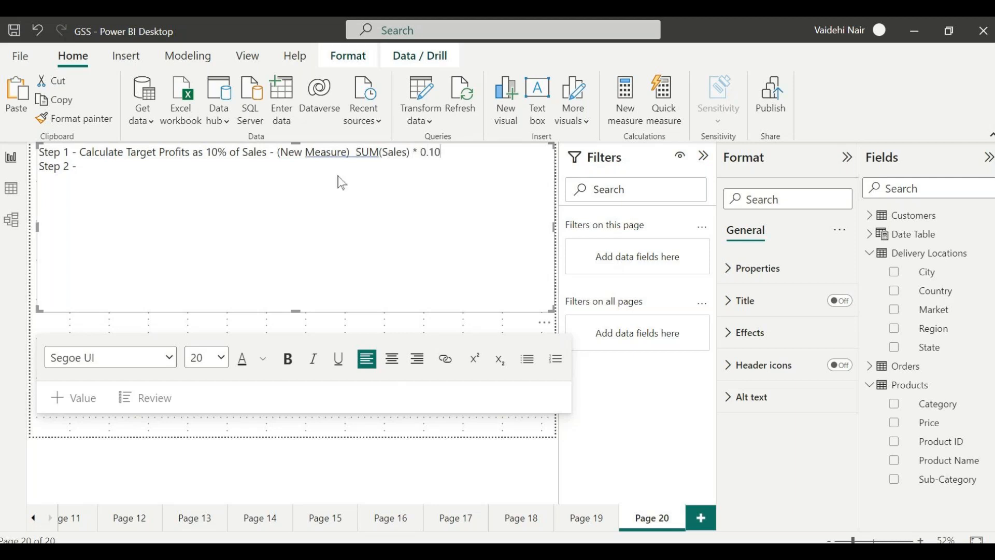
click(361, 155)
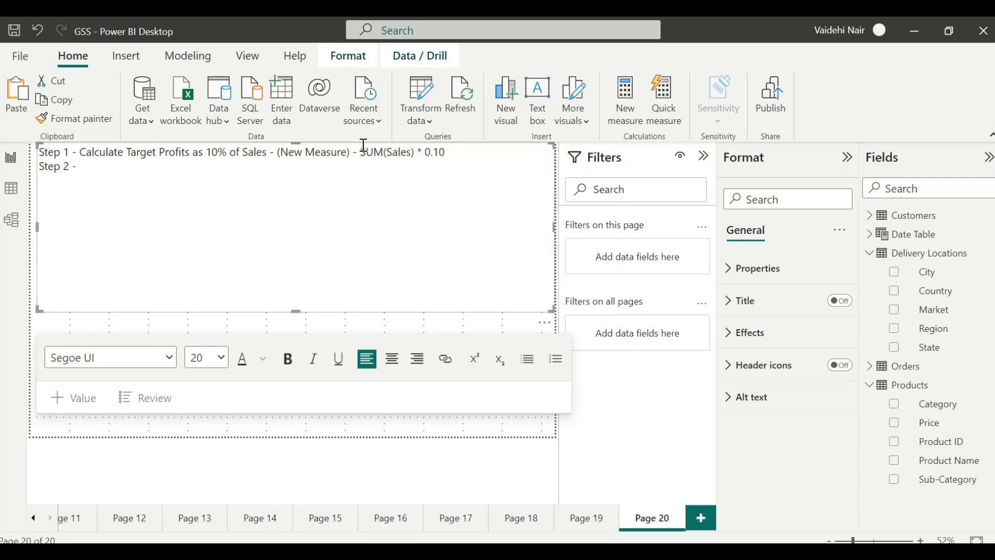
- Highlight the SUM(Sales) * 0.10 formula in the Step 1 line to point it out
drag(364, 146, 418, 147)
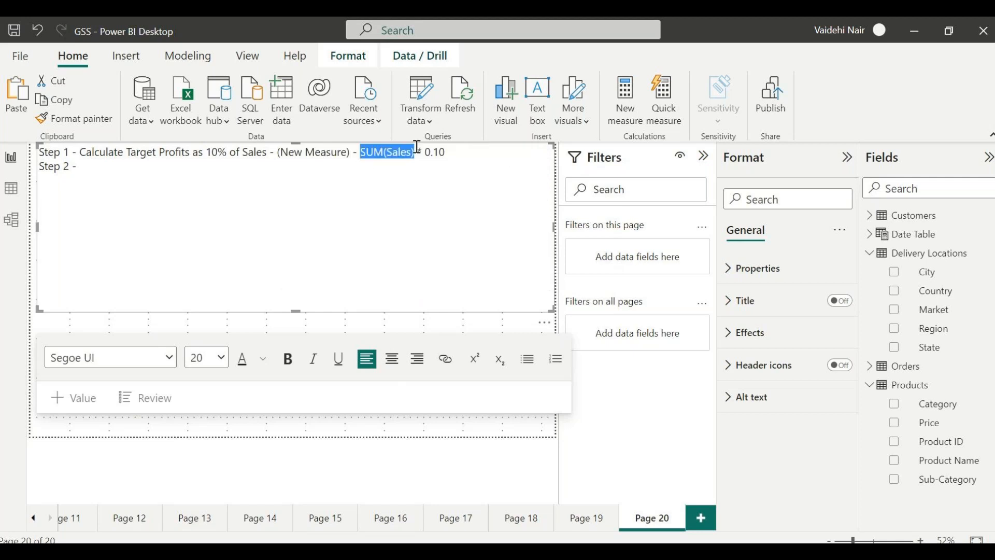
click(389, 207)
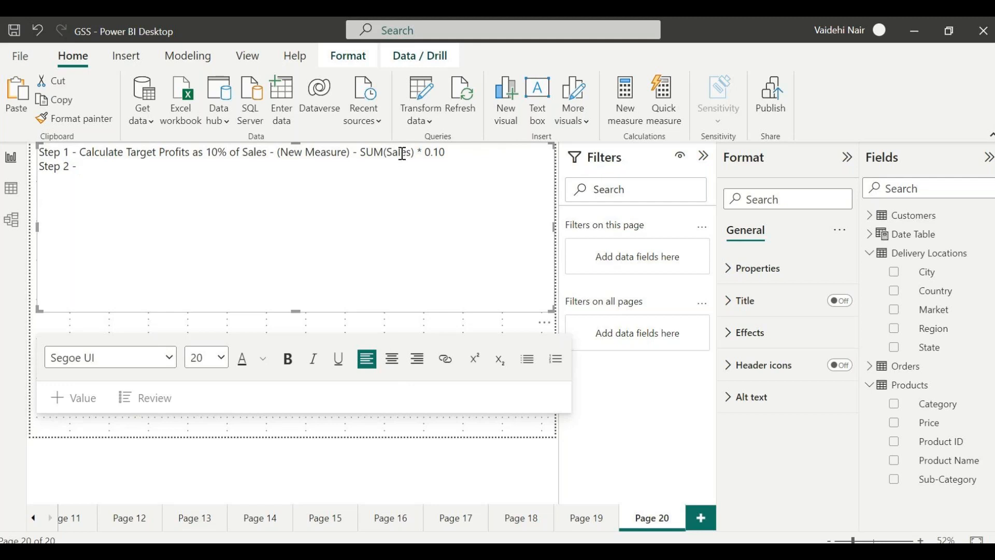
drag(414, 151, 385, 161)
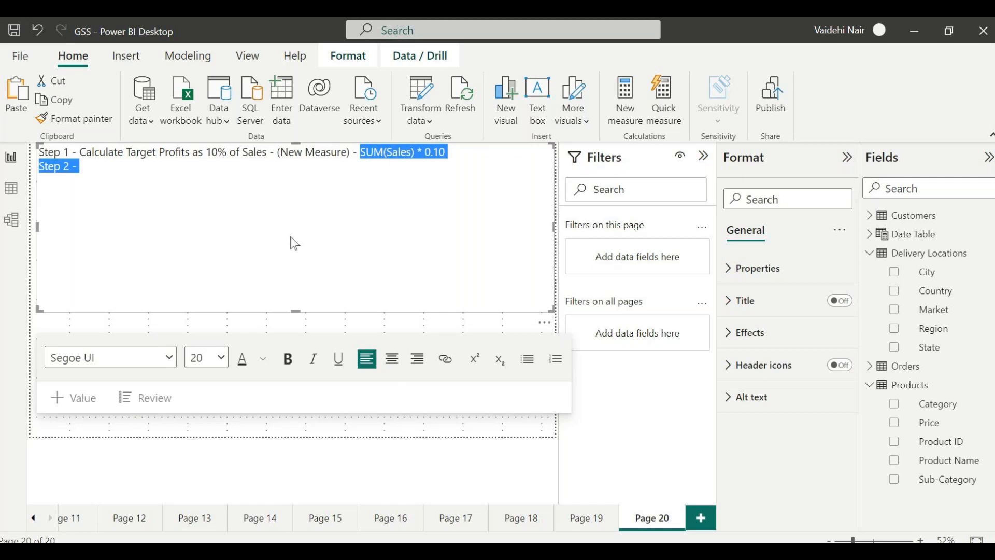
- Complete the Step 2 line with "Create a gauge chart to check if target are achieved."
click(95, 172)
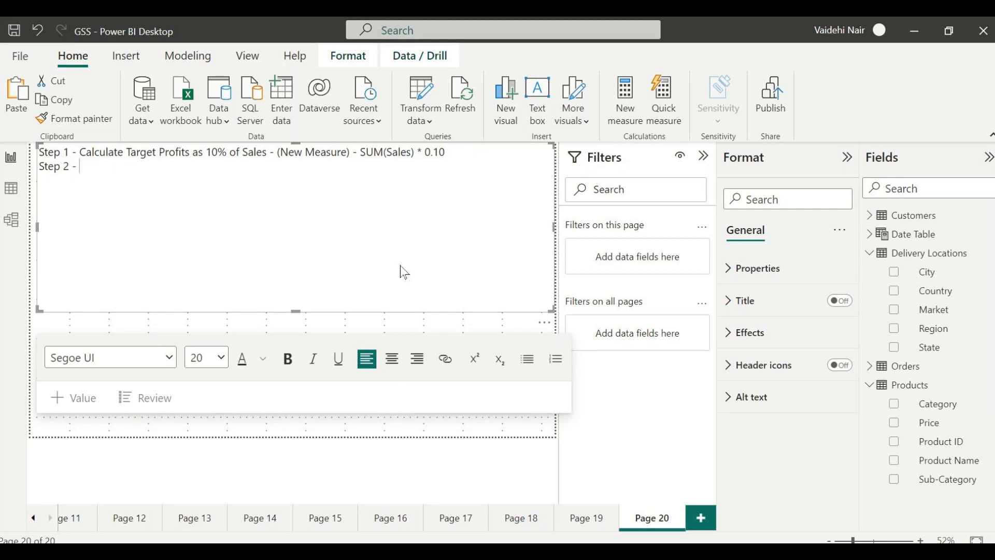
text(Create a gauge)
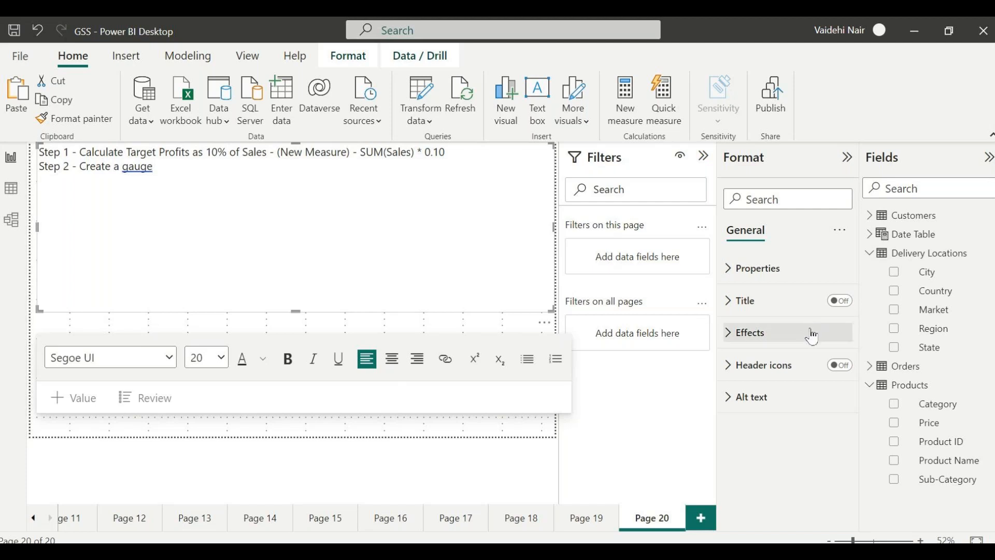
click(208, 431)
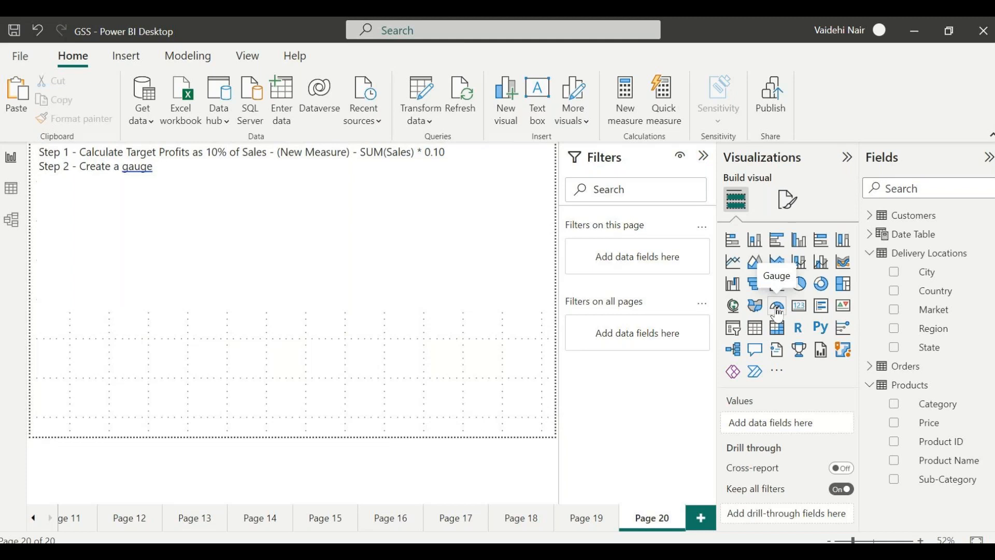
click(144, 167)
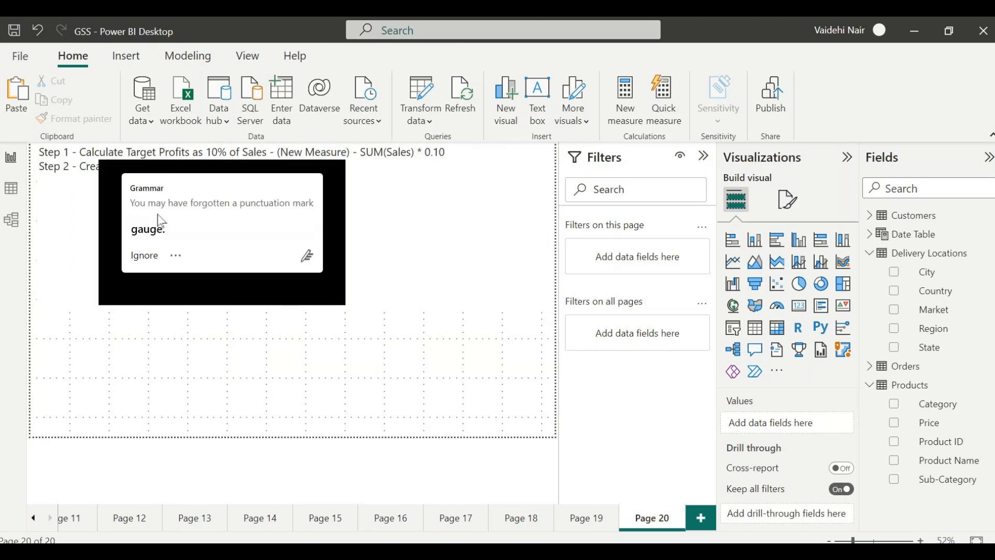
click(152, 229)
key(BackSpace)
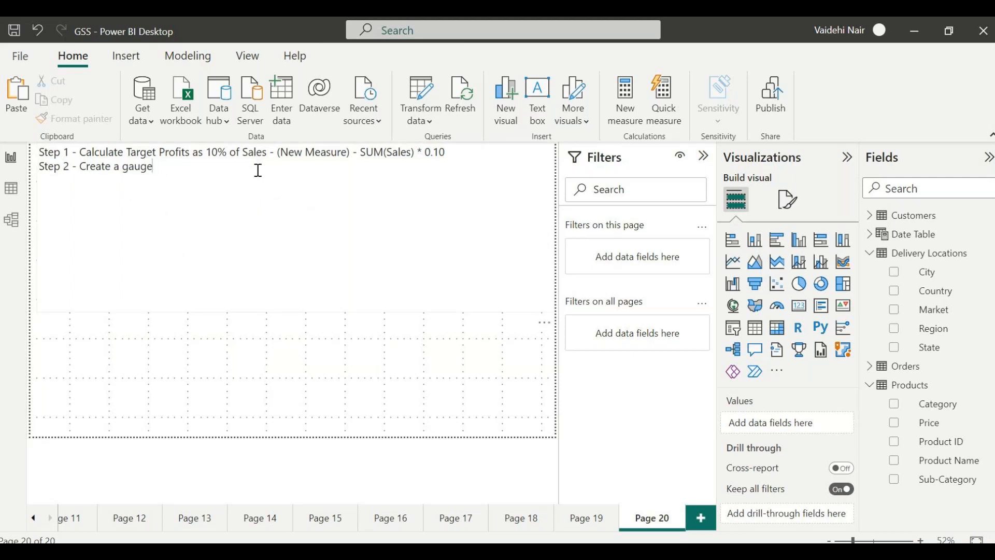
text(chart to check if target ar)
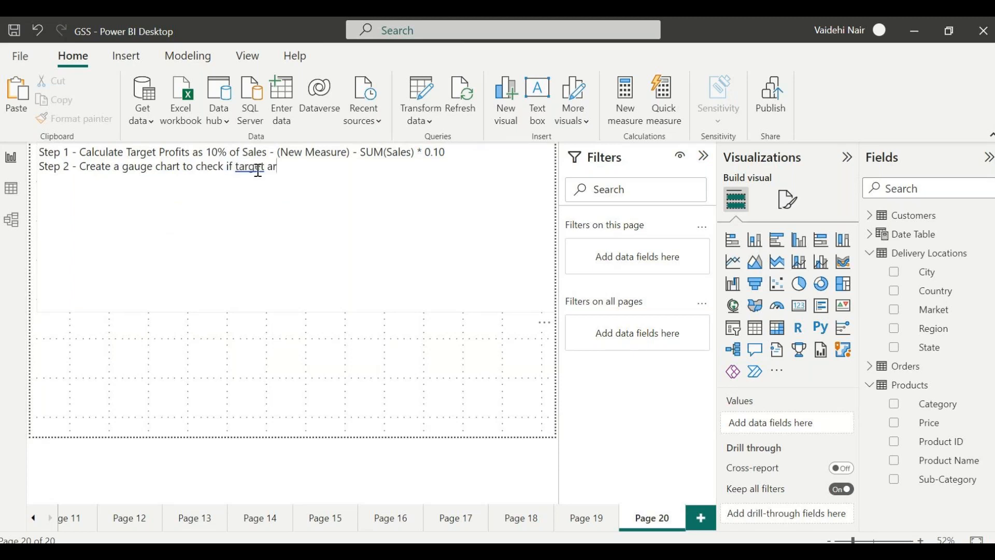
text(e achieved.)
- Start a "Step 3 -" line and correct "are" to "is" in the Step 2 line
key(Tab)
key(Left)
key(Left)
key(Left)
key(Left)
key(Left)
key(Left)
key(Left)
key(Left)
key(Return)
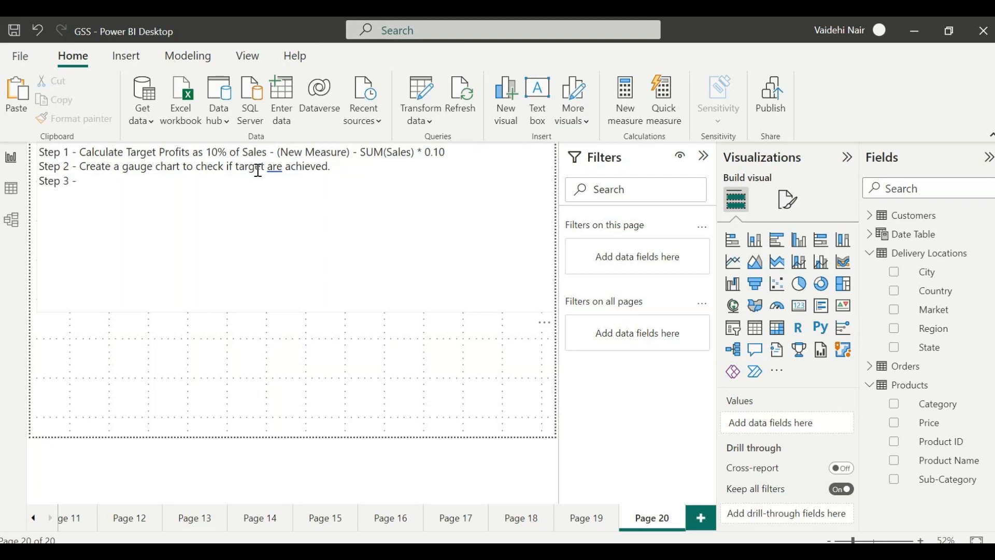
click(278, 169)
click(280, 231)
click(265, 222)
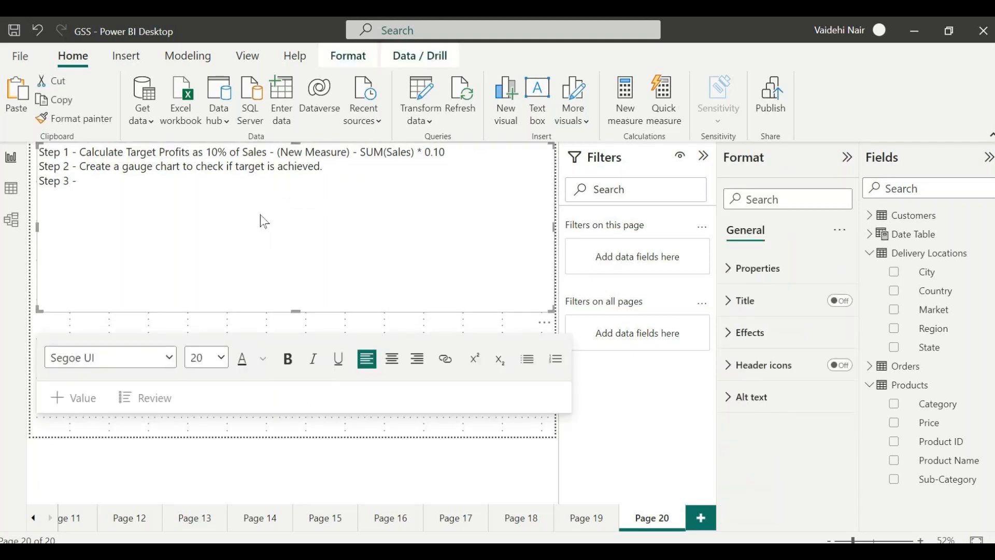
- Complete the Step 3 line with "Use a slicer chart to filter for sub-categories."
text(Use a slicer)
click(392, 433)
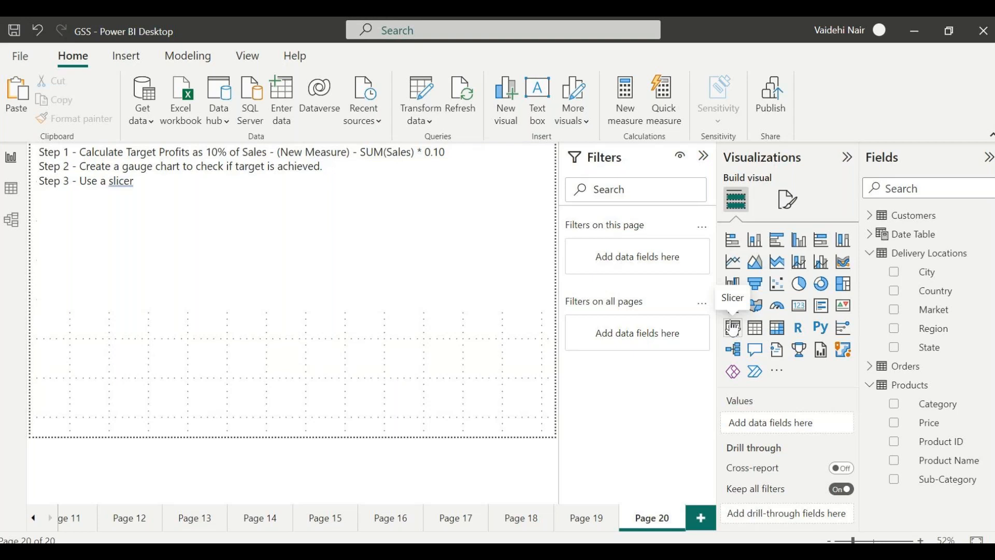
click(734, 328)
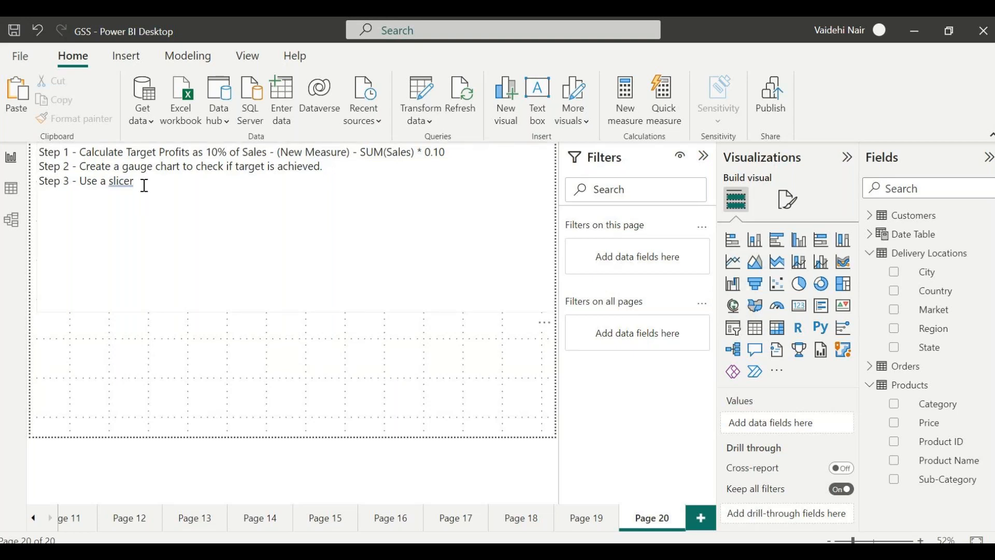
click(144, 185)
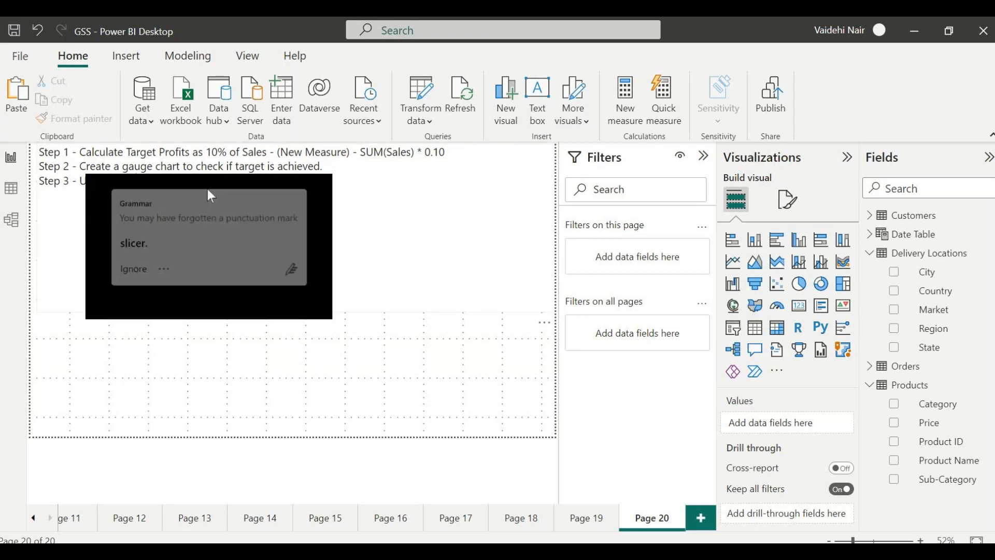
text(chart to filter)
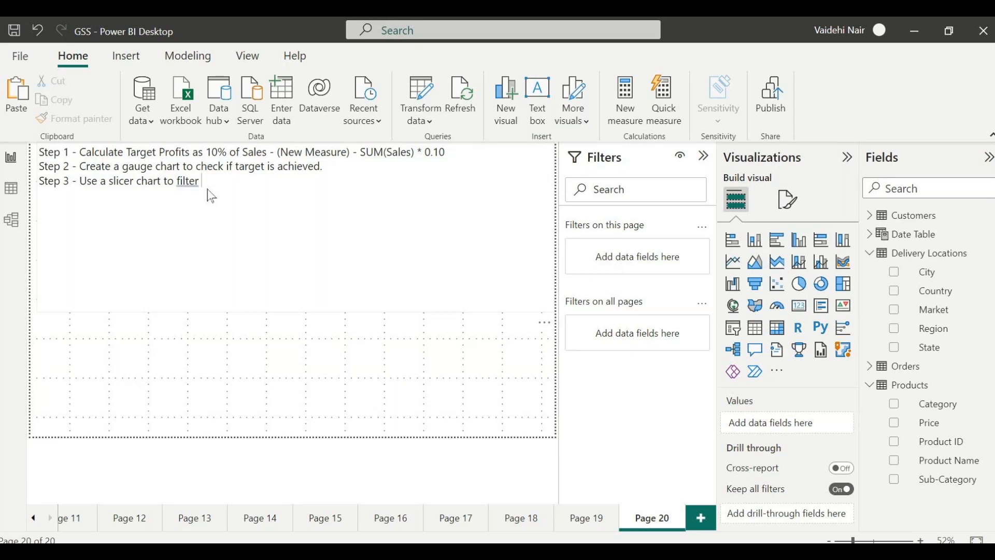
text( for sub-categories)
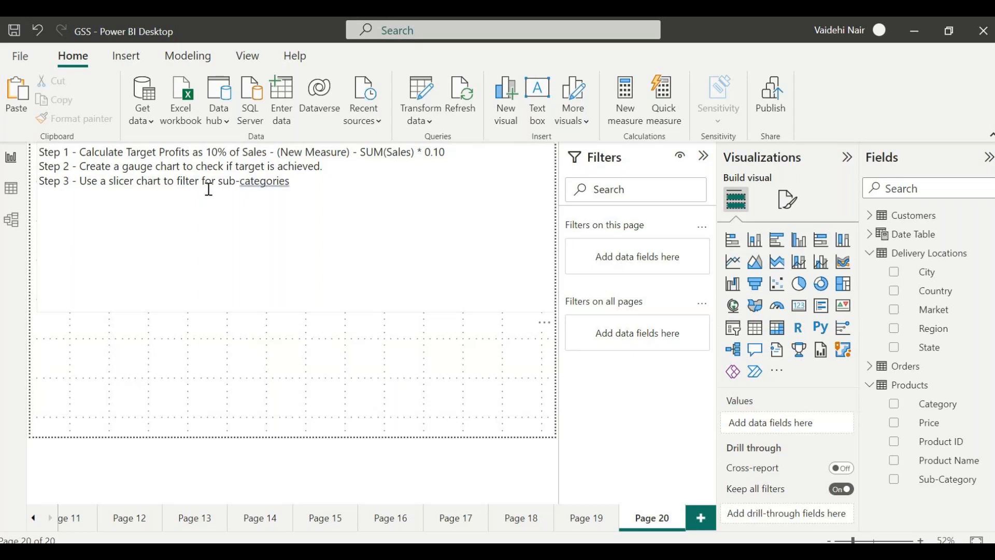
text(.)
- Add the line "Step 4 - Use conditional formatting to add color to the gauge chart as below. -" under Step 3
key(Return)
text(Step 4 - Use conditional)
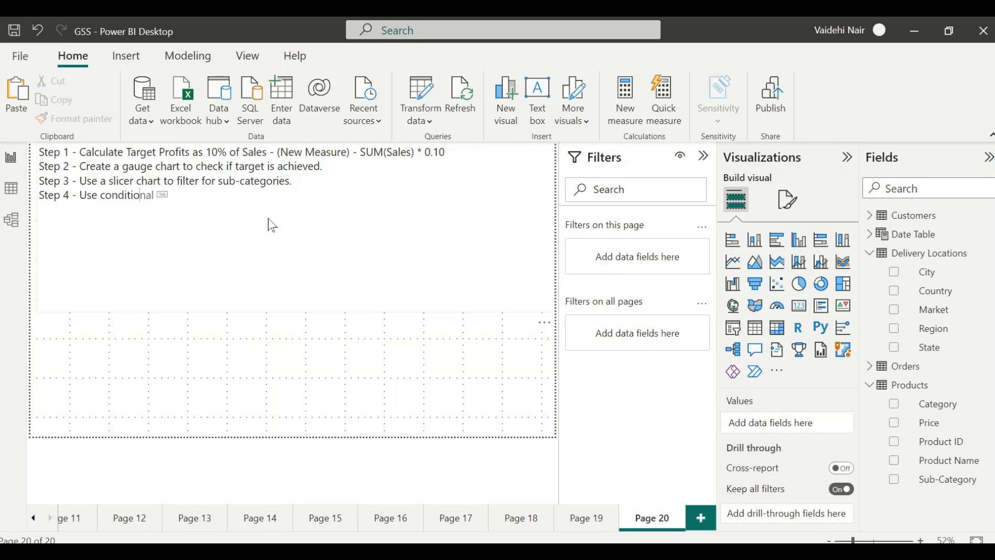
key(Tab)
text(color)
key(ctrl+BackSpace)
text(formatting to)
text(add color to t)
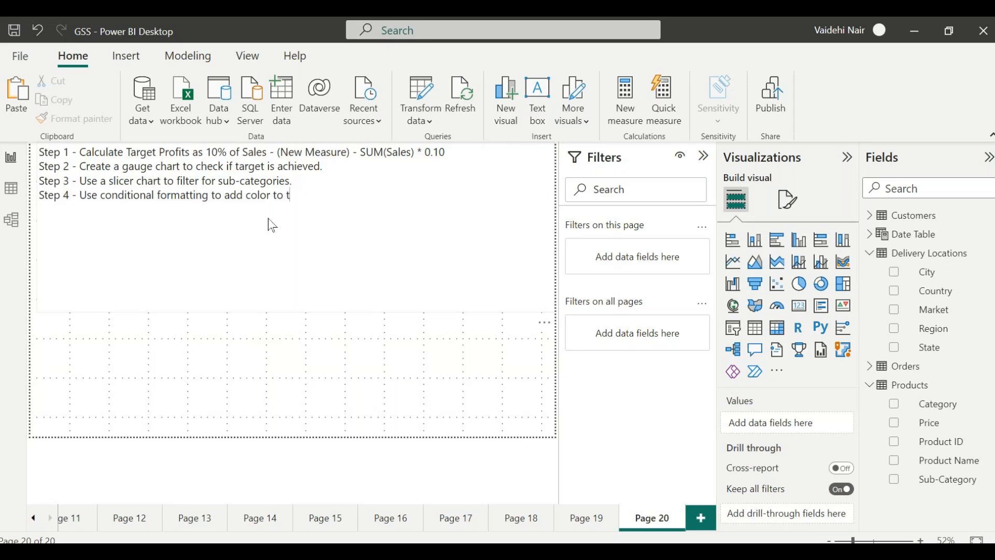
text(he gauge cha)
key(Tab)
text(as below -)
key(Return)
click(396, 195)
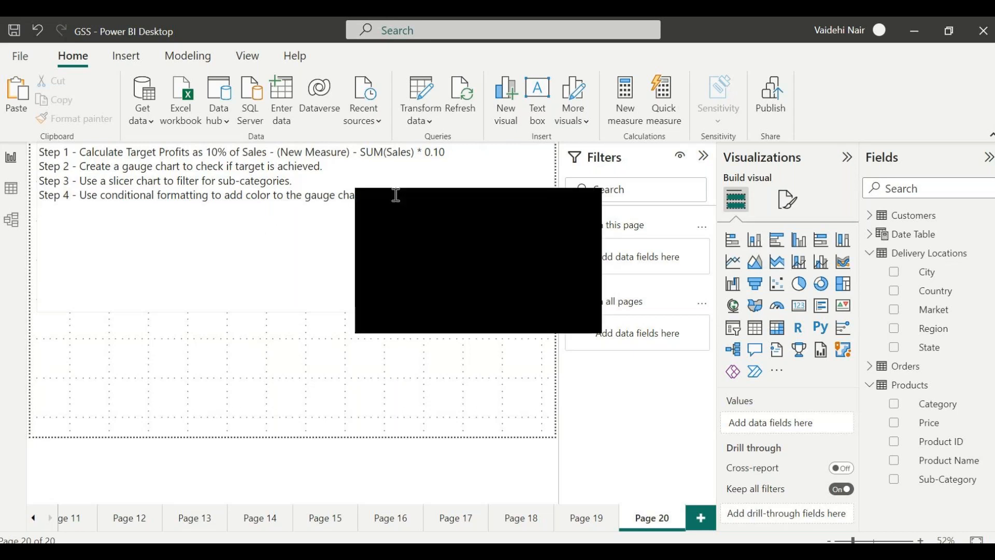
click(396, 195)
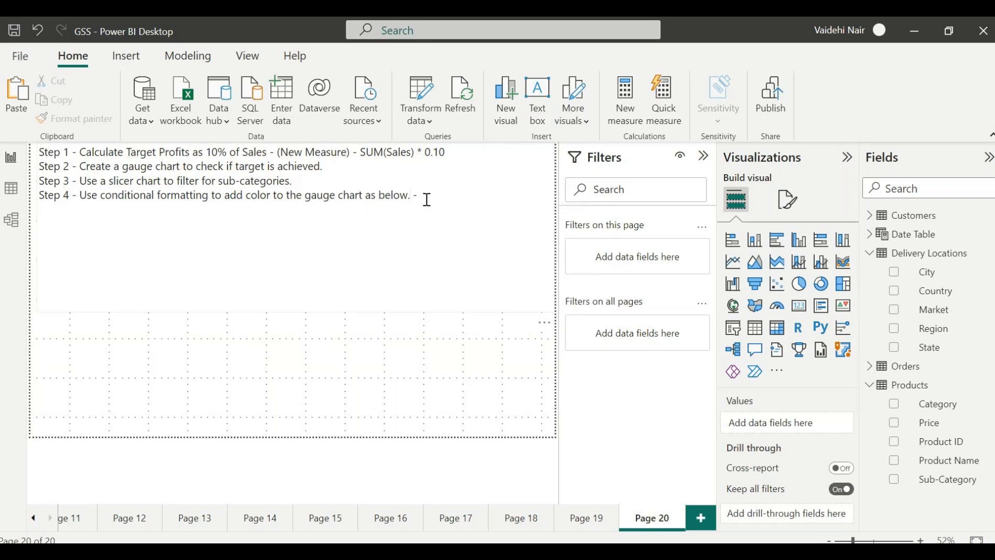
- Add the line "Target achieved - Green color" as the first color rule under Step 4
click(446, 196)
text(if)
key(BackSpace)
key(BackSpace)
key(Return)
text(Target achieved)
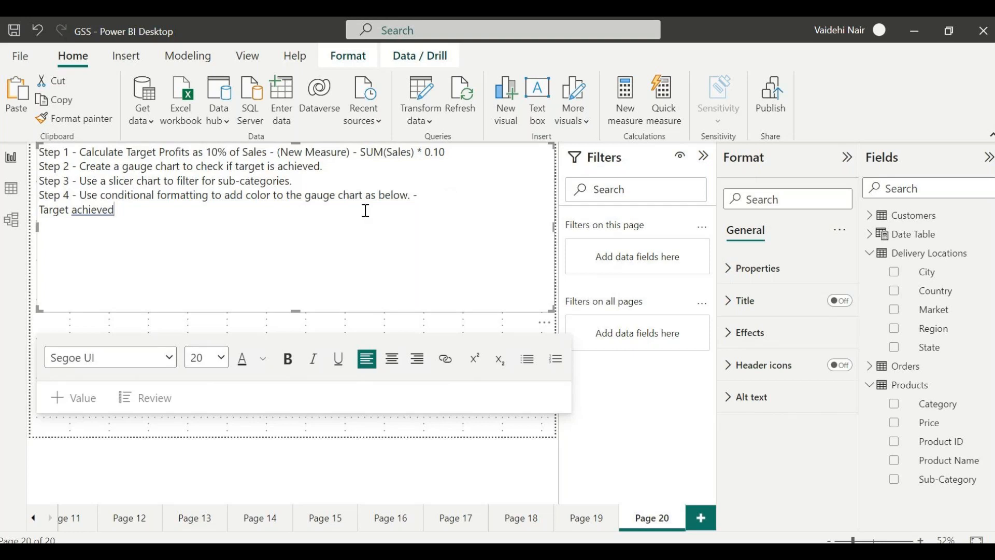
click(104, 210)
click(104, 271)
key(ctrl+z)
text(- Green color)
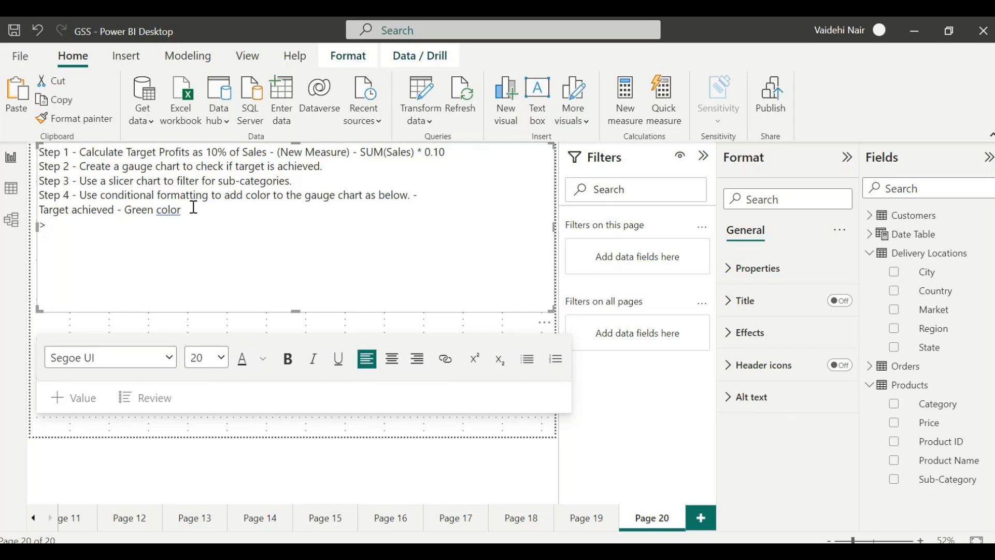
- Add the second color rule "> 80% Target achieved - Amber color" and start a "<" line below it
text(80% Target achieved)
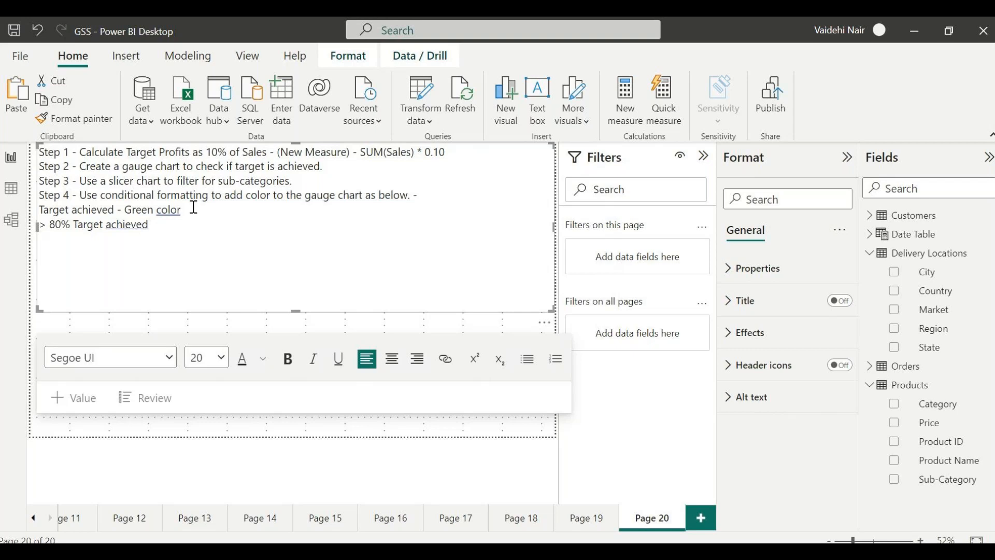
text( - )
text(Am)
text(ber co)
text(lor < )
- Complete the third color rule as "< 80% of Target - Red color"
text(80)
text(%)
text( Tae)
key(BackSpace)
key(BackSpace)
key(BackSpace)
text(of tARGET)
key(BackSpace)
key(BackSpace)
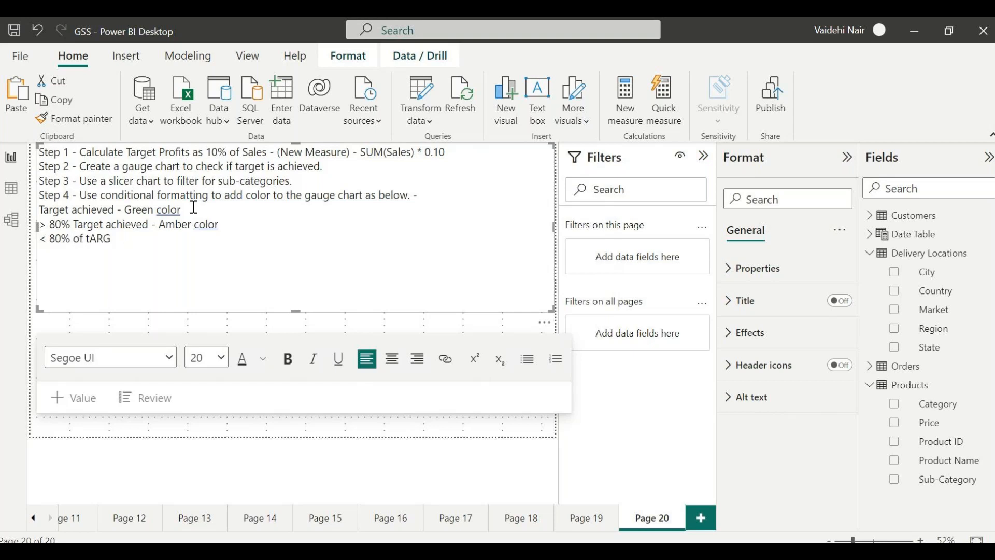
key(BackSpace)
key(BackSpace)
key(BackSpace)
key(BackSpace)
text(Target - Red color)
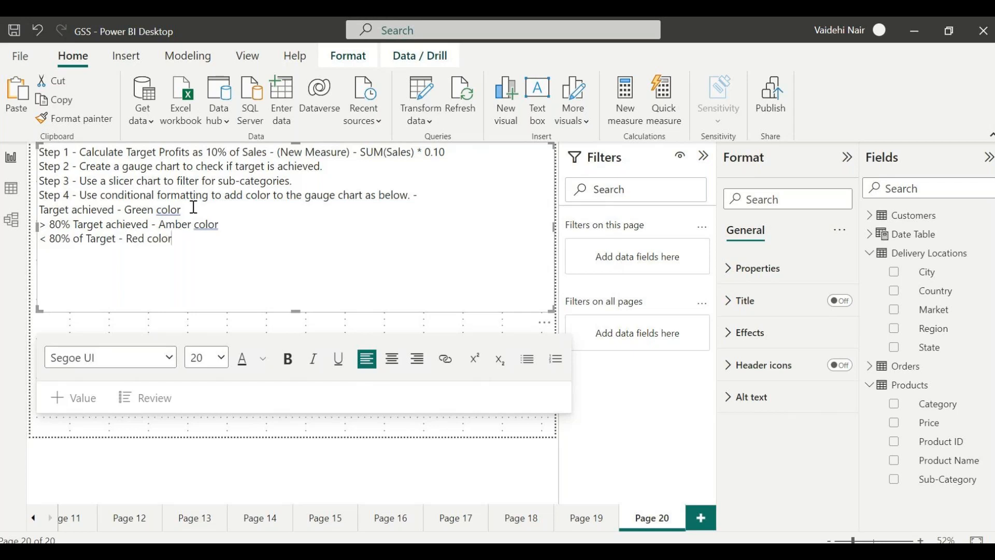
- Remove the word "achieved" from the amber color rule and shorten the text box to just below its last line
double_click(132, 224)
key(BackSpace)
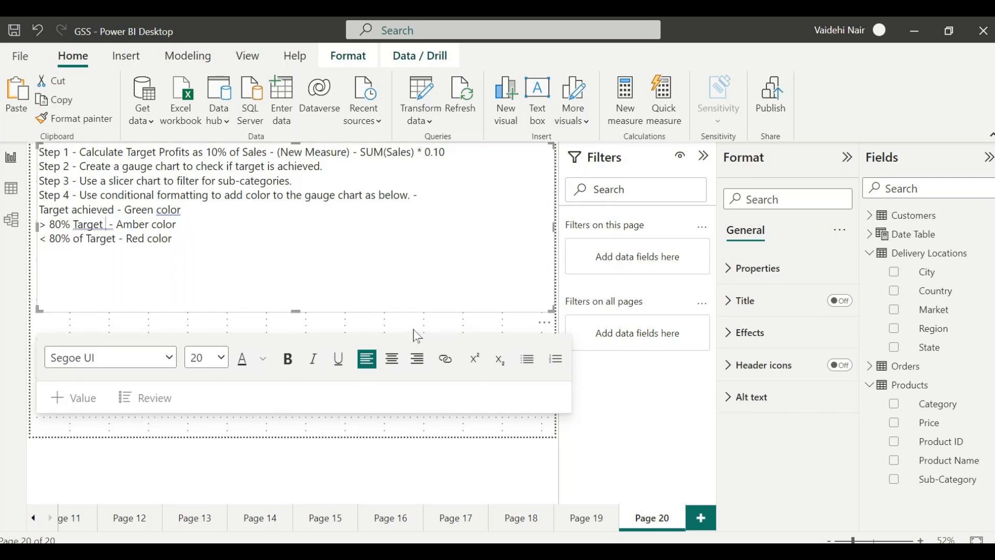
key(BackSpace)
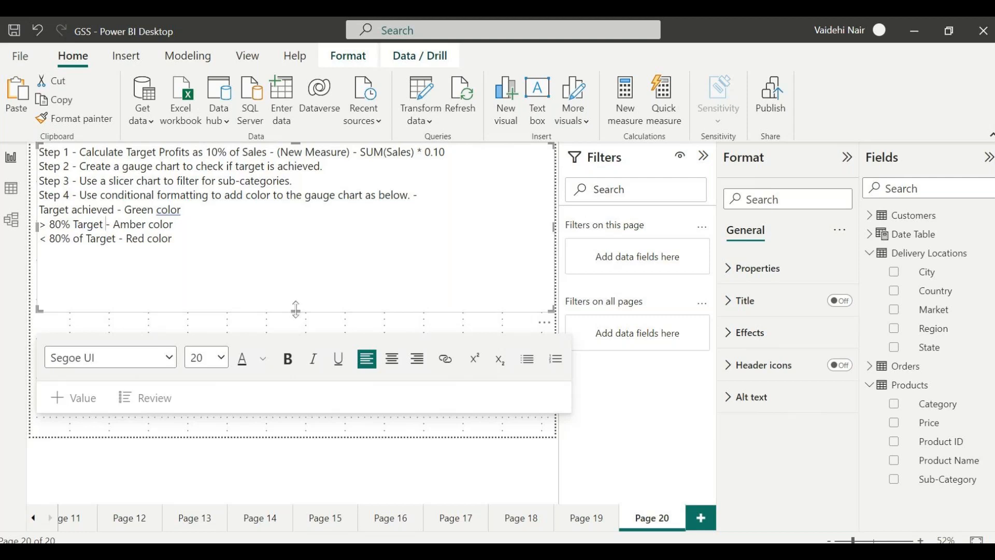
drag(296, 311, 293, 254)
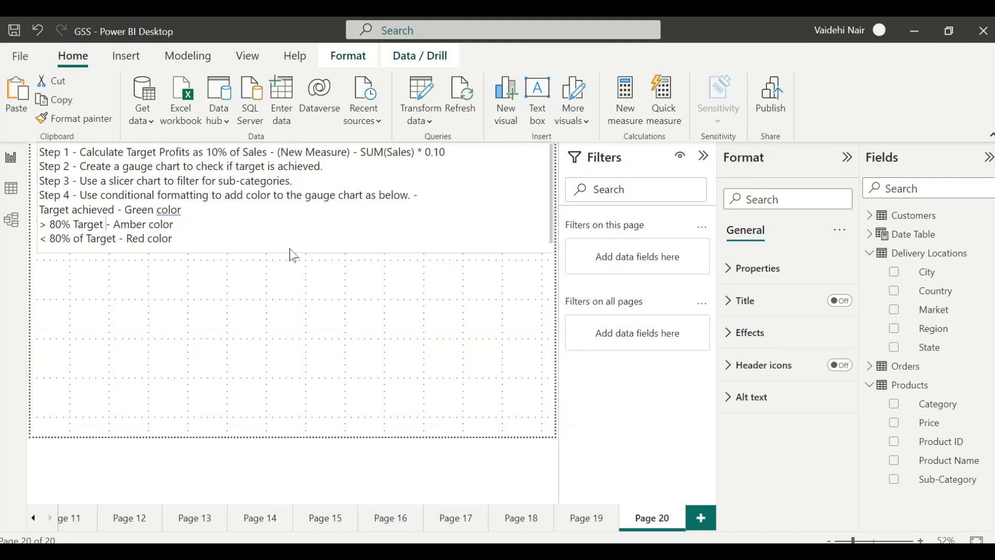
click(208, 399)
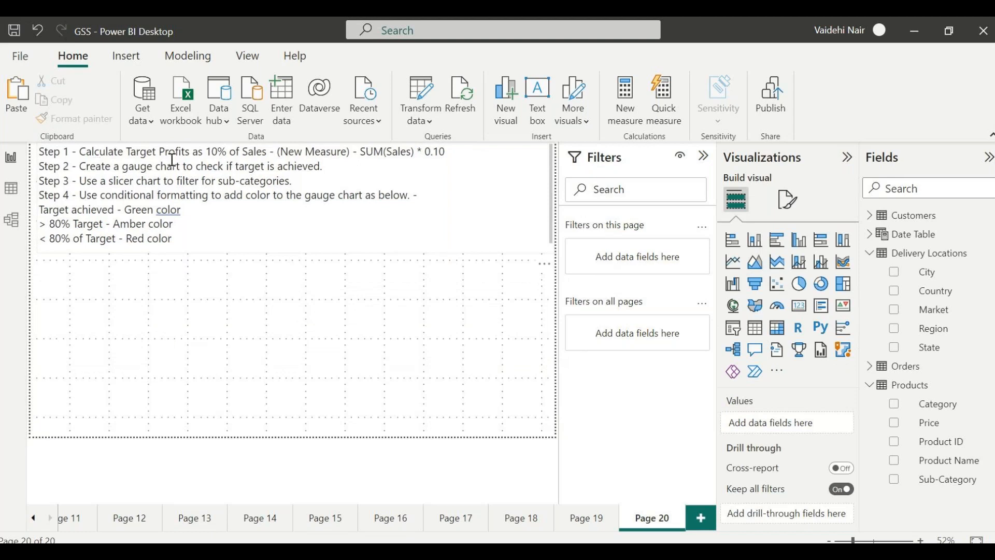
drag(77, 152, 476, 168)
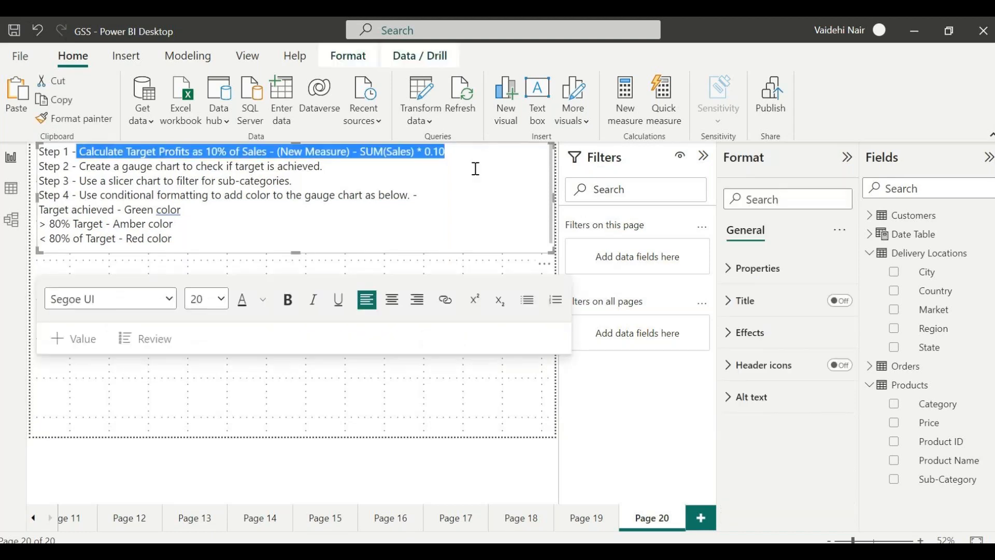
click(380, 389)
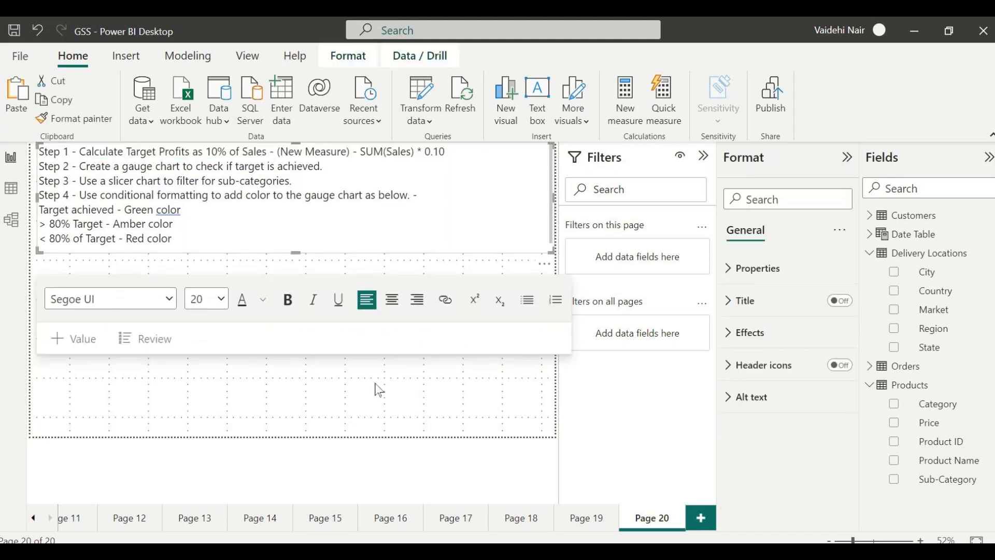
click(333, 382)
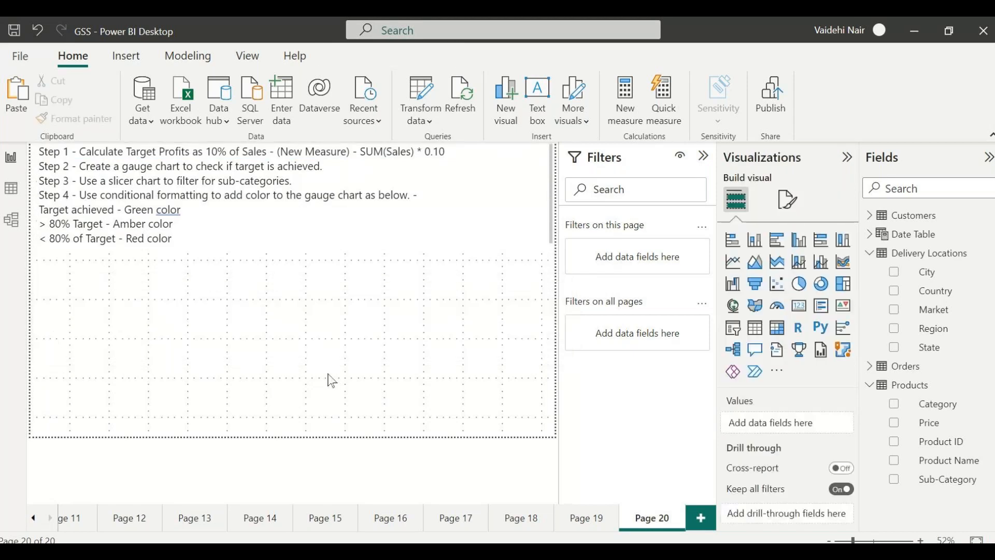
click(332, 382)
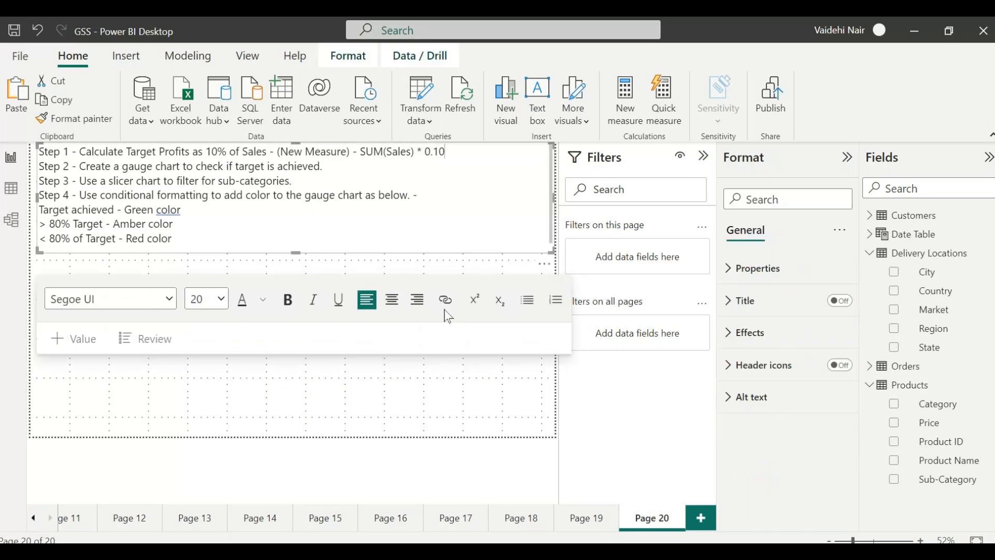
click(407, 400)
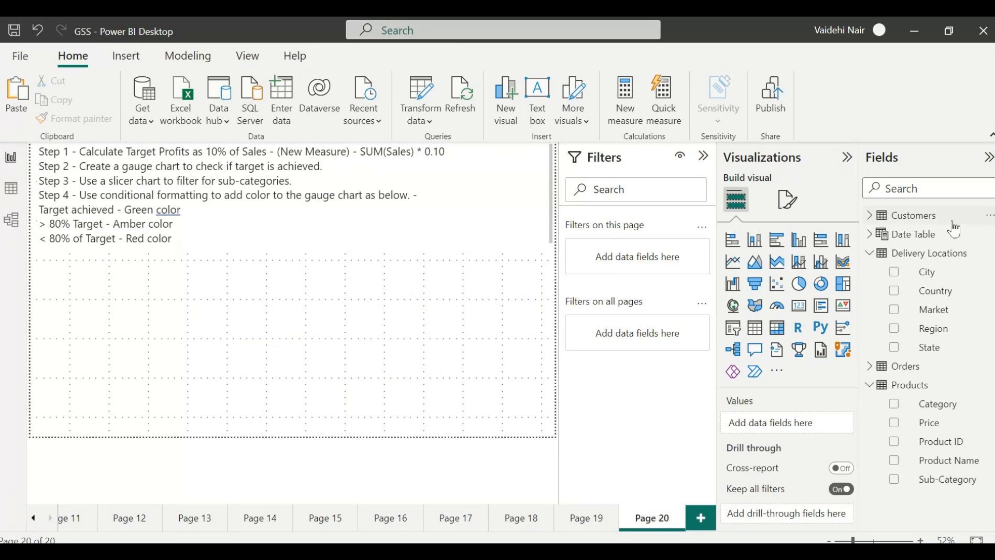
- Create a measure named Target Profit Margin in the Orders table with the formula SUM(Orders[Sales]) * 0.10
click(927, 253)
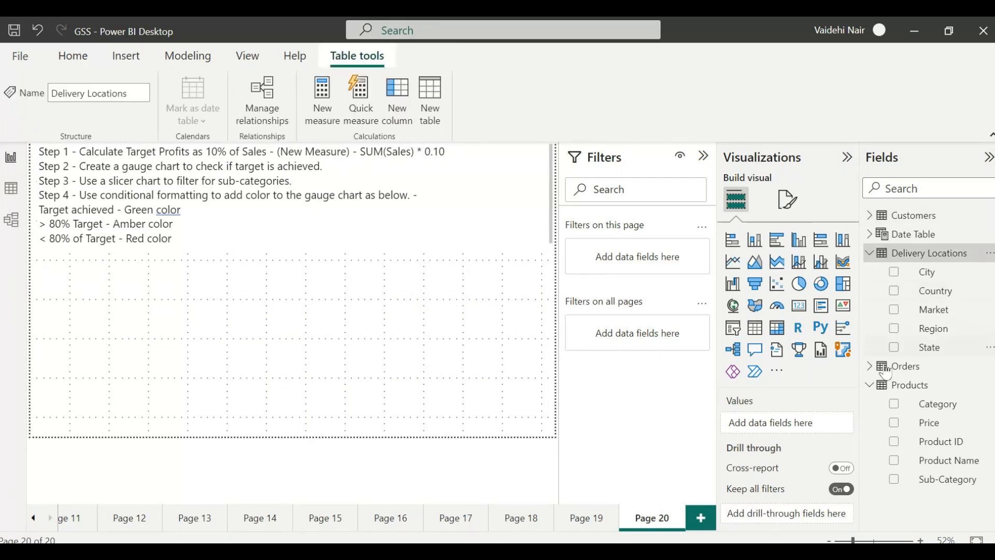
click(870, 253)
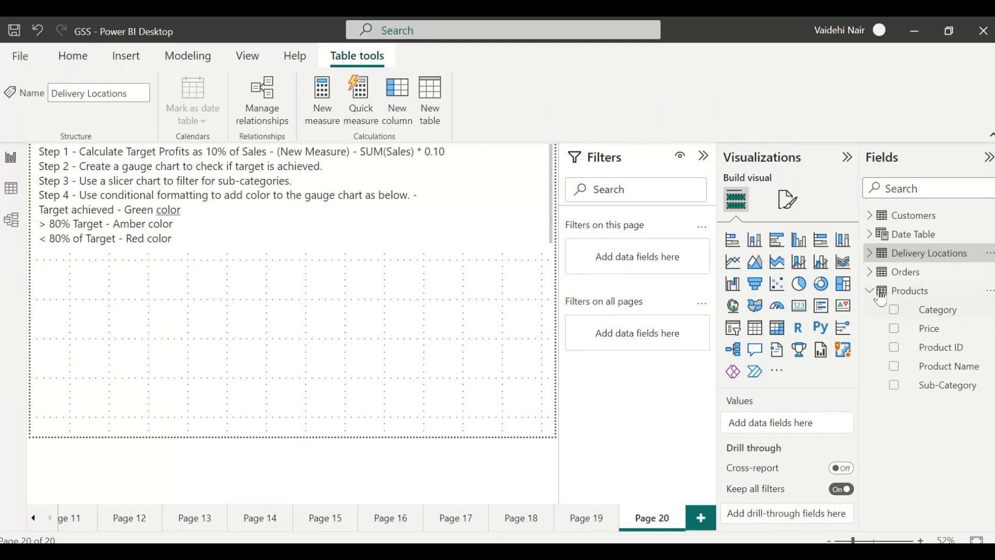
click(905, 274)
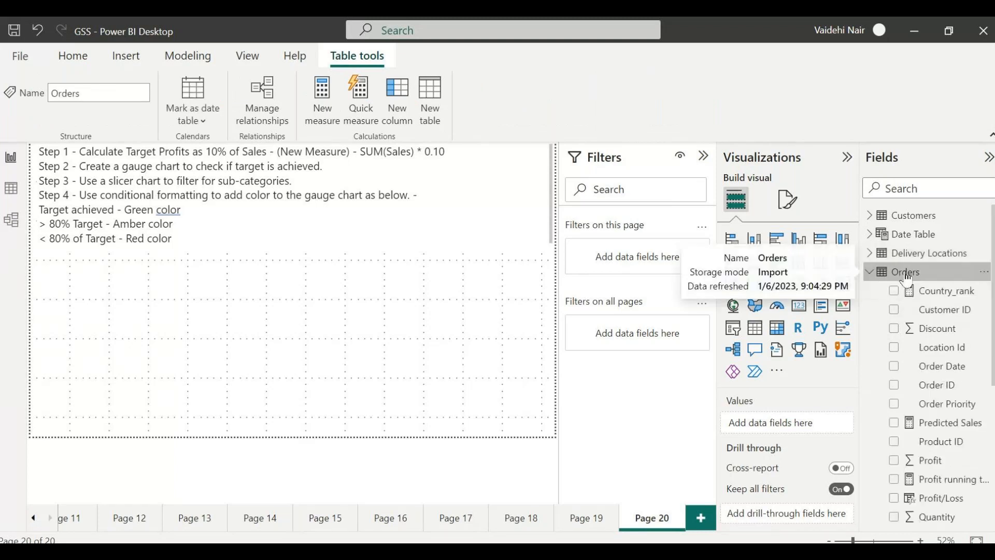
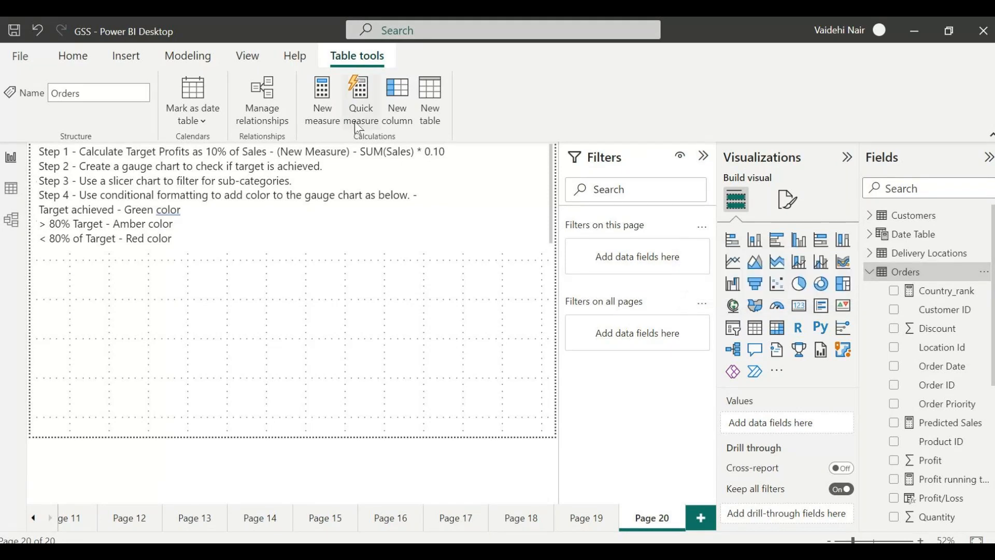
click(318, 119)
click(322, 115)
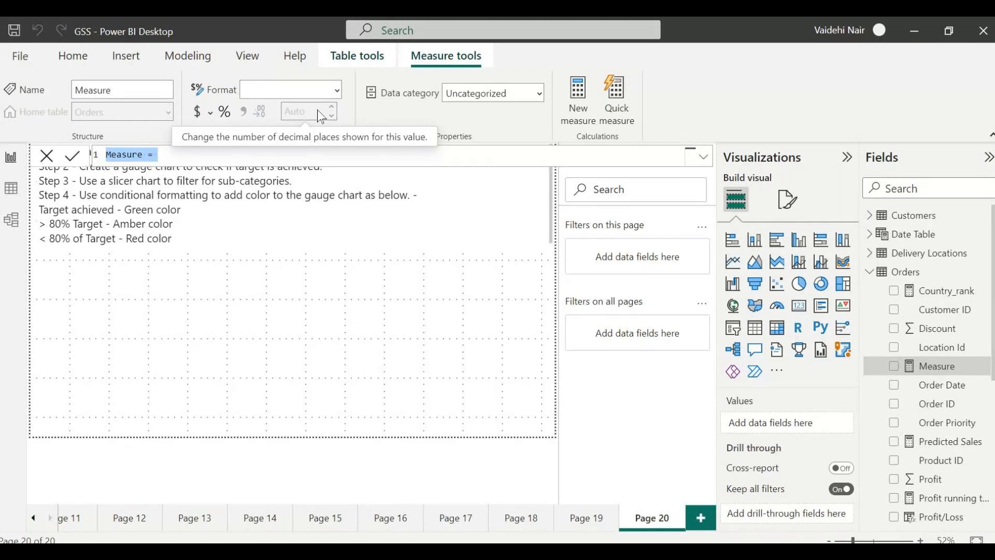
text(Target Profit MArgin)
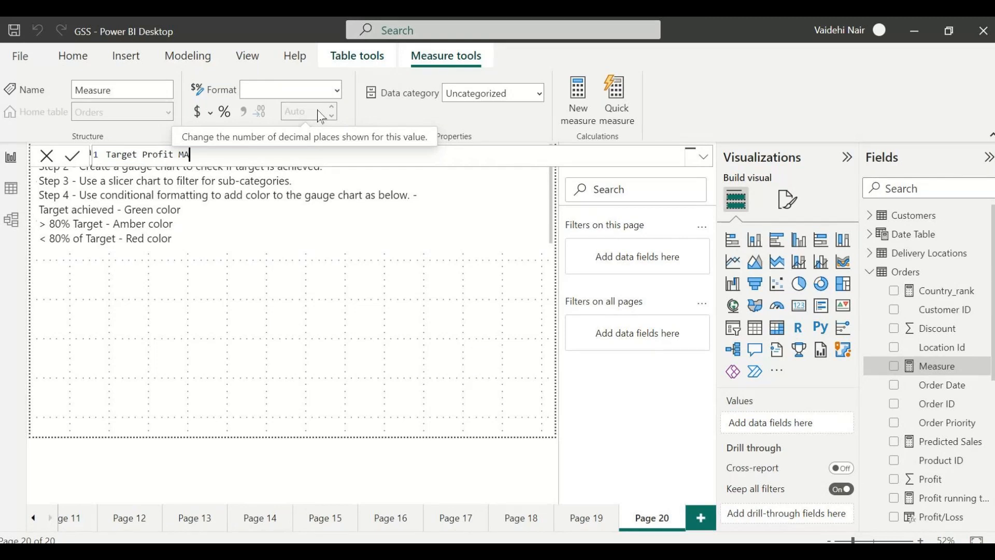
key(BackSpace)
key(BackSpace)
key(BackSpace)
key(BackSpace)
key(BackSpace)
text(argin = SUM)
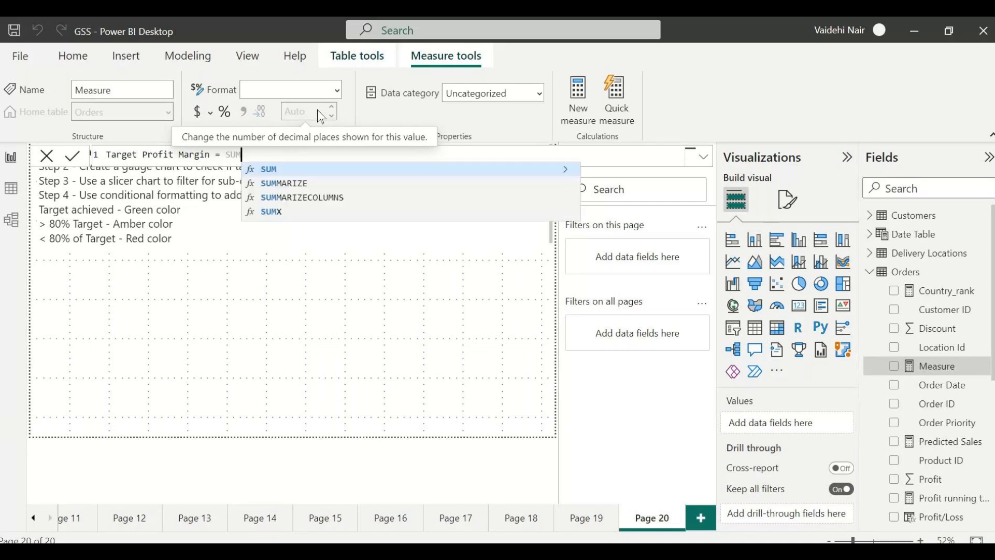
text((sa)
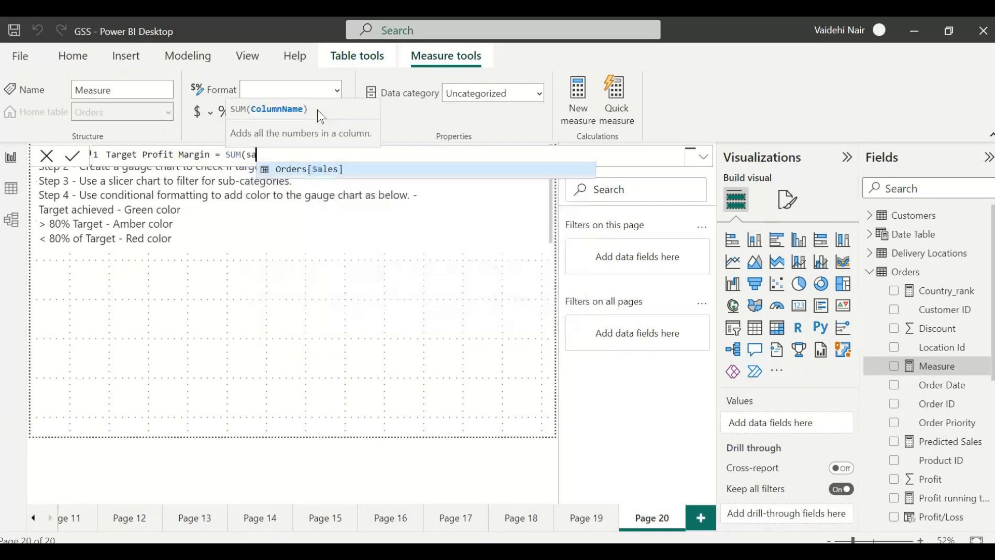
key(Tab)
text() *)
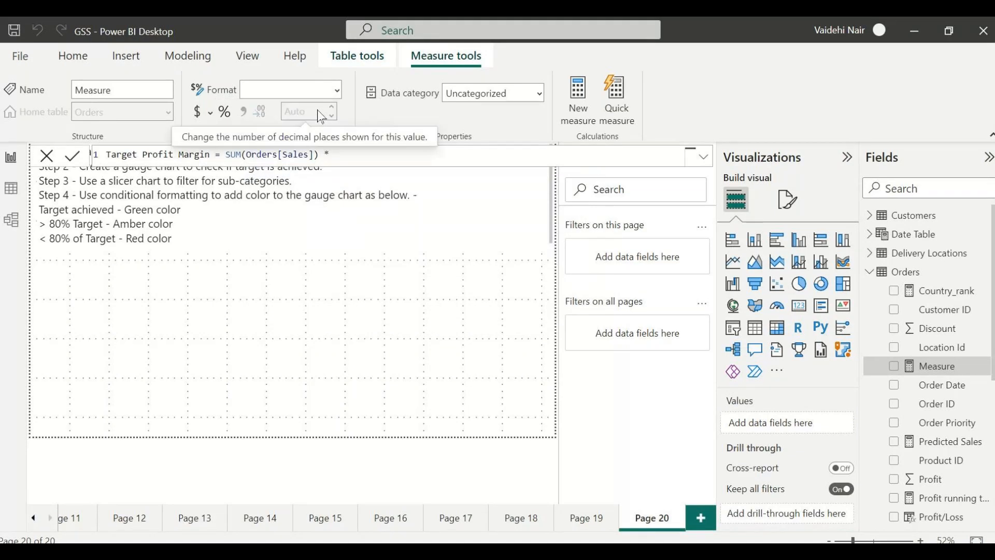
text( 0.10)
key(Return)
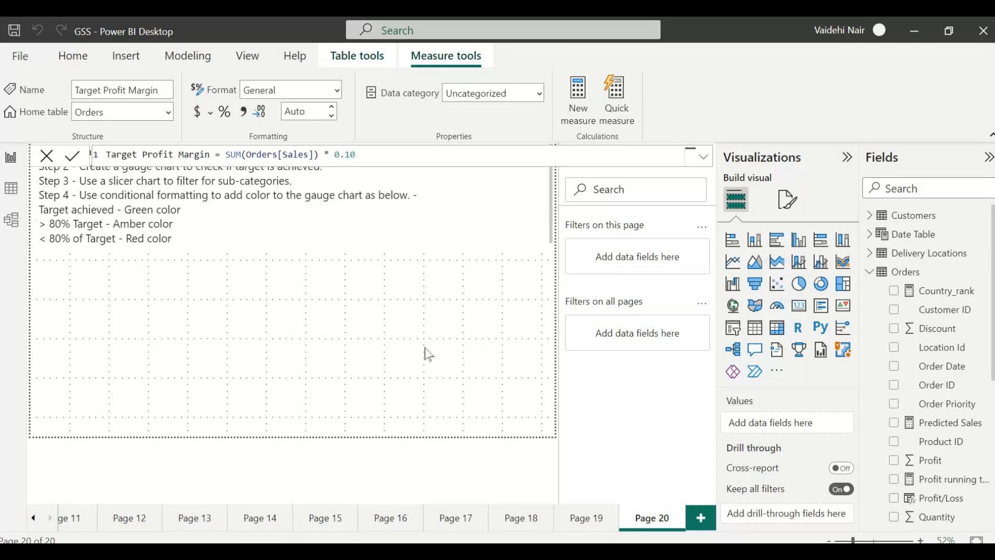
- Add a gauge chart below the instructions, stretch it down to the page edge and narrow it to leave space beside it
click(381, 340)
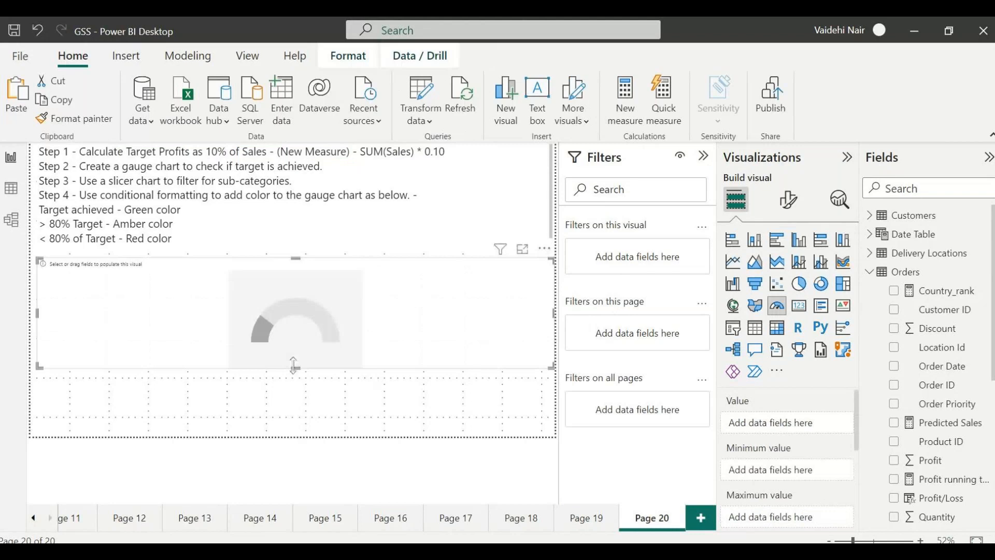
drag(293, 366, 293, 441)
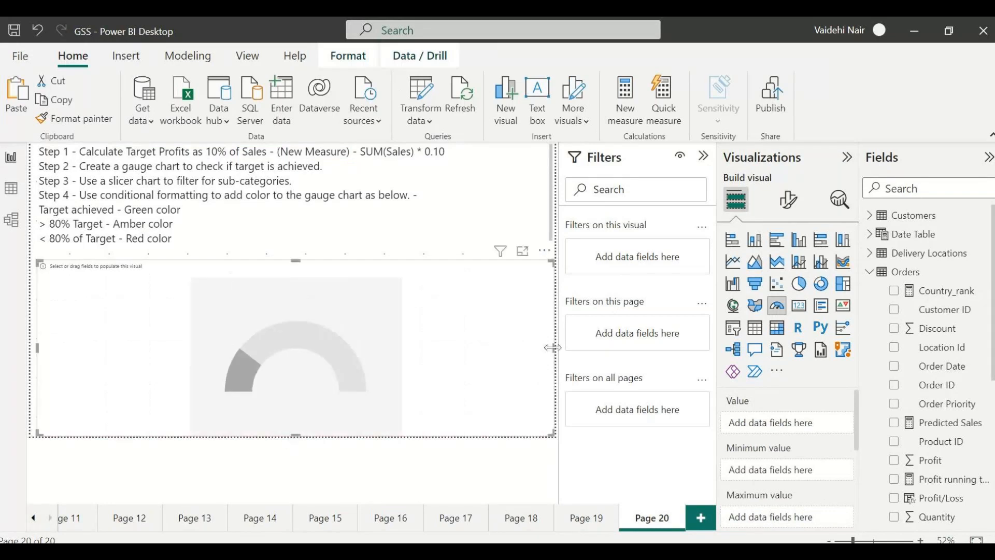
drag(553, 348, 365, 357)
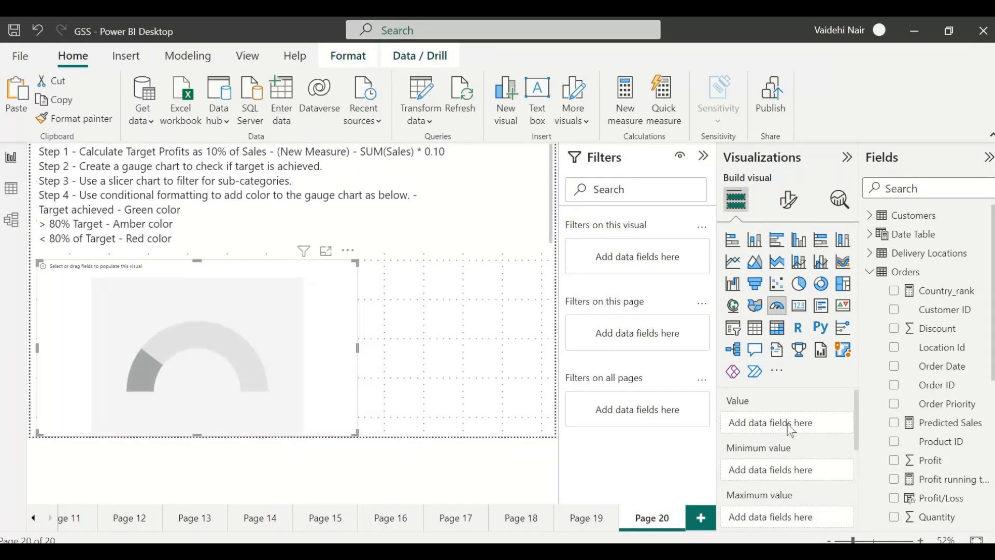
- Assign Profit as the gauge's value and Target Profit Margin as its target value
scroll(930, 364, down, 2)
drag(930, 364, 793, 421)
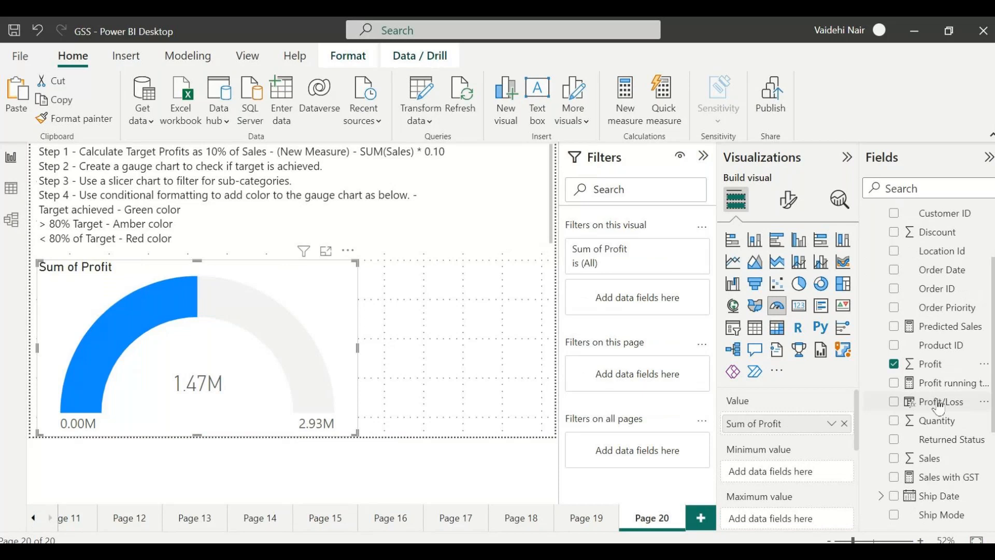
scroll(939, 408, down, 3)
scroll(760, 432, down, 3)
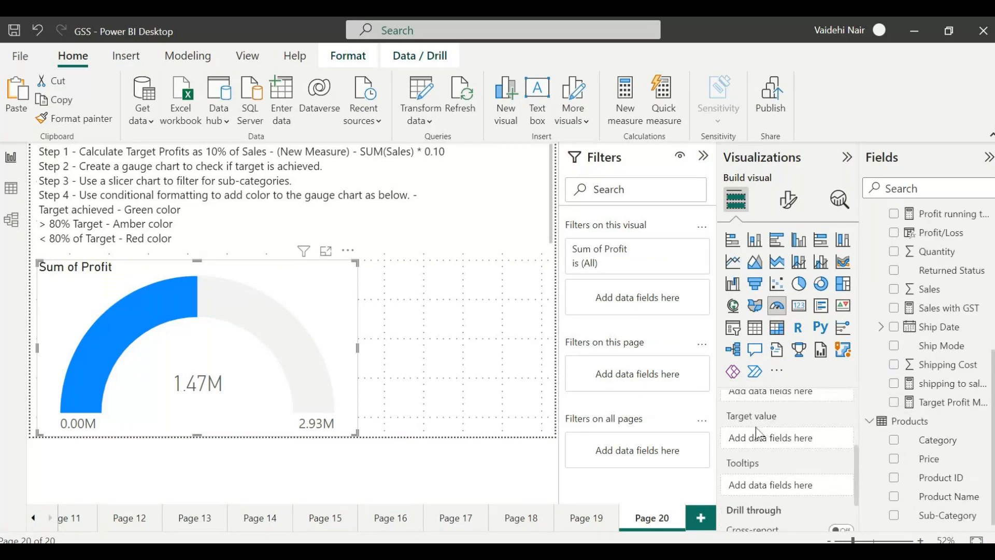
drag(943, 402, 812, 441)
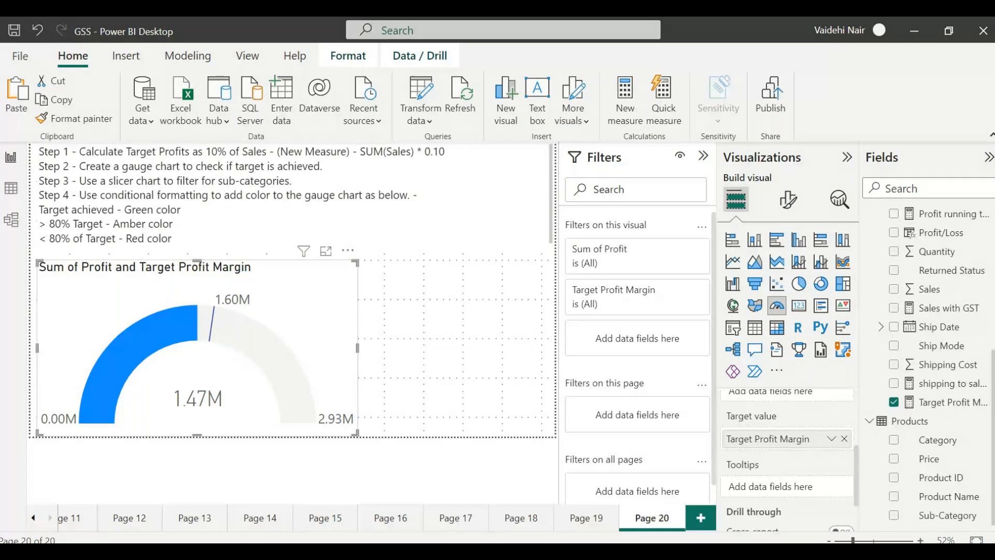
scroll(798, 446, down, 1)
scroll(798, 445, up, 3)
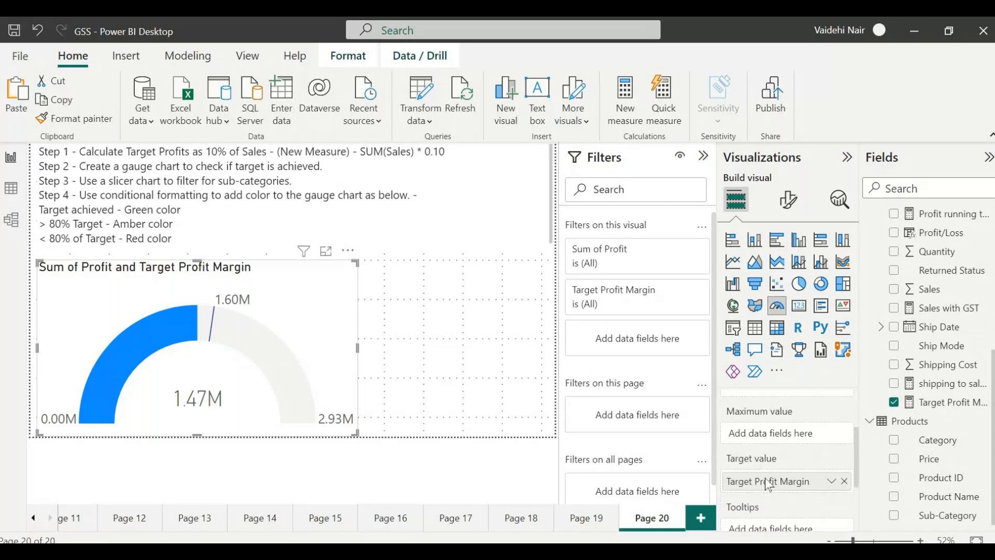
scroll(772, 481, up, 4)
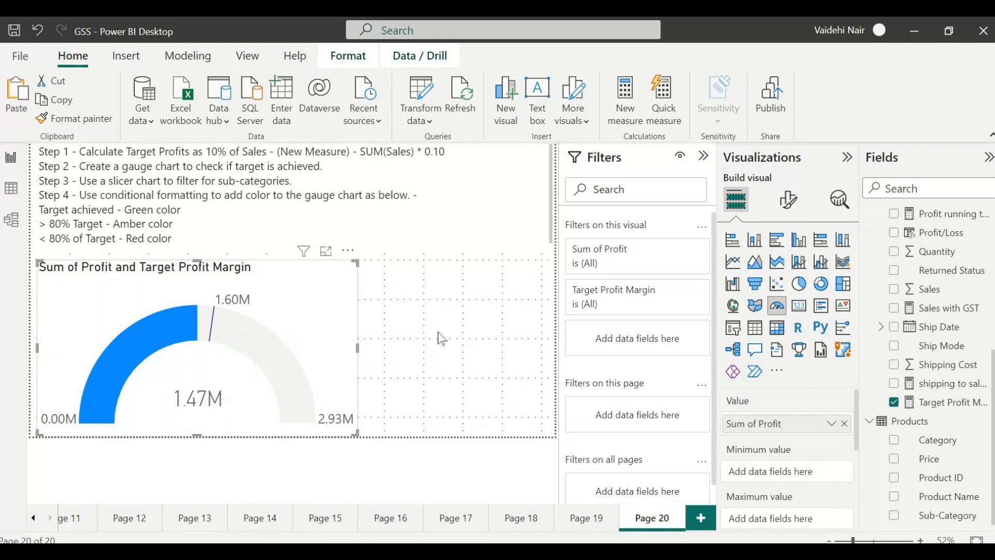
- Narrow the gauge slightly and add a slicer on Sub-Category in the empty space beside it
drag(358, 348, 344, 348)
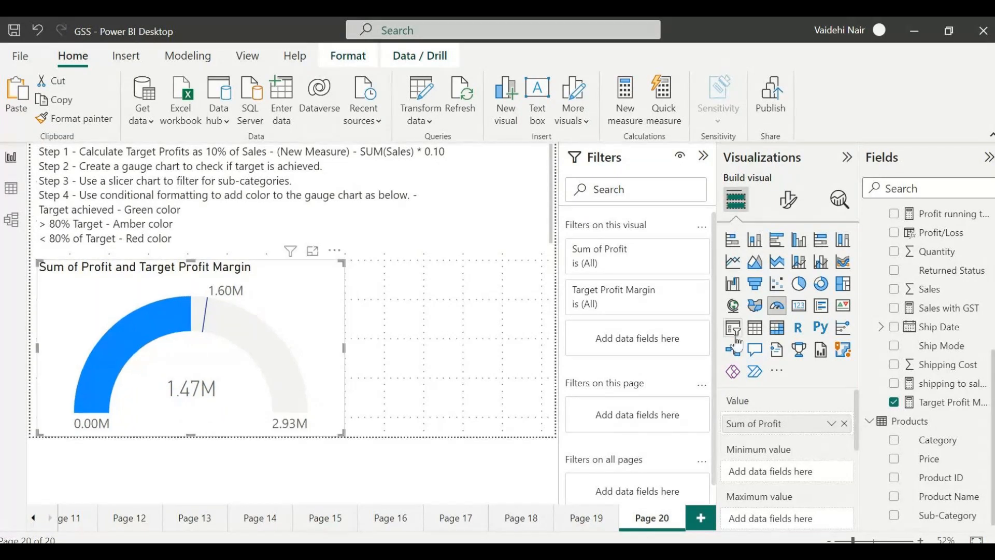
click(514, 345)
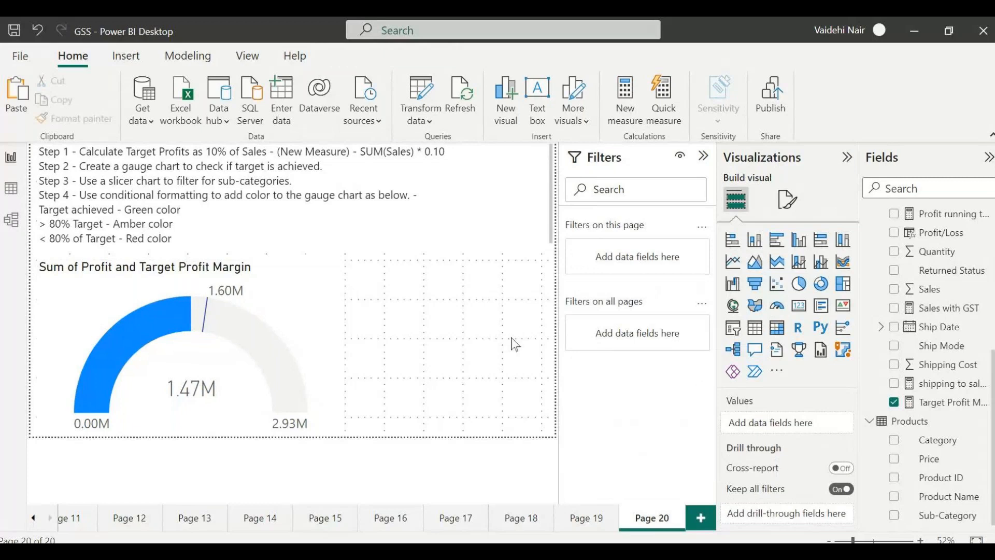
click(732, 329)
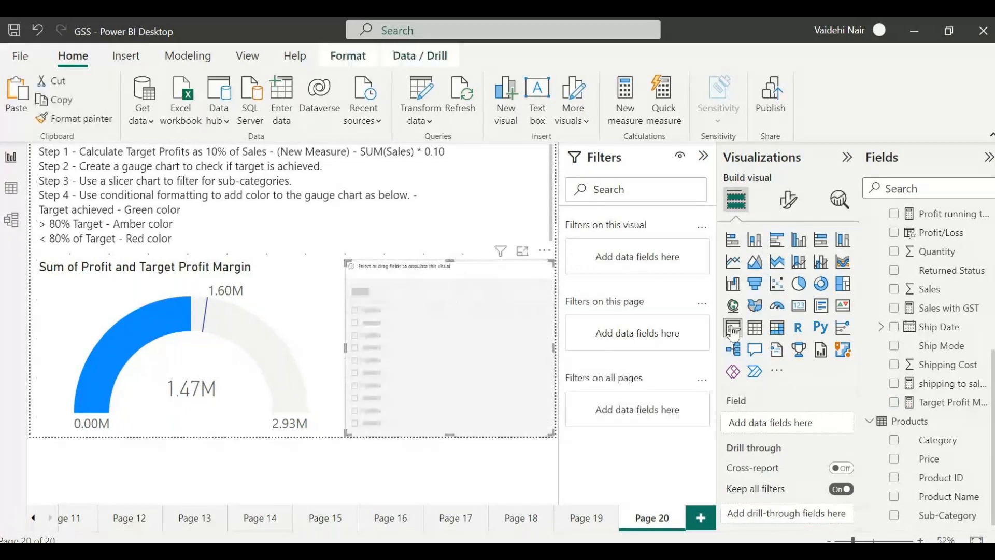
click(894, 516)
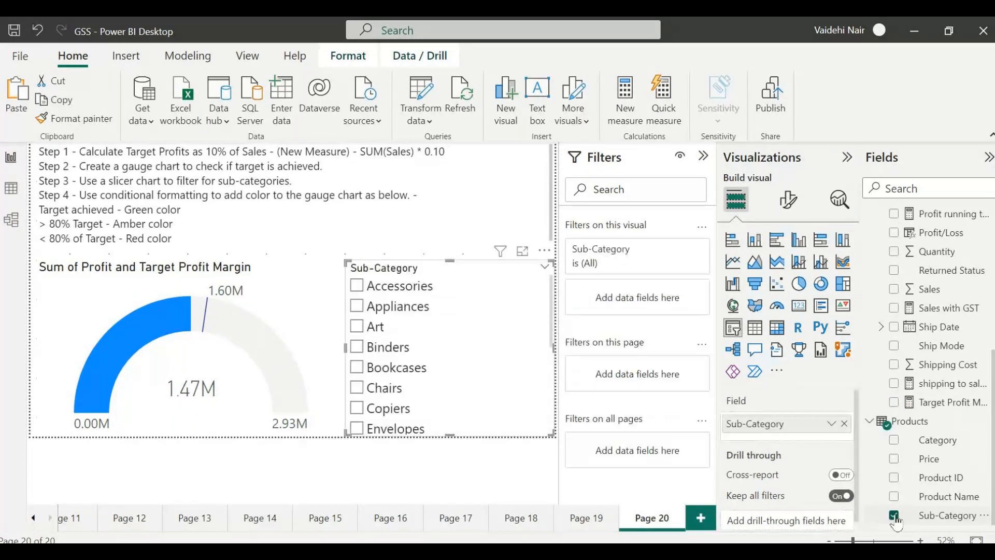
- Test the slicer by filtering the gauge to Accessories, and clear that selection
click(357, 286)
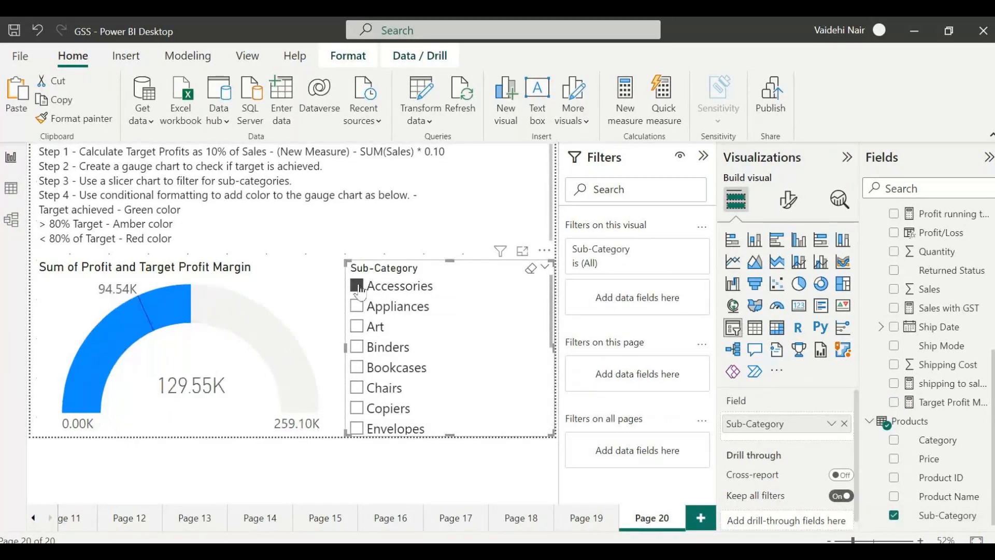
click(360, 289)
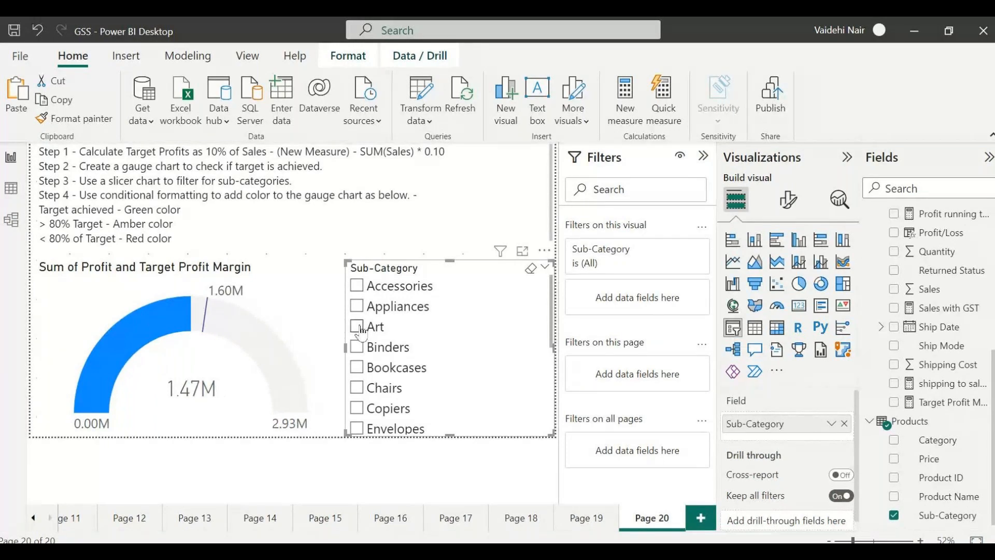
- Test the Sub-Category slicer by filtering the gauge to Art, Bookcases, Chairs and Copiers one by one, and clear the selection
click(362, 332)
click(362, 368)
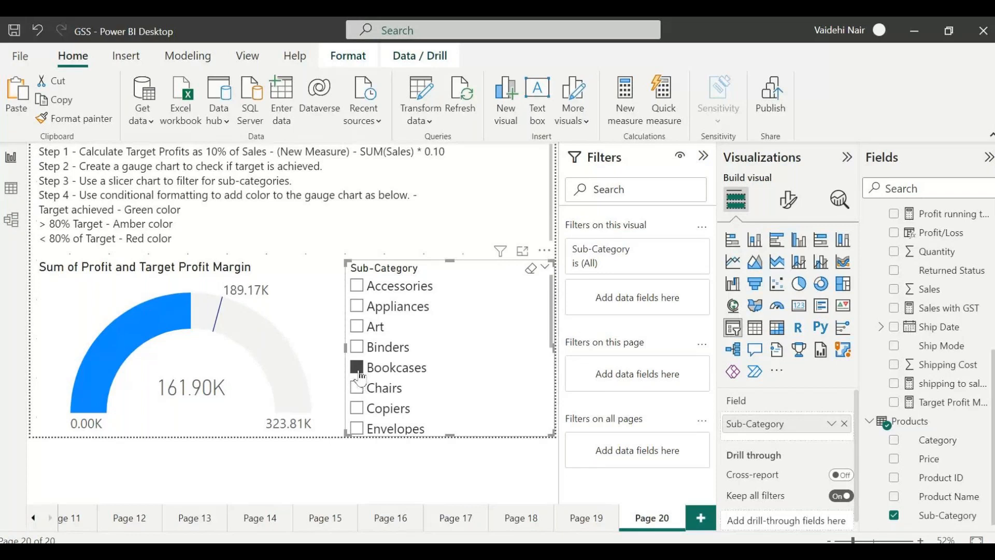
click(361, 374)
click(357, 388)
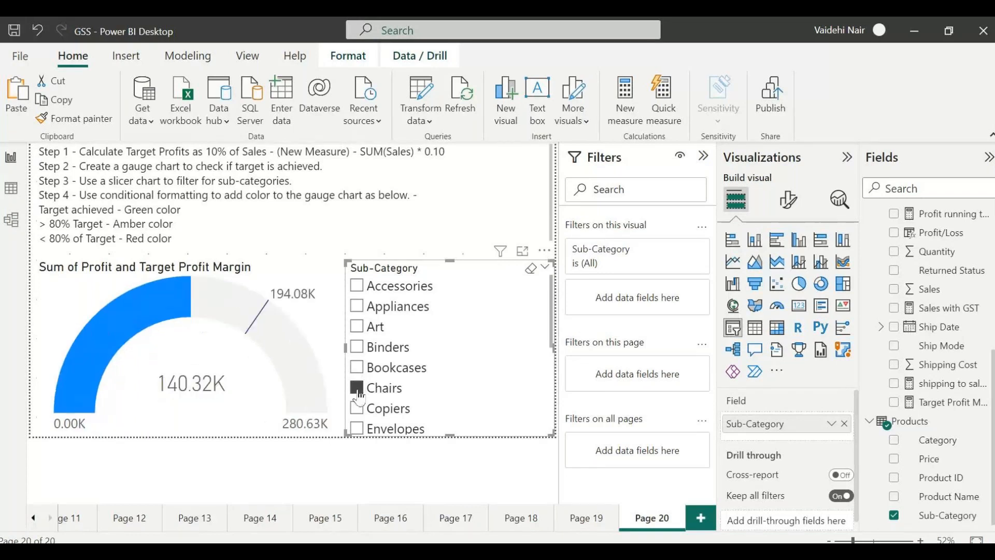
click(360, 393)
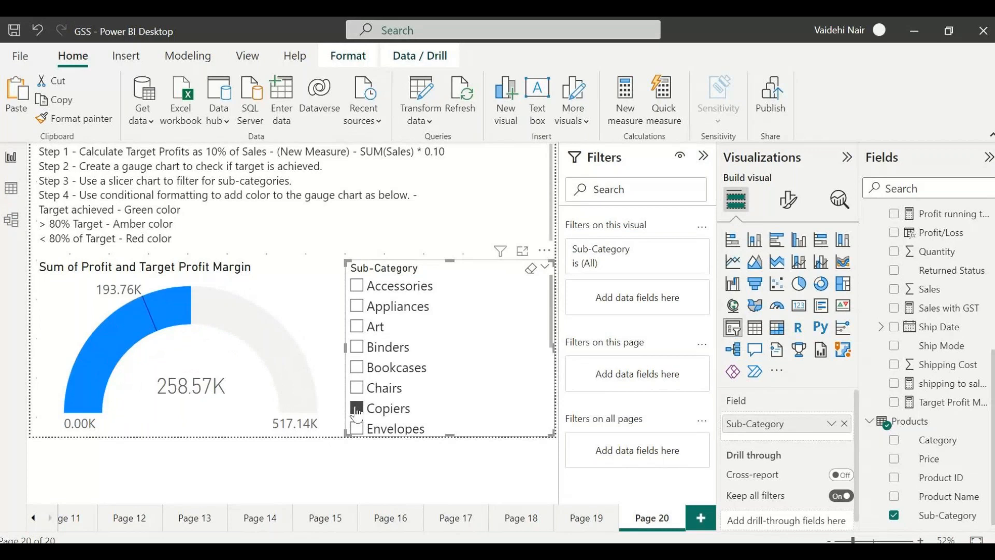
click(356, 412)
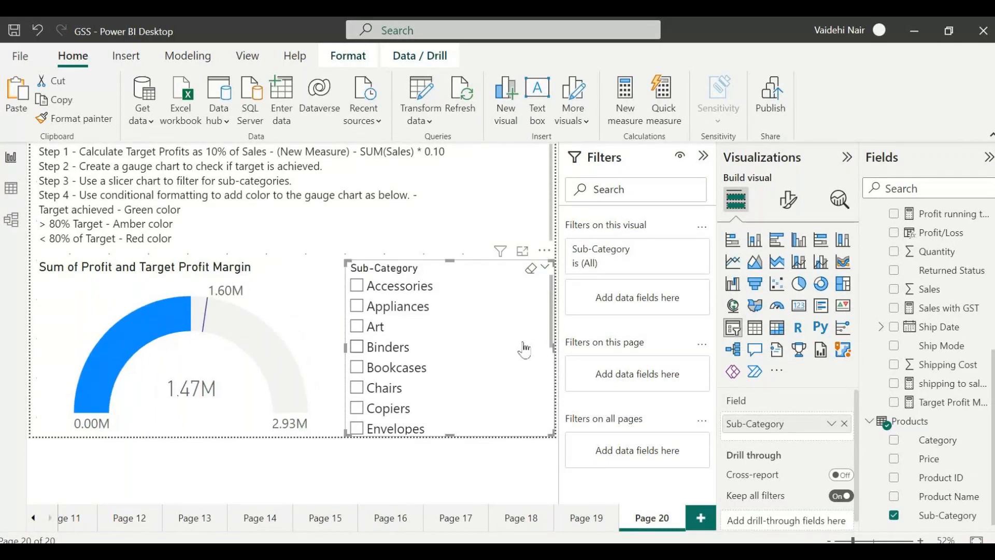
- Filter the gauge to Accessories and Appliances in turn, and leave the slicer on Art
click(357, 286)
click(357, 307)
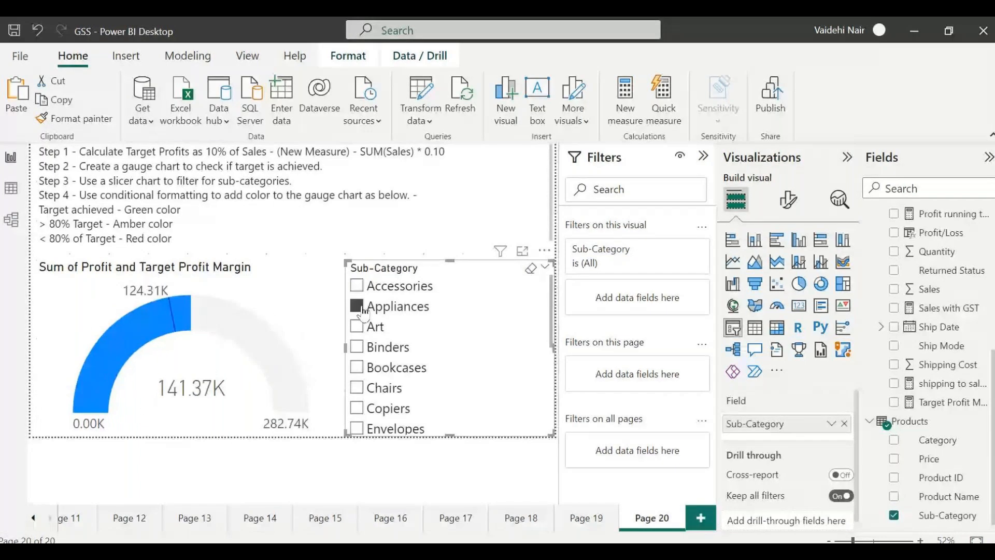
click(366, 332)
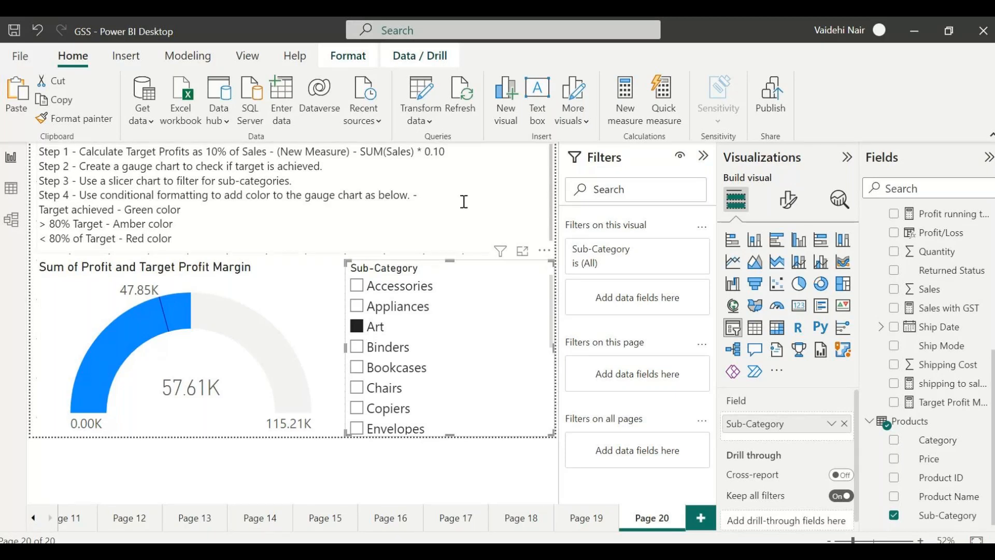
- Add the TARGET PROFIT MARGIN measure to the gauge in the 3rd Day report and remove Source.Name from its tooltips
scroll(912, 207, up, 5)
click(915, 189)
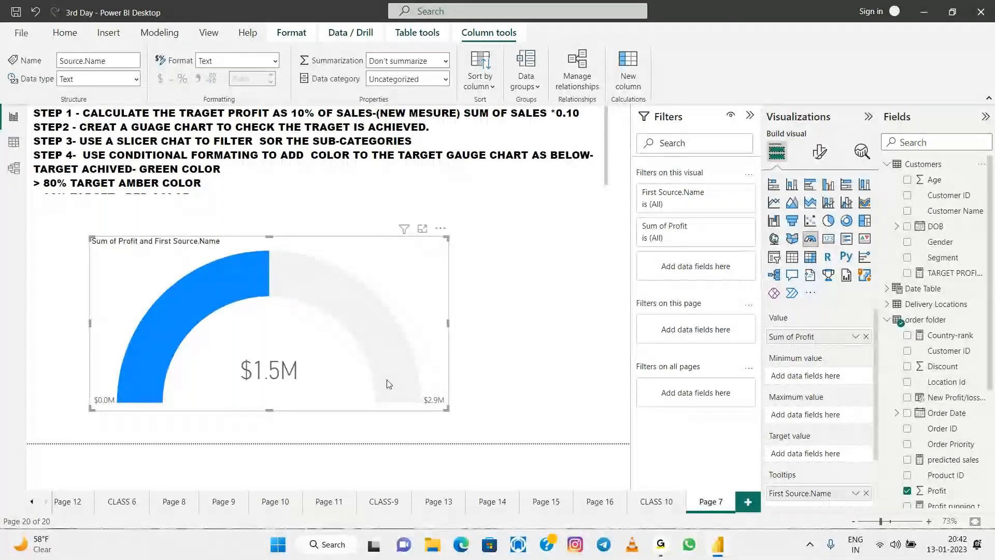
click(908, 274)
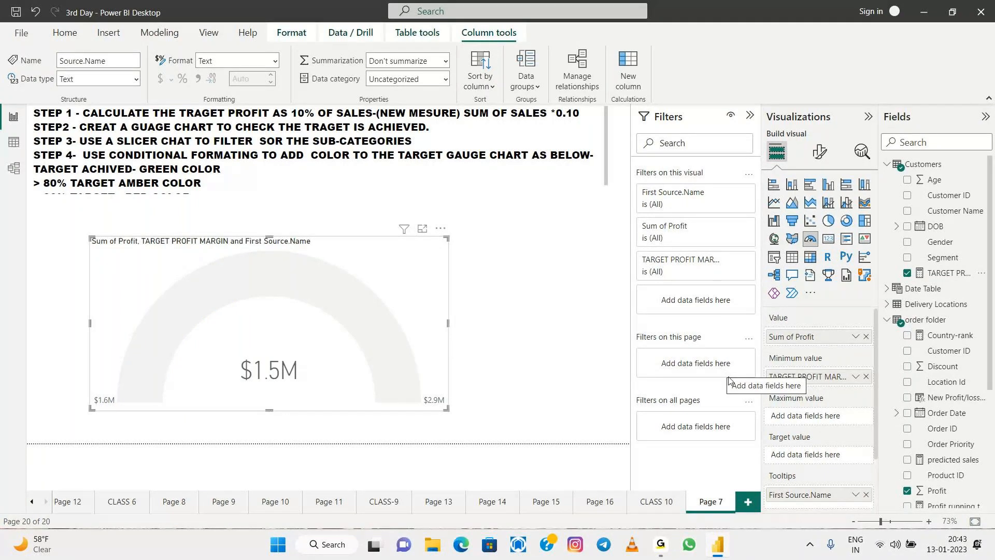
click(866, 495)
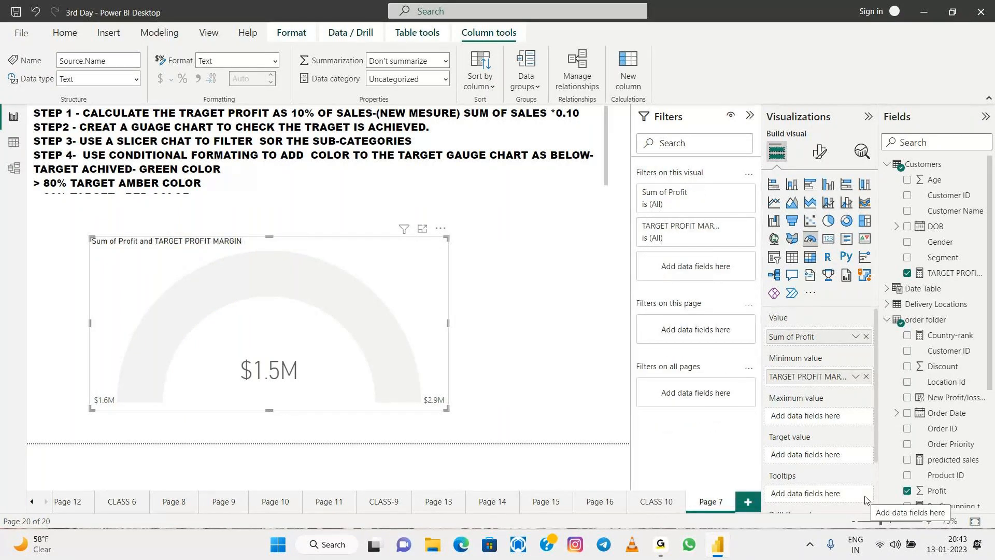
- Reassign TARGET PROFIT MARGIN from the gauge's minimum value to its target value, and narrow the gauge to leave space beside it
scroll(852, 461, down, 1)
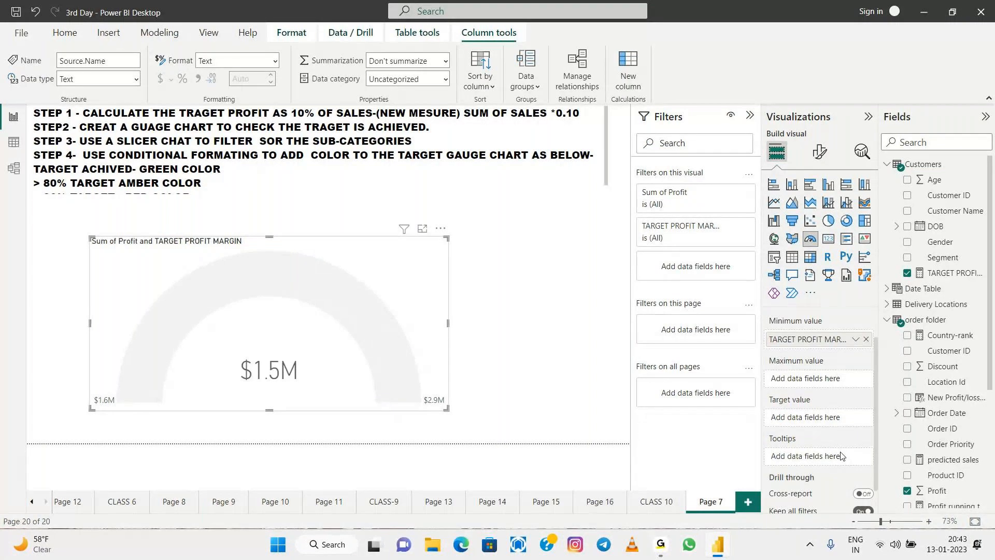
scroll(841, 456, down, 1)
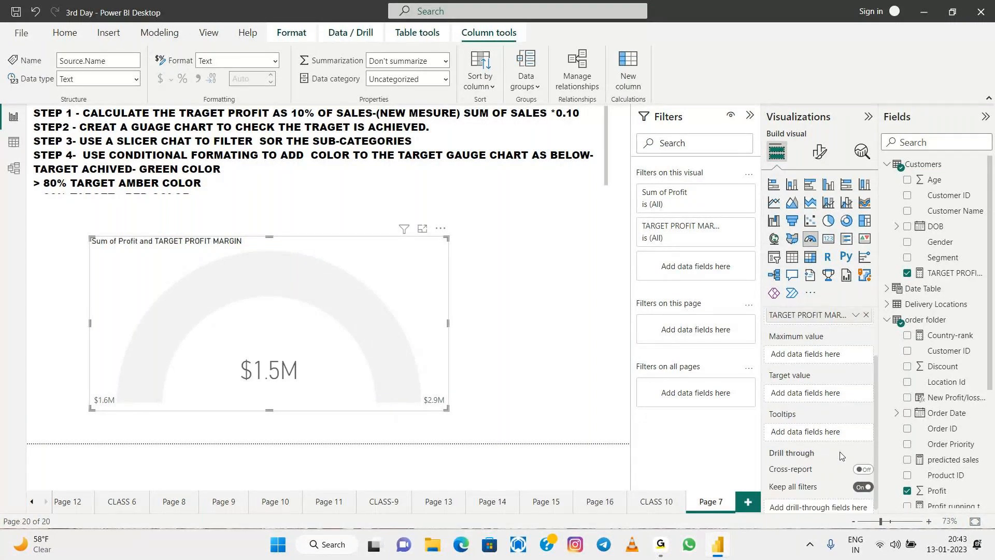
scroll(841, 456, up, 2)
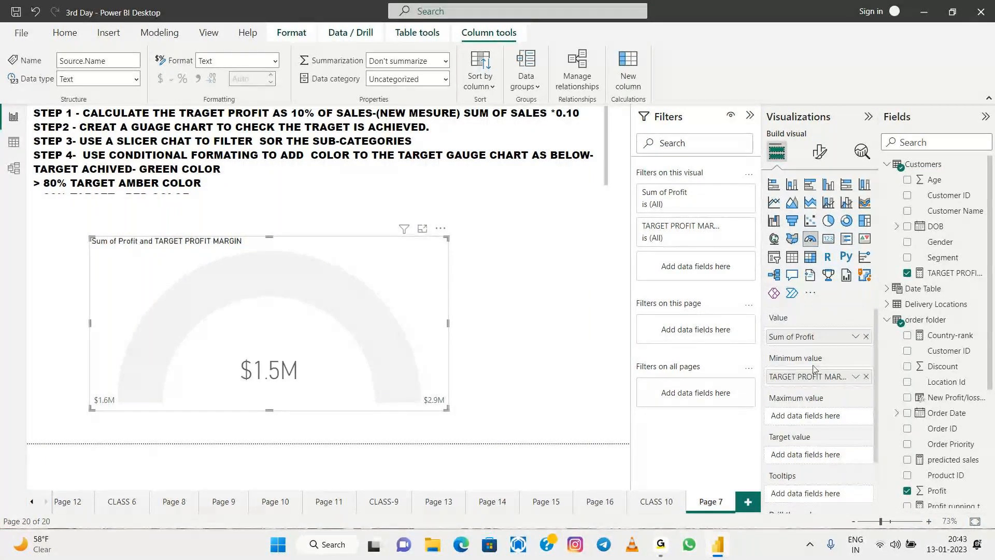
click(865, 377)
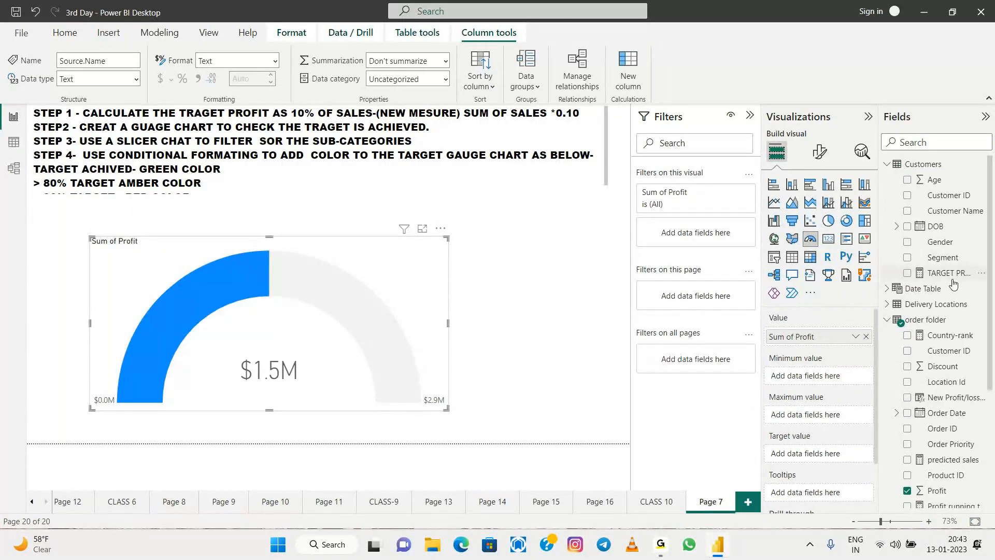
drag(952, 281, 832, 457)
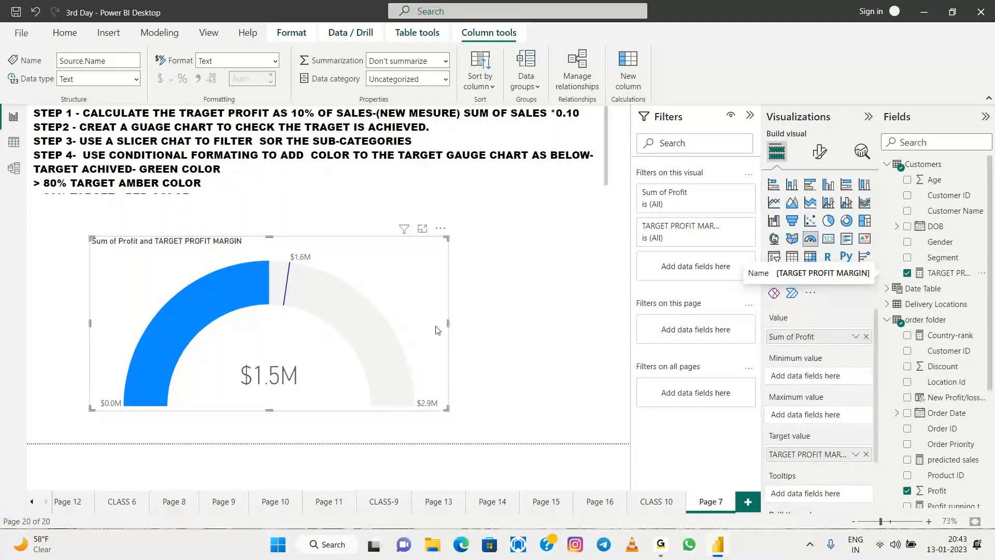
drag(447, 329, 369, 330)
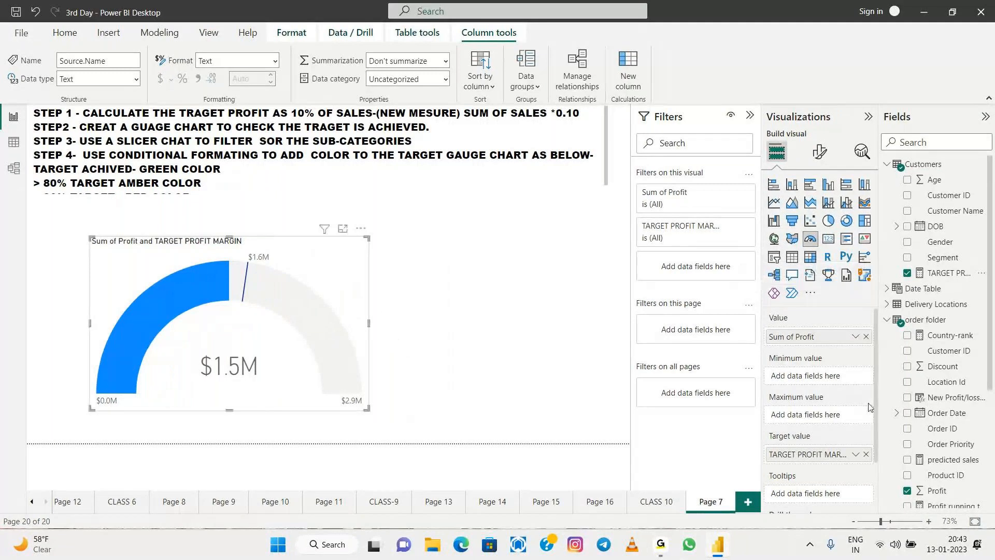
click(775, 258)
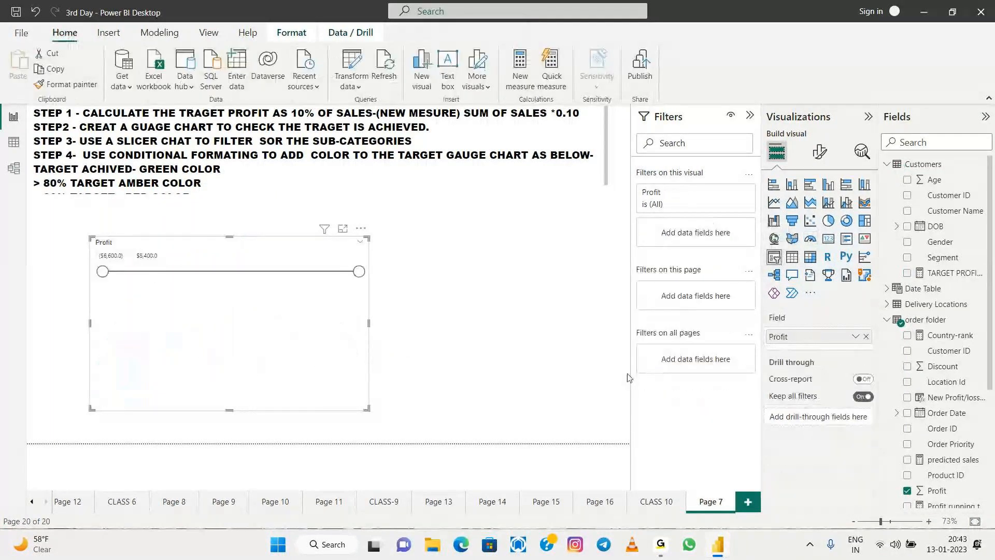
click(812, 240)
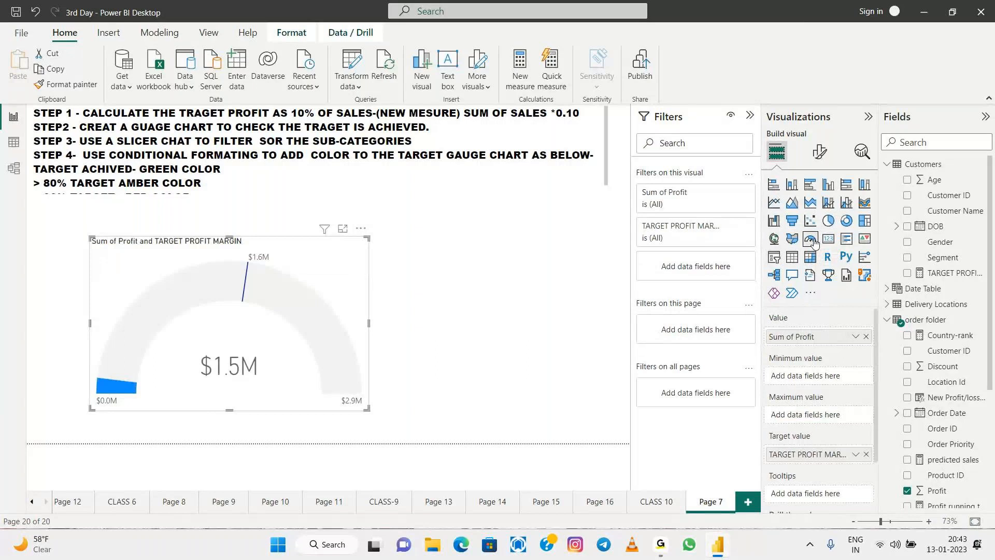
key(Escape)
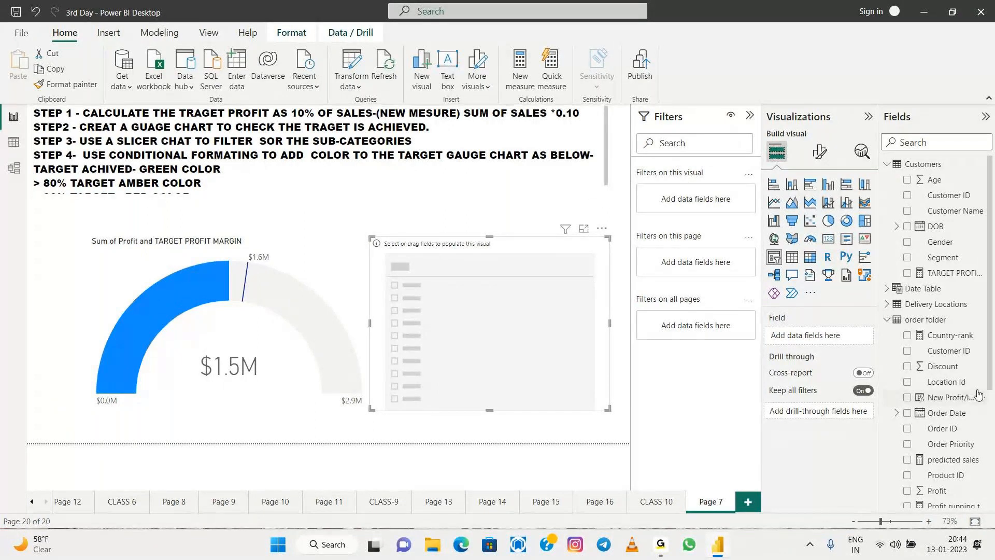
- Add a slicer on Sub-Category from the Products (2) table in the space beside the gauge and shorten it slightly
scroll(979, 395, down, 2)
drag(991, 406, 992, 497)
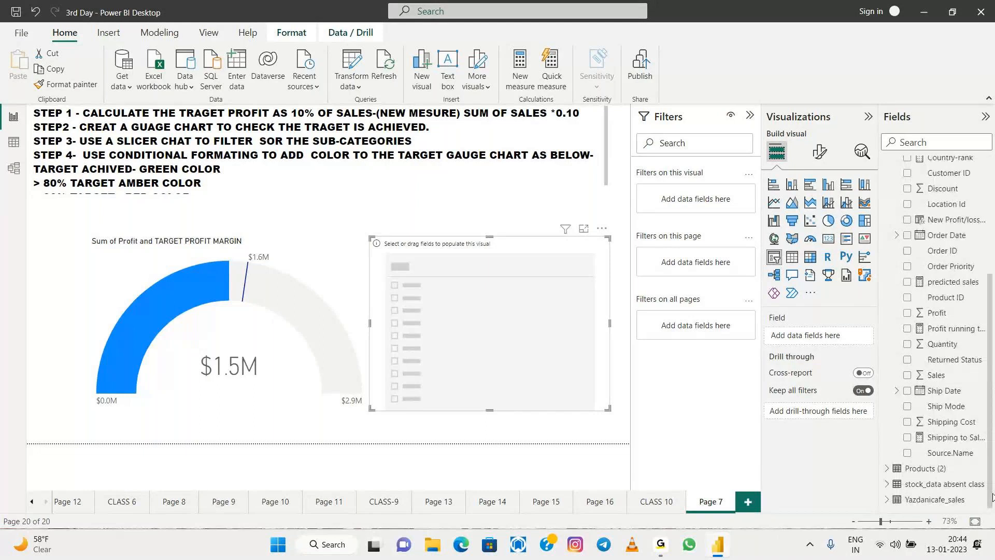
click(887, 469)
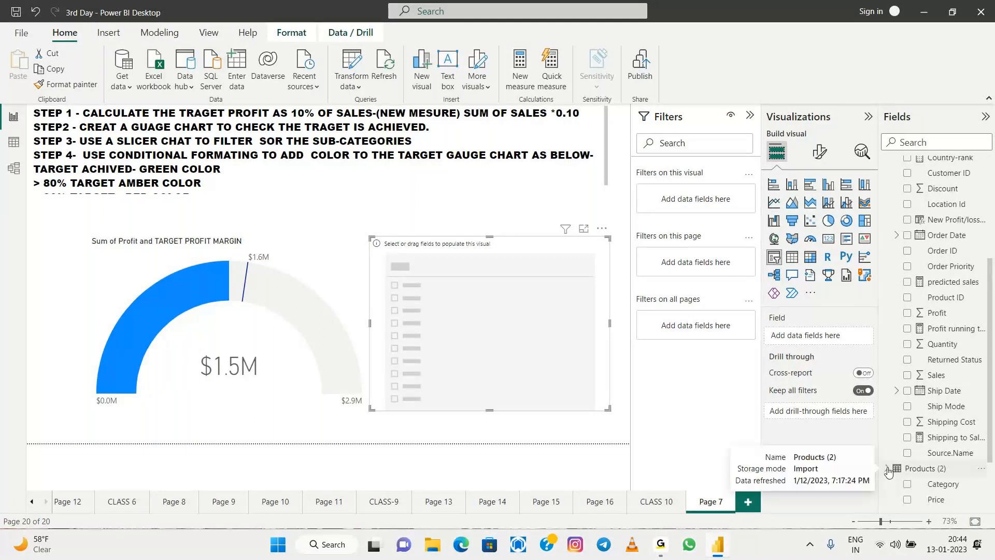
drag(990, 457, 988, 502)
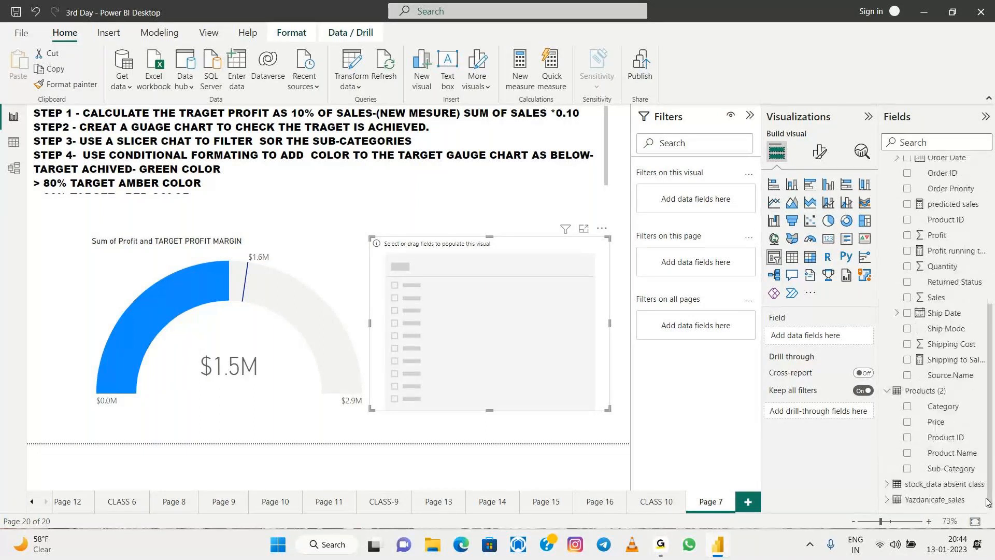
click(907, 469)
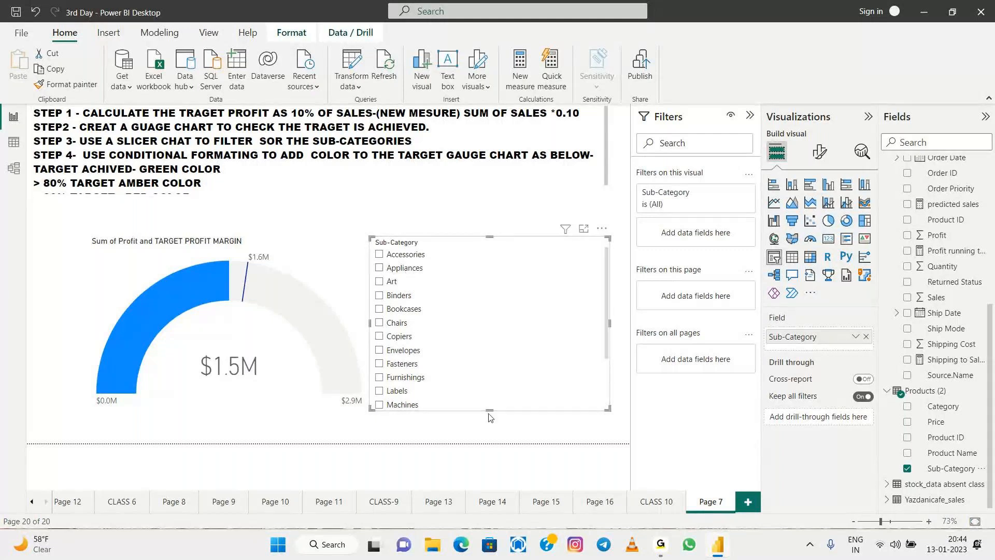
drag(489, 414, 501, 405)
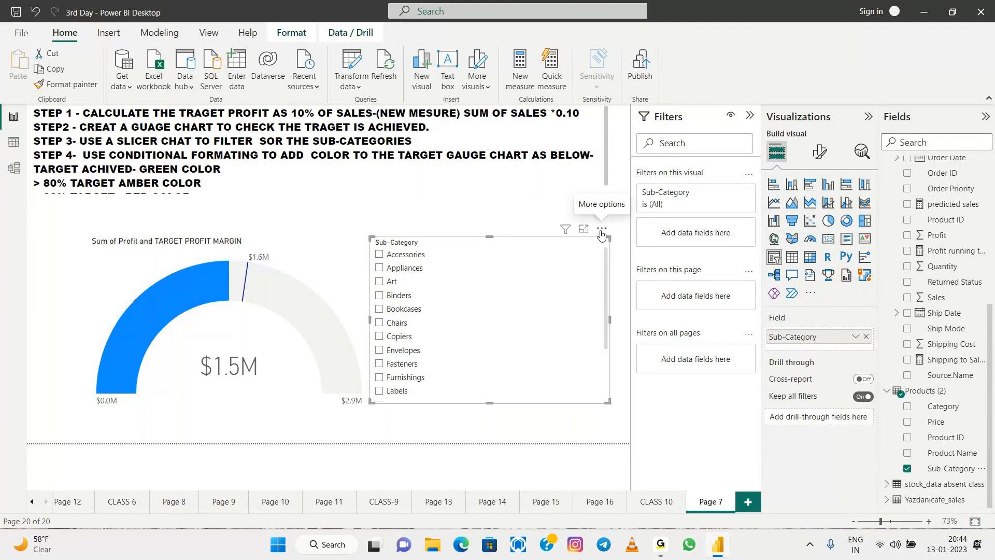
mouse_move(567, 231)
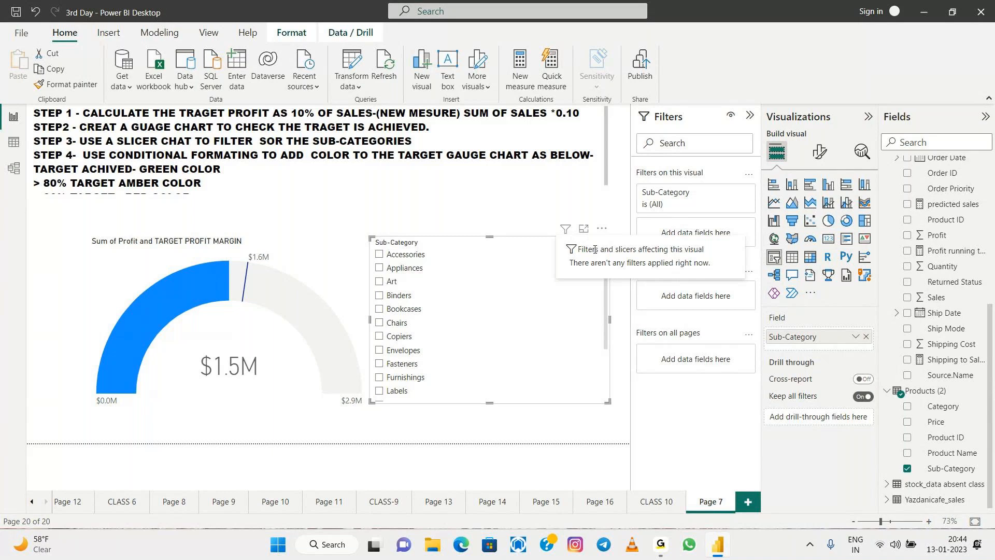
click(601, 228)
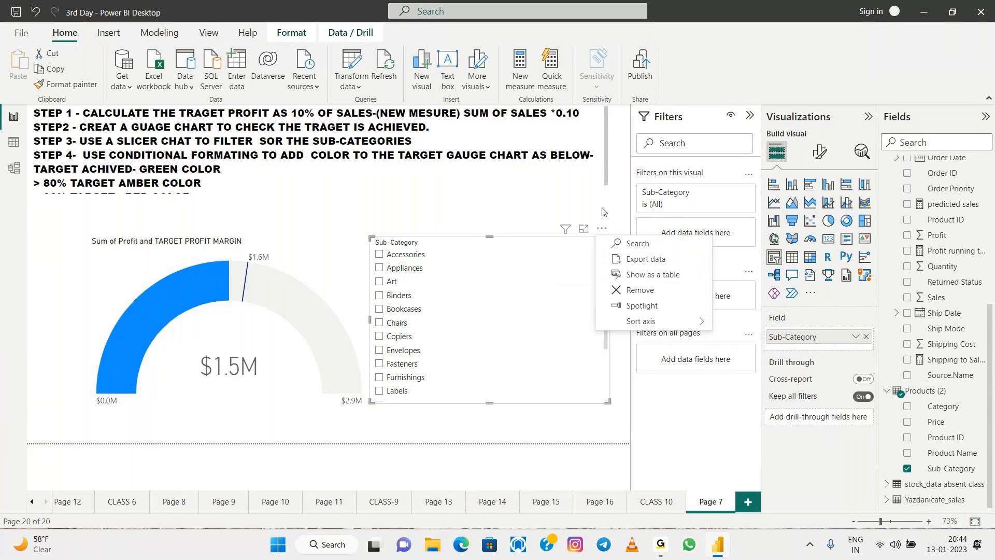
click(381, 254)
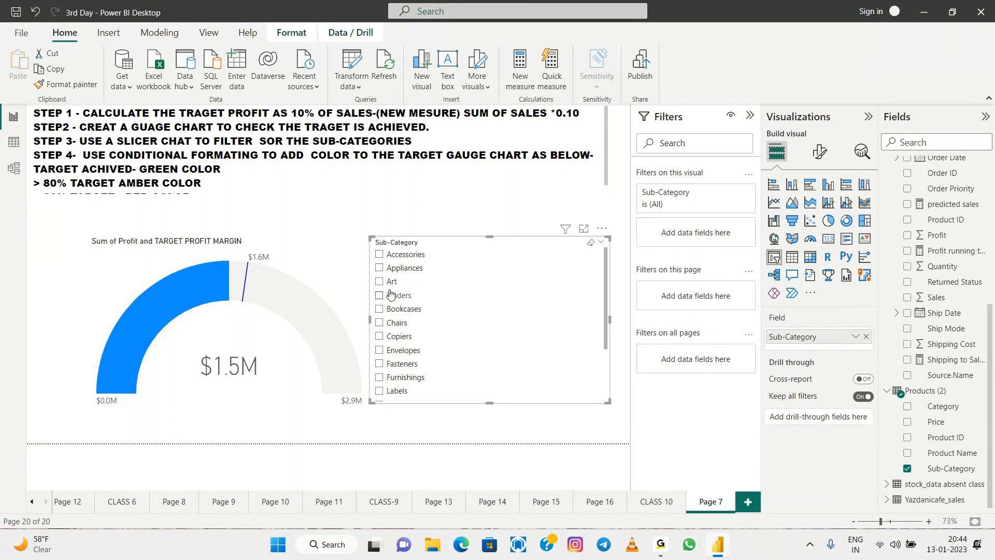
mouse_move(604, 311)
mouse_down()
mouse_move(608, 372)
mouse_move(605, 312)
mouse_up()
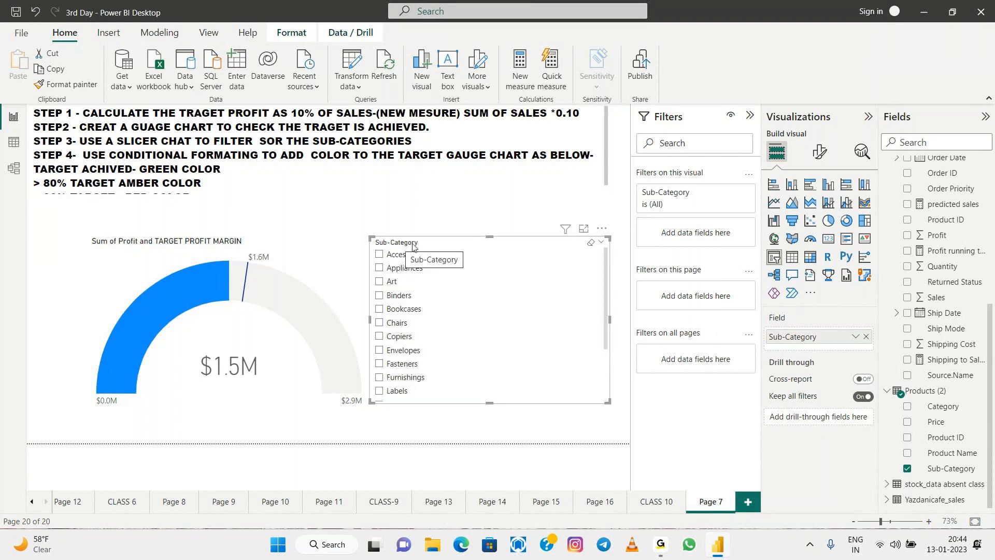
- Test the slicer with Accessories, and filter the gauge to Appliances, Art, Binders, Bookcases and Chairs together
click(379, 255)
click(380, 268)
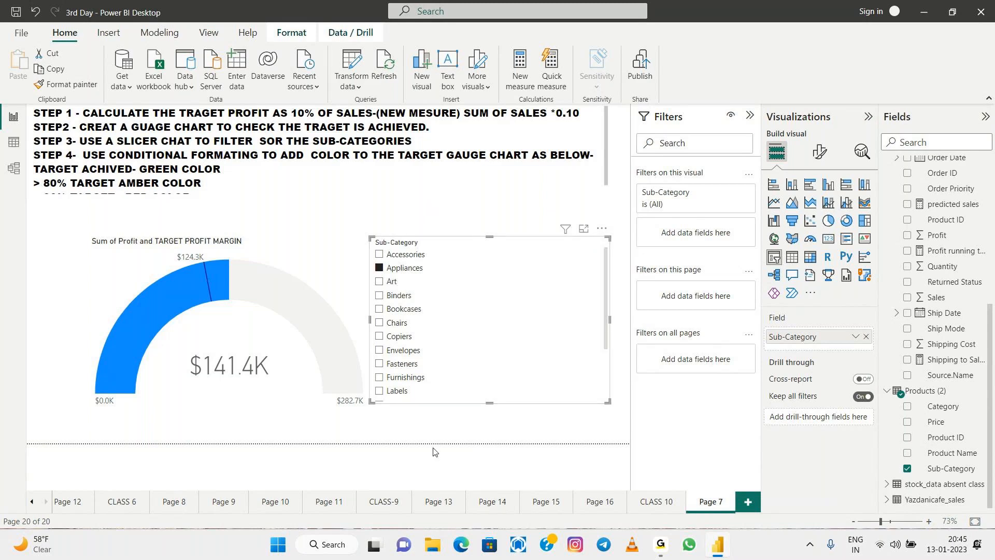
click(380, 281)
click(379, 296)
click(380, 310)
click(379, 323)
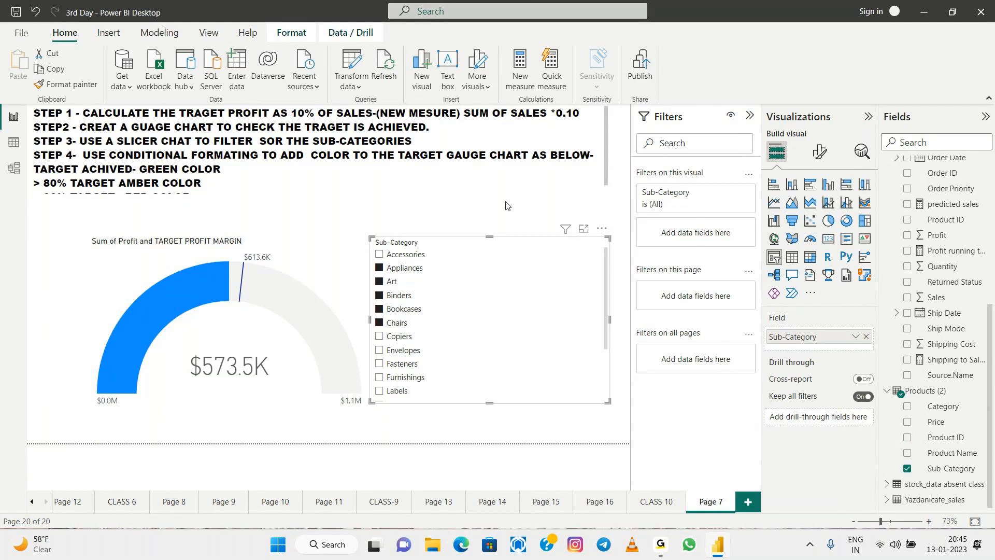
- Switch back to the GSS report and examine the gauge's field assignments and the available fields
key(alt+Tab)
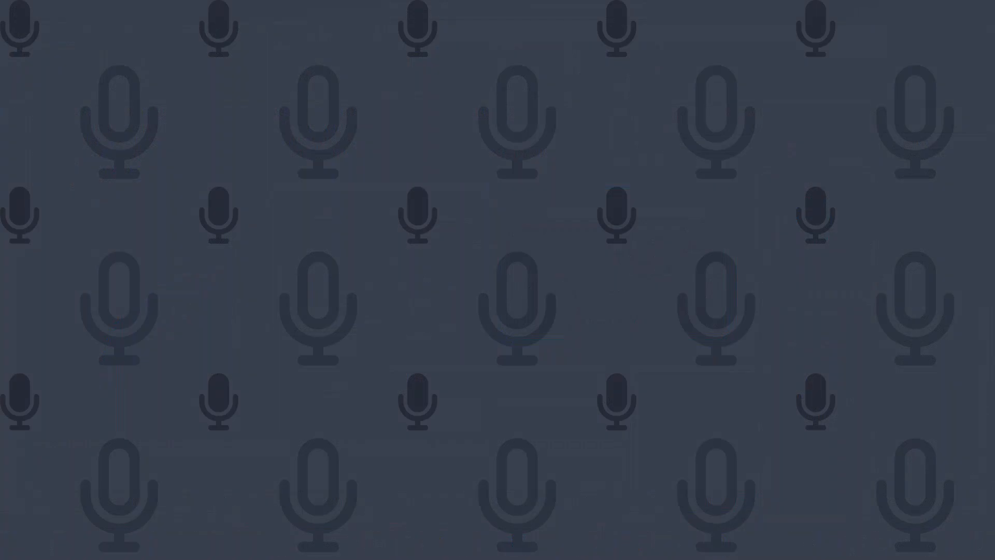
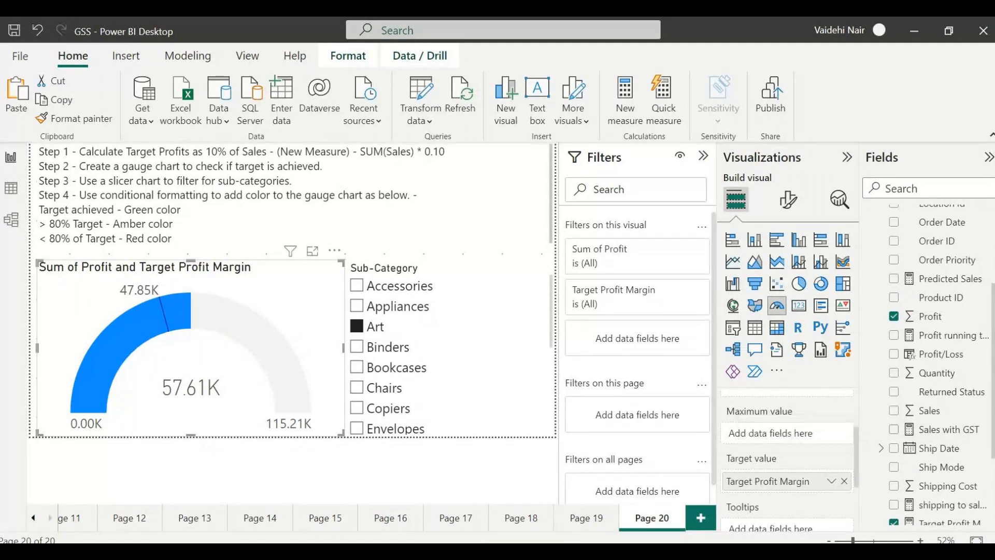
scroll(814, 454, up, 2)
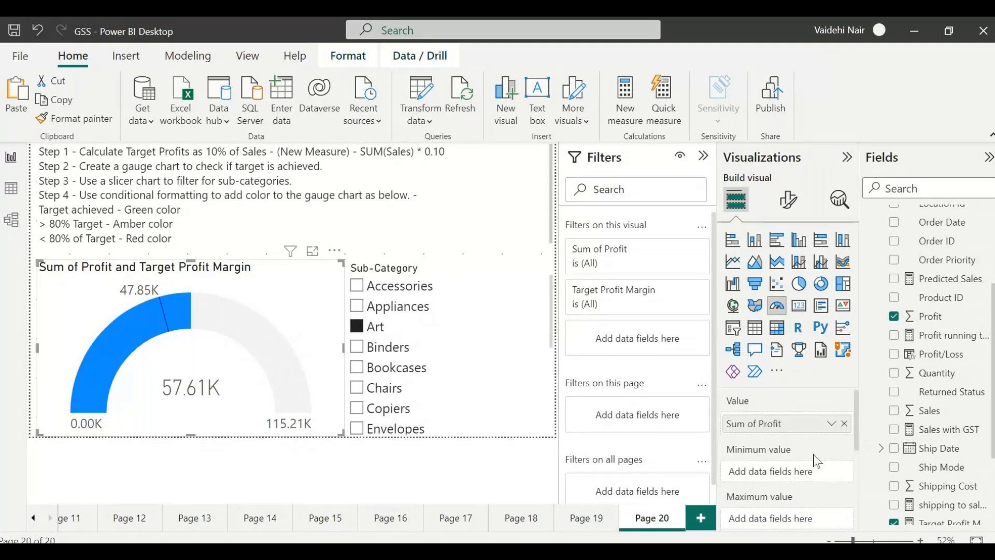
scroll(813, 454, down, 3)
scroll(814, 455, up, 2)
scroll(917, 451, up, 1)
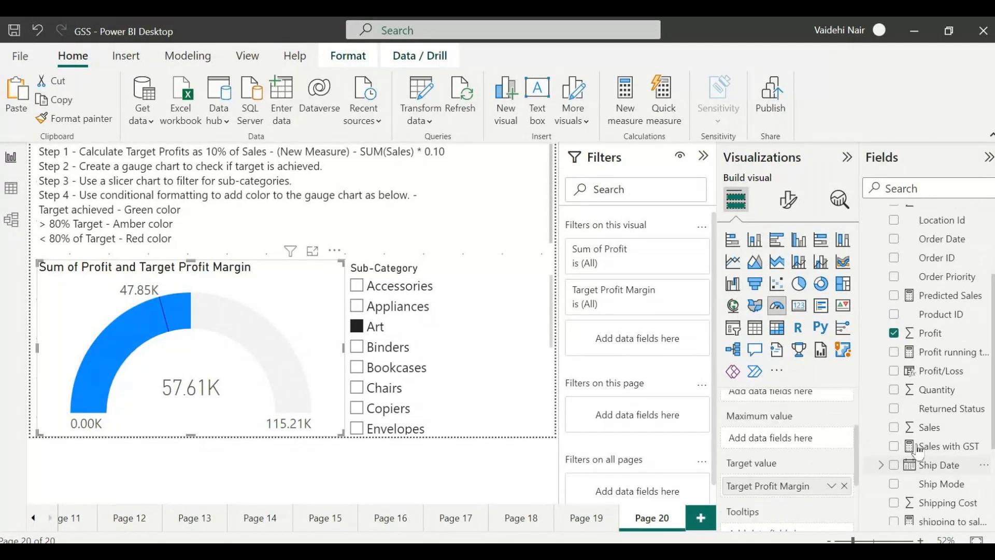
scroll(917, 450, up, 2)
scroll(917, 445, down, 5)
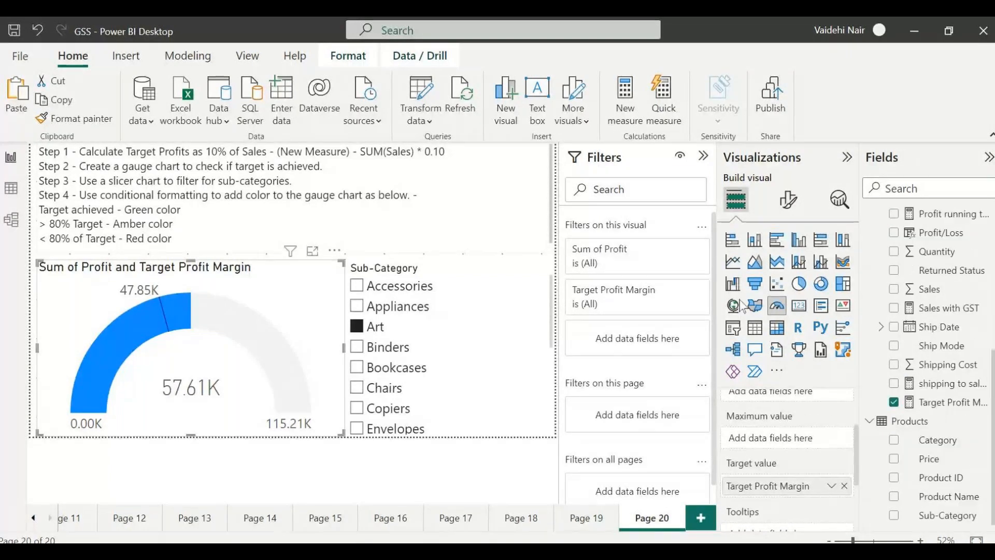
scroll(750, 430, up, 3)
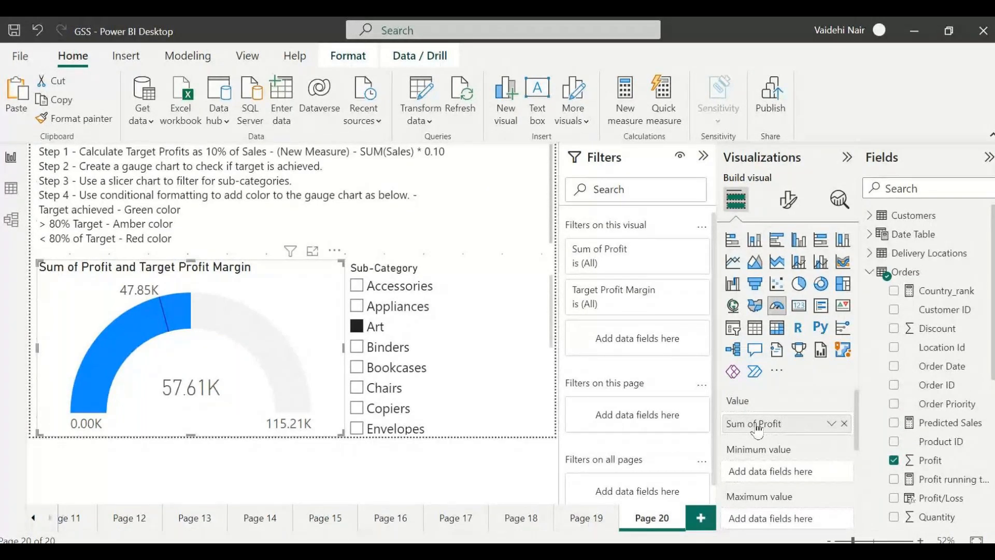
- Inspect the formula of the Target Profit Margin measure in the Orders table
scroll(757, 429, down, 1)
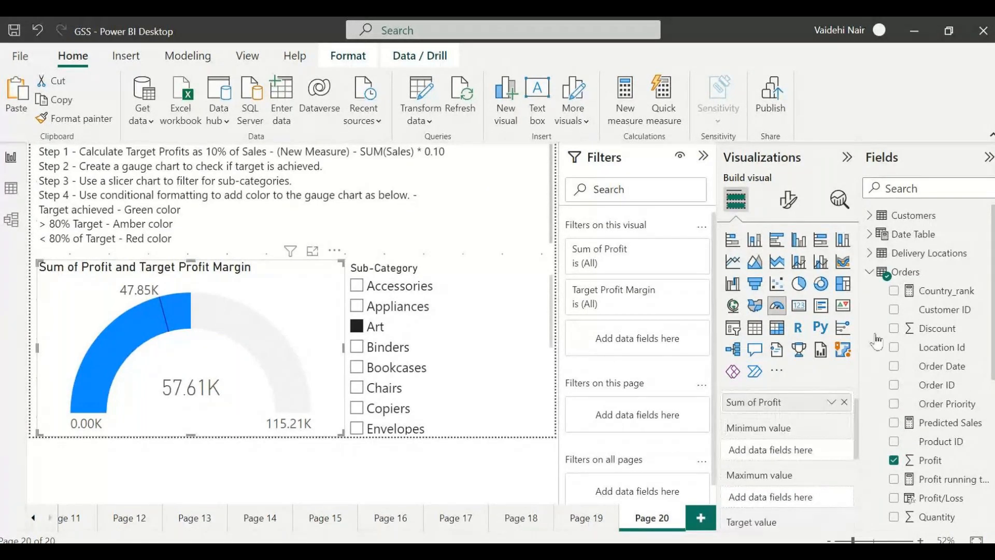
scroll(876, 340, down, 4)
scroll(949, 454, down, 2)
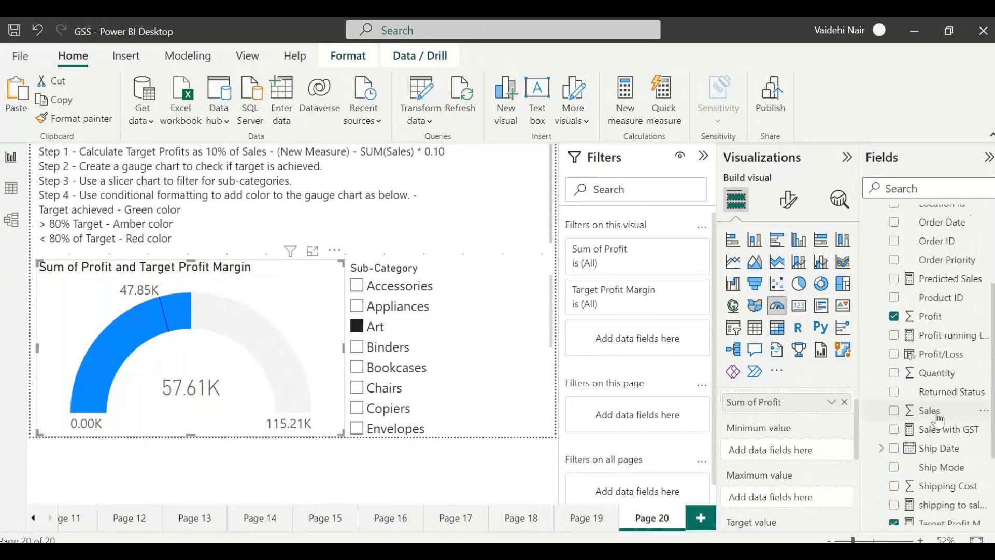
scroll(939, 418, up, 2)
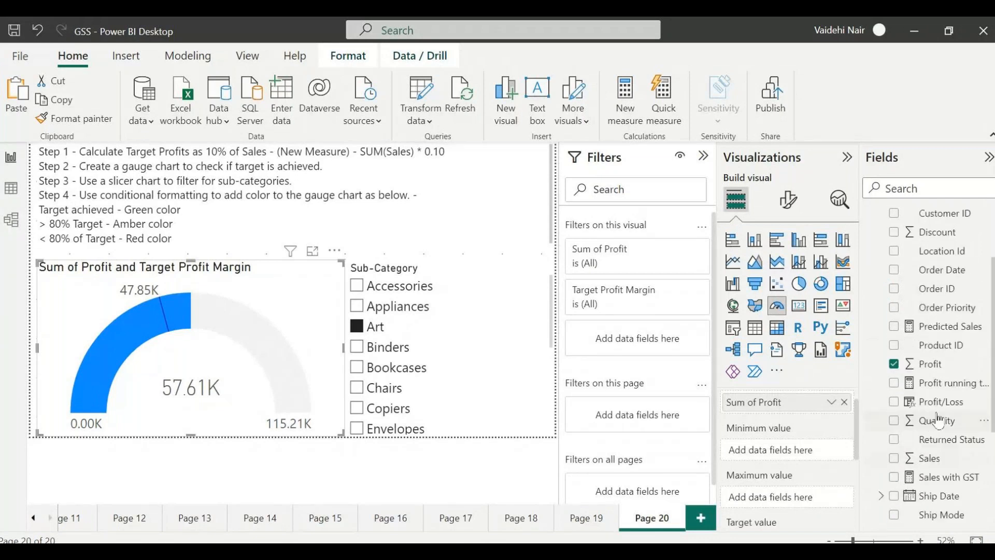
scroll(939, 418, down, 4)
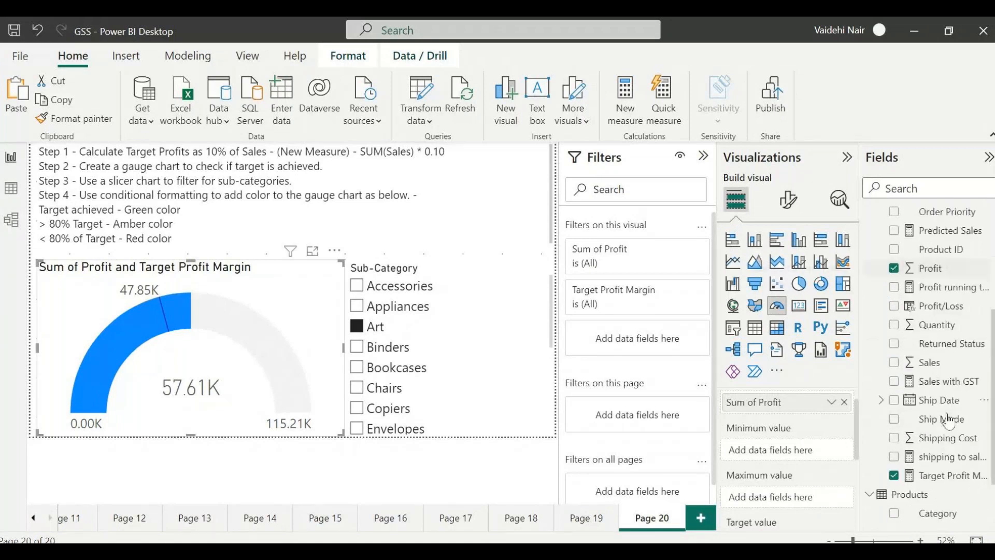
click(943, 475)
drag(371, 163, 226, 155)
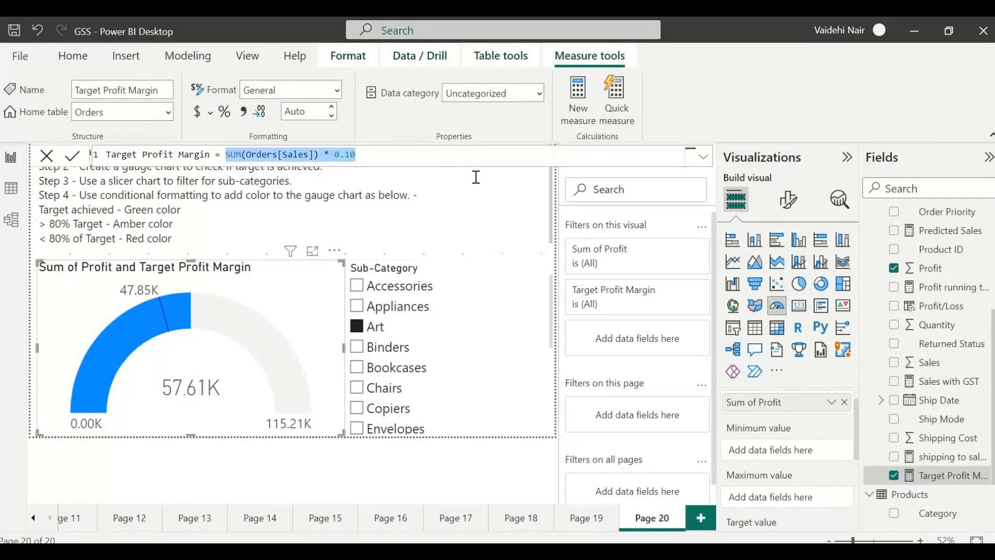
click(476, 166)
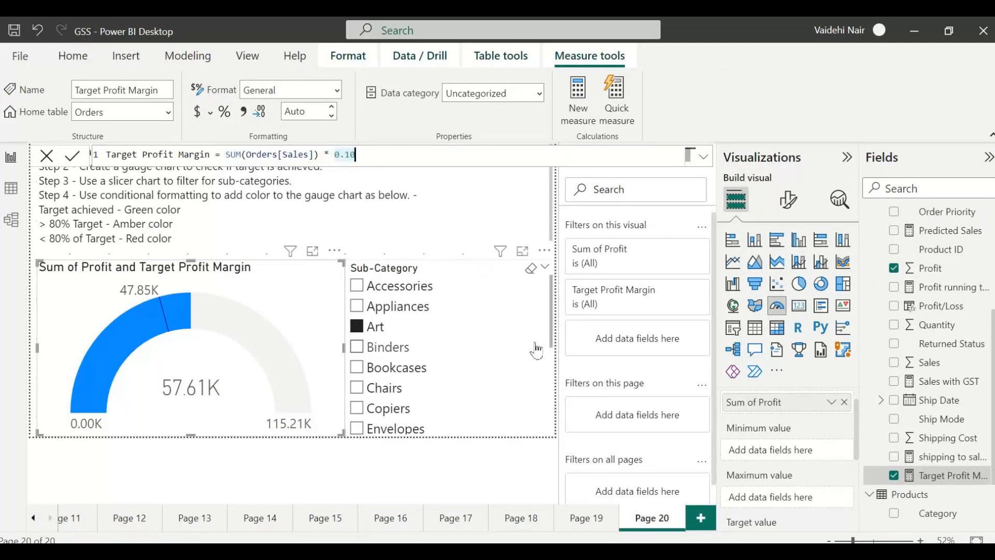
scroll(746, 448, up, 1)
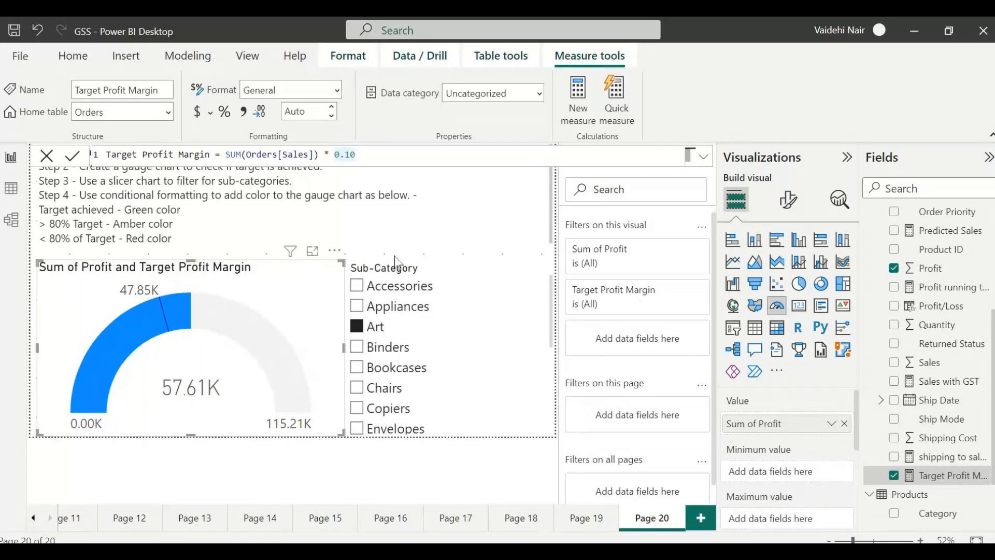
- Review the Step 4 conditional formatting instruction and the gauge's profit and target values
click(336, 466)
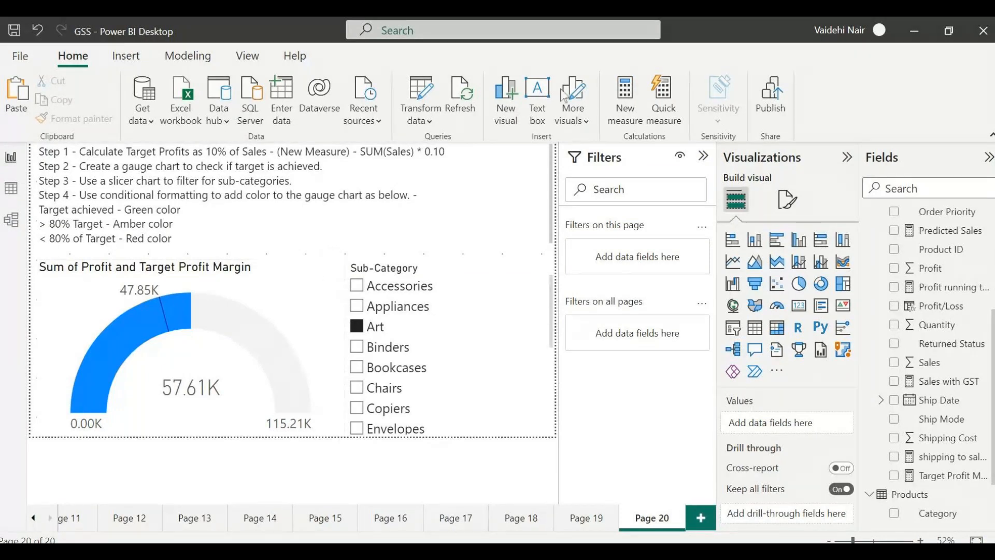
drag(78, 194, 415, 199)
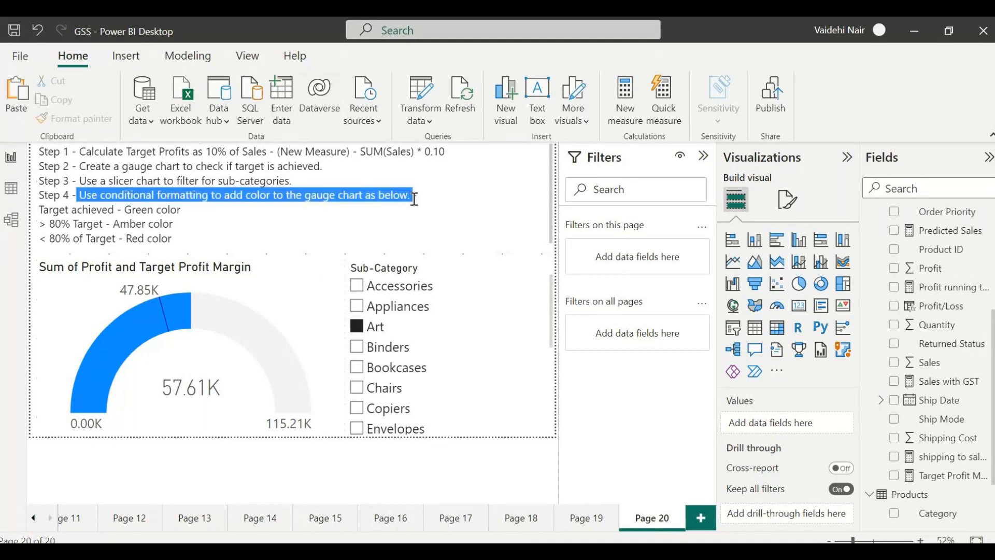
click(414, 199)
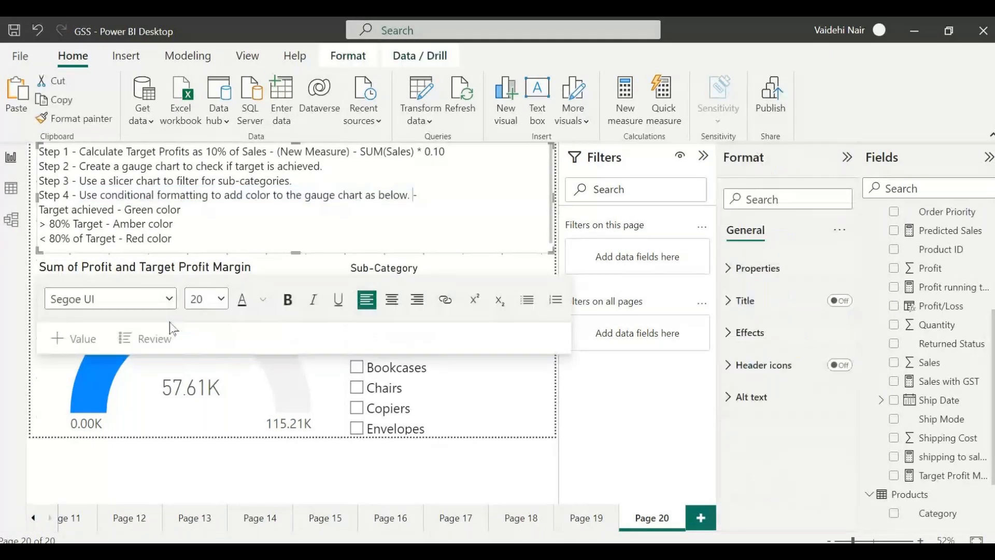
click(158, 334)
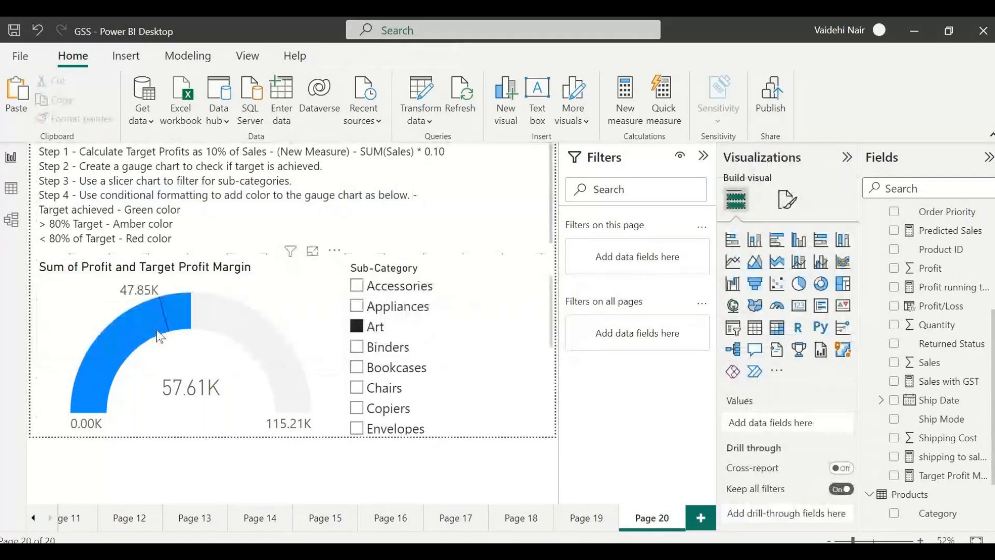
mouse_move(178, 328)
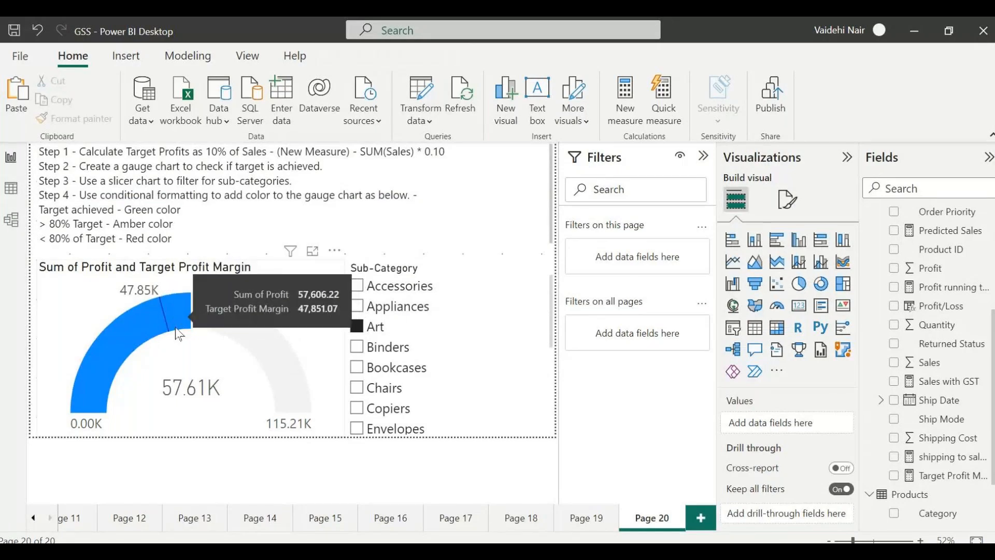
- Create a new measure in the Orders table and name it Target Status
scroll(946, 279, up, 4)
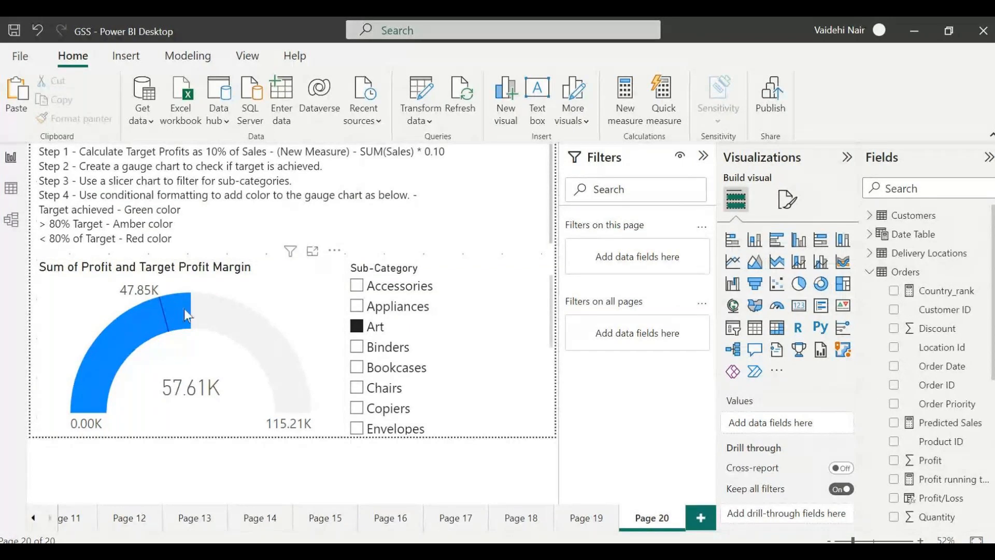
click(947, 275)
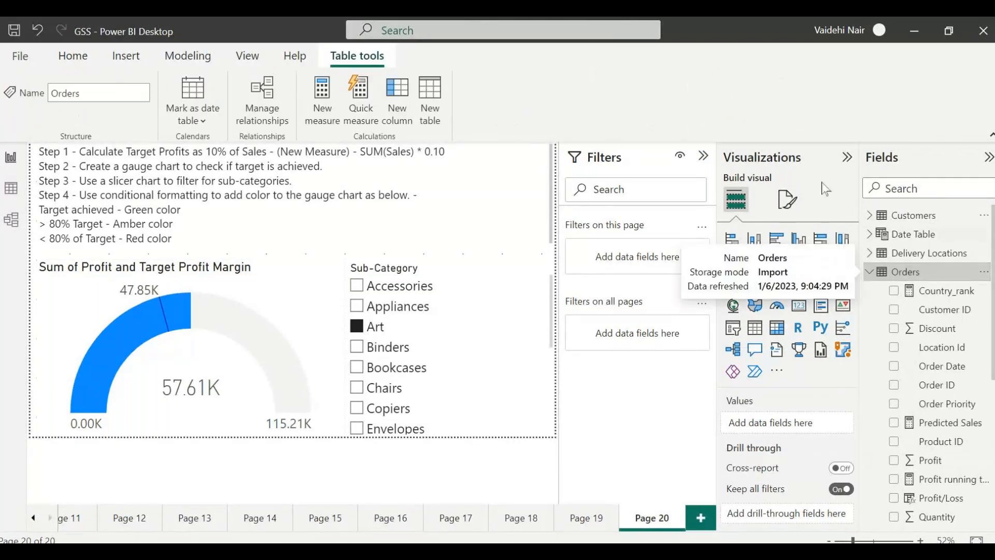
click(330, 106)
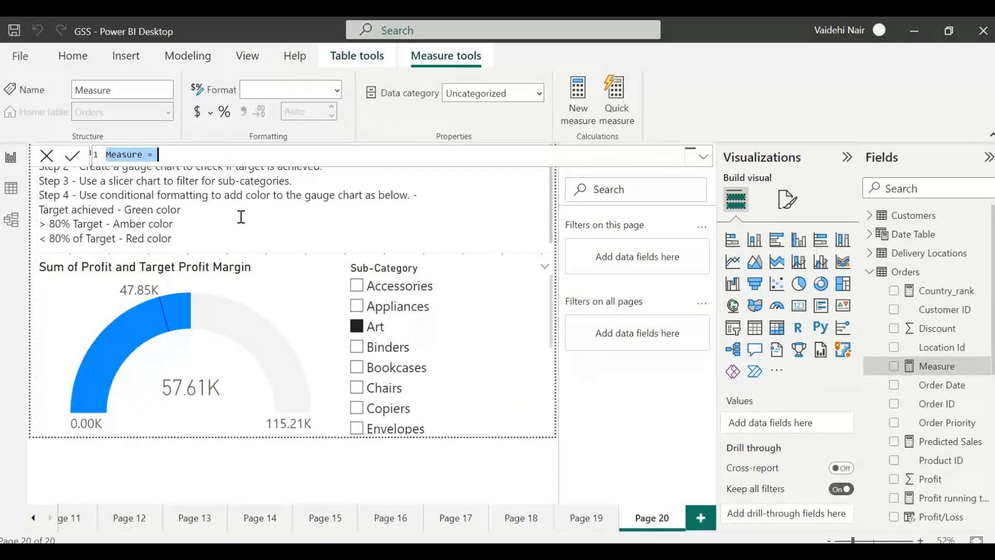
key(BackSpace)
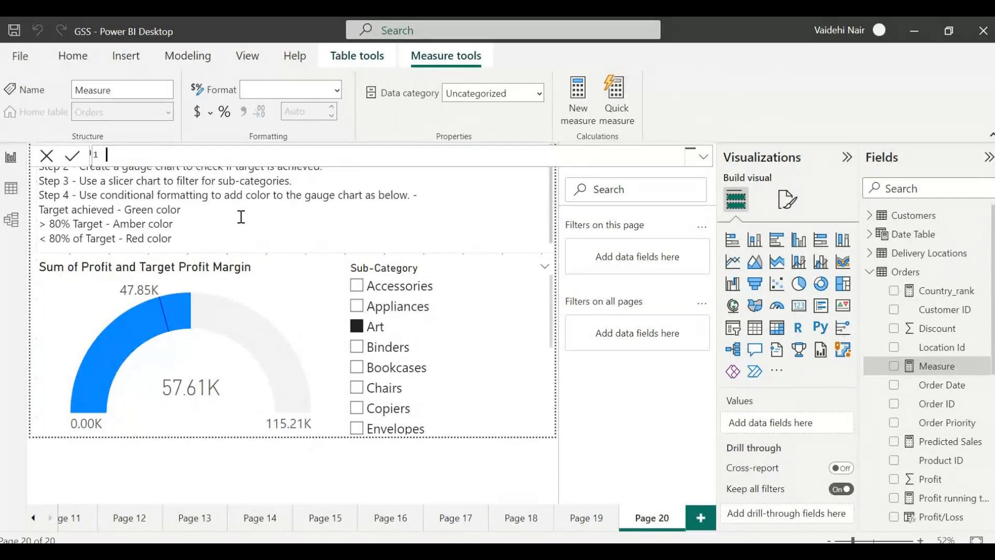
text(Tareg)
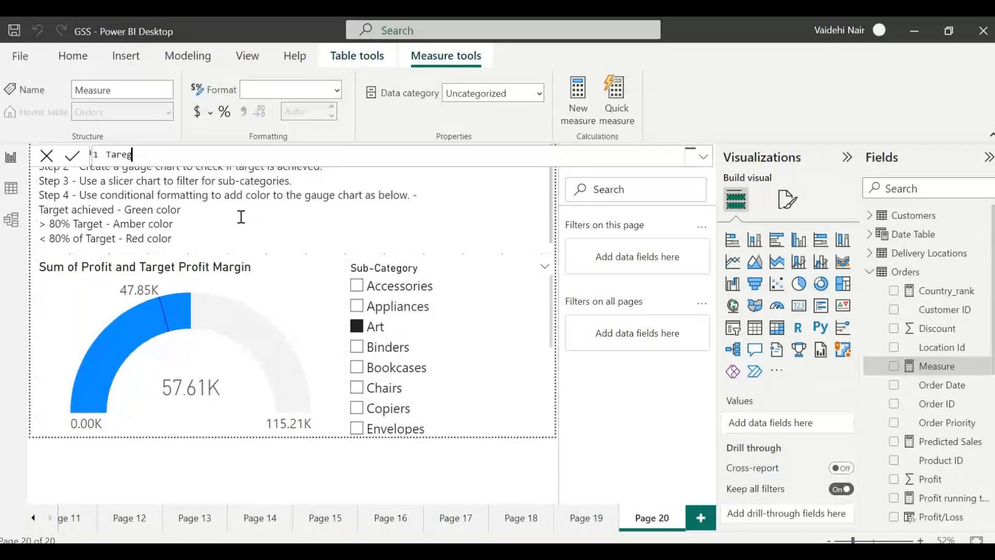
key(BackSpace)
key(BackSpace)
text(get St)
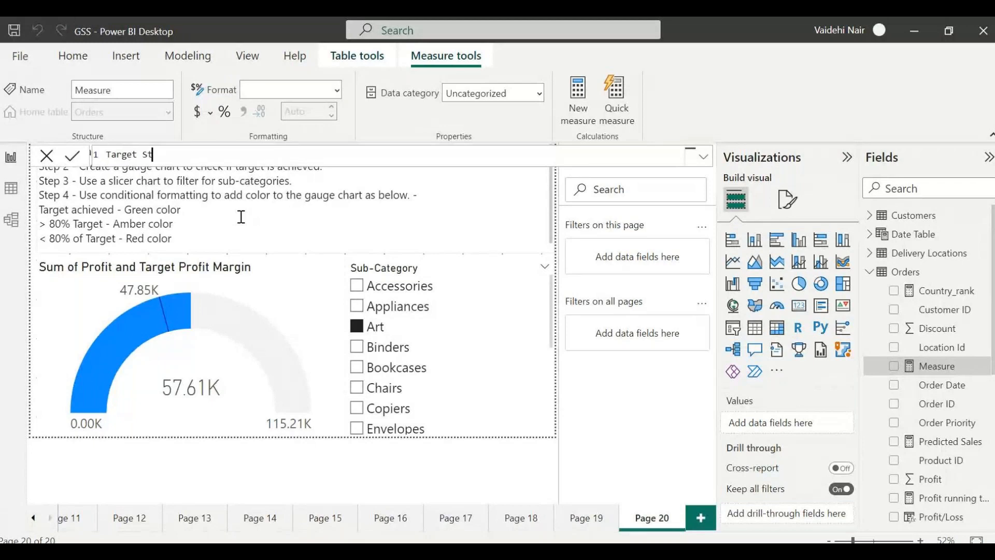
text(atus =)
- Define the Target Status measure as SUM(Orders[Profit]) / [Target Profit Margin]
text(Tar)
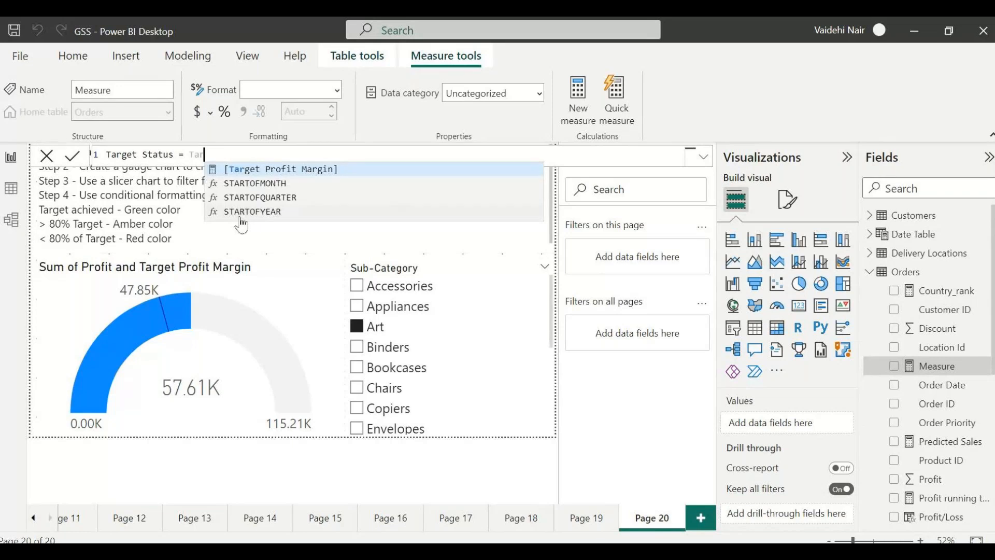
key(BackSpace)
key(BackSpace)
key(BackSpace)
text(SU)
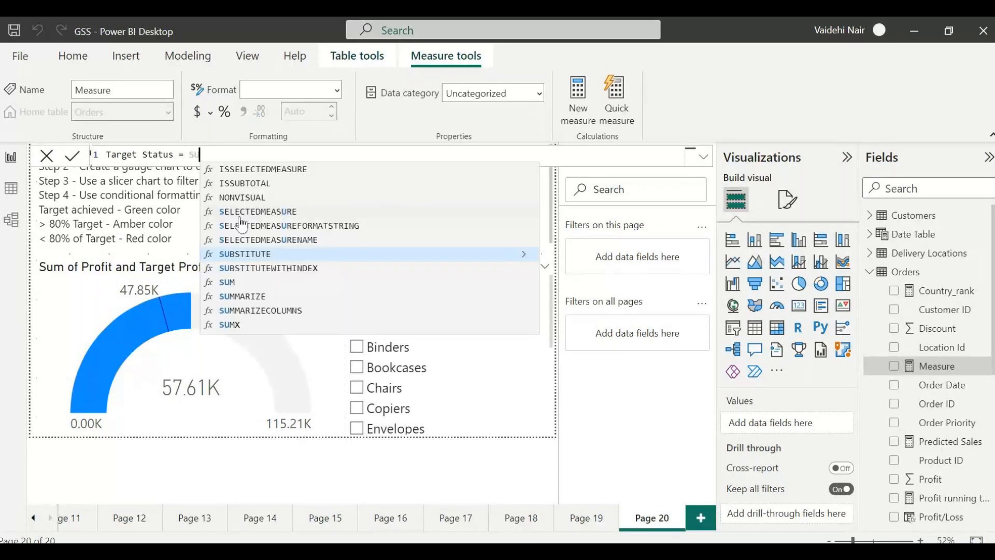
text(M(Pro)
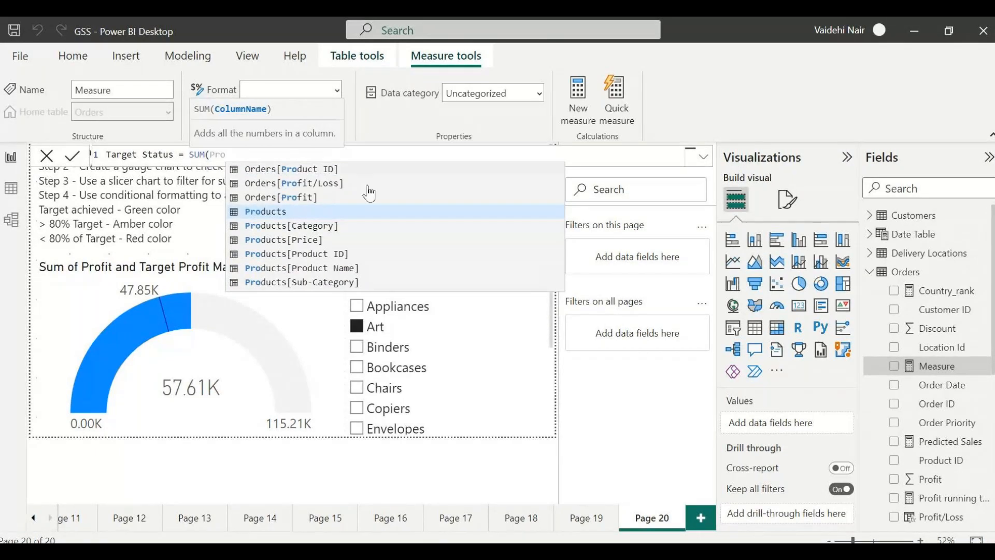
click(357, 197)
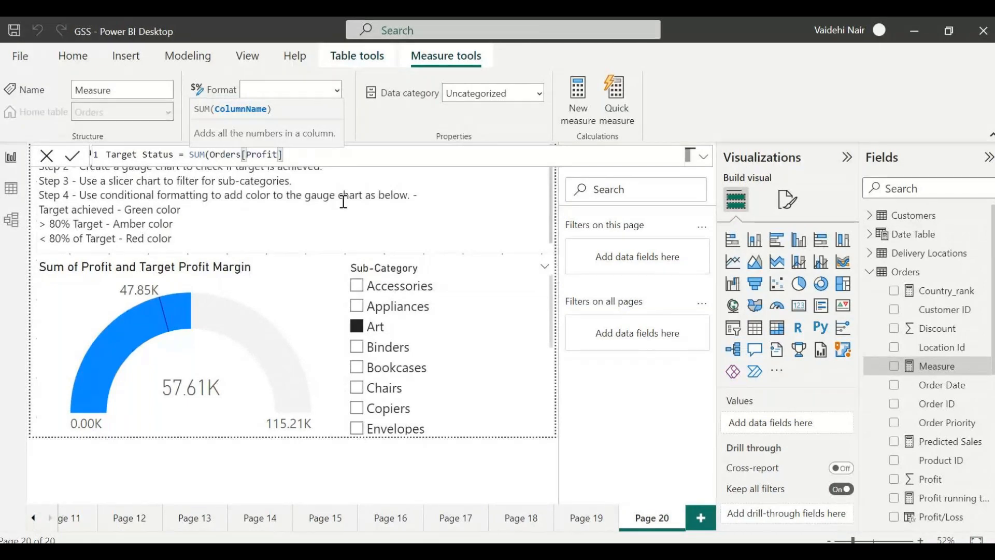
text() / Targ)
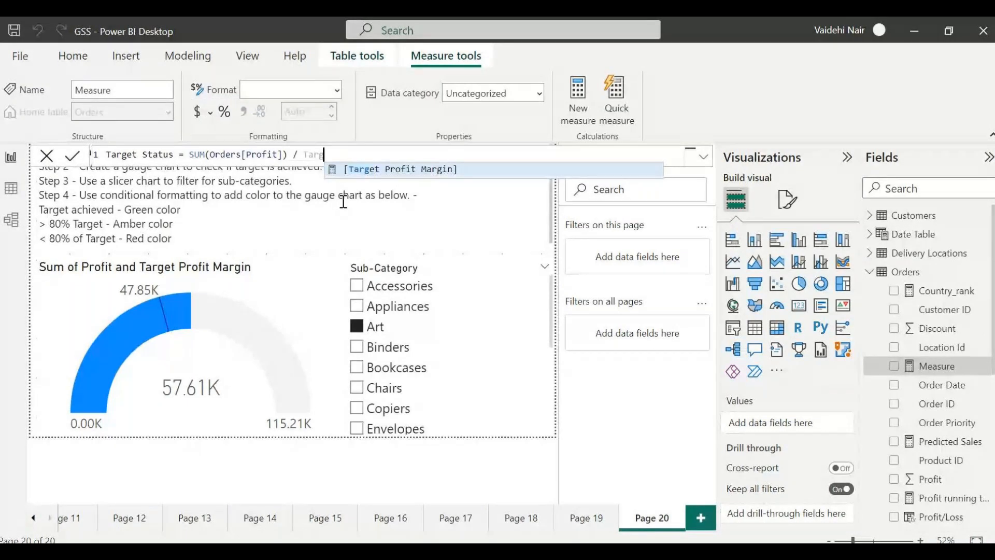
key(Tab)
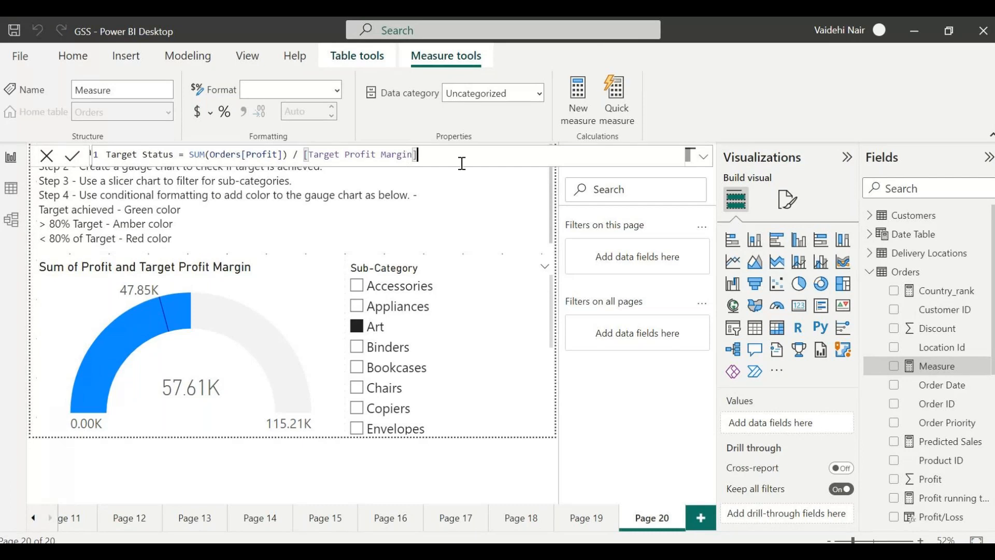
- Review the profit-to-target ratio in the formula and commit the Target Status measure
drag(432, 154, 186, 153)
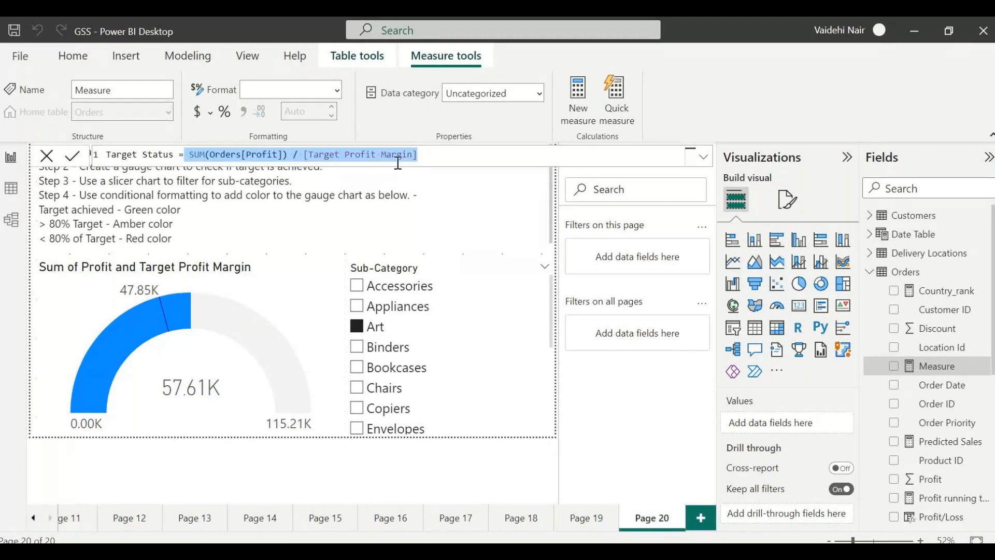
click(432, 155)
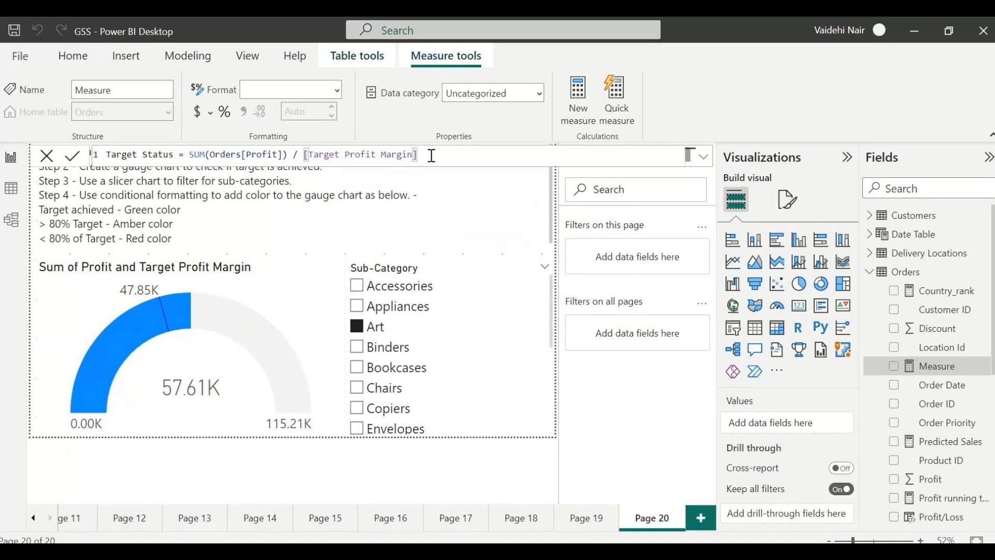
drag(430, 160, 189, 157)
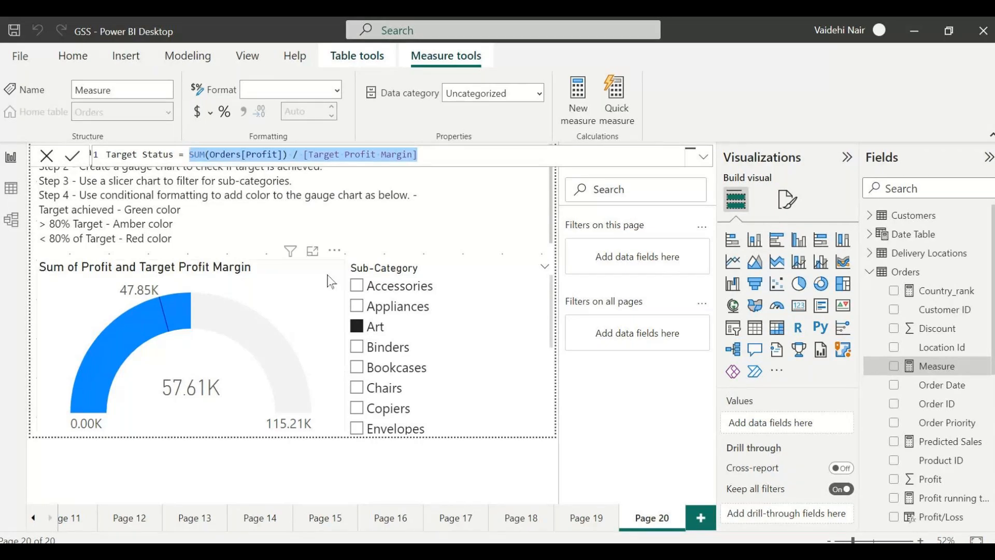
click(502, 150)
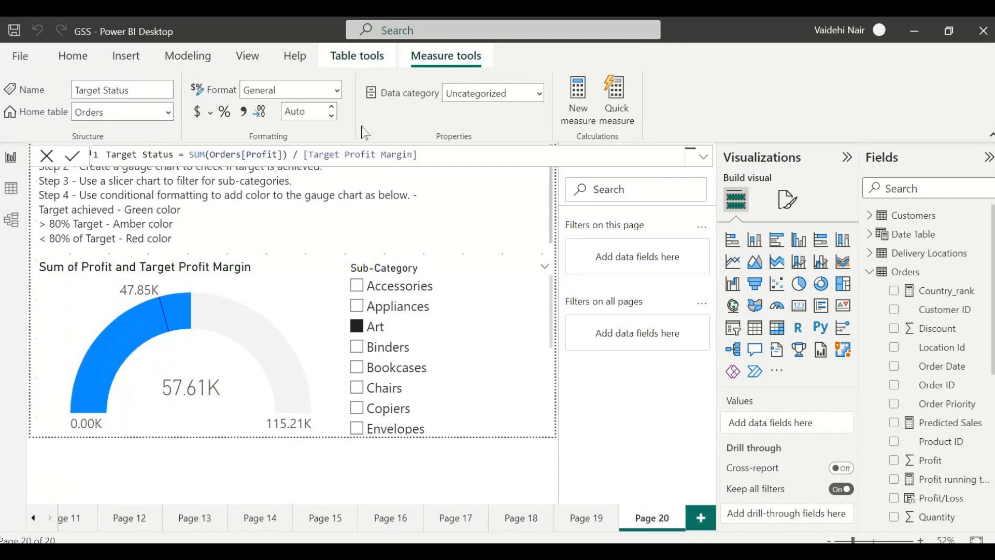
drag(218, 170, 108, 156)
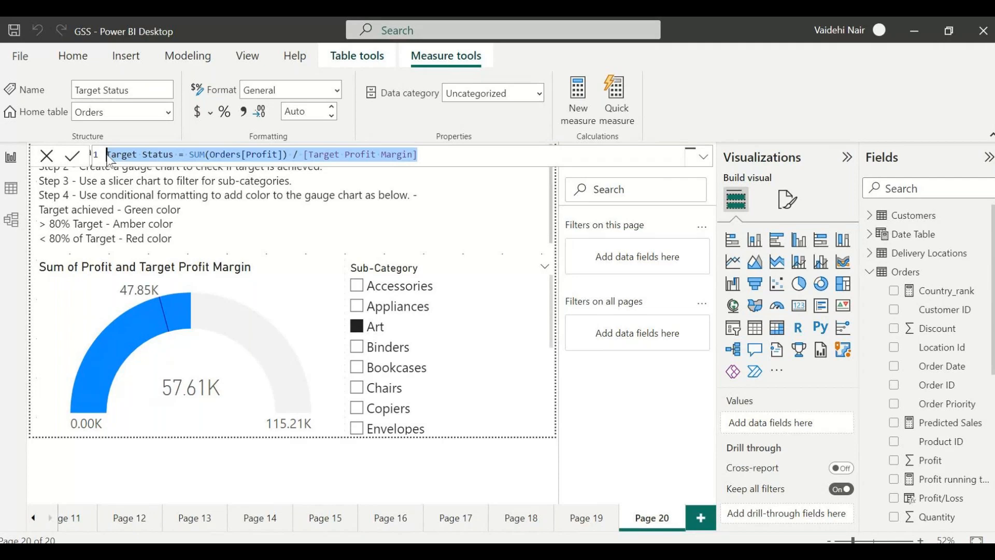
click(455, 150)
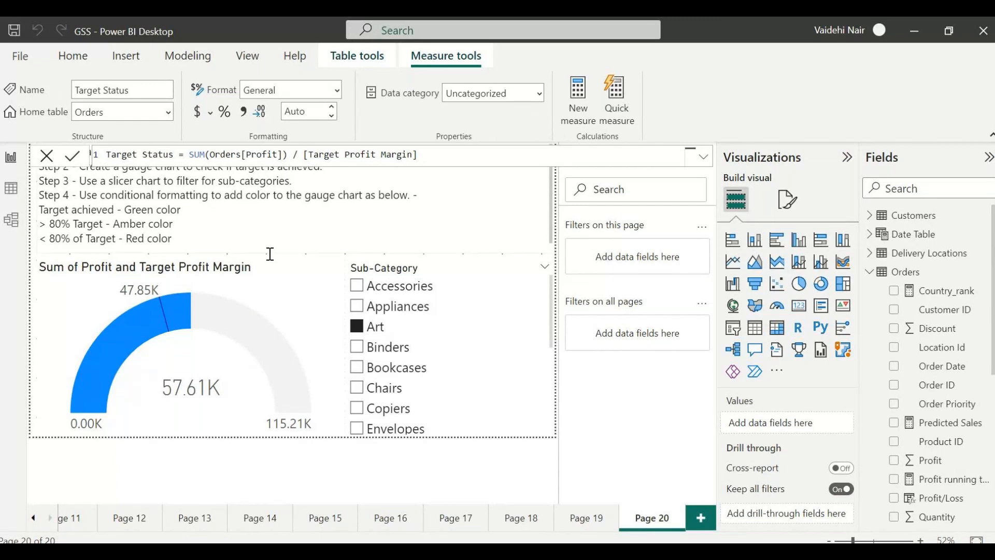
- Open the conditional formatting settings for the gauge chart's fill color
click(300, 470)
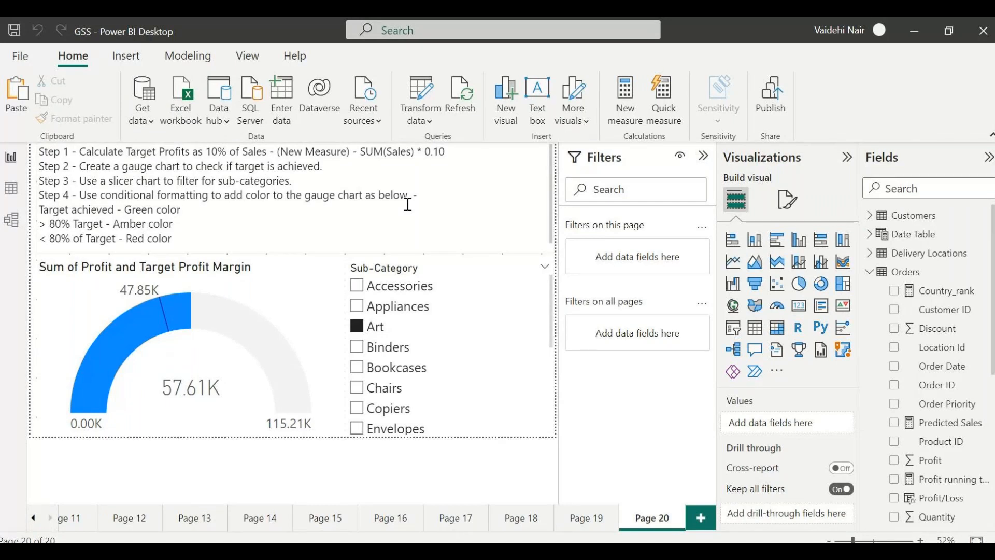
click(315, 296)
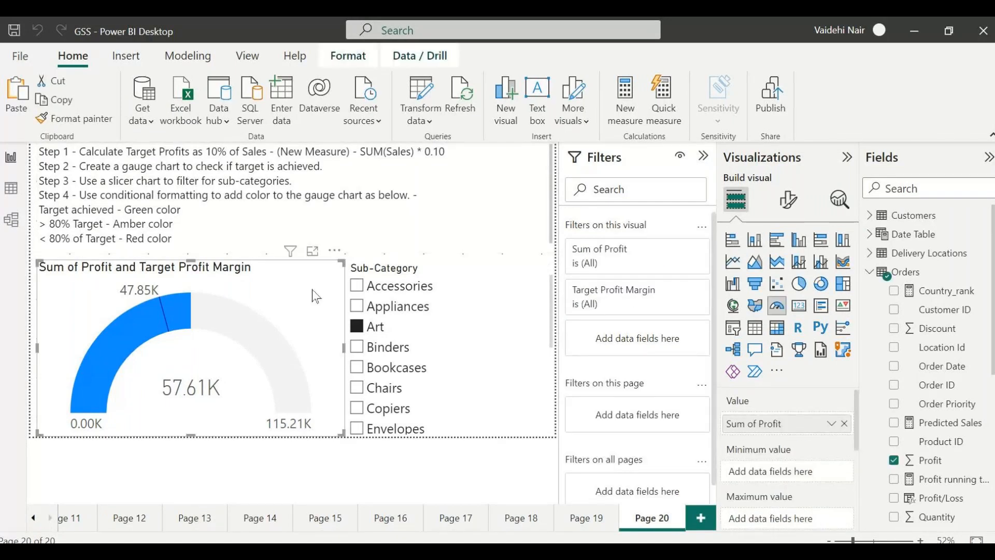
click(791, 202)
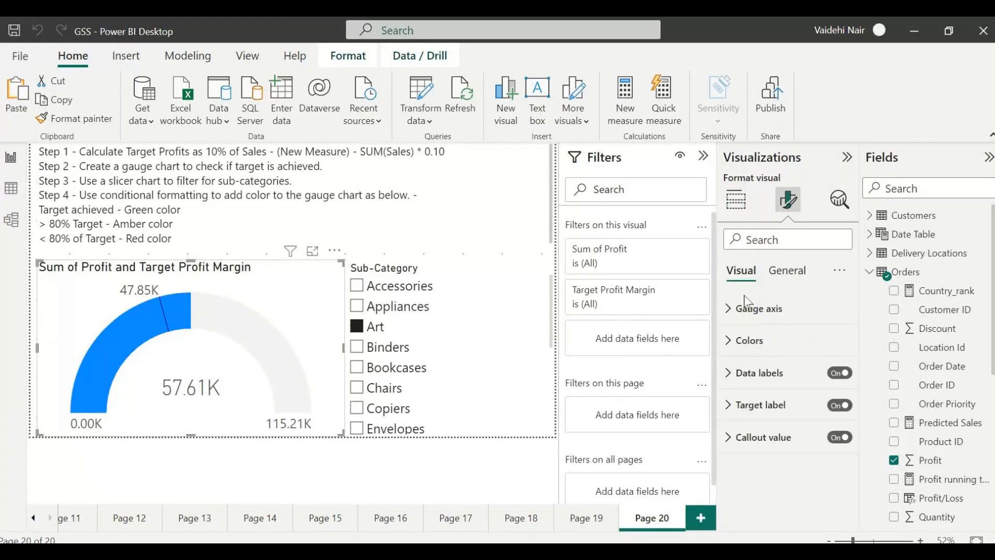
click(728, 342)
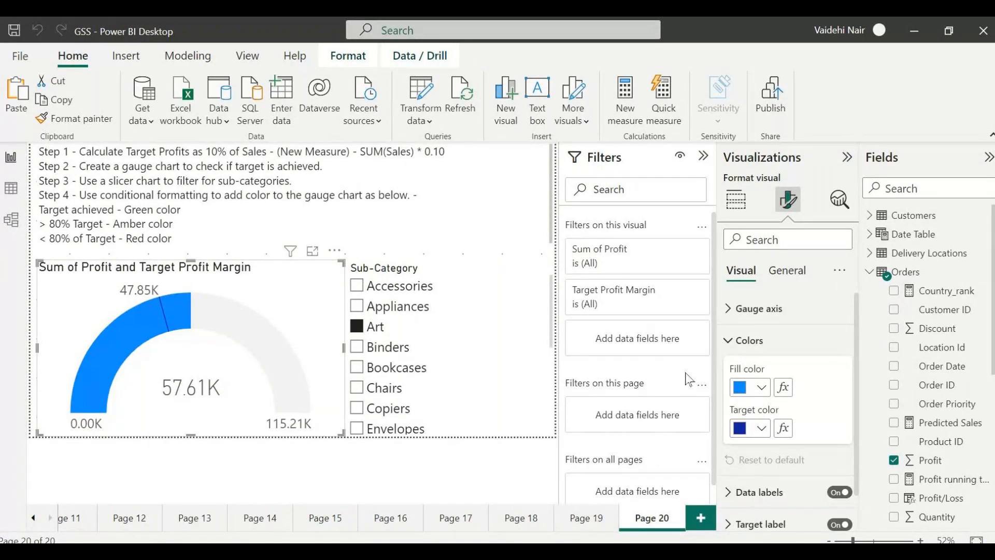
click(782, 392)
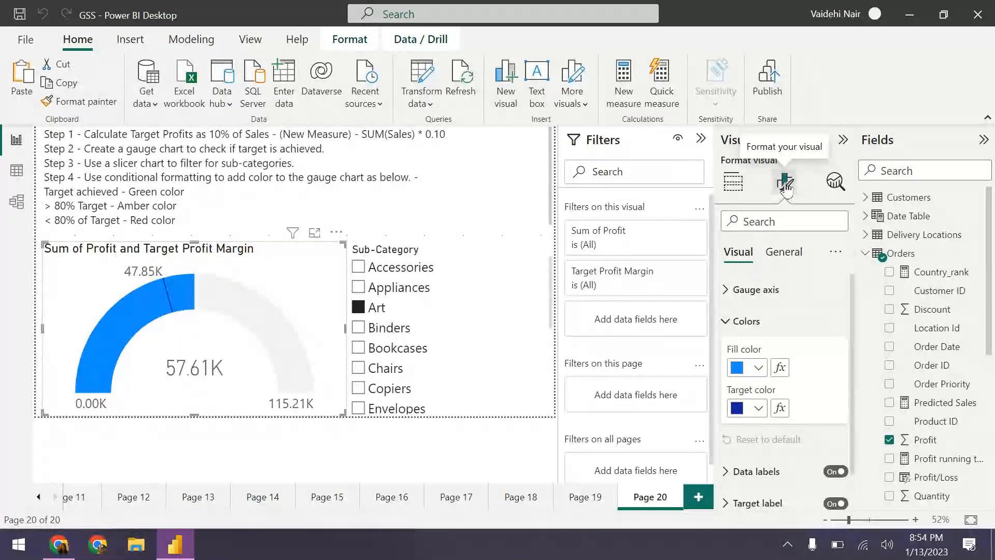
click(780, 369)
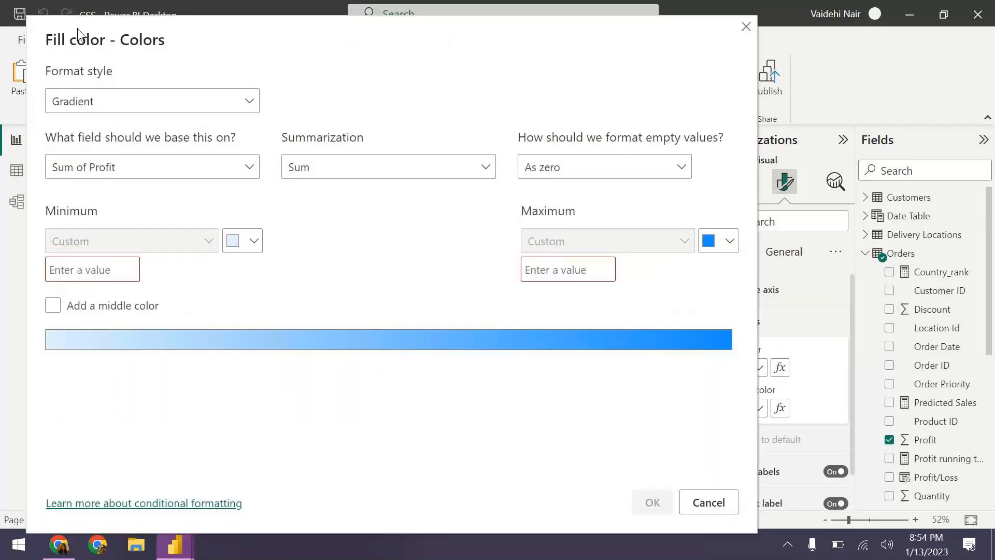
- Set the fill color format style to Rules and base it on the Target Status field from the Orders table
drag(79, 29, 99, 15)
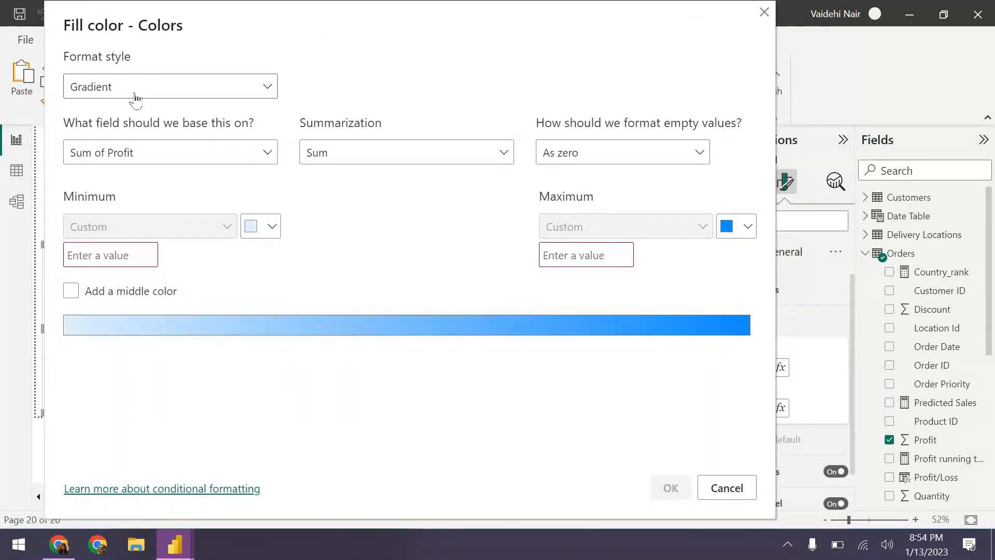
click(265, 89)
click(180, 137)
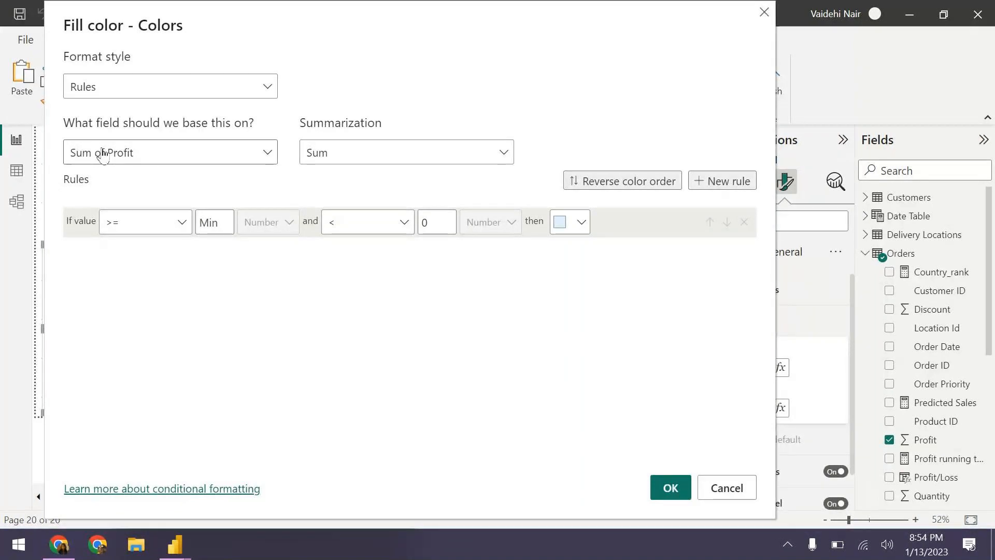
click(224, 151)
click(75, 264)
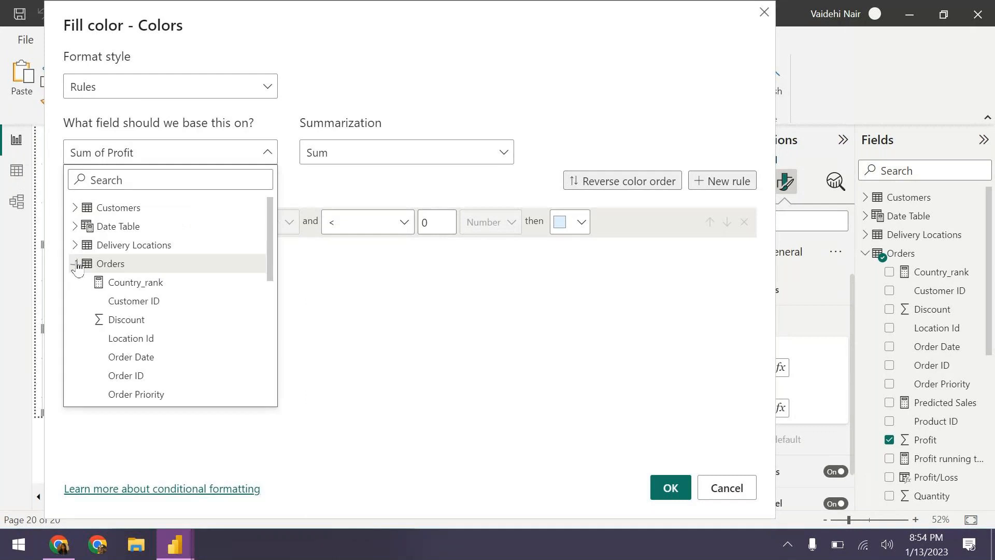
scroll(198, 311, down, 3)
scroll(199, 313, down, 3)
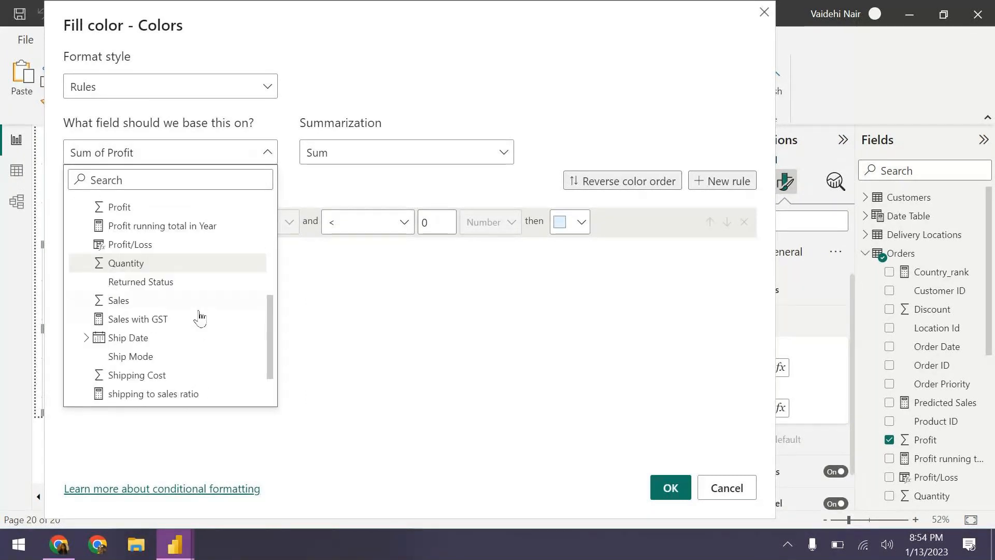
scroll(174, 380, down, 1)
click(173, 380)
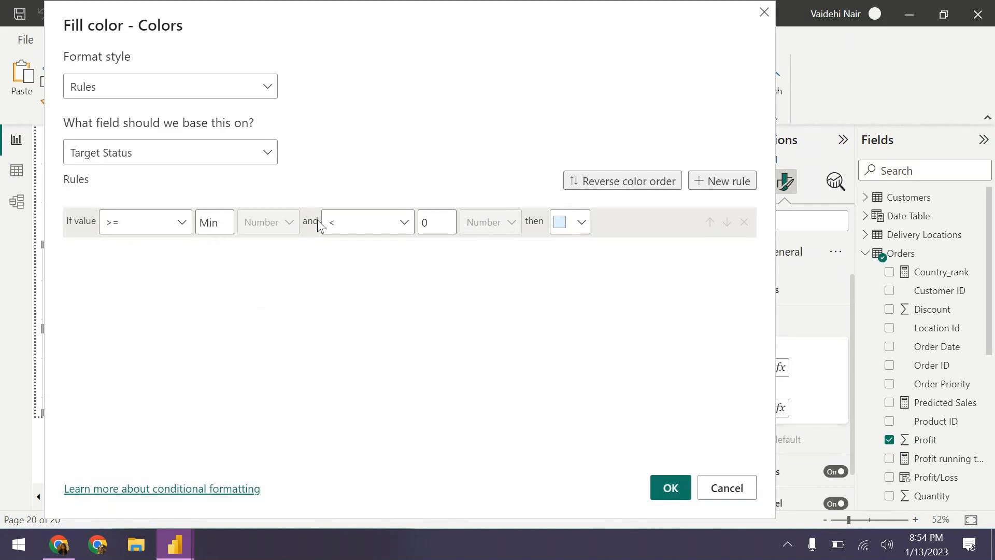
- Define the first rule to color values from Min to less than 0.8 dark red
click(439, 220)
key(BackSpace)
text(0.6)
click(582, 223)
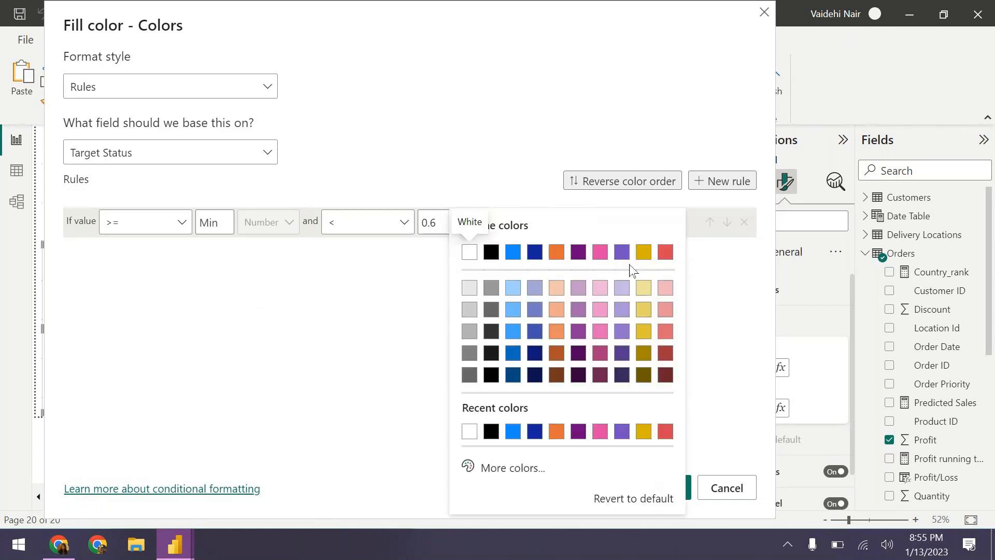
click(666, 353)
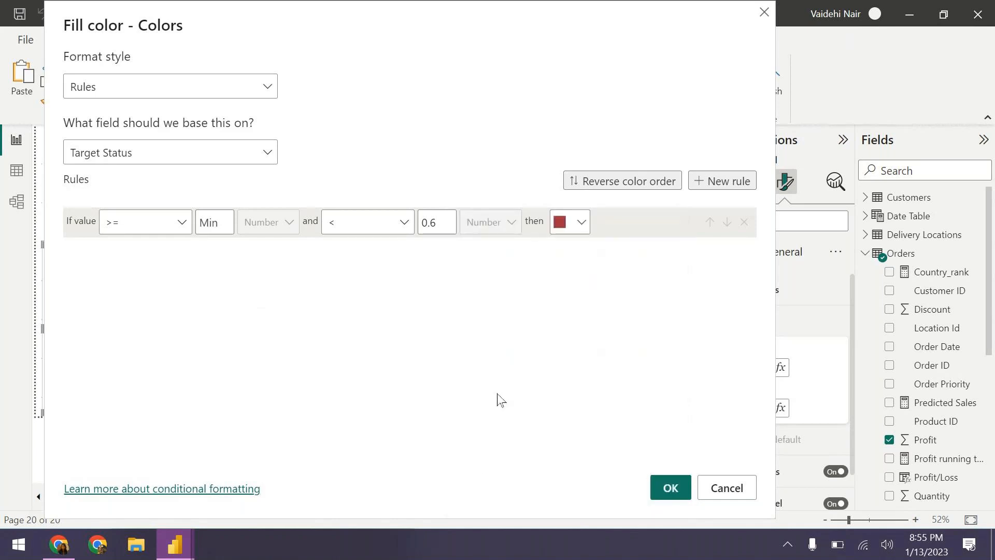
click(440, 221)
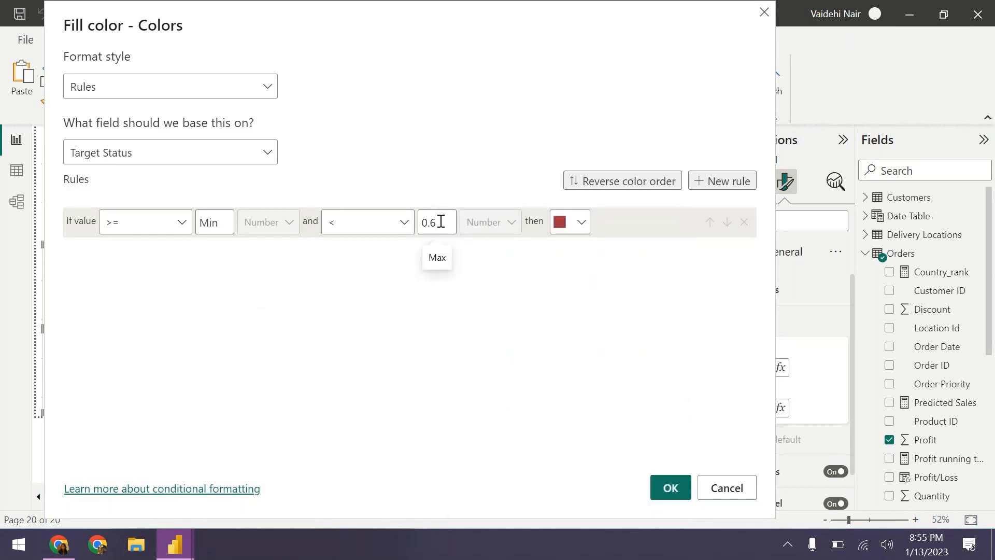
key(BackSpace)
text(8)
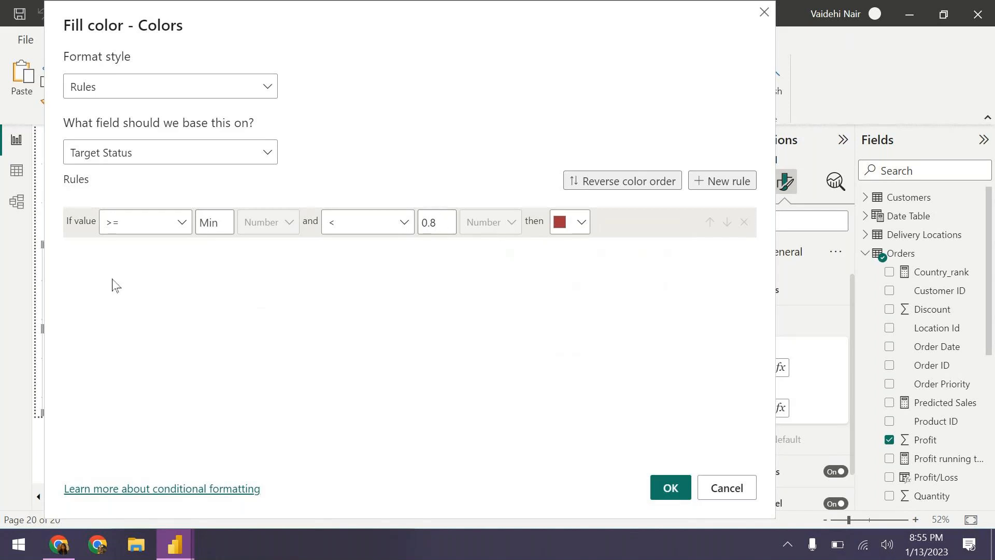
- Add a second rule that colors values from 0.8 to less than 1.0 amber yellow
click(724, 182)
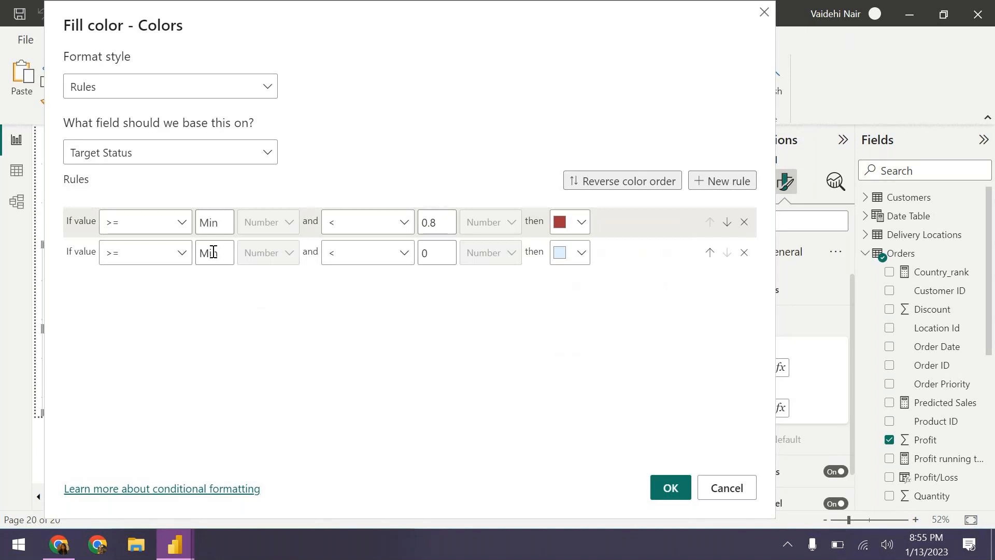
click(229, 253)
text(0.8)
click(444, 257)
key(BackSpace)
text(1)
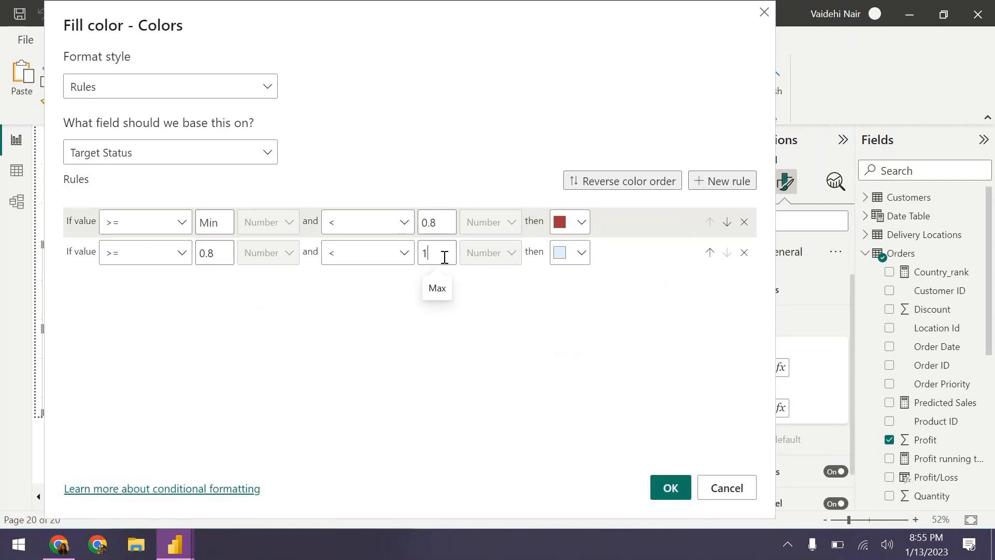
text(.0)
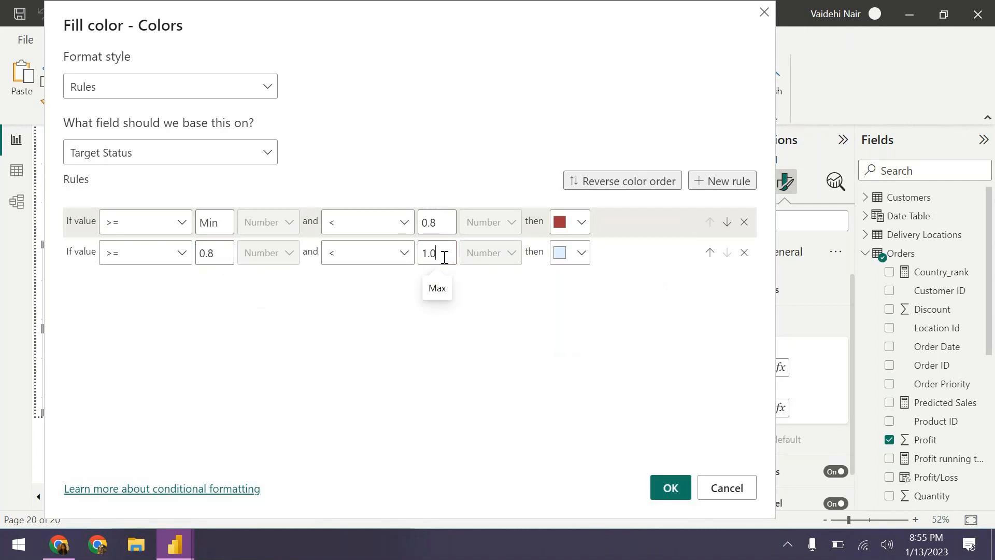
click(581, 252)
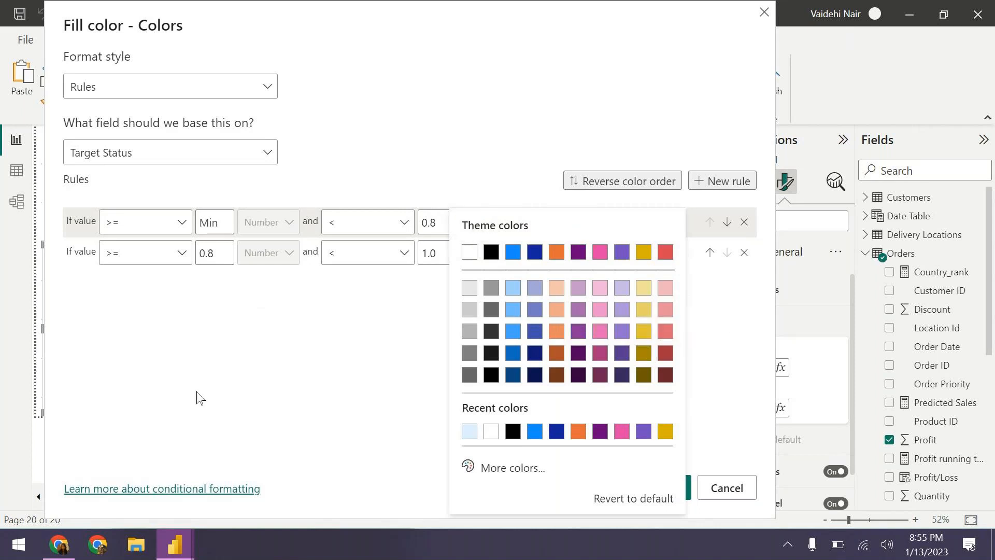
click(645, 332)
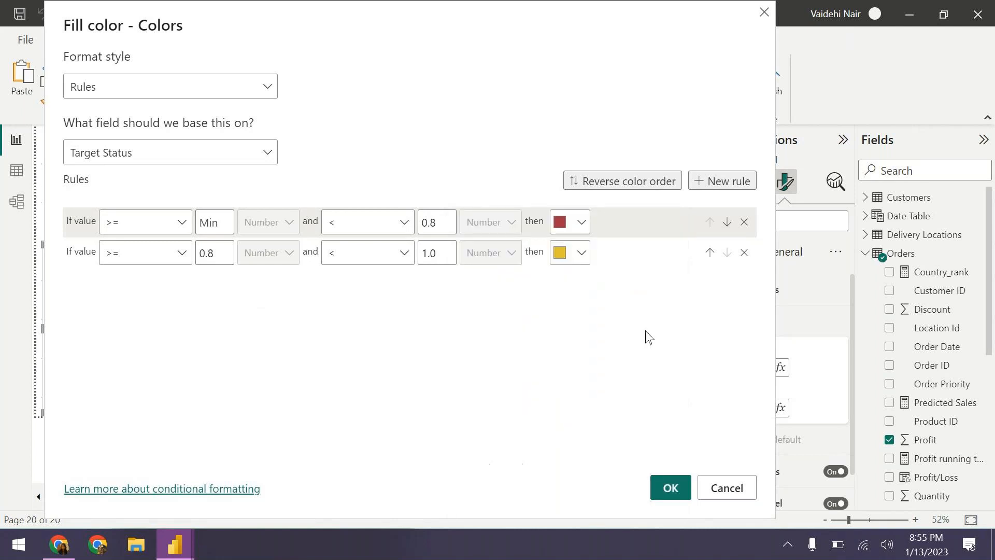
- Add a third rule covering values greater than or equal to 1.0 and less than Max
click(727, 181)
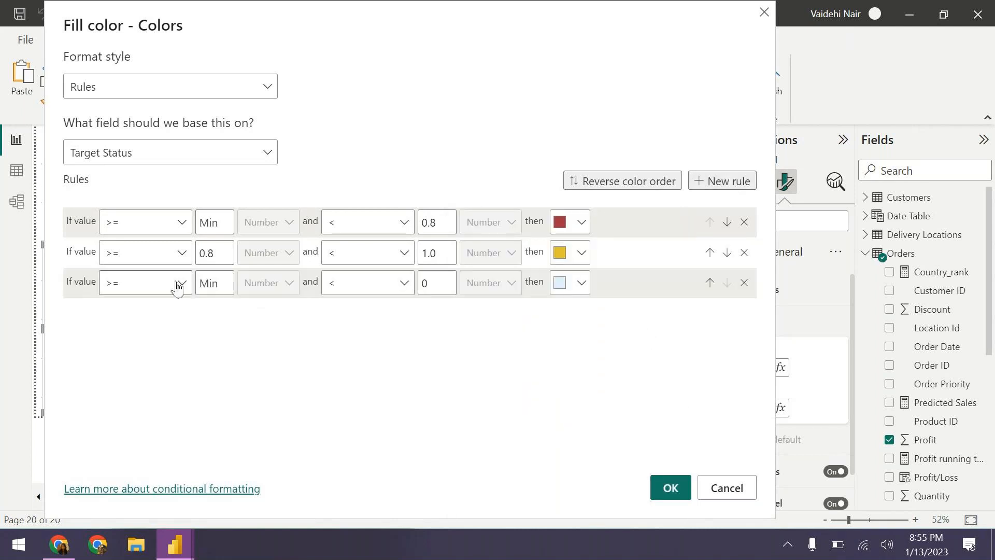
click(178, 284)
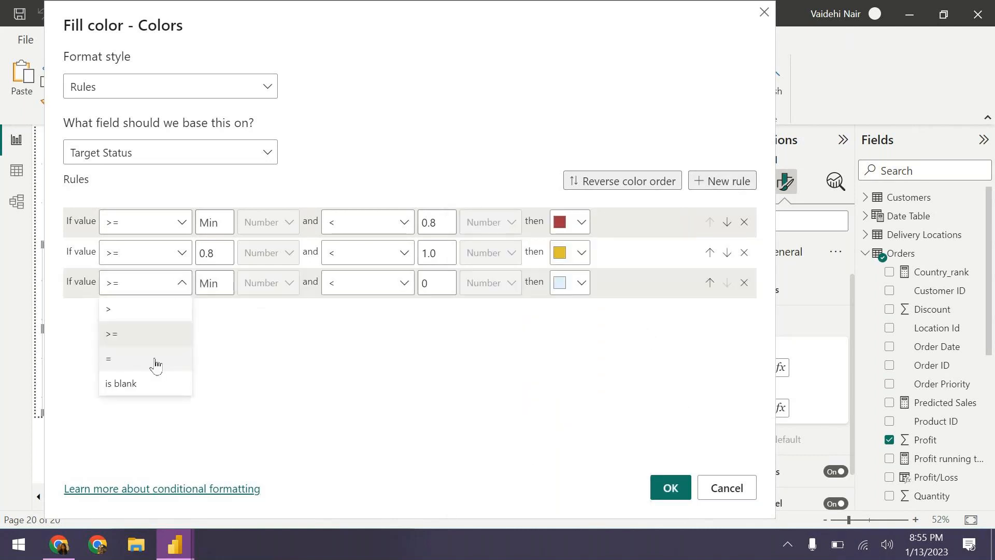
click(162, 326)
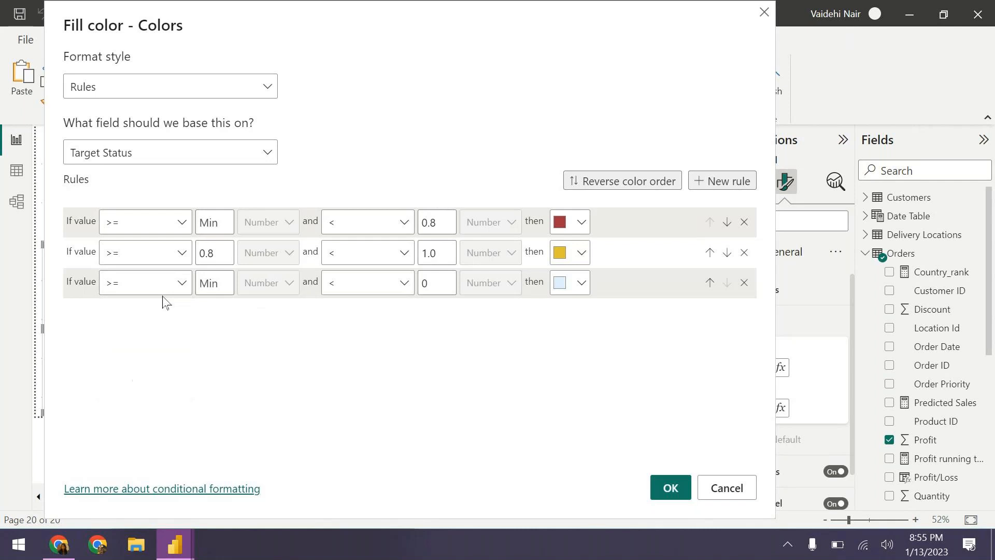
double_click(218, 283)
text(1.0)
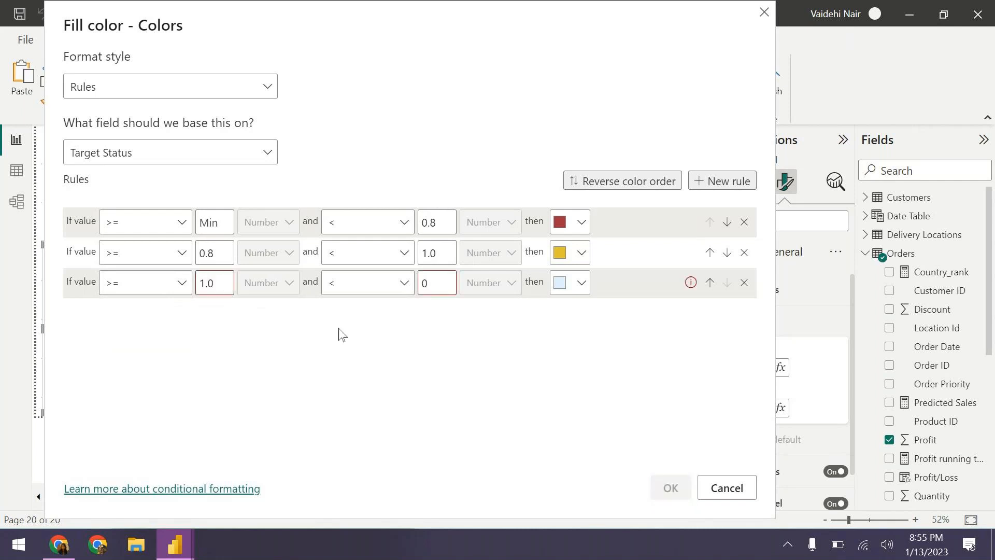
click(437, 282)
key(BackSpace)
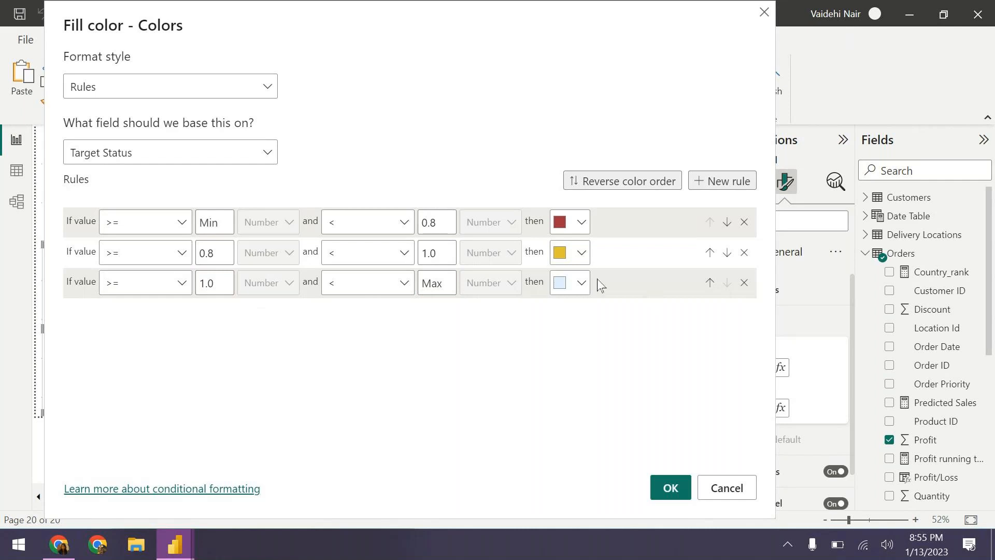
- Give the third rule the custom dark green color #185E07
click(583, 283)
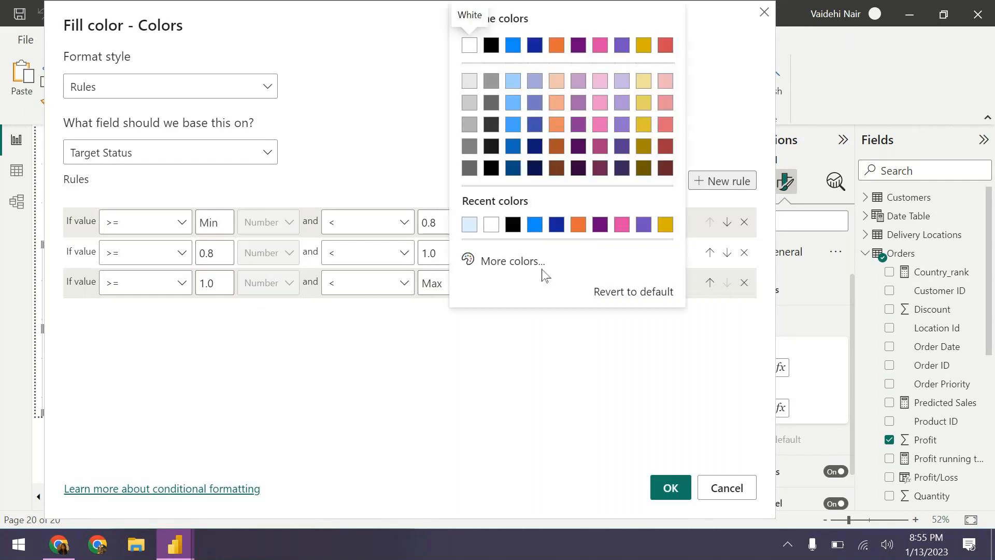
click(510, 261)
click(525, 205)
click(649, 121)
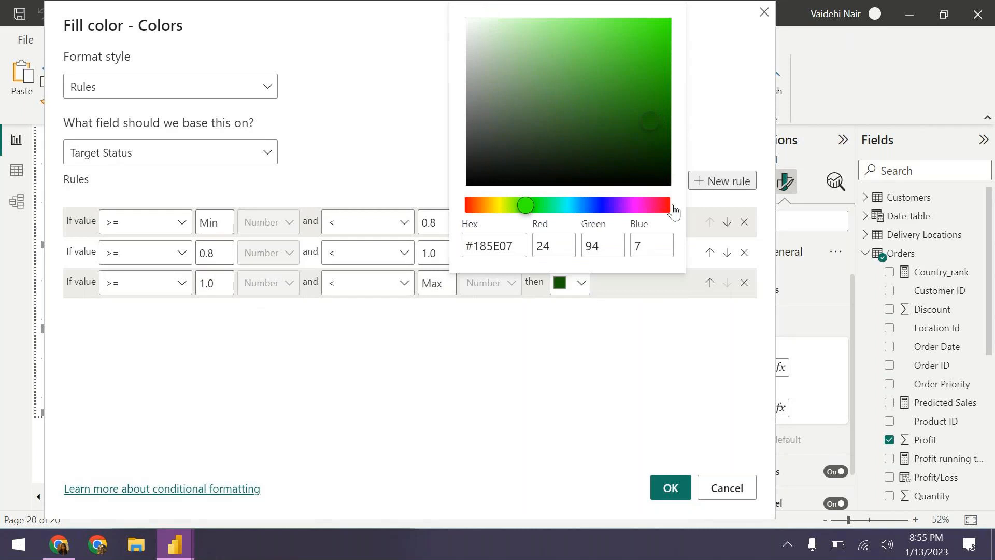
click(634, 336)
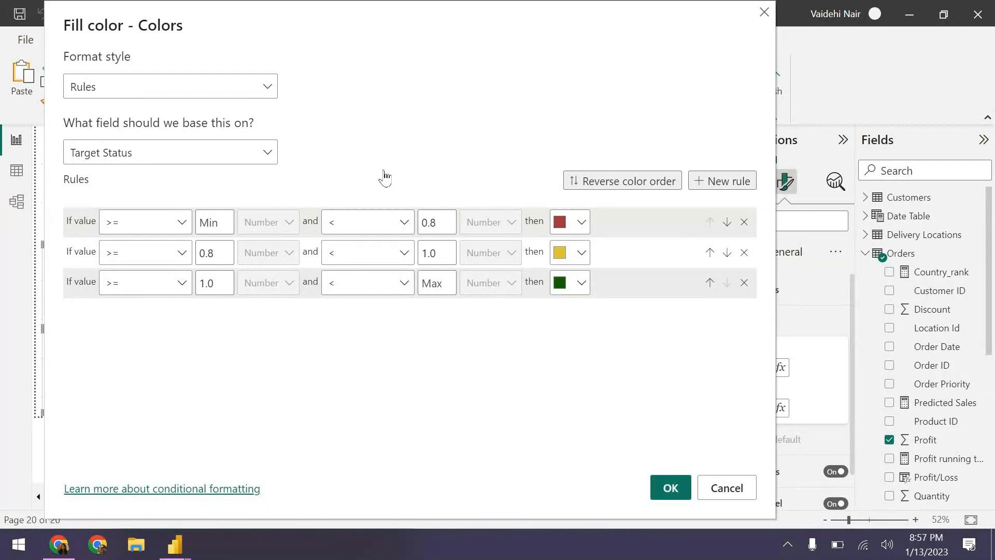
- Apply the fill color rules to the gauge and change its target color to light orange
click(676, 497)
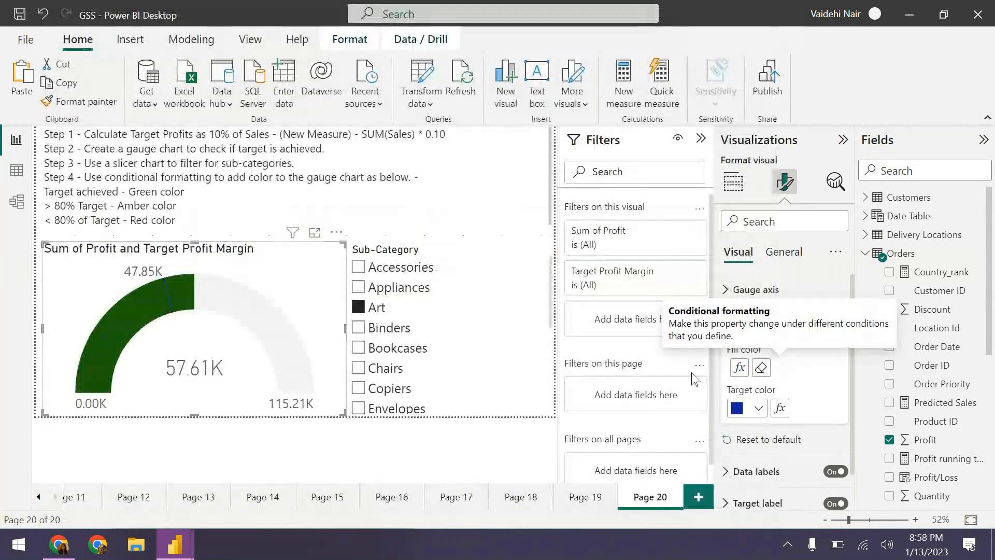
click(759, 409)
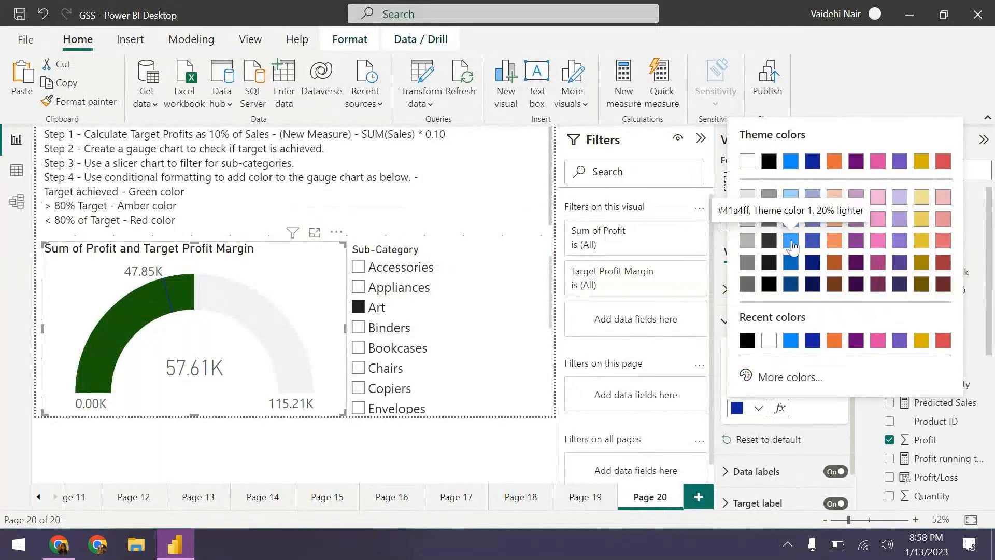
click(835, 242)
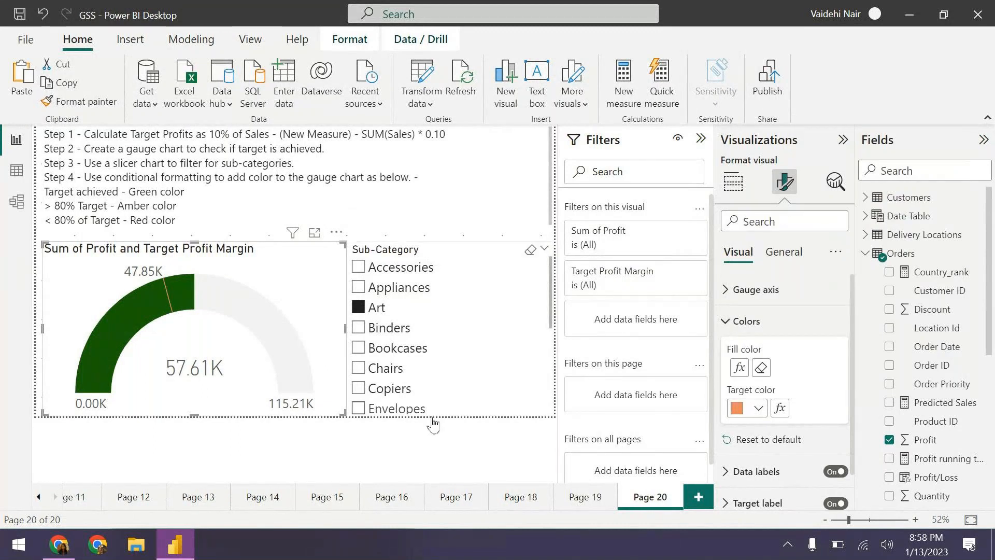
- Filter the gauge by sub-categories such as Accessories, Art, Binders, Chairs and Bookcases to check its fill color, finishing on Binders
click(381, 269)
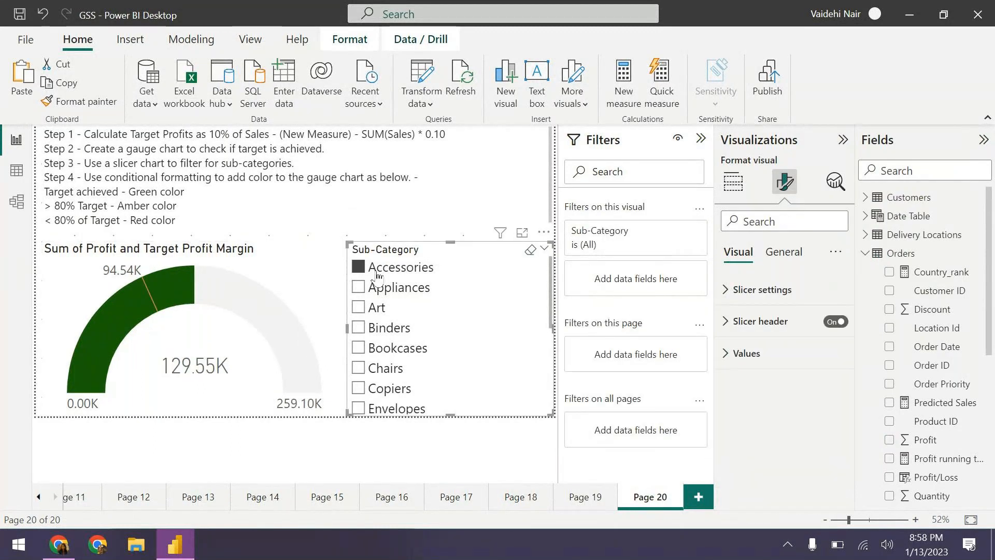
click(376, 270)
click(360, 309)
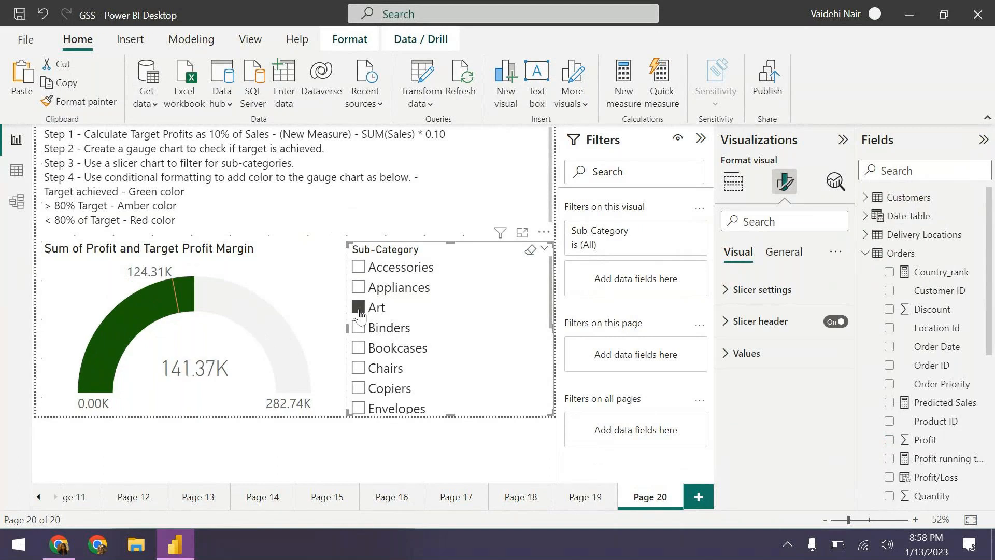
click(362, 329)
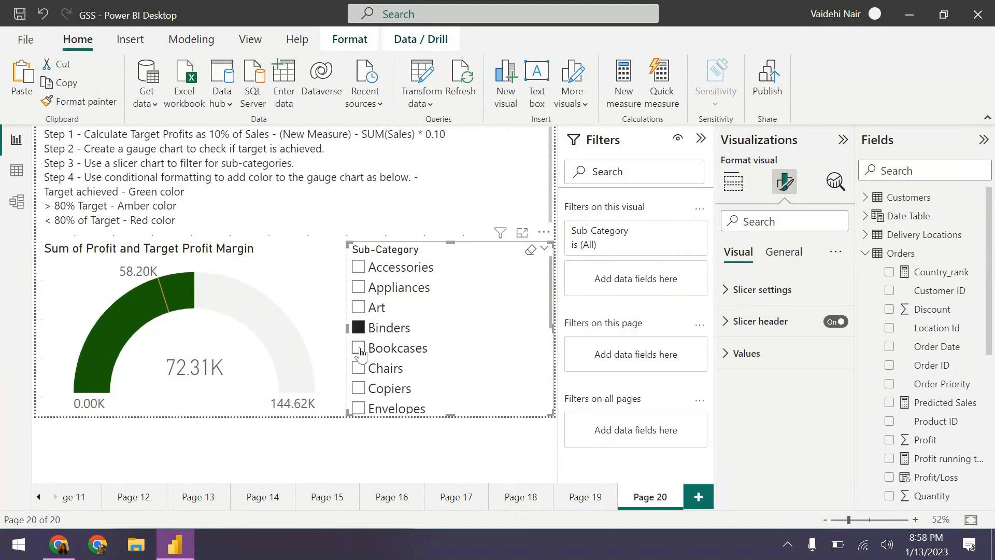
click(362, 369)
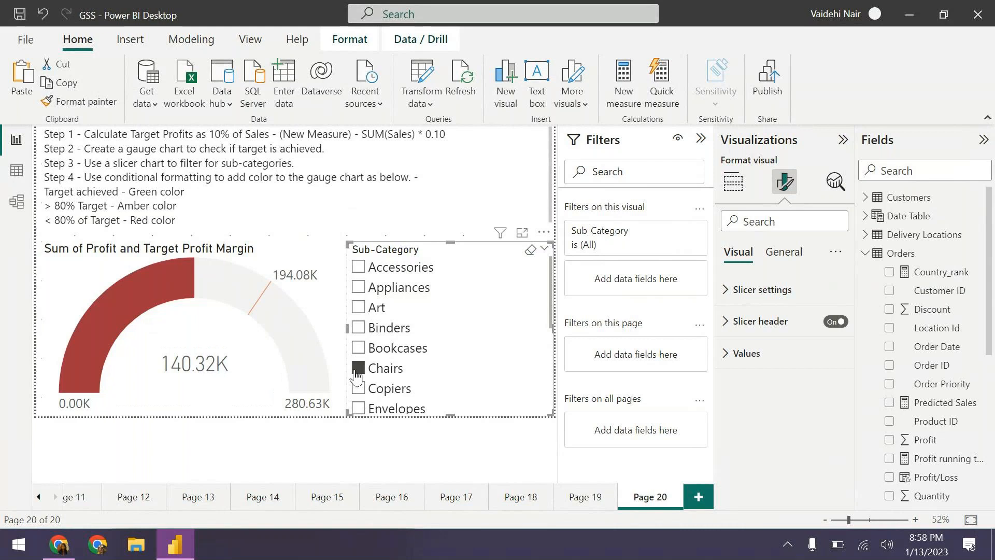
scroll(365, 379, down, 1)
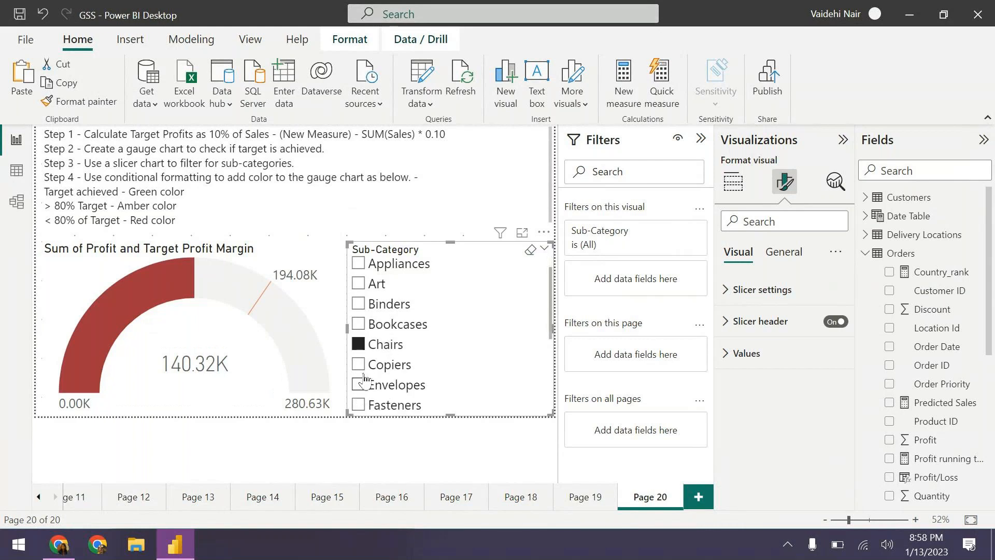
click(358, 324)
click(358, 305)
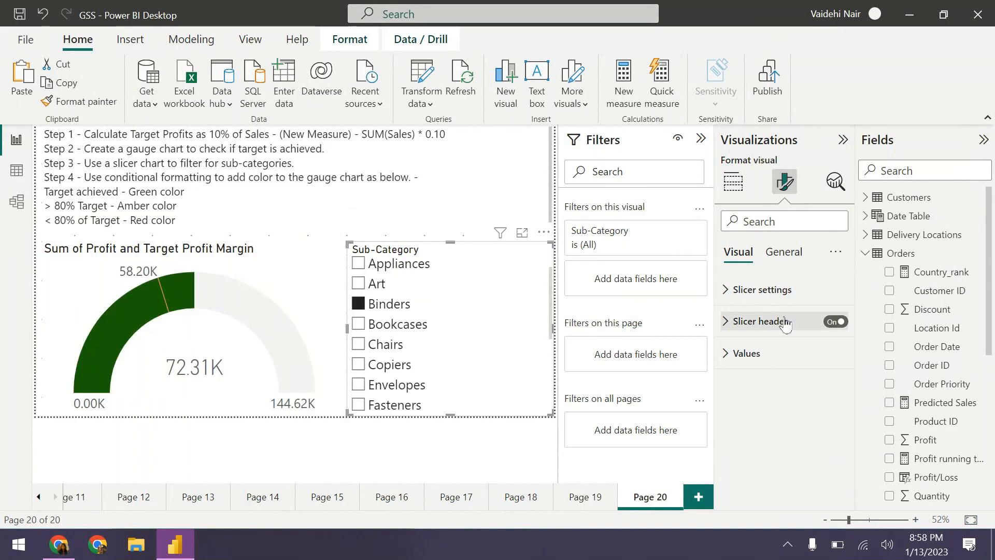
- Reopen the gauge chart's fill color rules and move the dialog aside to review them next to the chart
click(296, 298)
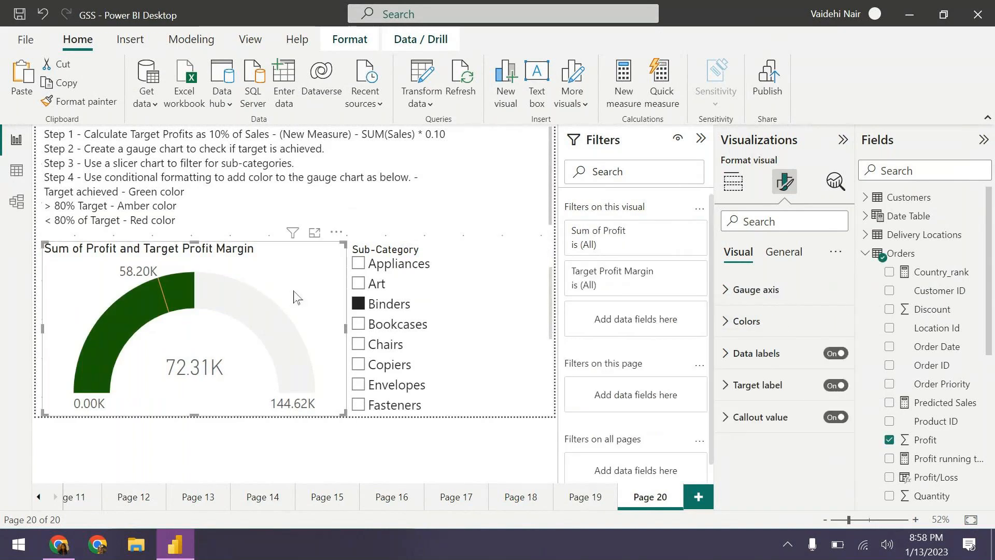
click(726, 321)
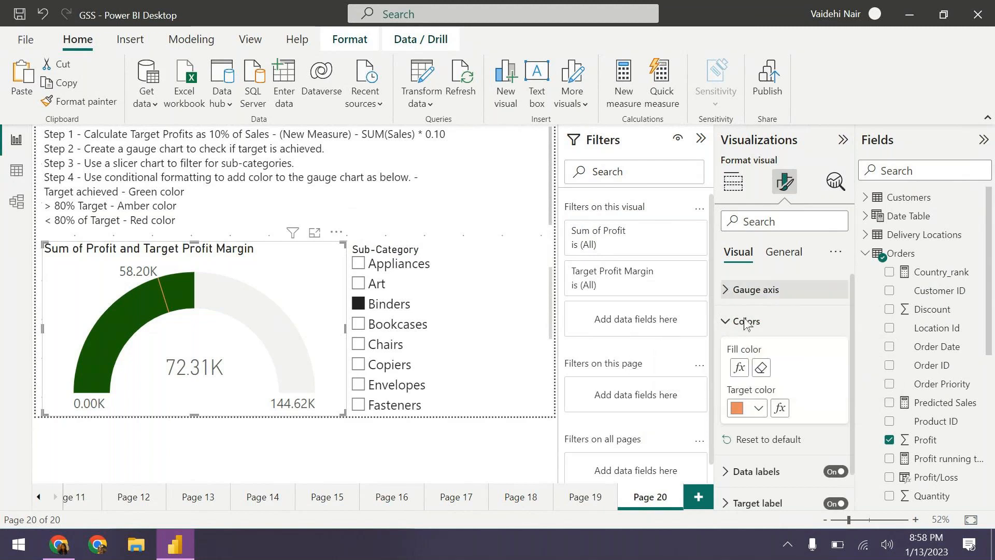
click(739, 368)
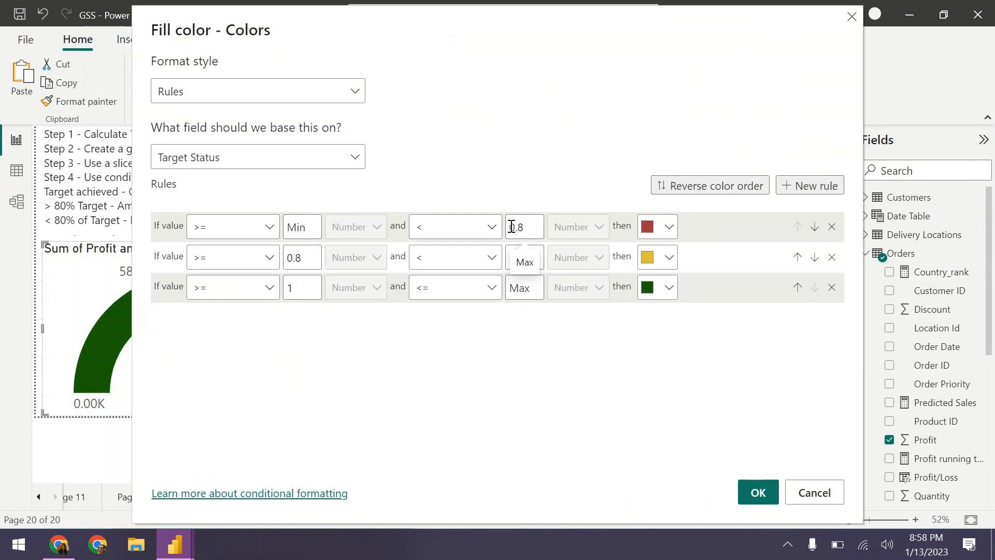
drag(166, 25, 446, 189)
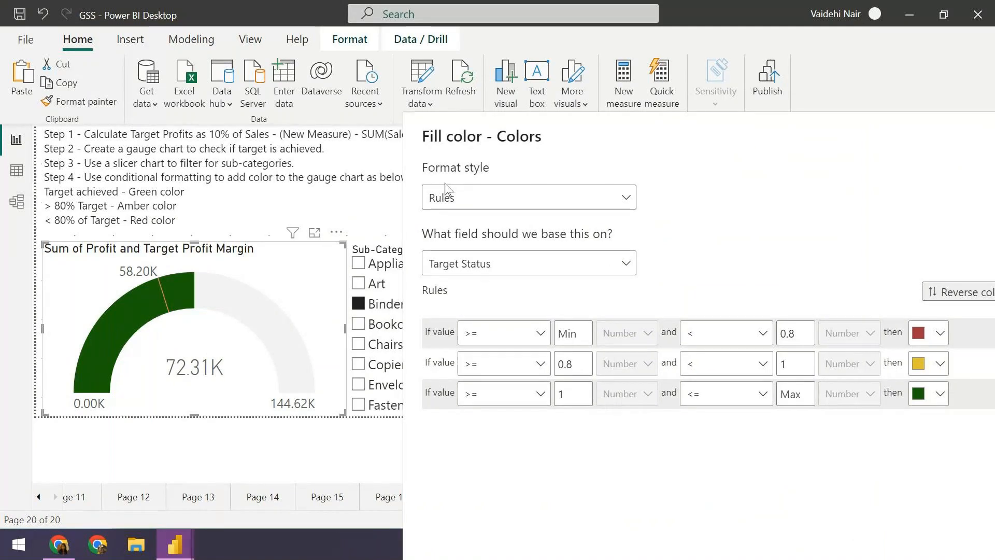
- Review the full set of fill color rules for the gauge and close them without making changes
drag(446, 189, 393, 137)
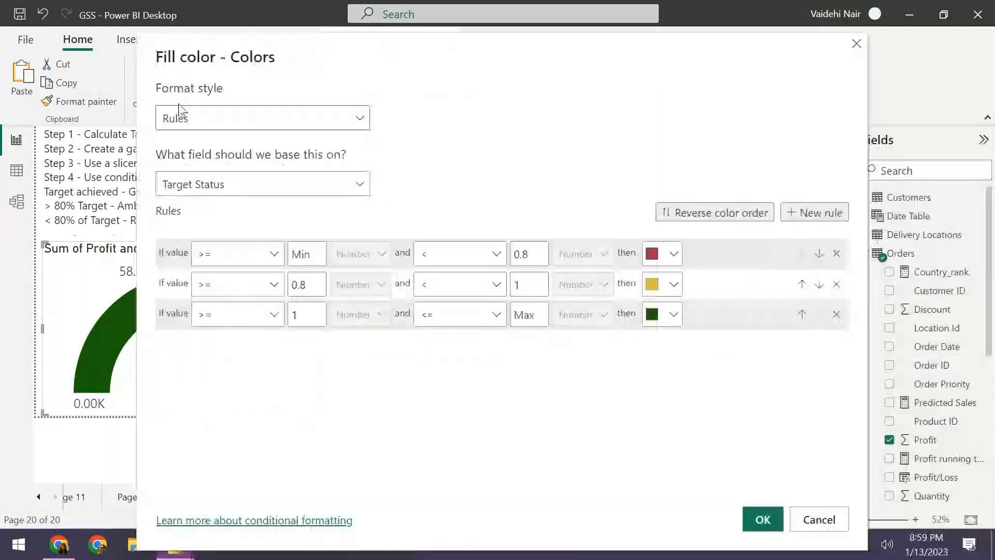
drag(178, 104, 174, 103)
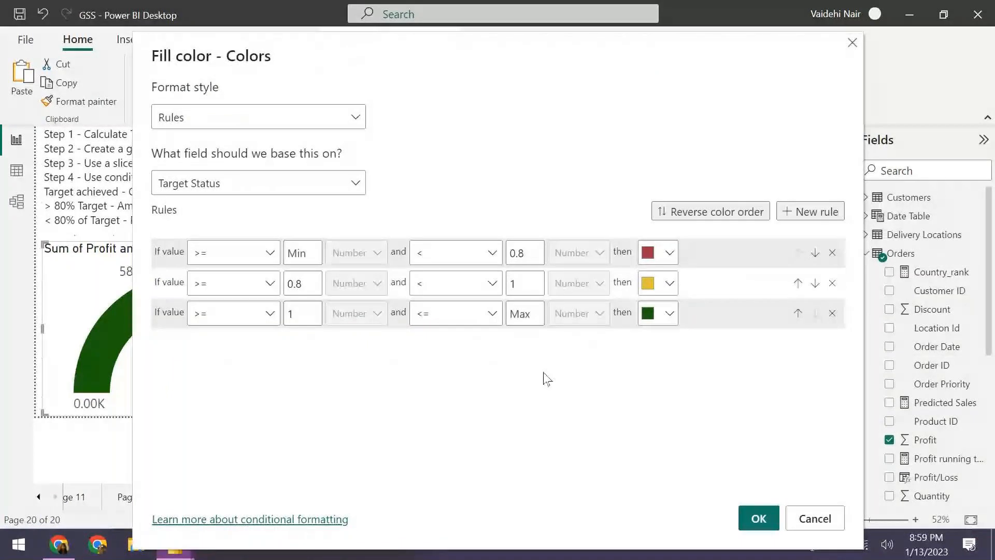
click(815, 518)
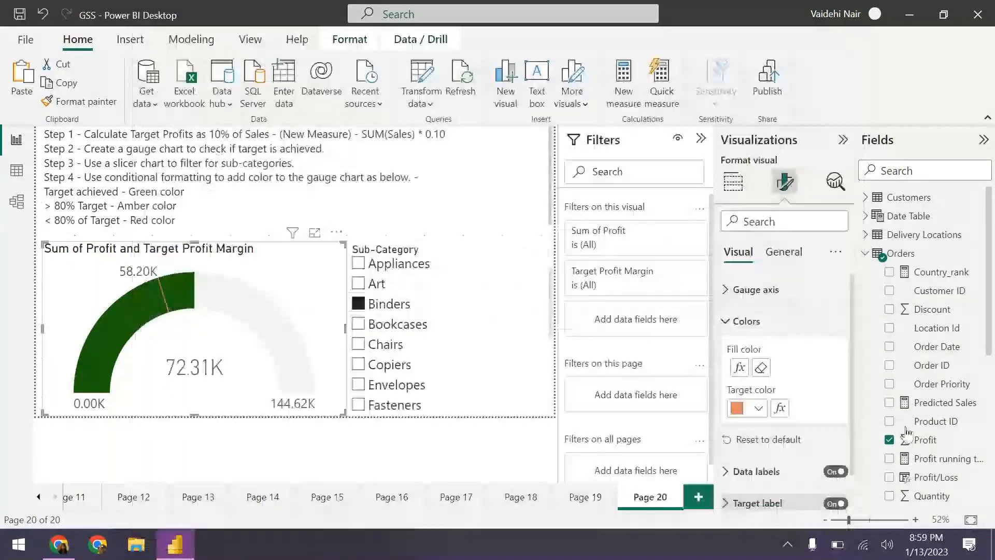
- Add the Target Status measure to the gauge chart's tooltips and inspect the tooltip on the gauge
scroll(907, 432, down, 5)
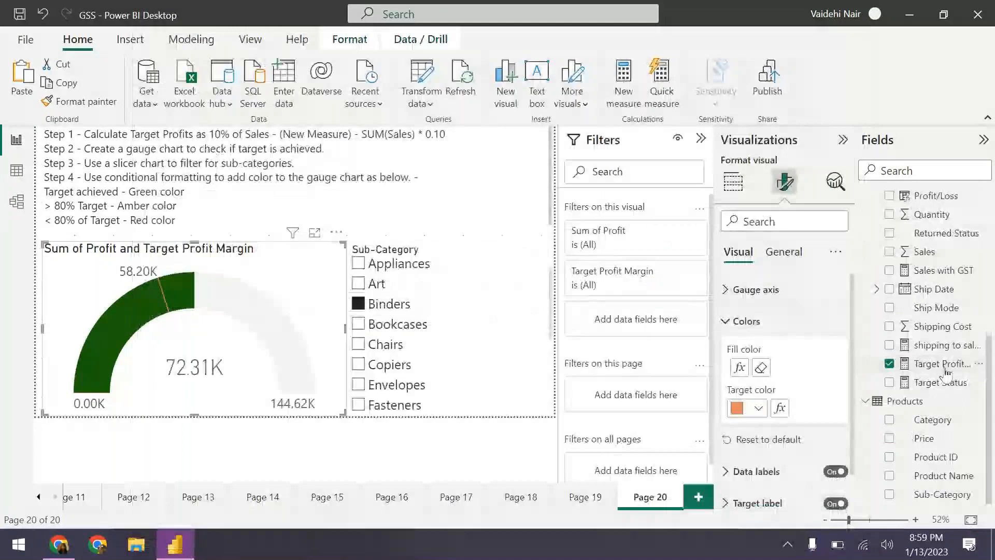
click(940, 383)
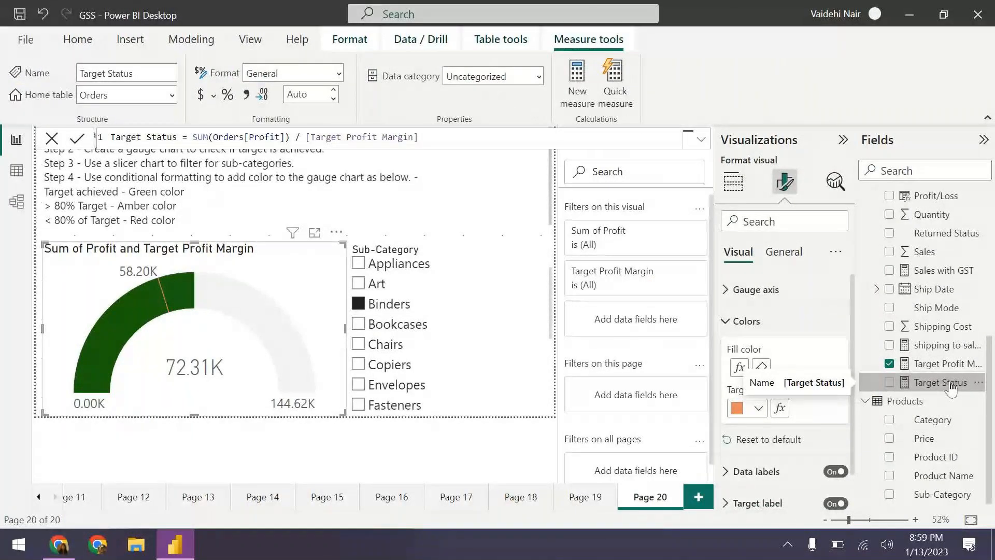
drag(951, 389, 798, 428)
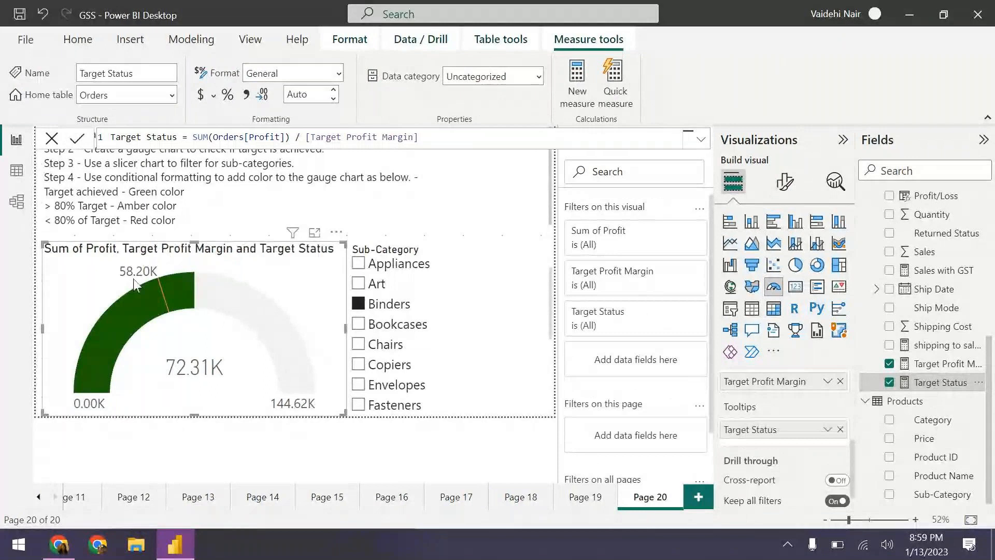
mouse_move(143, 299)
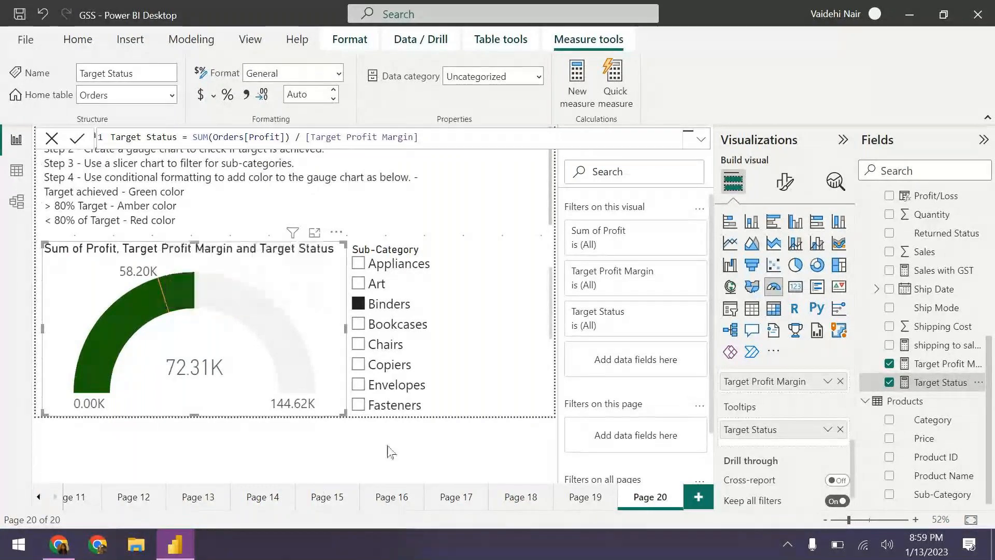
- Filter the gauge by Appliances, Art, Bookcases and Chairs, comparing the fill color with the Target Status in the tooltip
click(361, 264)
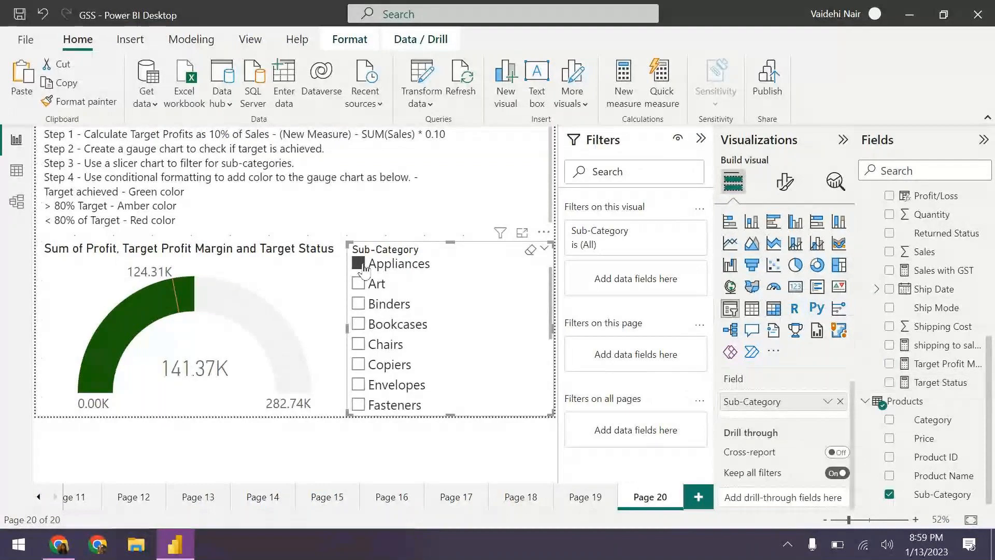
click(359, 284)
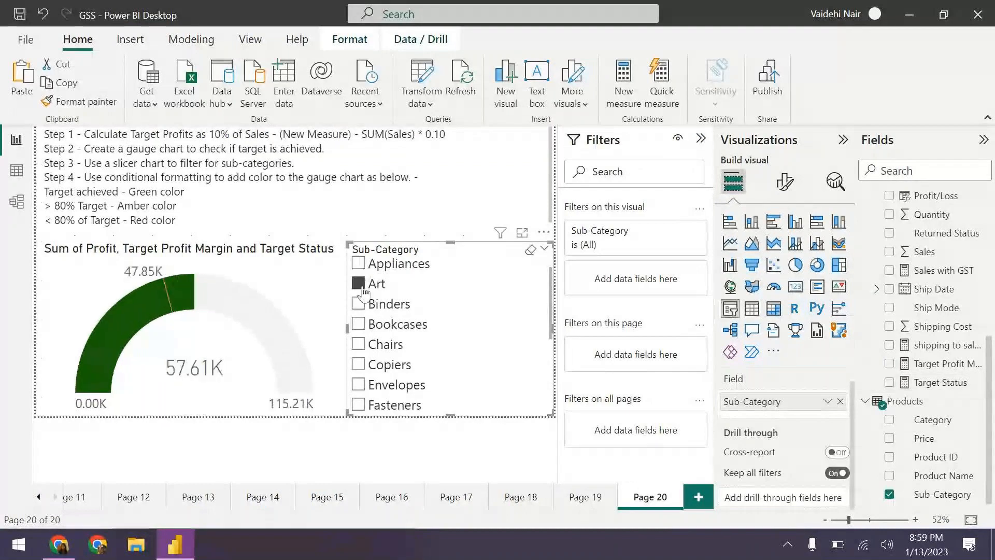
click(359, 324)
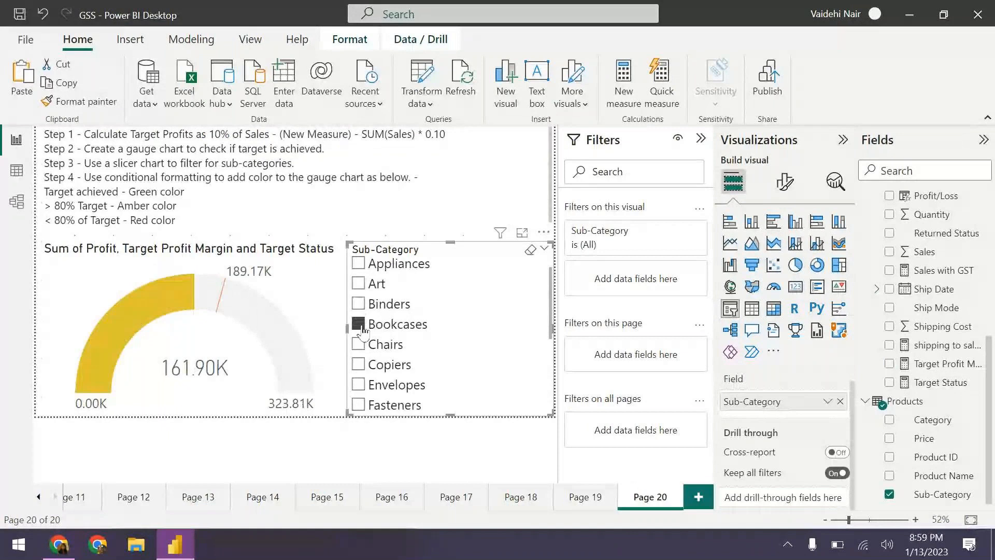
mouse_move(184, 290)
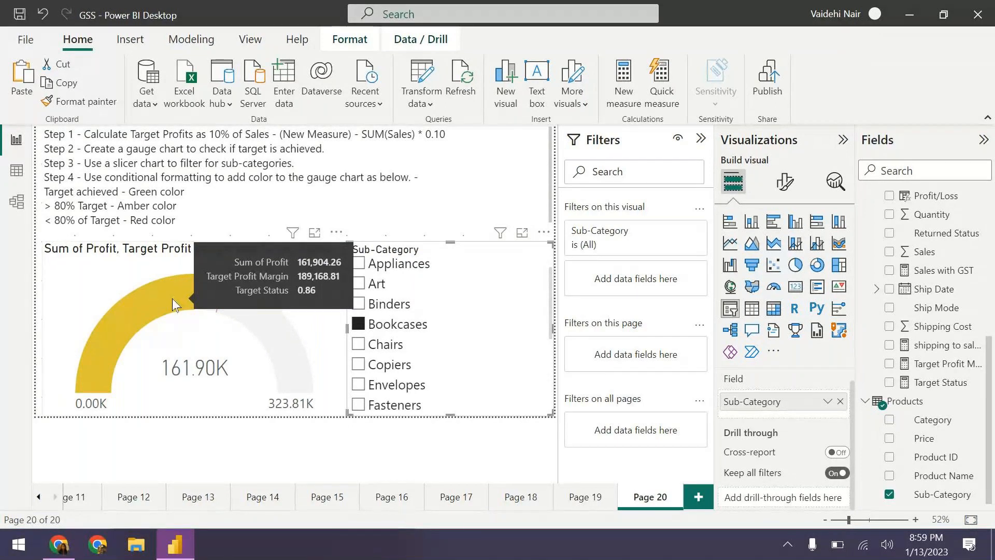
click(360, 344)
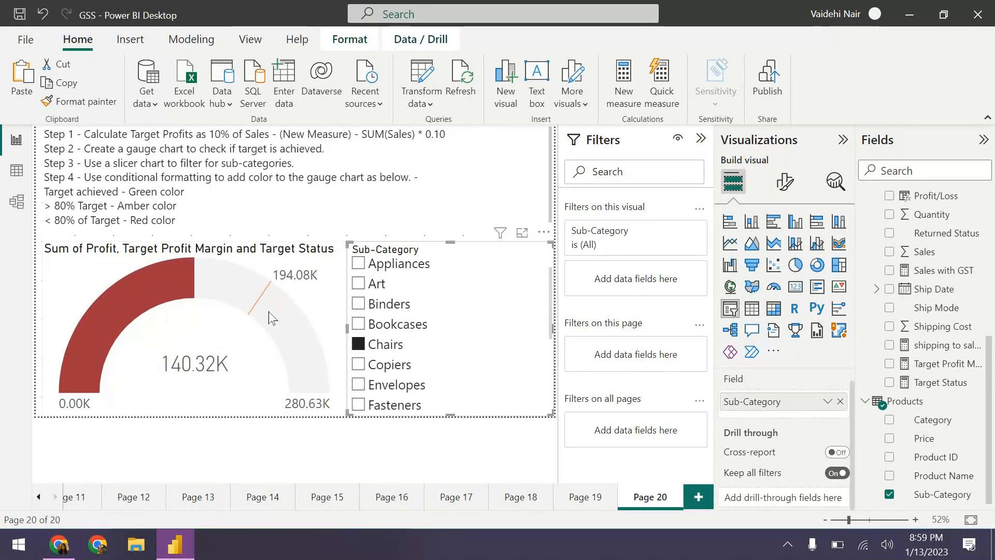
mouse_move(119, 282)
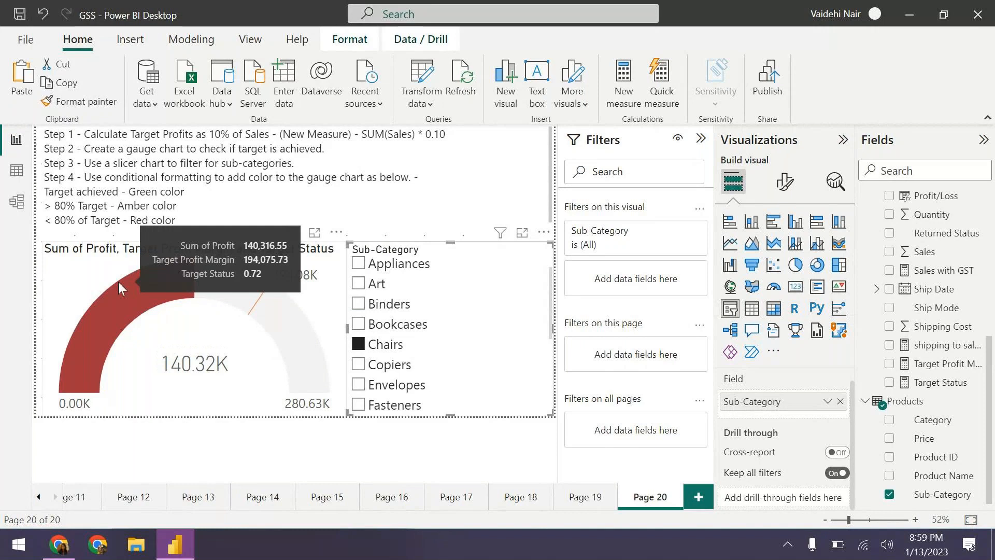
- Check the gauge color for Copiers, Envelopes, Fasteners, Furnishings, Labels and Machines, reading the tooltip for Machines
click(358, 366)
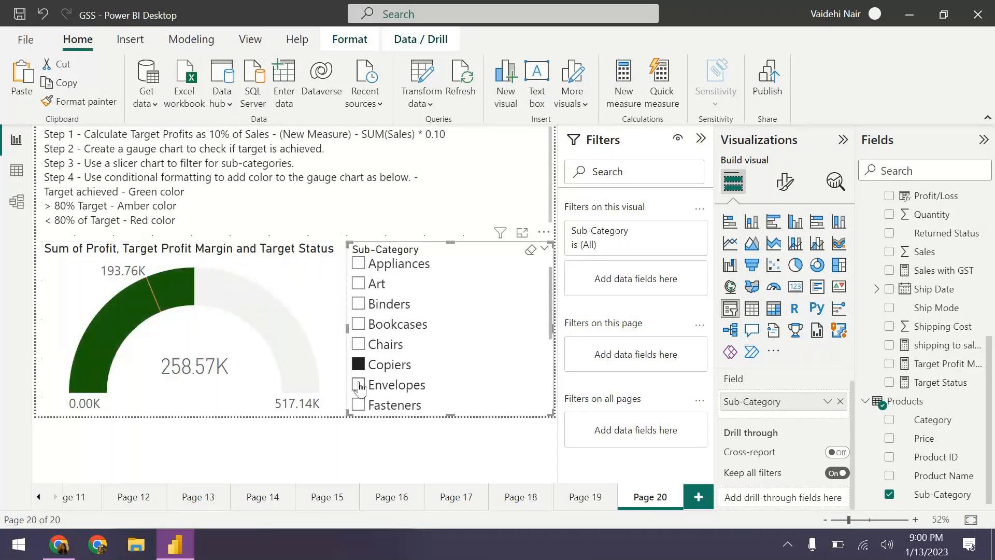
click(358, 386)
scroll(365, 365, down, 1)
click(366, 363)
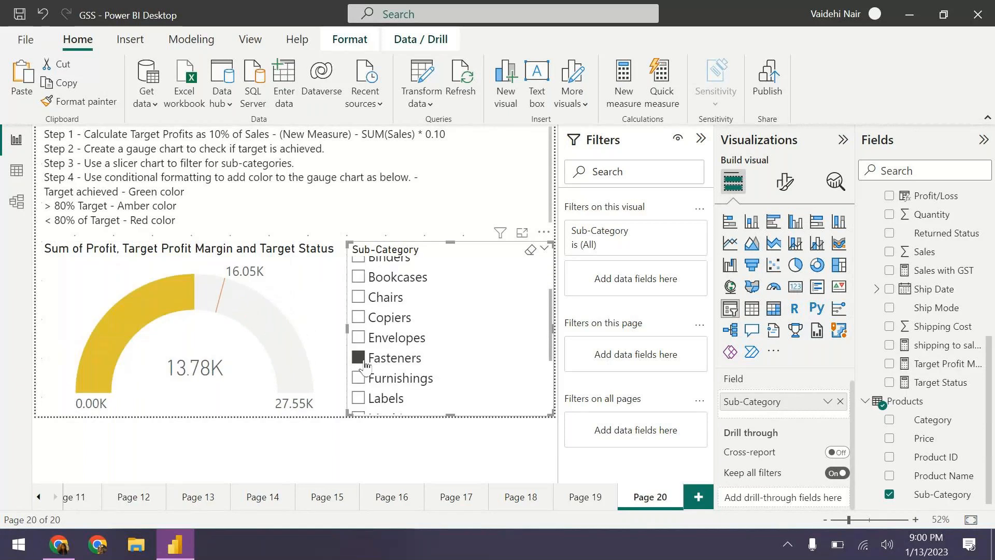
scroll(361, 357, down, 1)
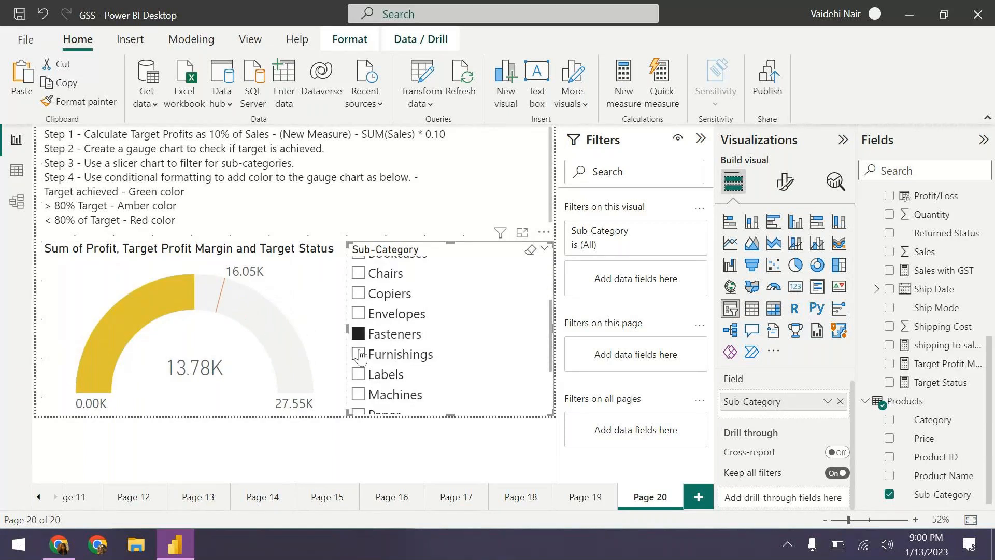
click(361, 357)
scroll(394, 354, down, 1)
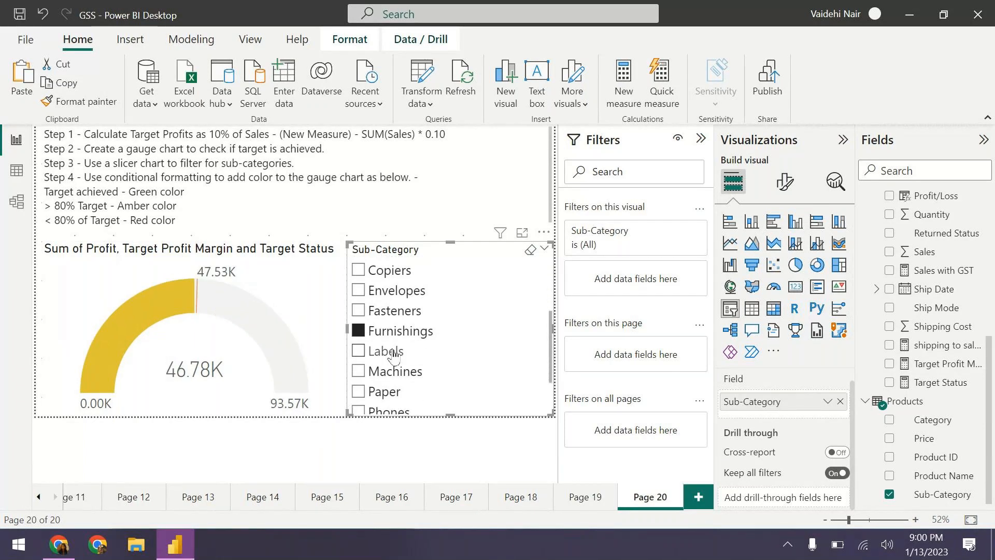
click(358, 352)
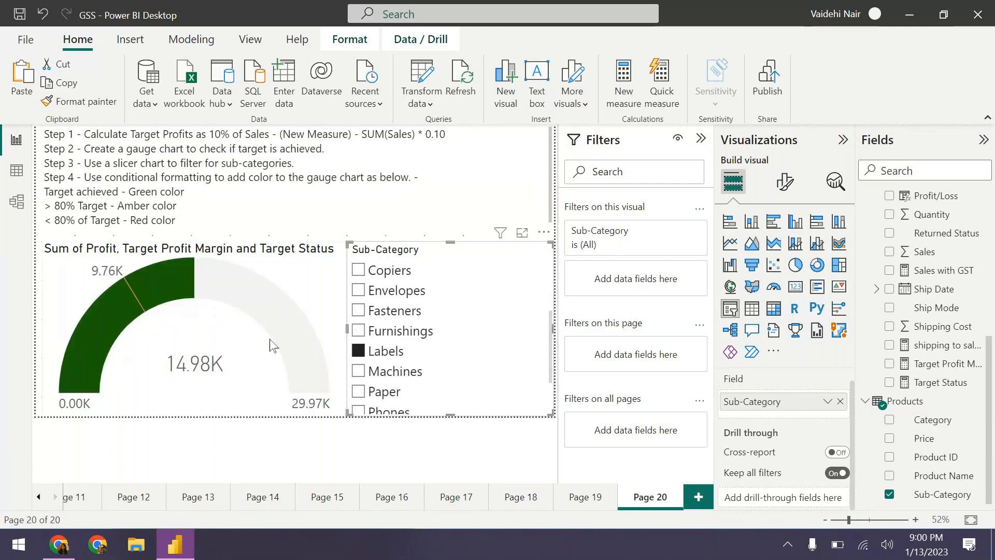
click(372, 374)
scroll(372, 375, down, 1)
mouse_move(166, 295)
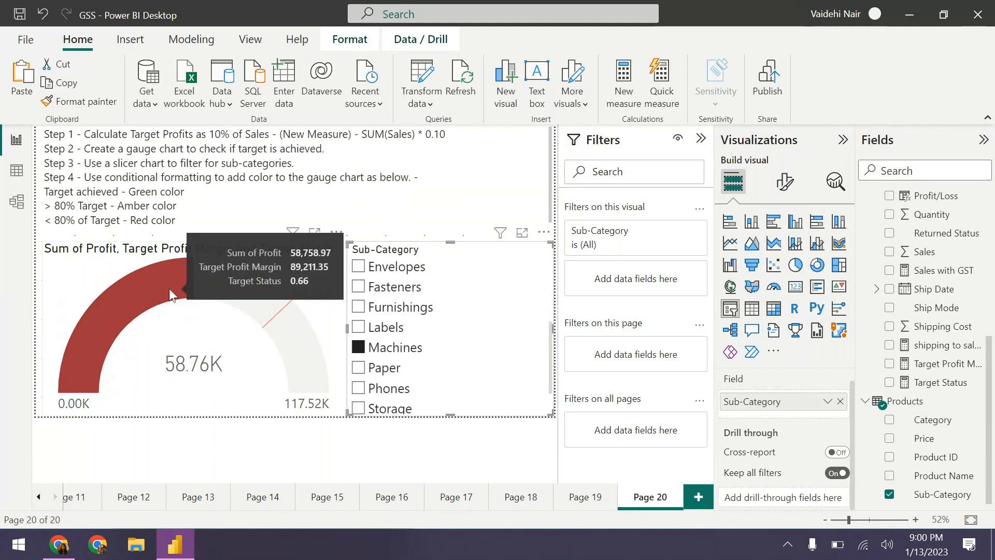
- Remove the Target Status measure from the gauge chart's tooltips
scroll(449, 344, up, 3)
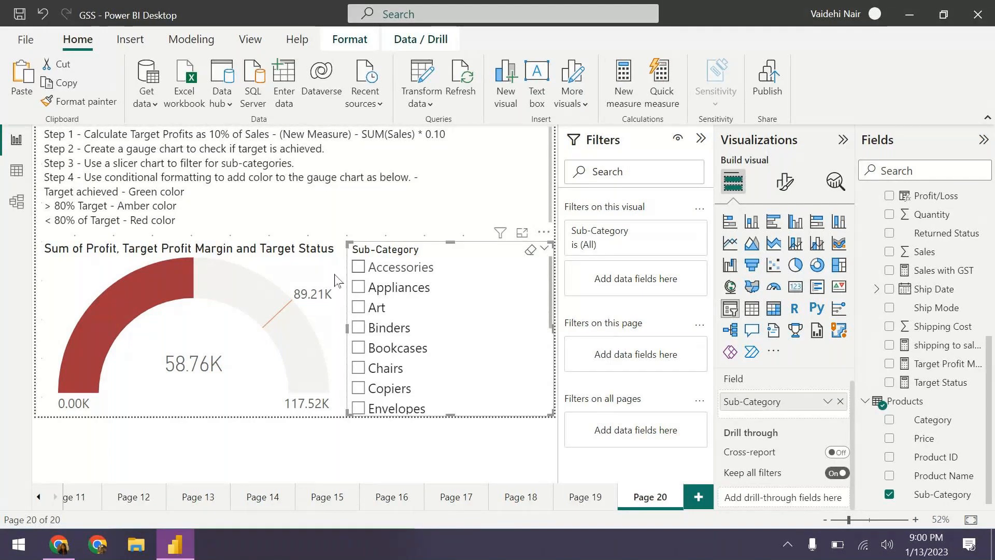
click(167, 289)
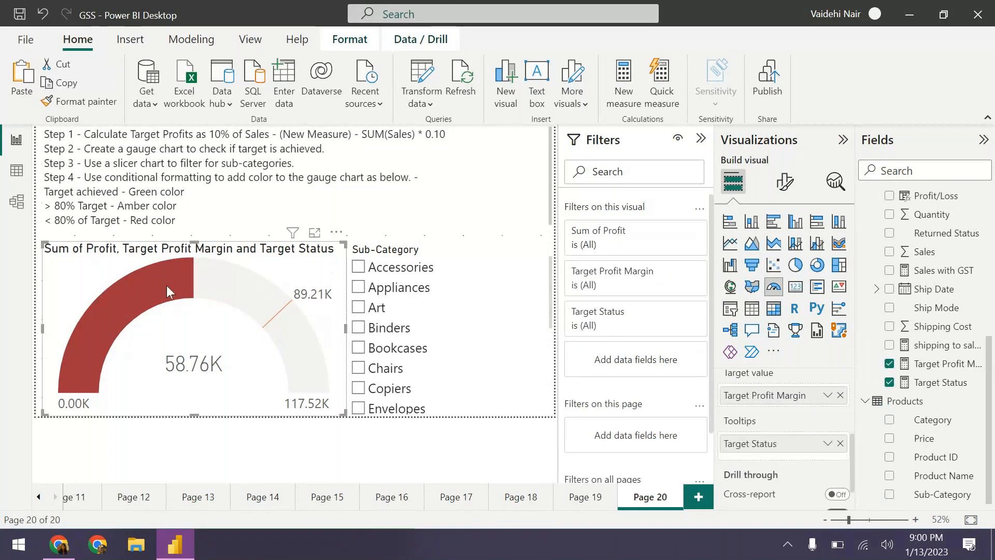
mouse_move(166, 285)
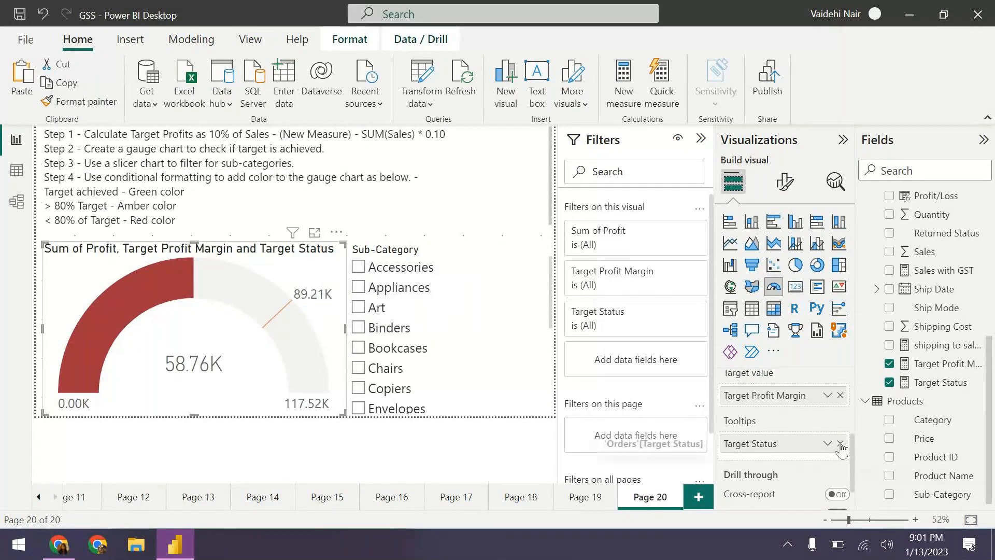
click(840, 444)
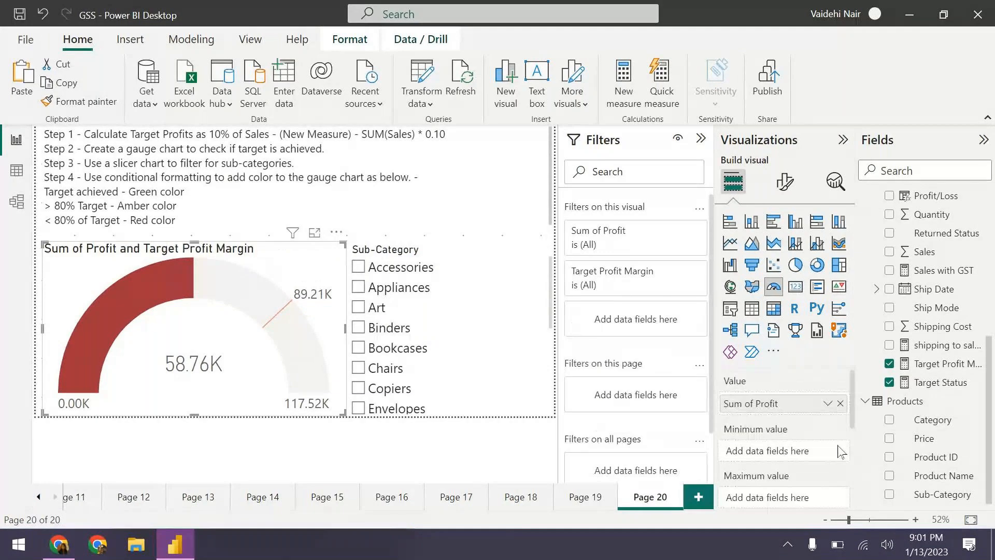
- Filter the gauge by Art, switch the slicer to Accessories and deselect the visuals
click(362, 309)
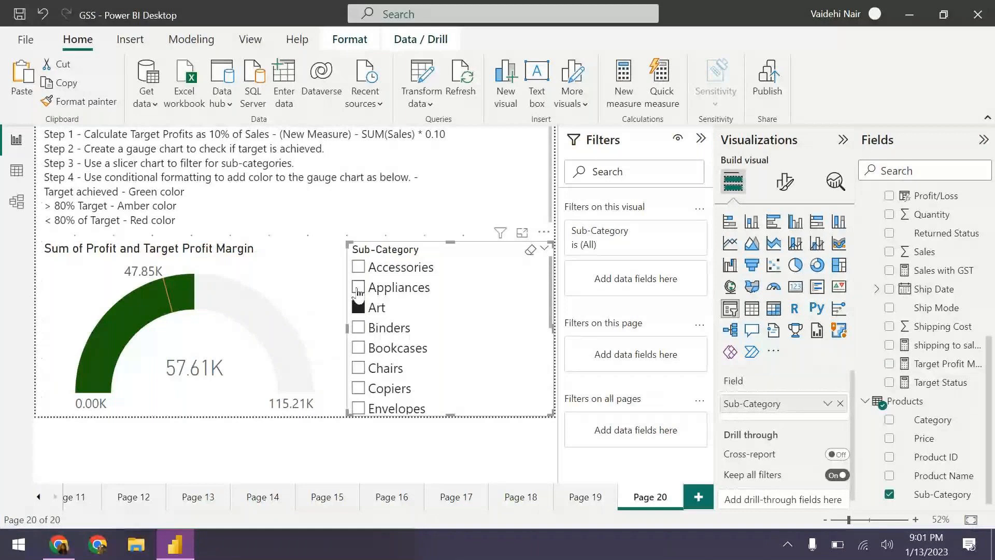
click(358, 267)
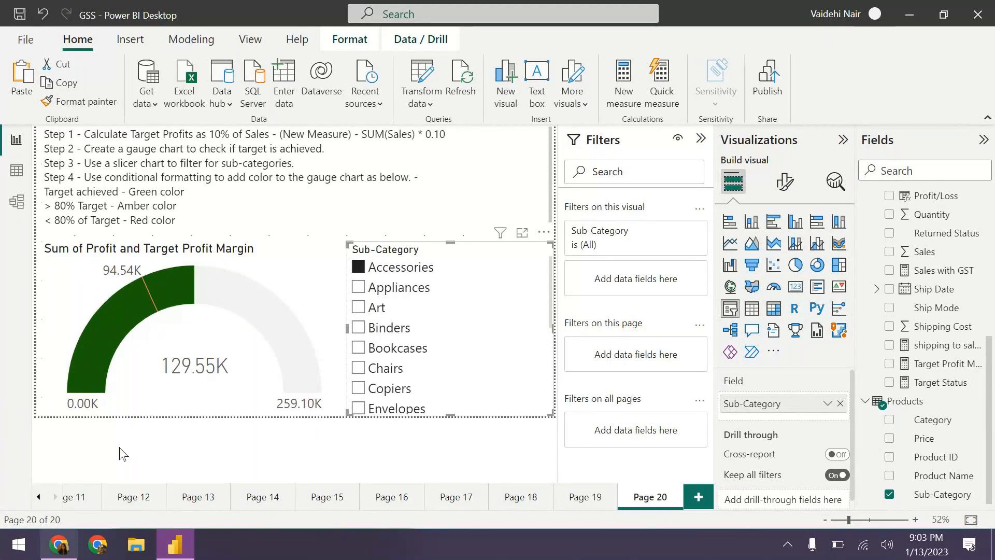
click(156, 462)
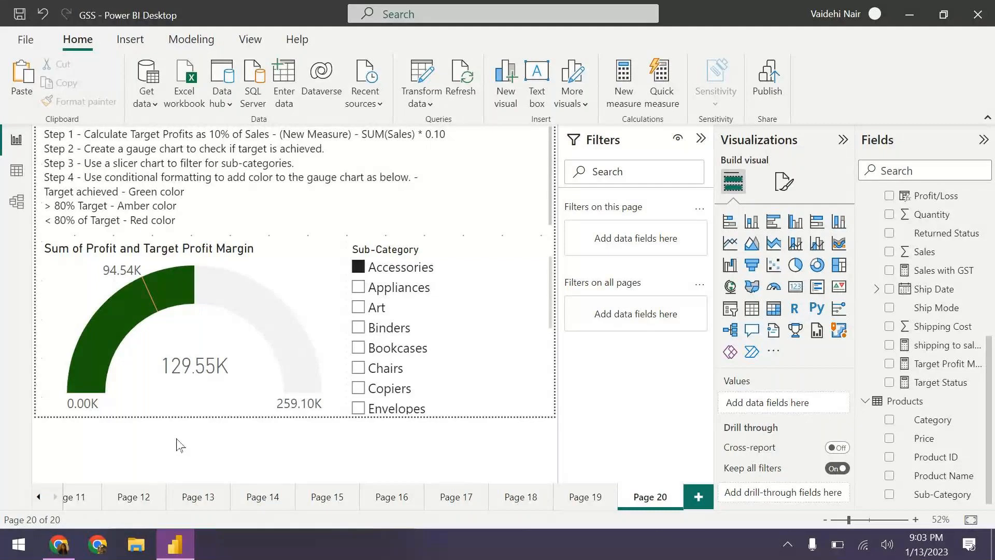
- Add a new report page, insert a scatter chart and enlarge it to fill most of the canvas
click(699, 497)
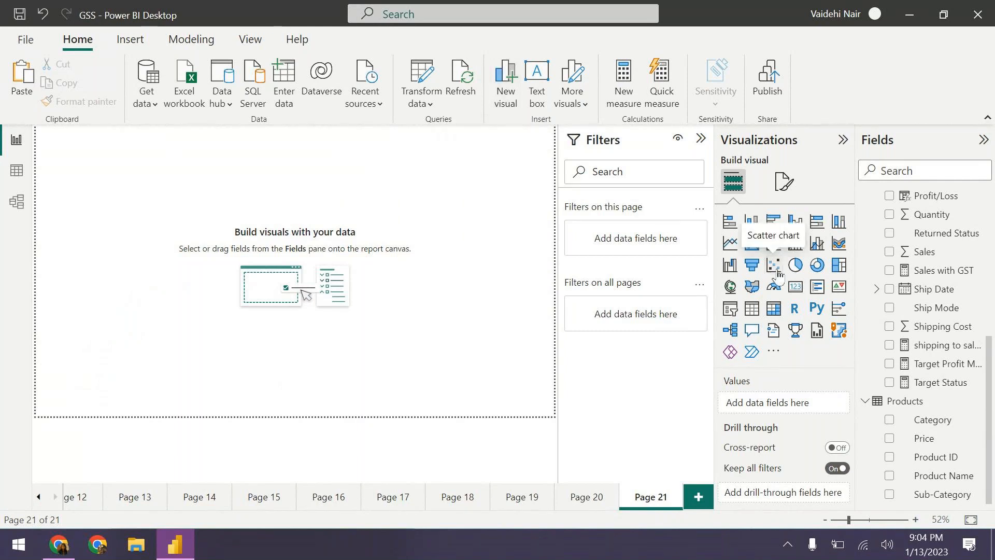
click(779, 273)
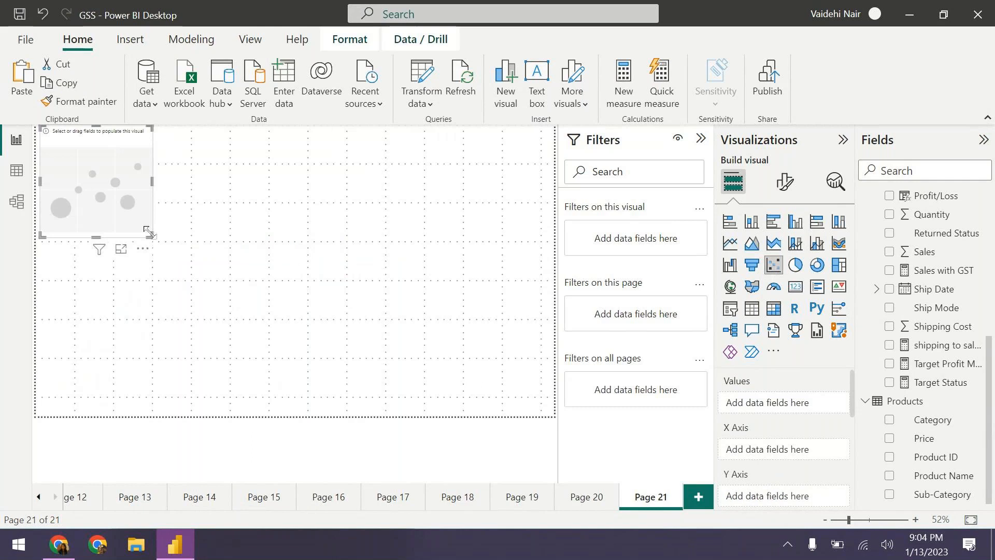
drag(149, 232, 384, 391)
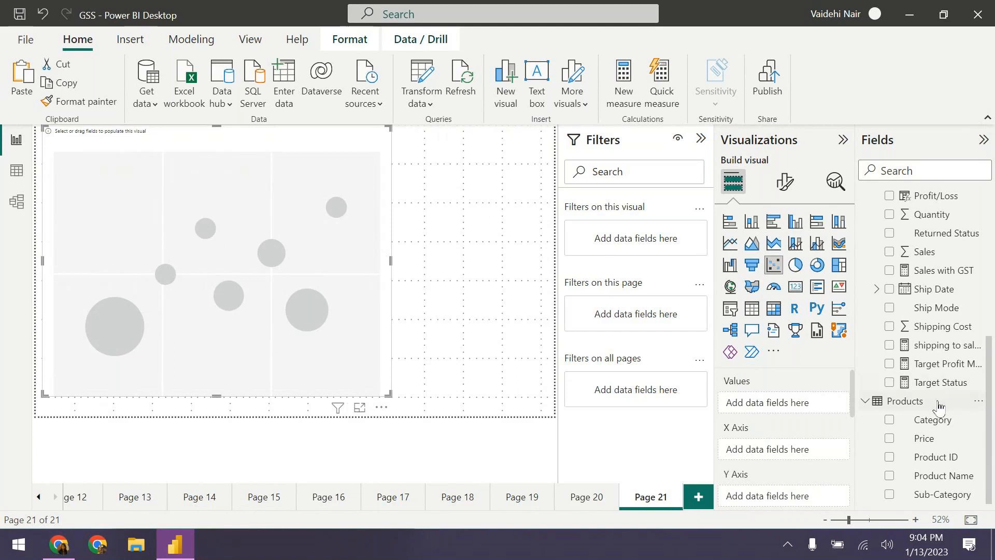
- Put Sales on the scatter chart's X axis and Profit on its Y axis, and inspect the plotted point's tooltip
scroll(937, 407, up, 5)
scroll(932, 414, down, 3)
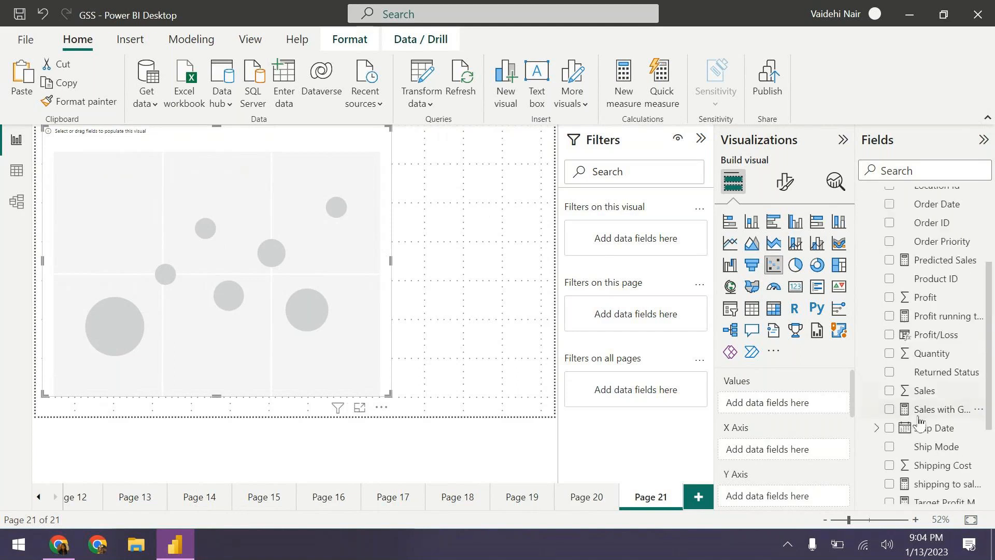
click(889, 391)
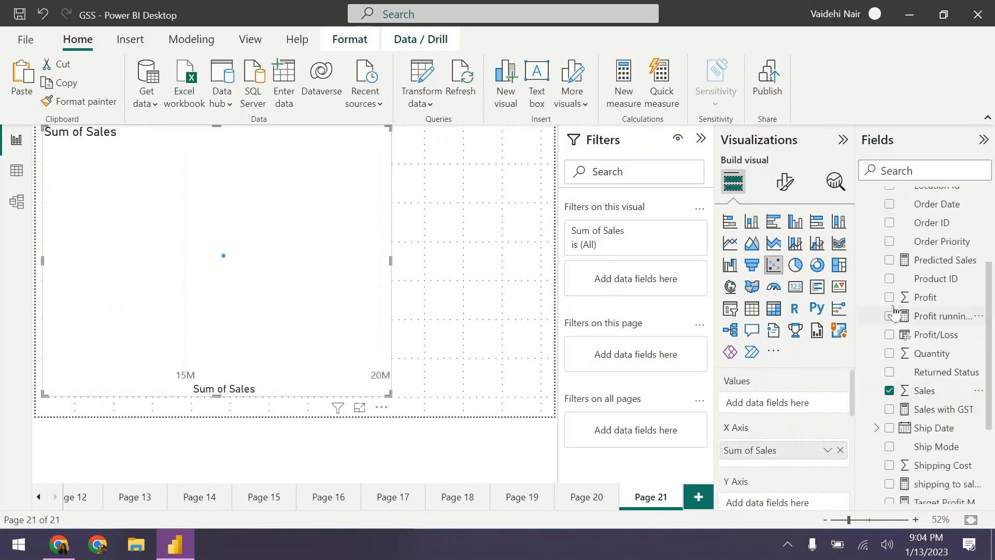
click(889, 298)
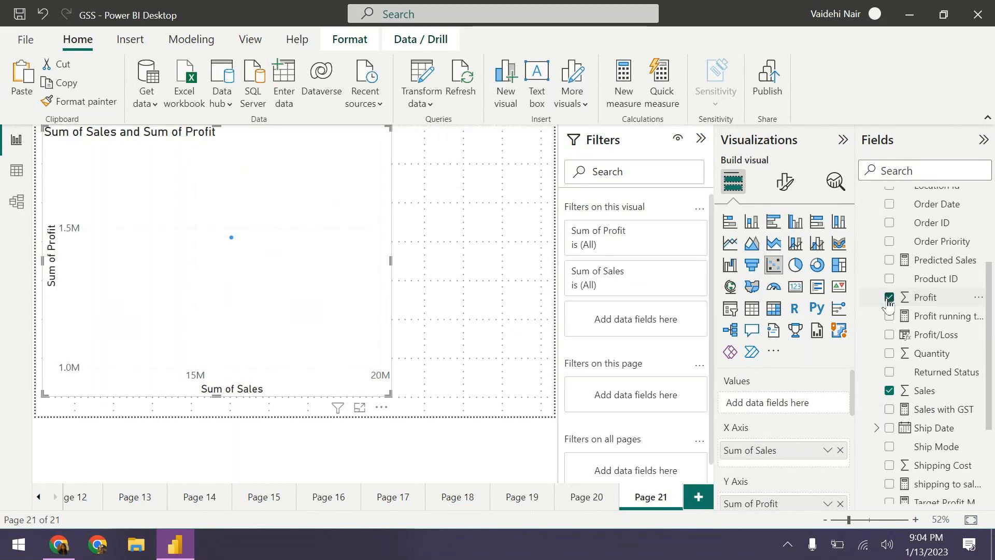
scroll(766, 415, down, 1)
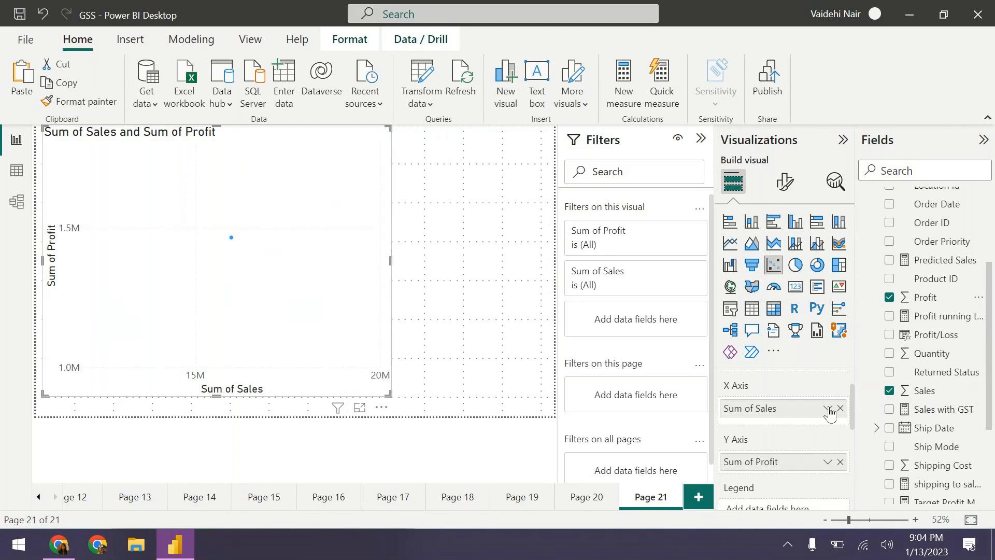
scroll(829, 412, up, 1)
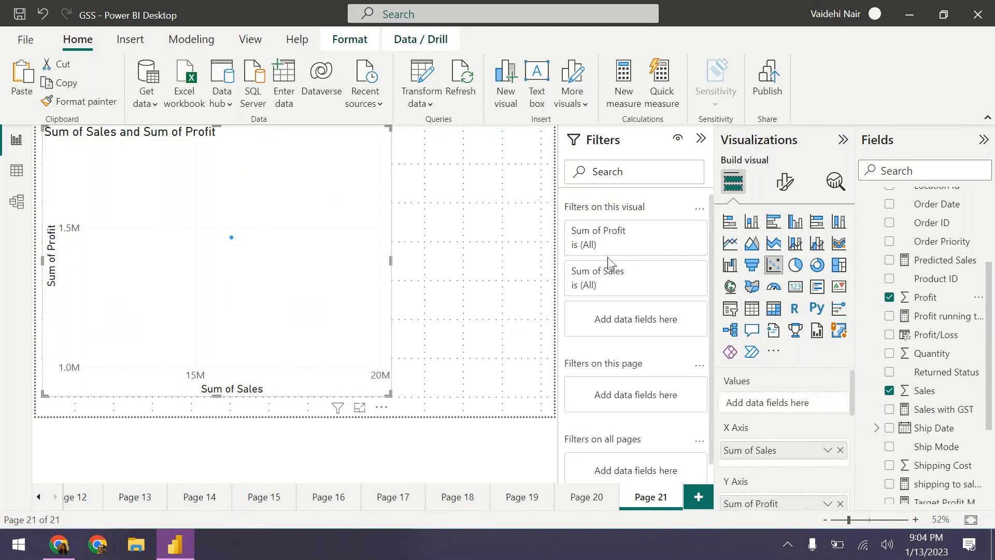
mouse_move(242, 243)
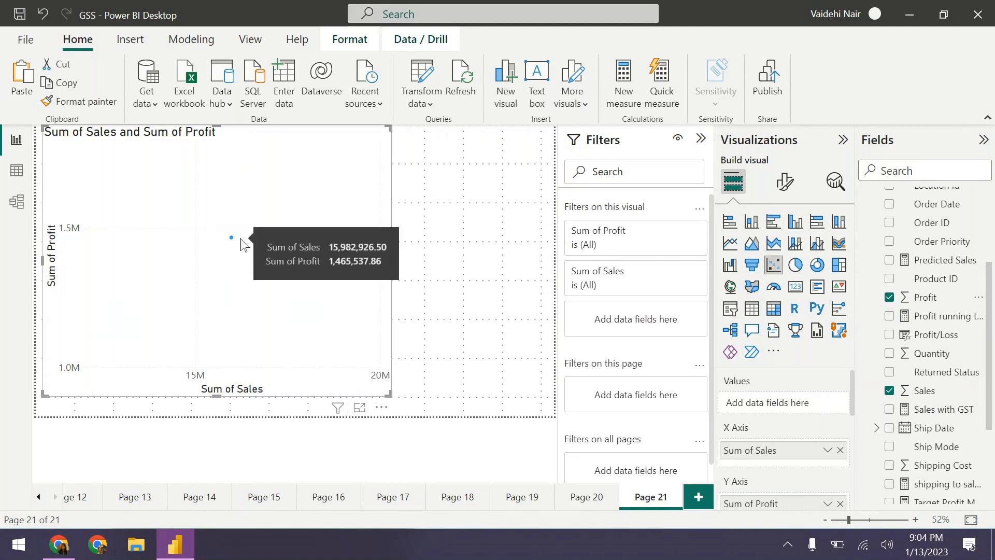
- Add Order ID to the scatter chart's Values and enlarge the chart to fill the whole page
scroll(942, 410, up, 3)
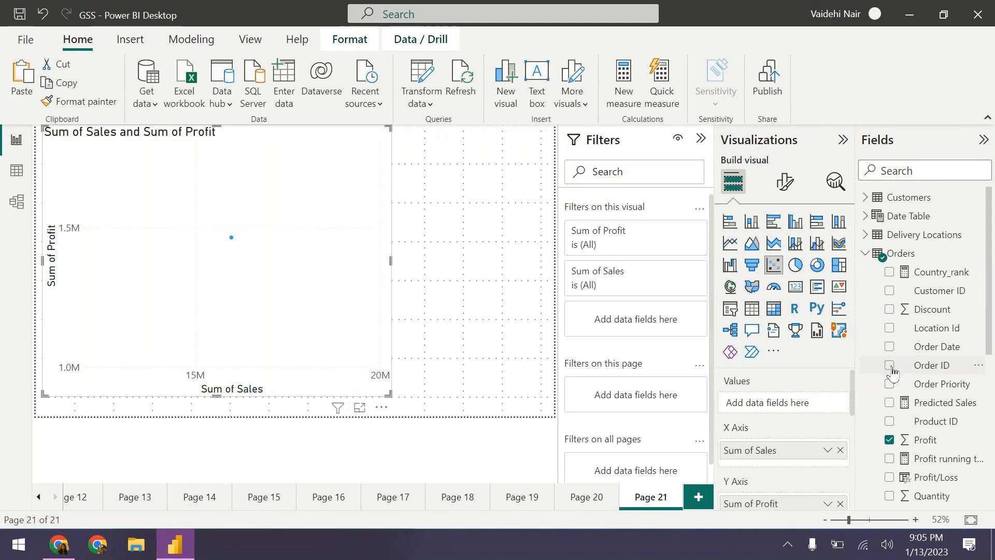
drag(892, 371, 724, 411)
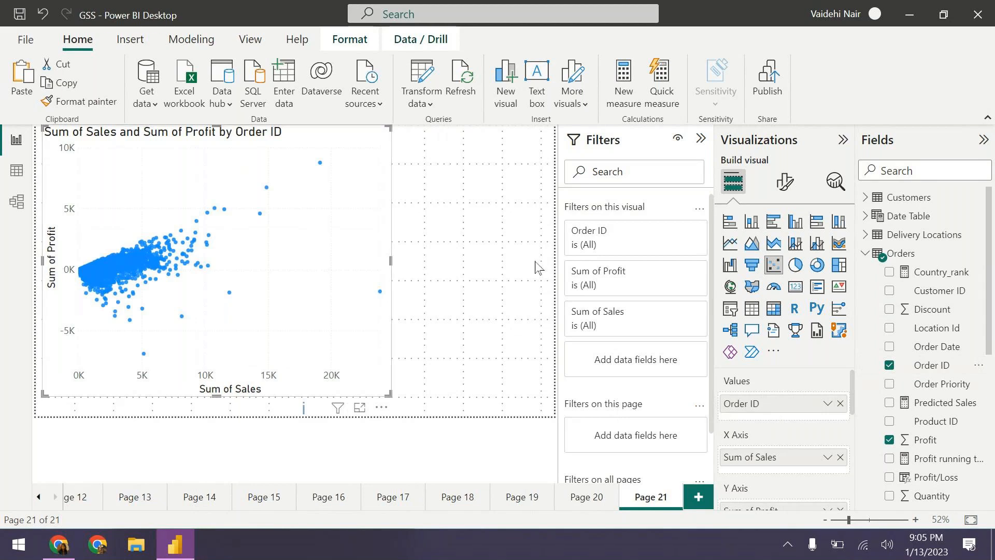
drag(391, 260, 536, 263)
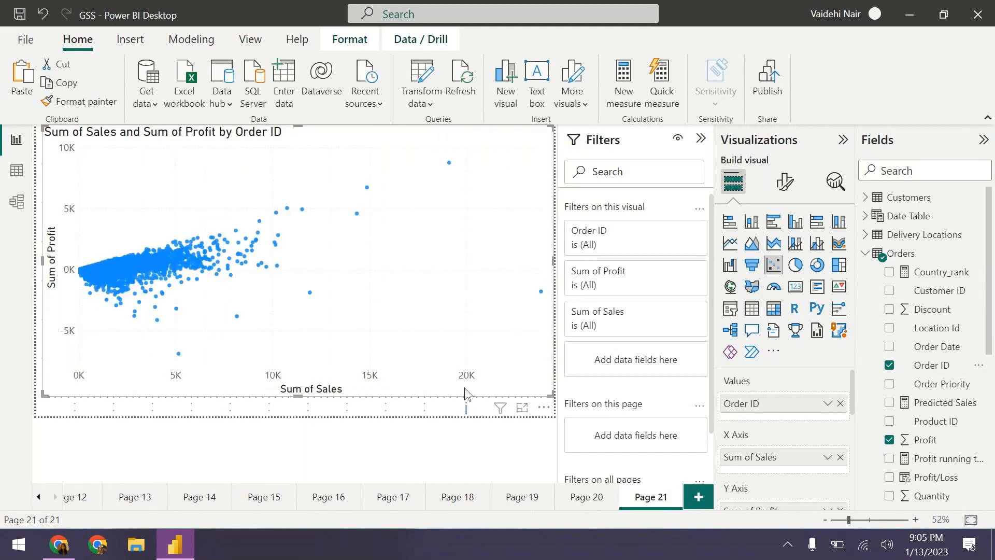
drag(298, 407, 301, 417)
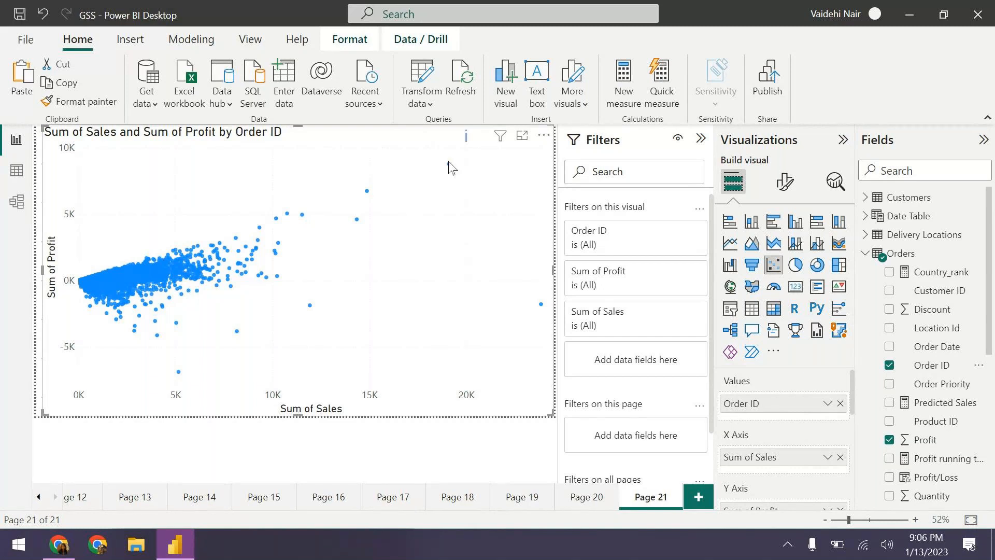
- Inspect the scatter chart's outlying points, turn on its trend line and return to the visual's build settings
mouse_move(449, 164)
mouse_move(538, 306)
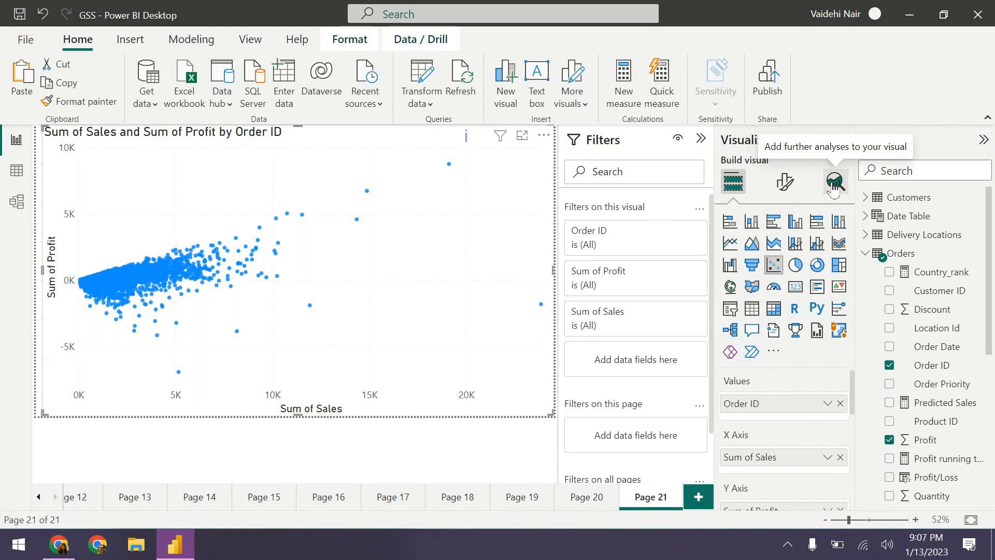
click(833, 187)
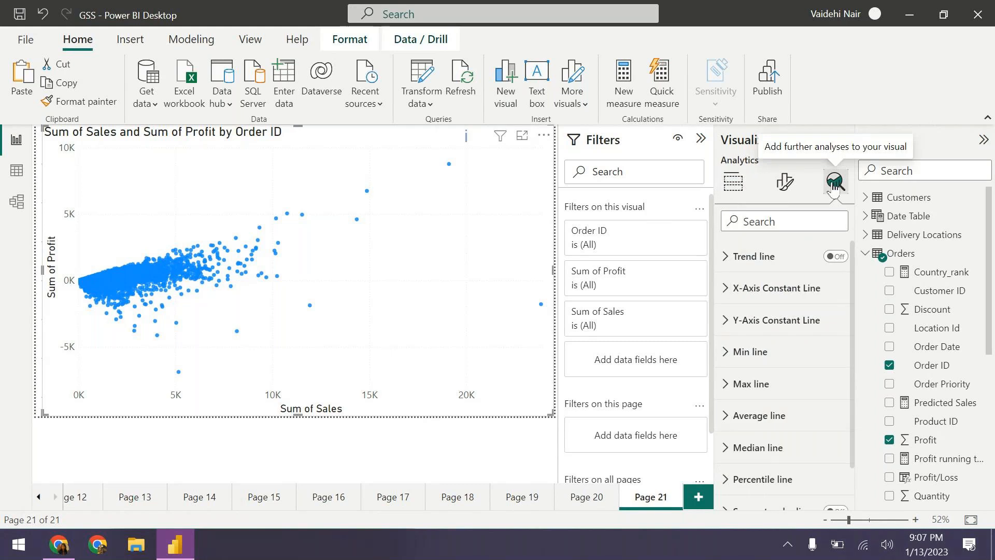
click(742, 258)
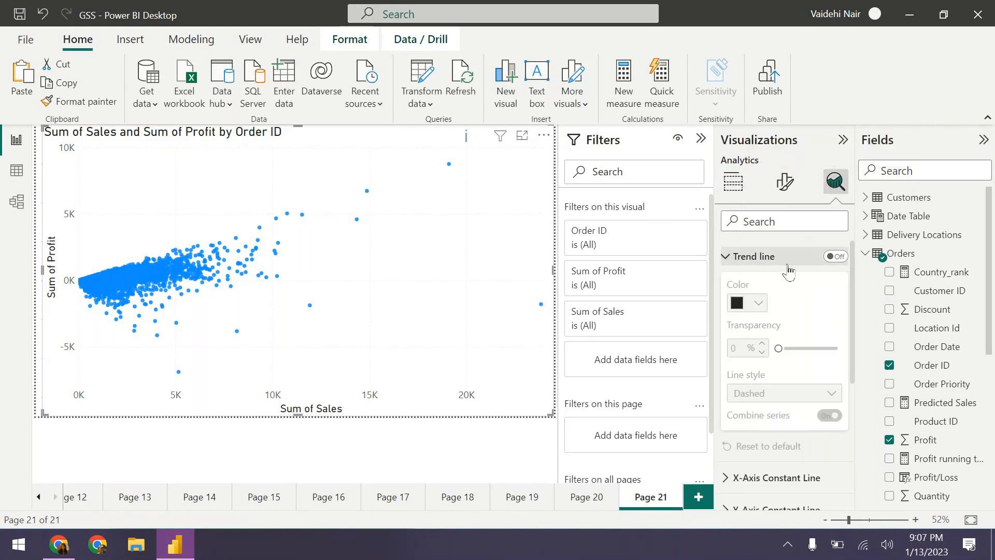
click(839, 258)
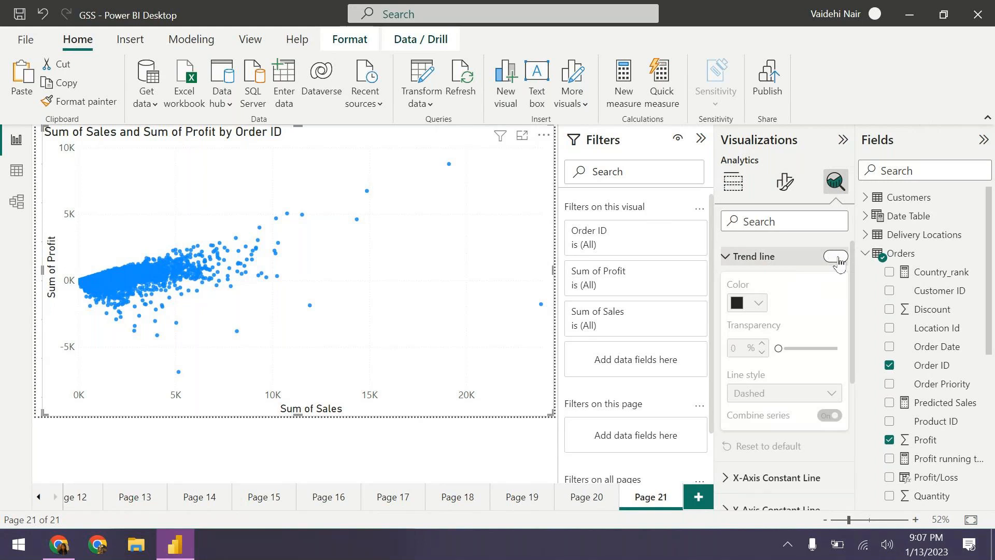
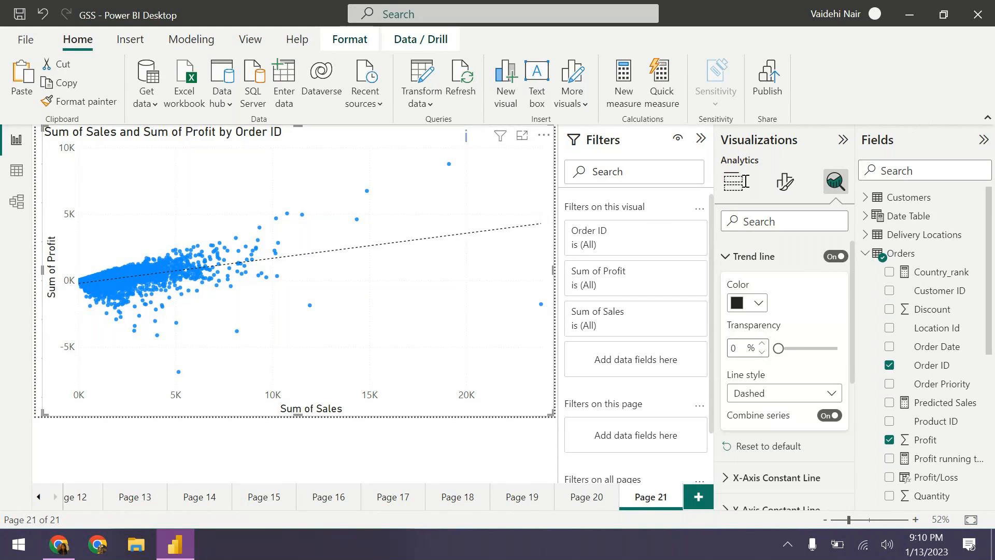
click(738, 188)
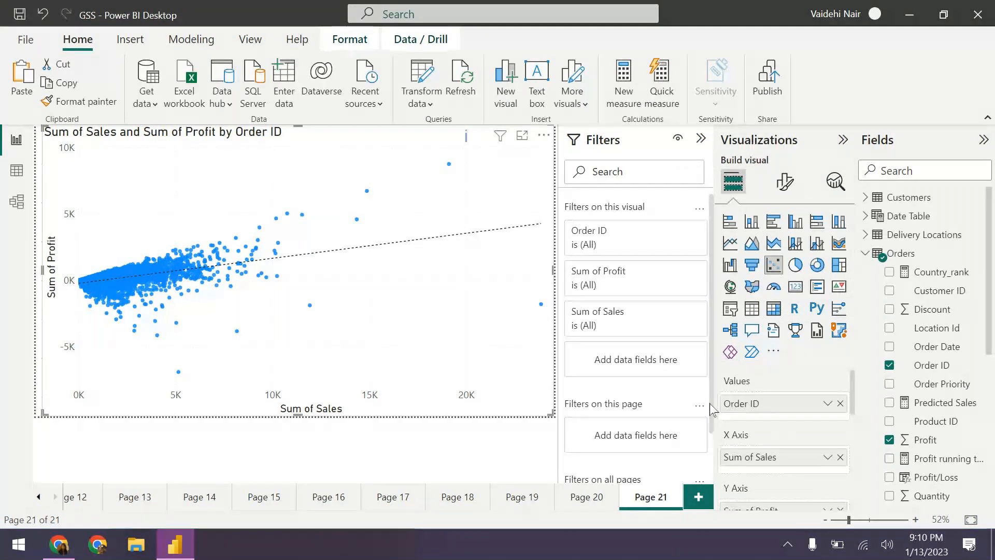
- Copy the Page 15 column chart of profit by Category and Sub-Category onto a new report page
key(ctrl+m)
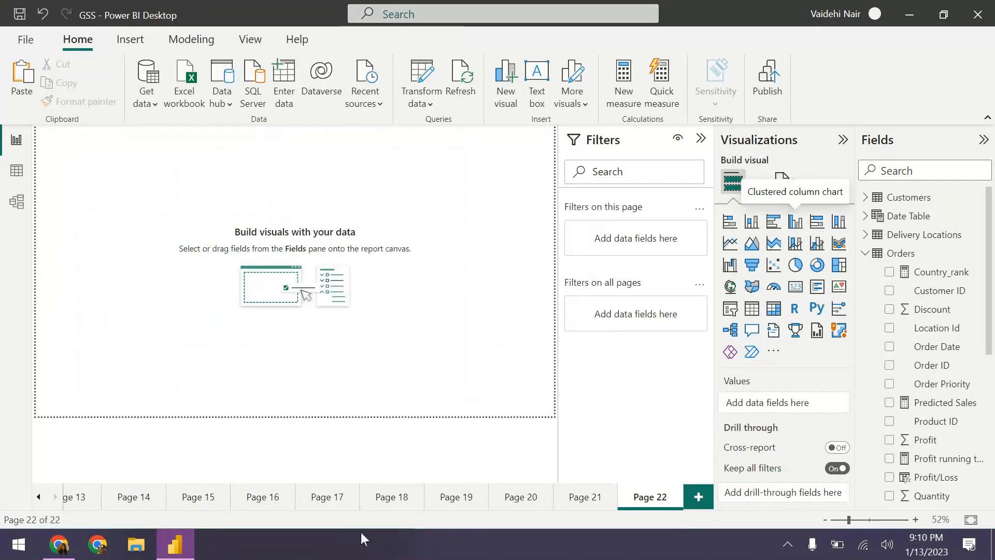
click(330, 502)
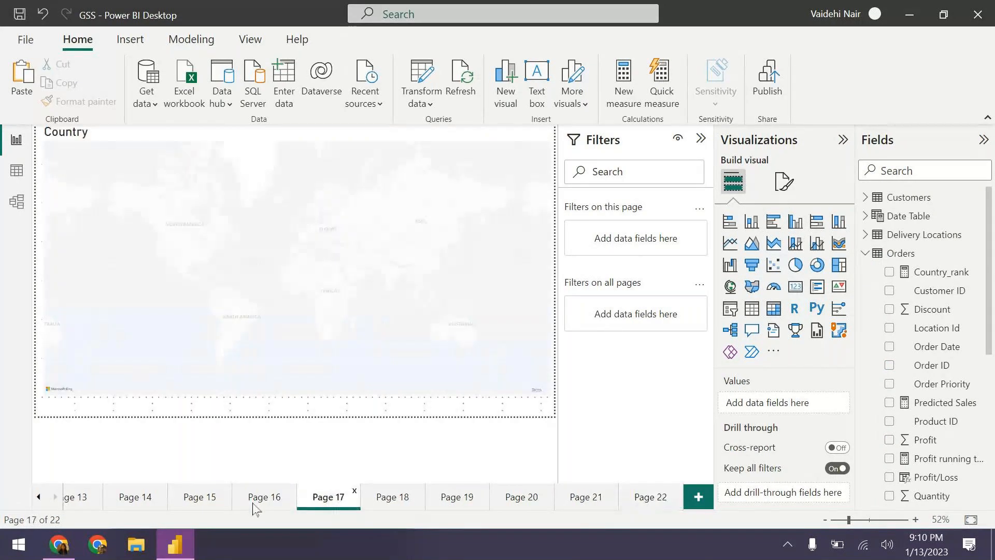
click(232, 505)
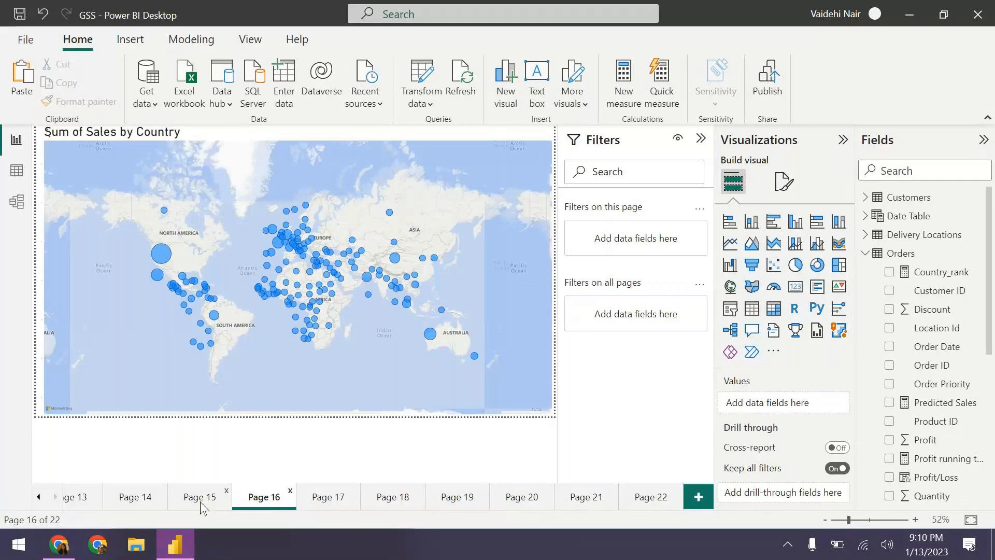
click(200, 507)
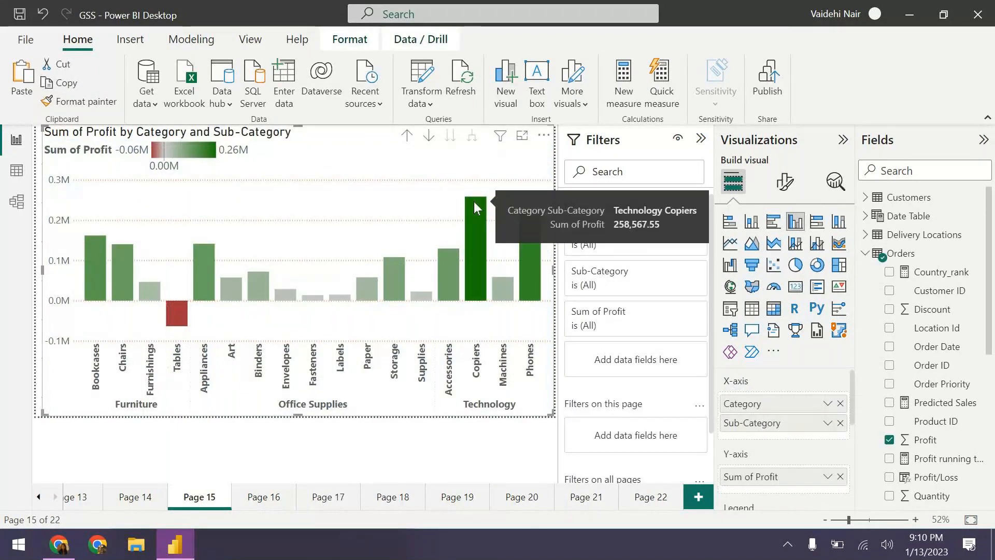
click(698, 499)
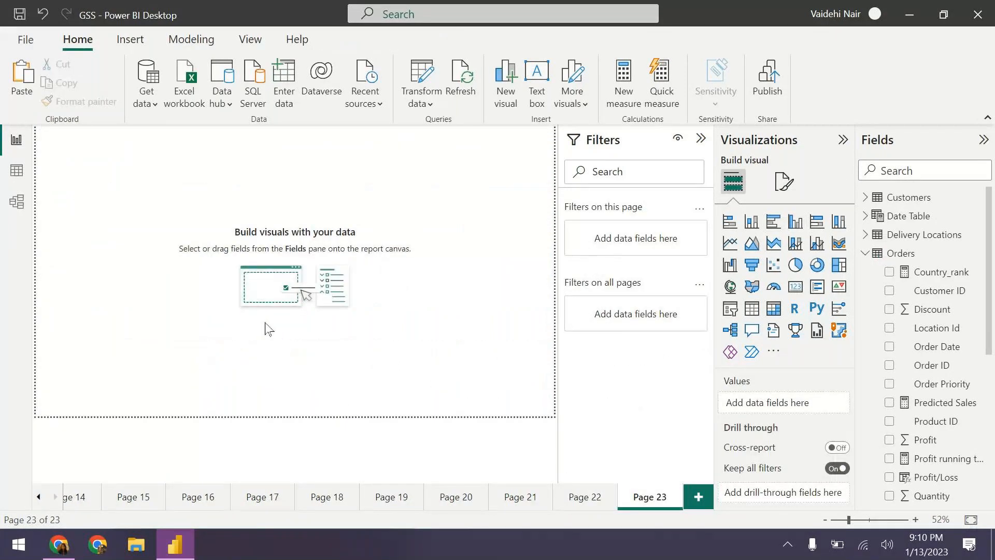
key(ctrl+v)
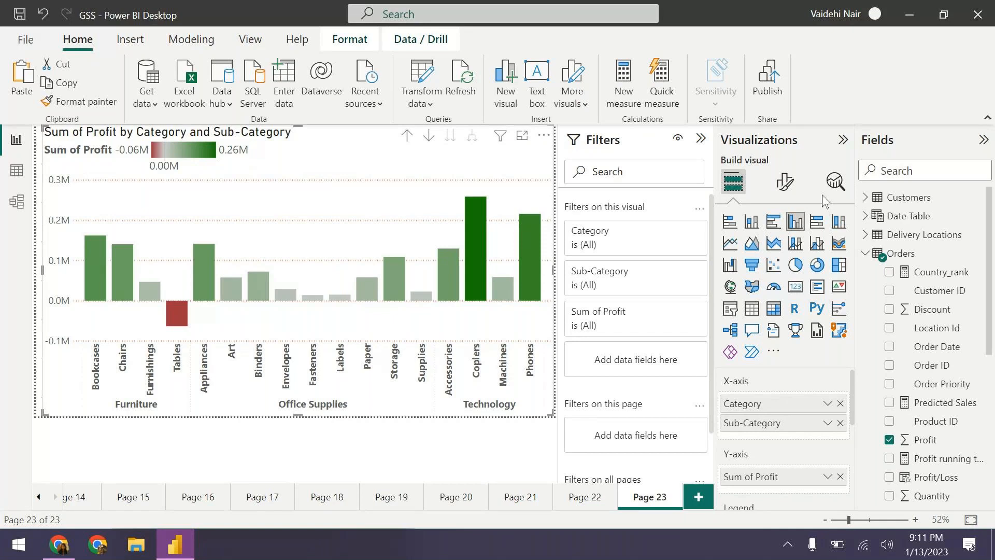
- Add an average line to the profit column chart and turn on the line's data label
click(836, 182)
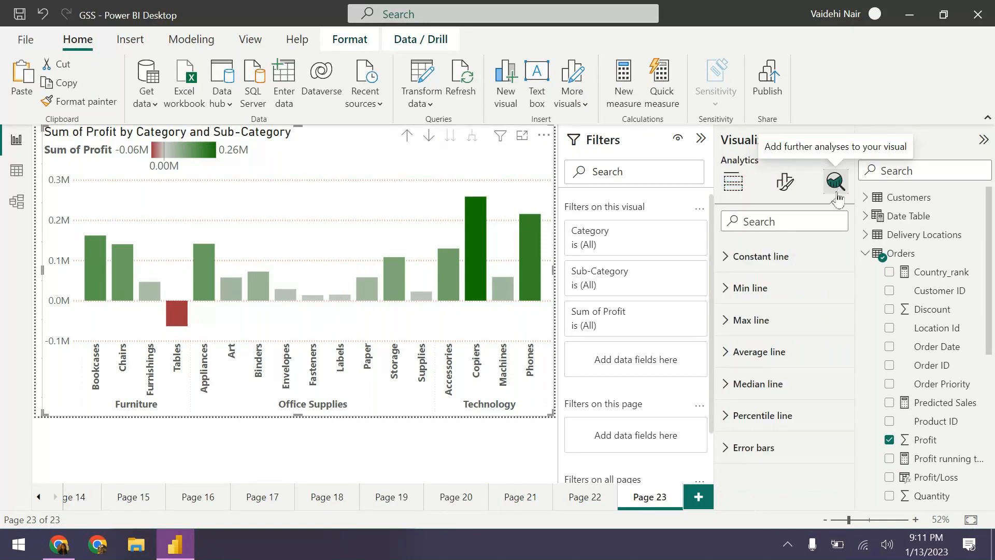
click(813, 342)
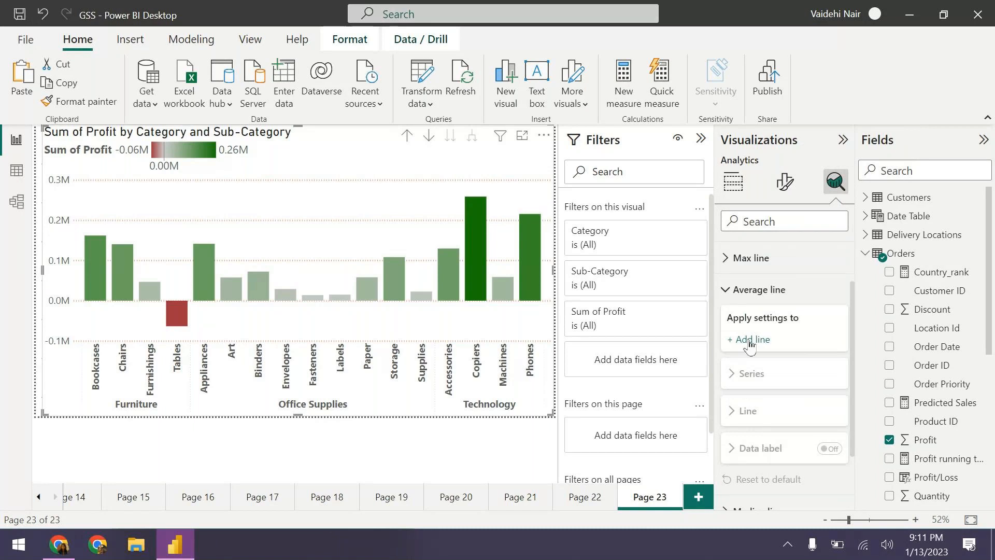
click(750, 340)
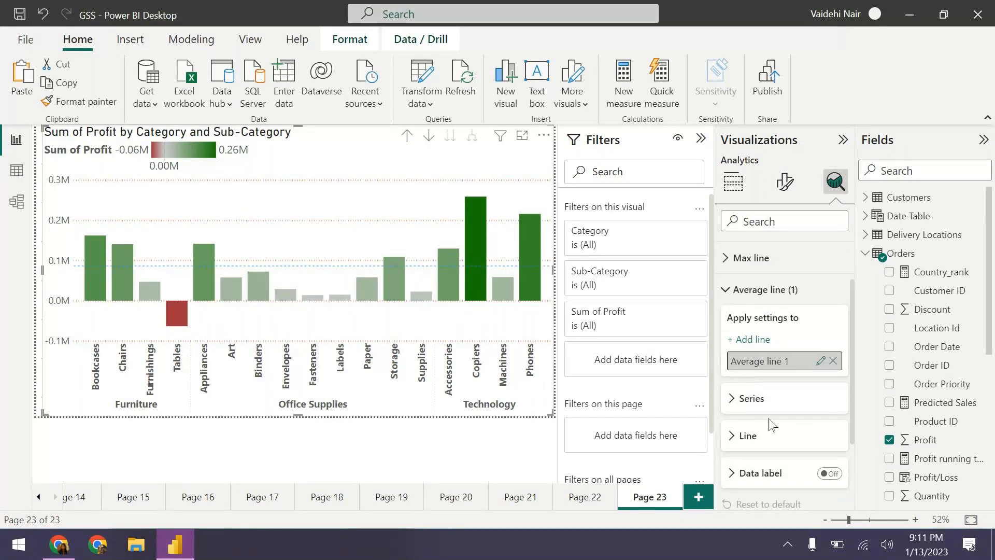
scroll(829, 440, down, 1)
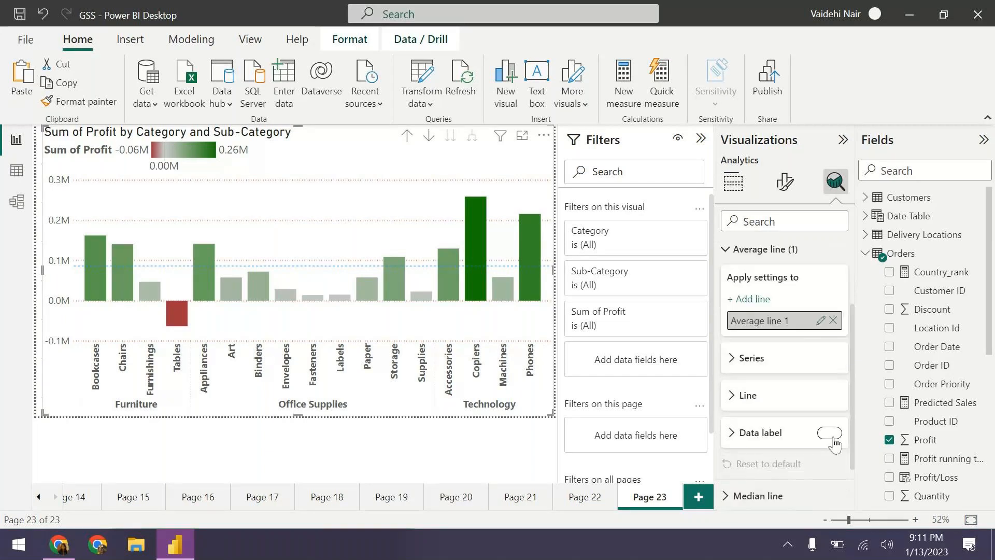
click(832, 436)
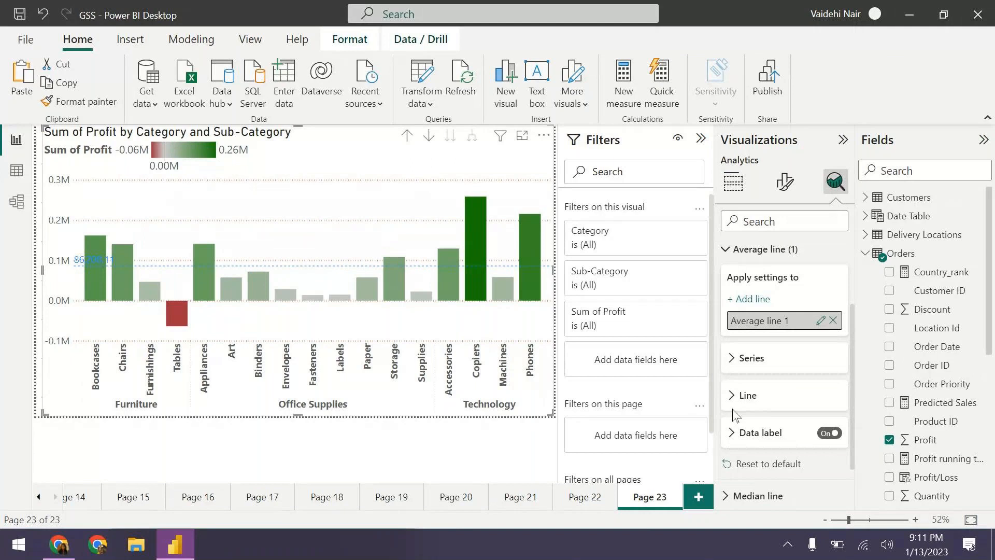
- Format the average line as black (#000000) with 0% transparency and a Solid style
click(746, 396)
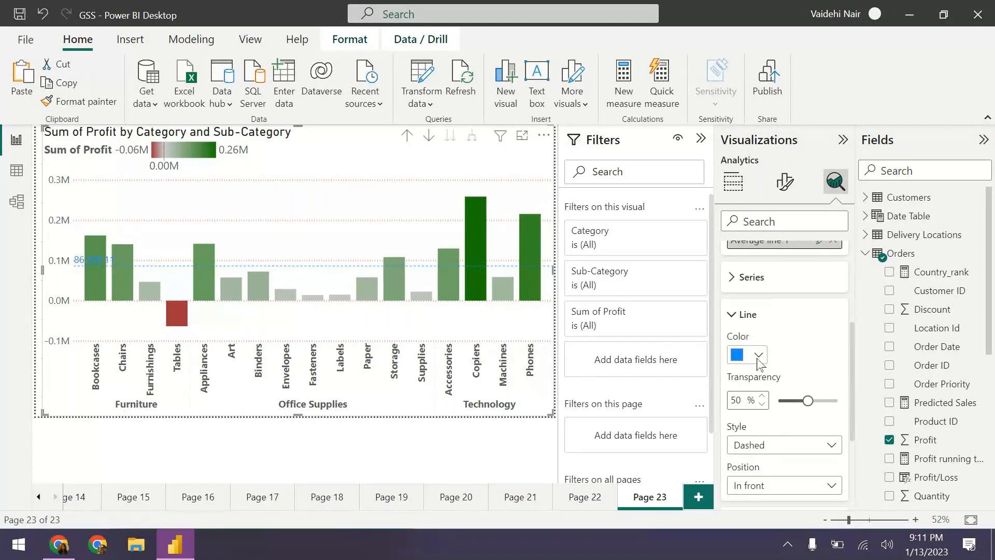
click(758, 355)
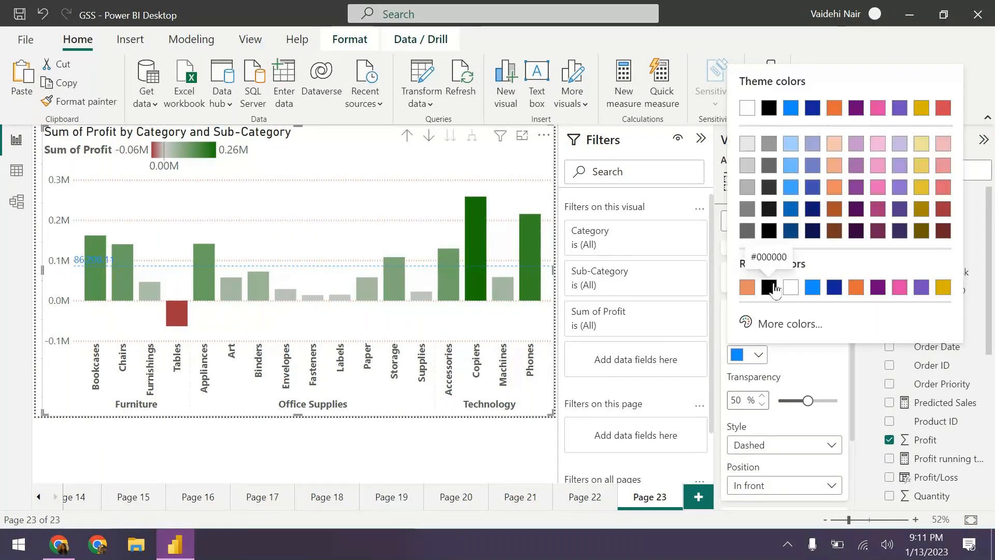
click(768, 286)
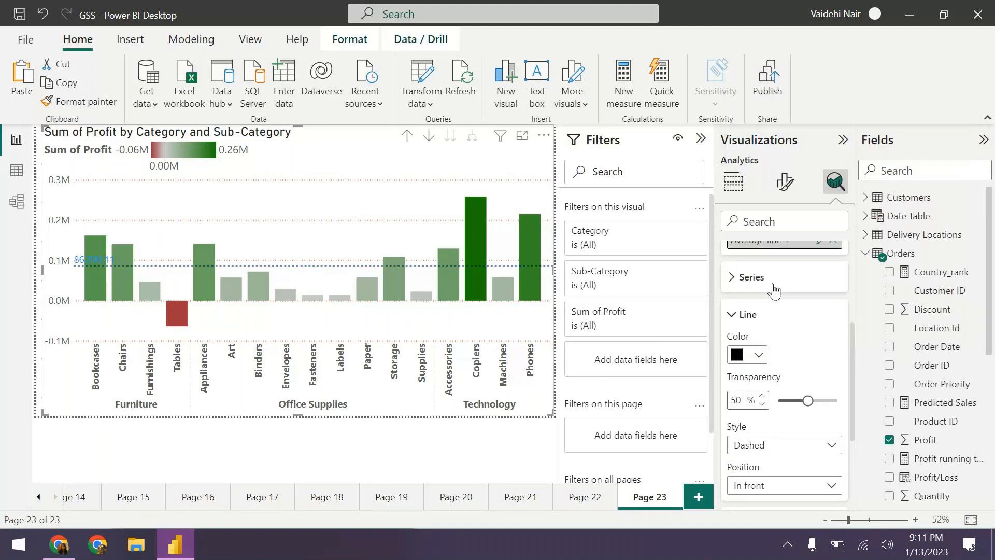
drag(818, 402, 786, 405)
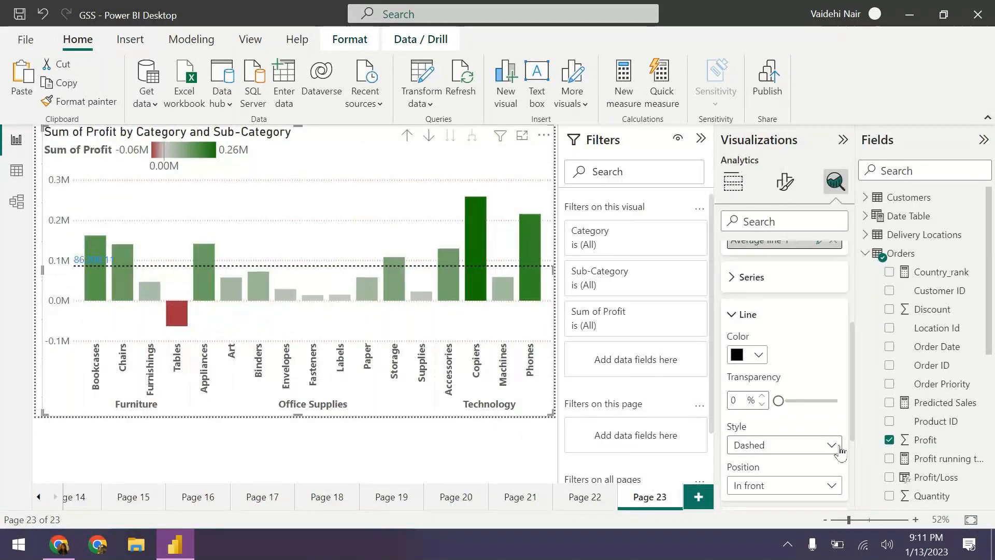
click(762, 486)
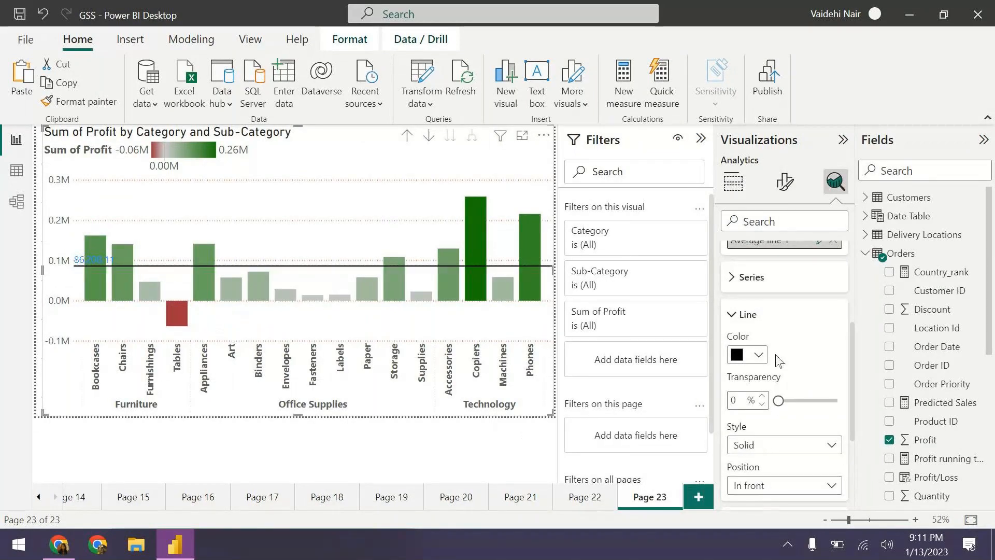
click(827, 320)
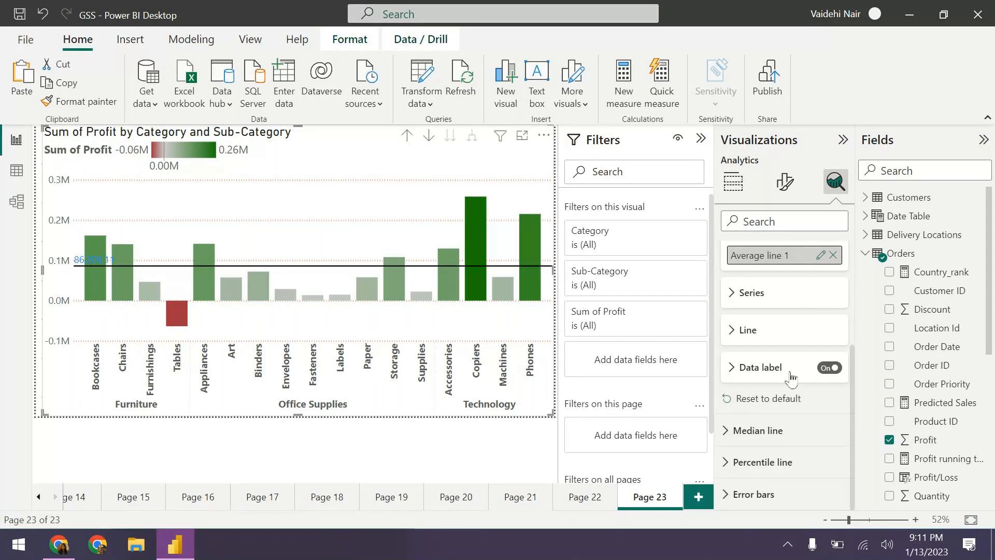
scroll(790, 379, up, 1)
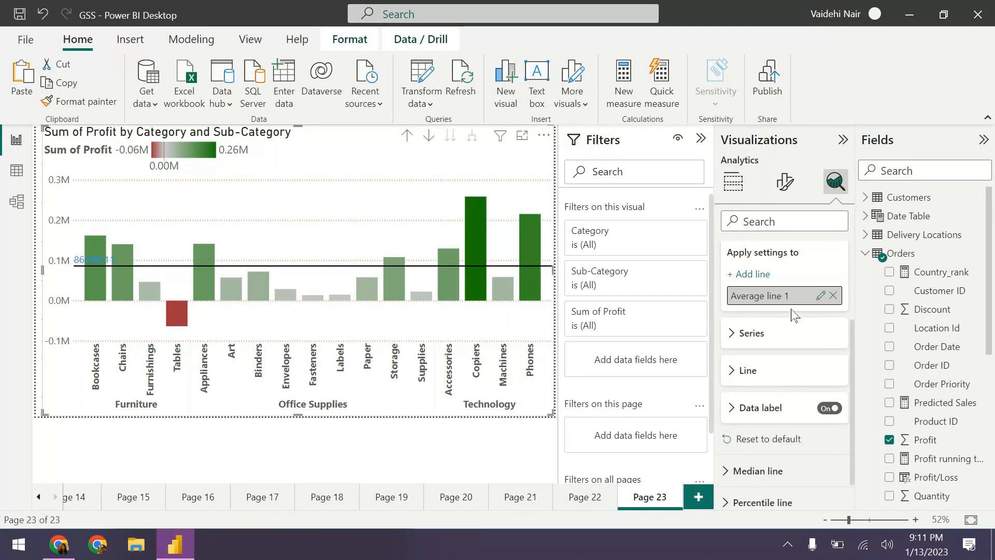
scroll(788, 331, up, 1)
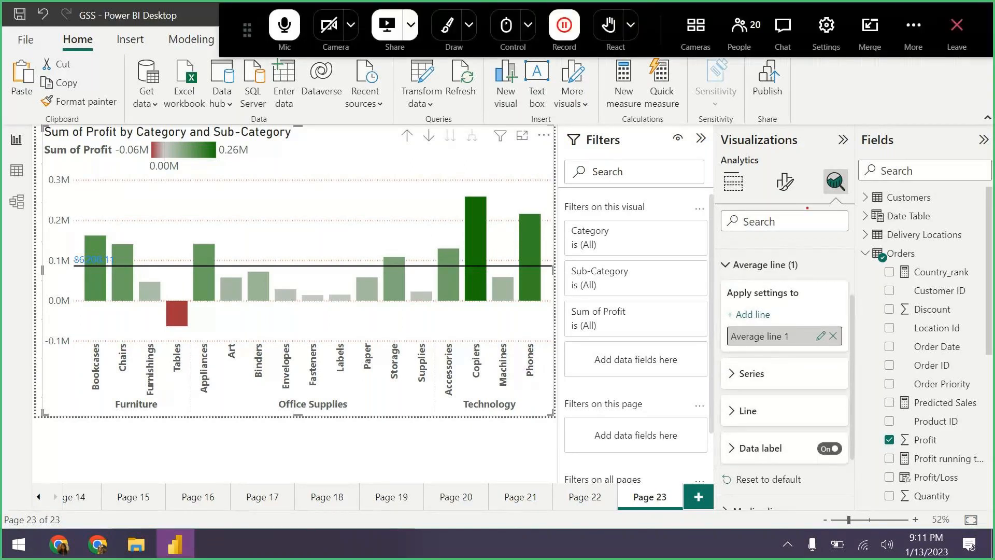
drag(819, 159, 853, 202)
mouse_move(718, 281)
mouse_down()
mouse_move(822, 460)
mouse_move(855, 470)
mouse_up()
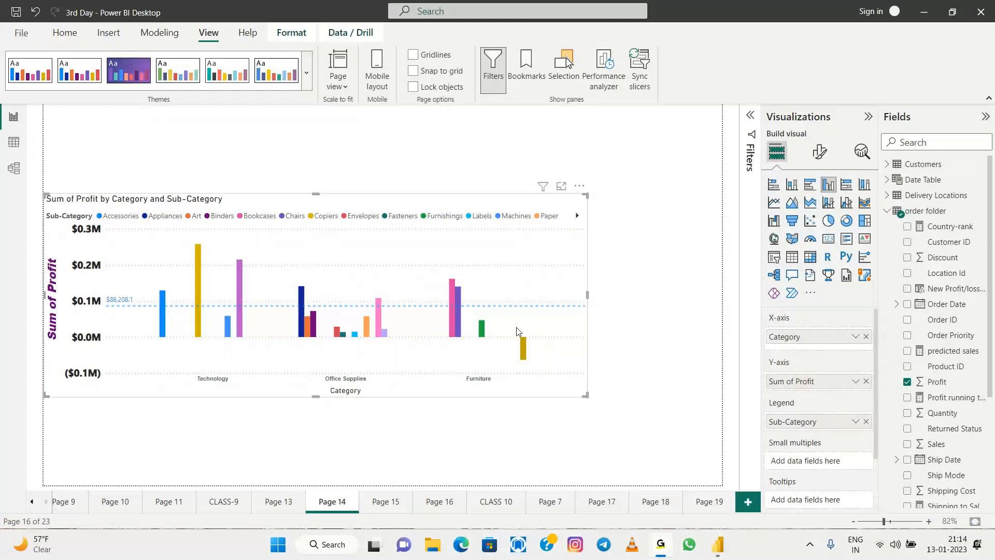
- In the 3rd Day report, move Sub-Category from the chart's legend to the X-axis below Category and open the average line settings
mouse_move(317, 317)
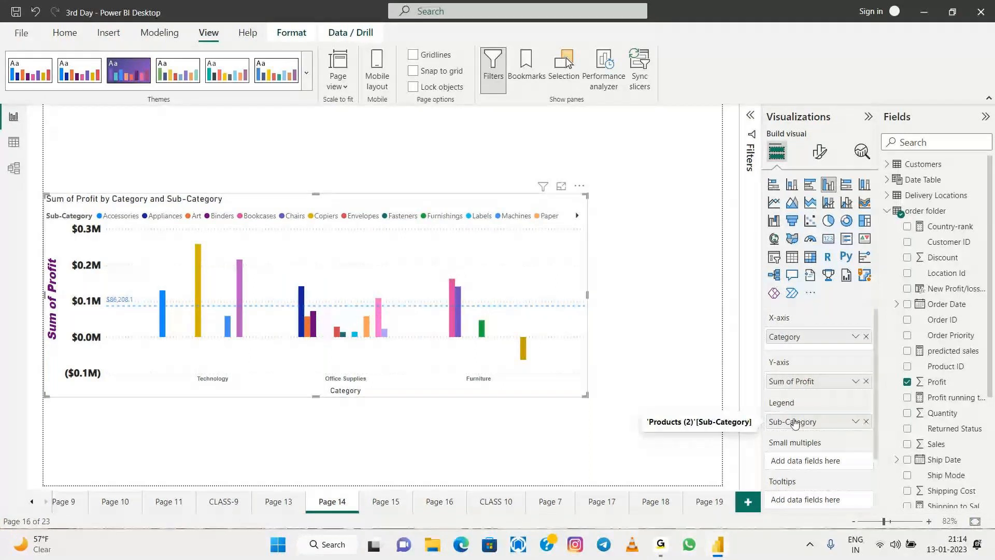
drag(796, 422, 796, 345)
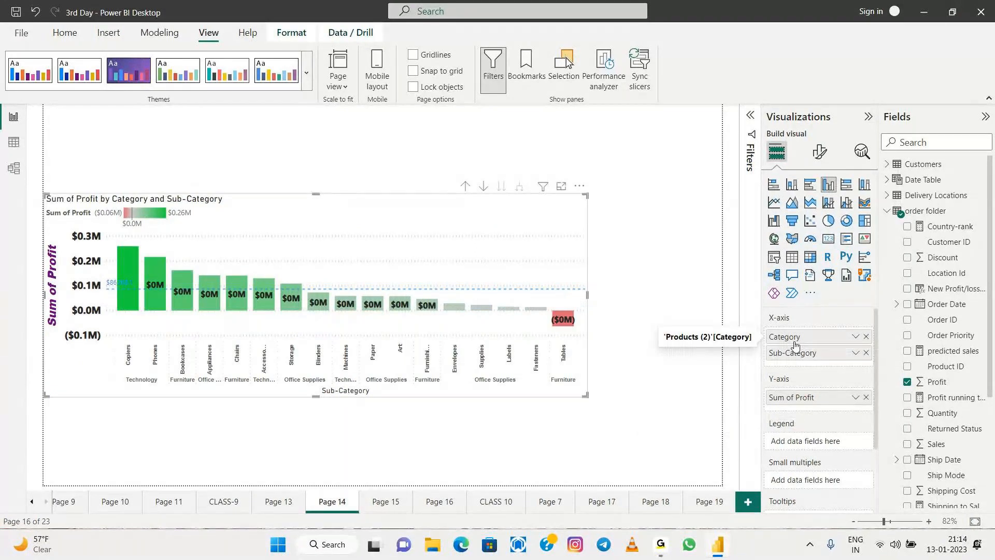
click(860, 152)
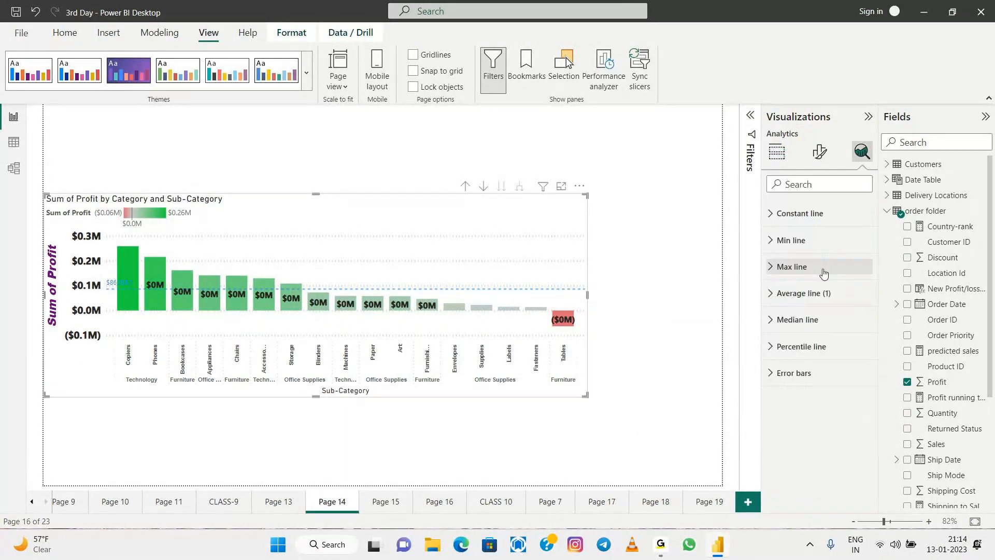
click(769, 294)
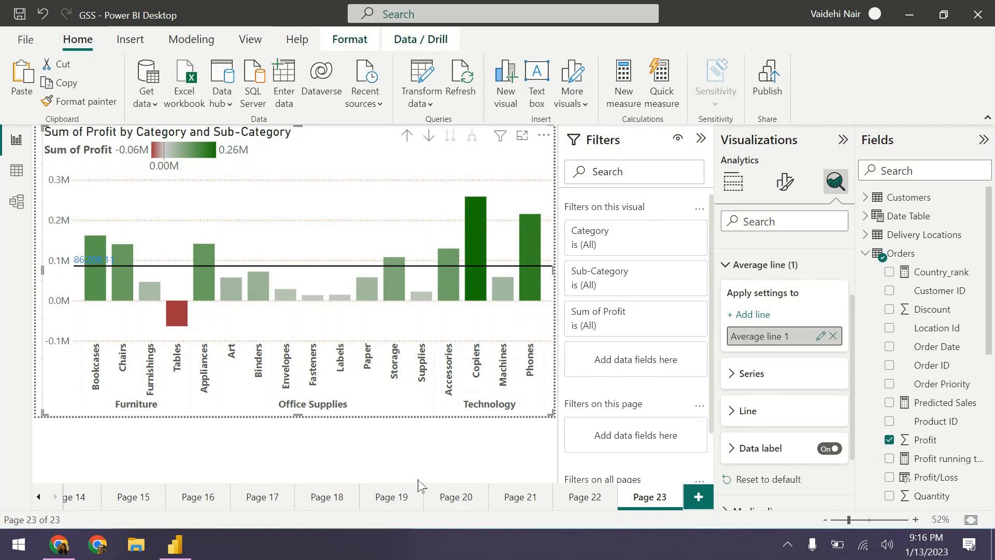
- Switch back to the GSS report and deselect the profit column chart on Page 23
click(267, 444)
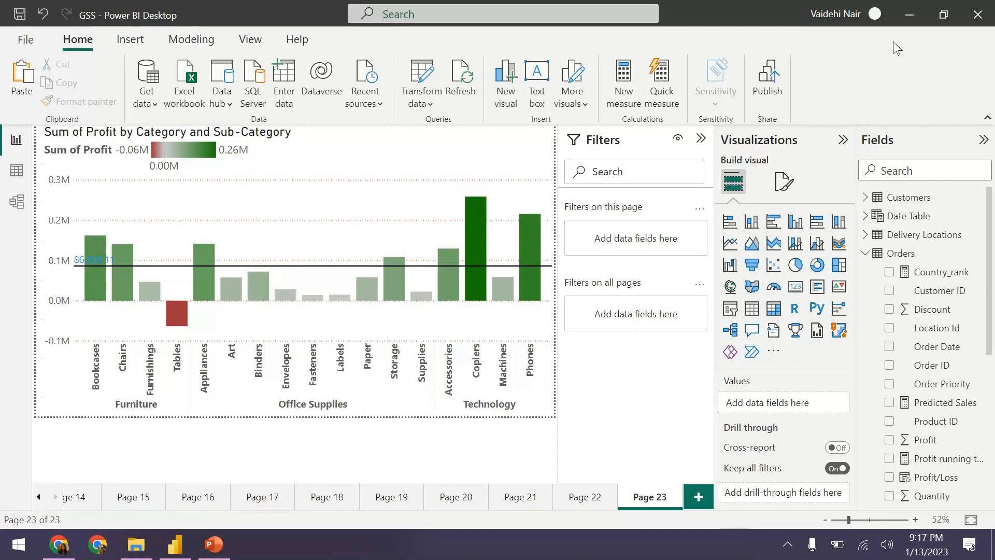
- Save the GSS report while publishing it to My workspace, and open the published report in the Power BI service
click(871, 14)
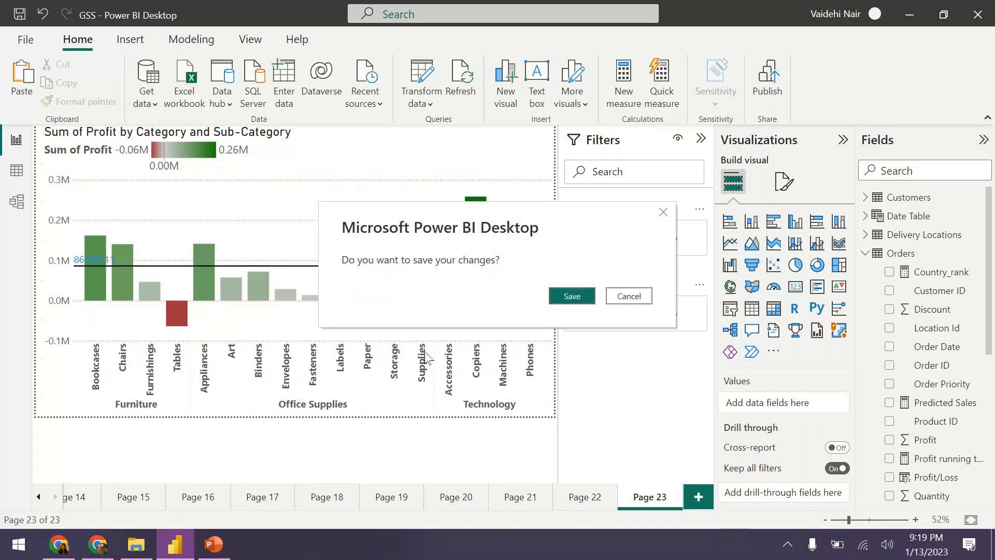
click(572, 298)
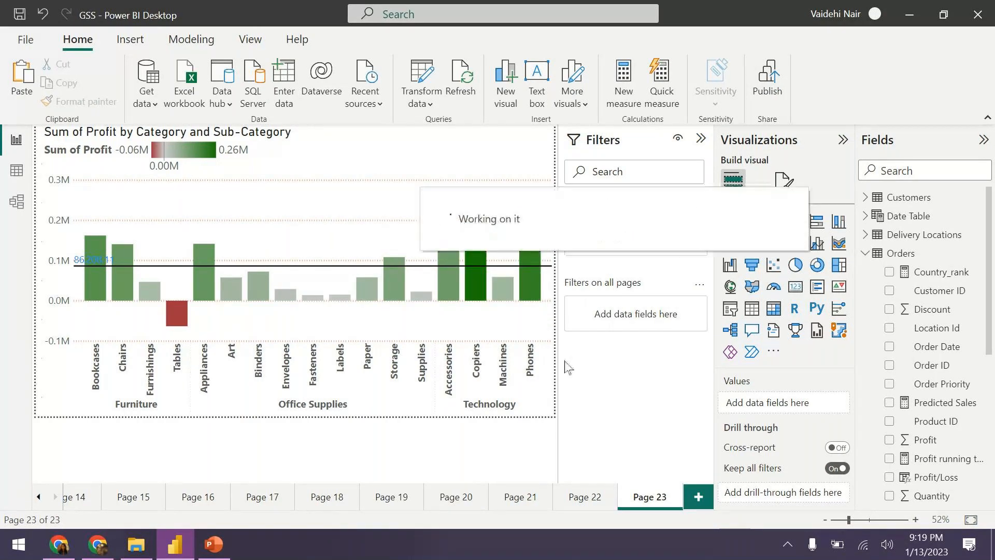
click(316, 229)
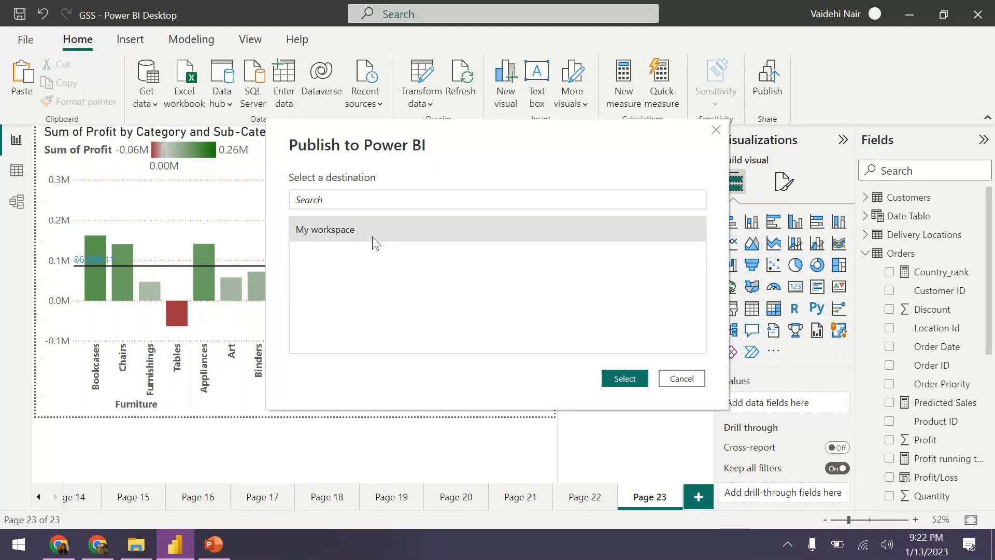
click(625, 379)
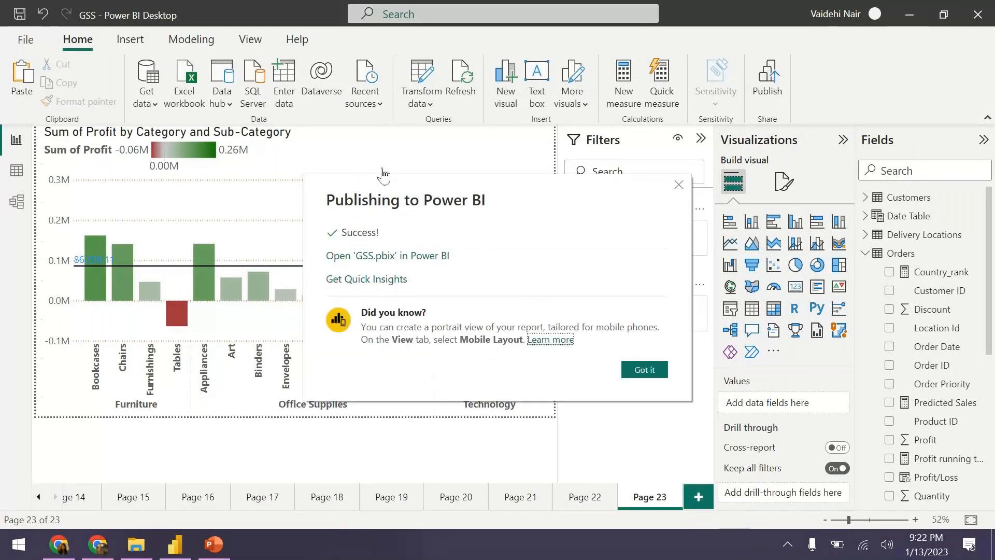
click(392, 260)
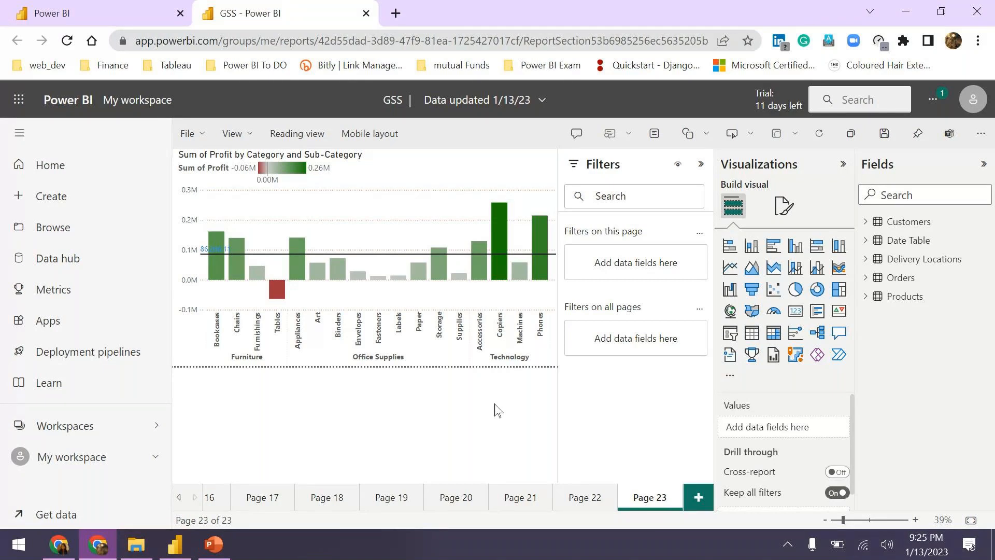
- In reading view, pin the Page 23 profit column chart to a new dashboard named Global SuperStore, keeping the current theme
click(289, 136)
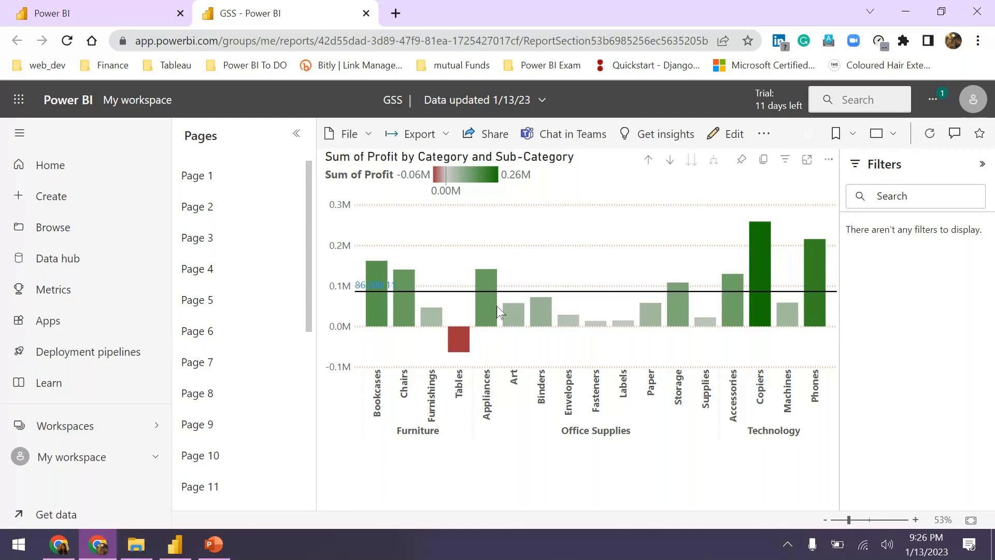
mouse_move(409, 331)
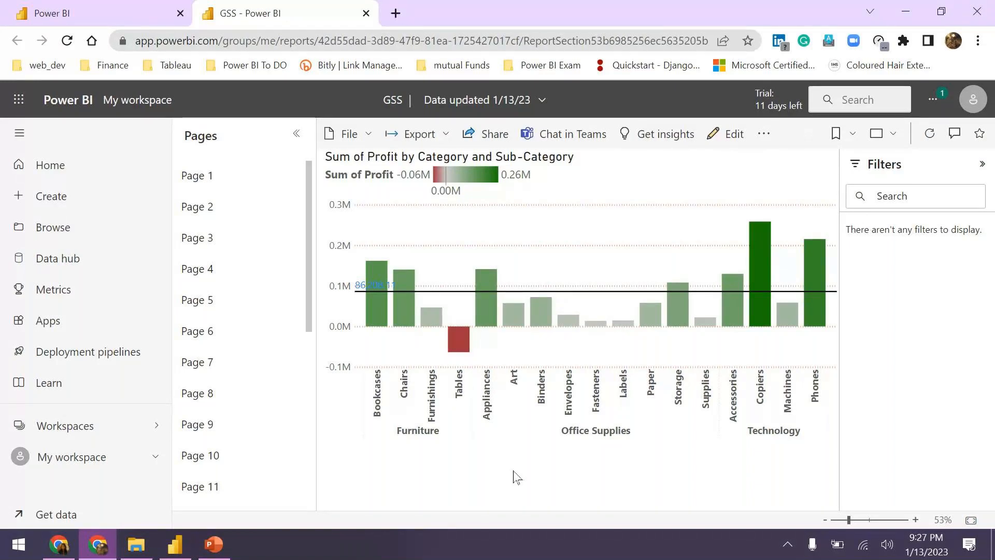
click(631, 184)
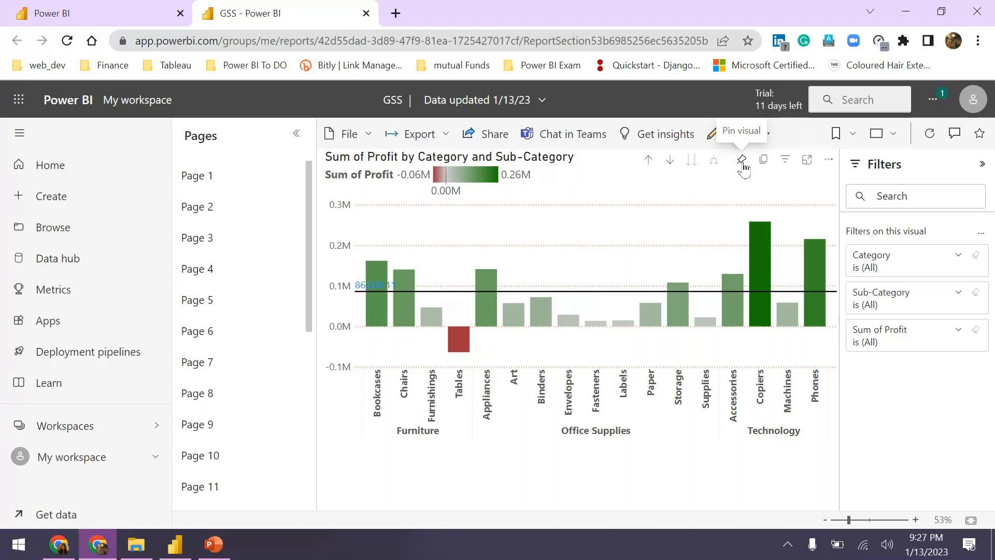
click(742, 161)
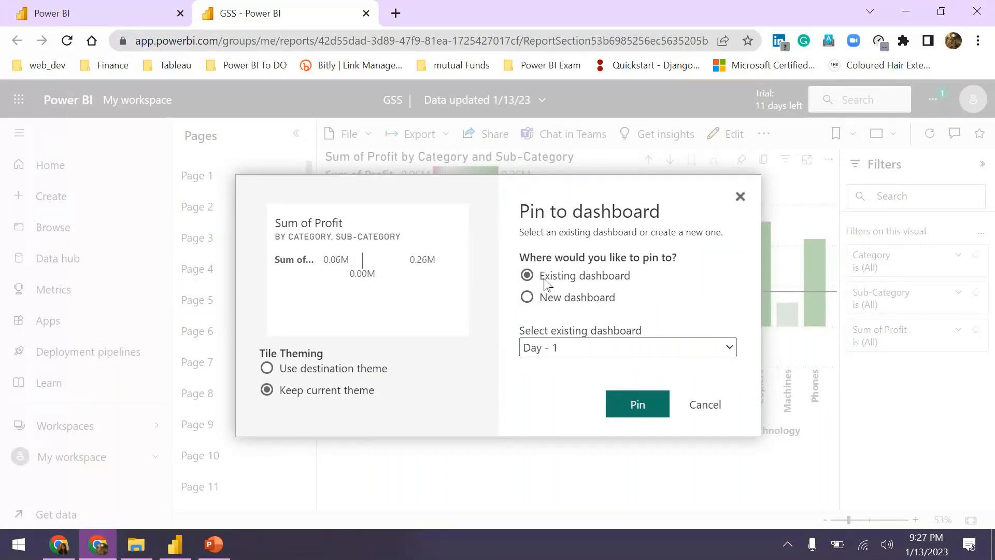
click(527, 297)
click(547, 347)
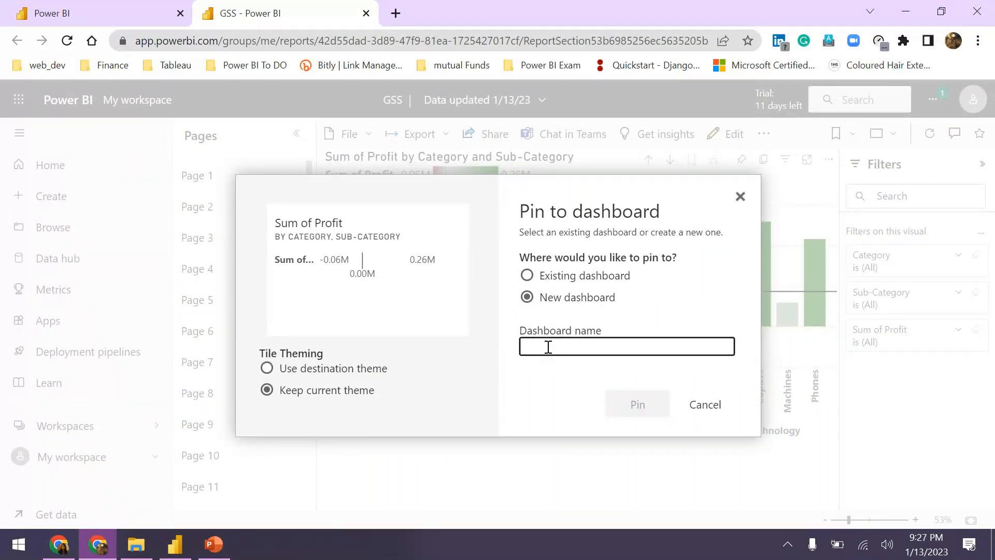
text(Global SUper)
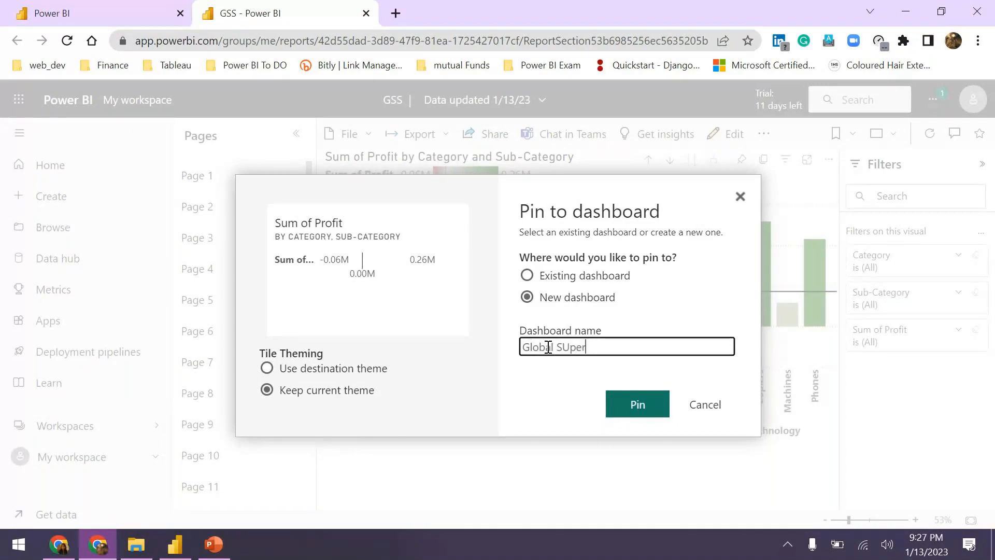
text(Store)
click(561, 349)
key(Delete)
text(u)
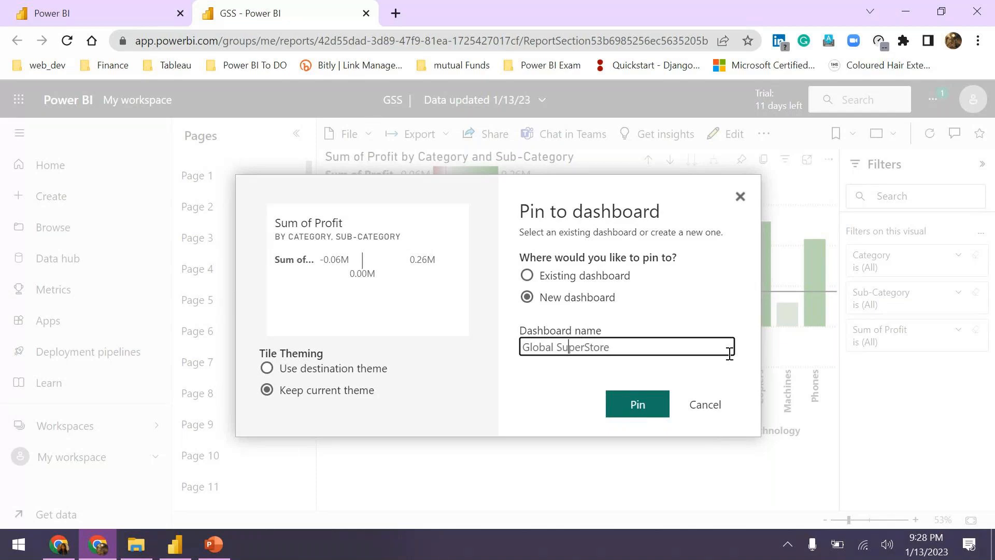
click(620, 412)
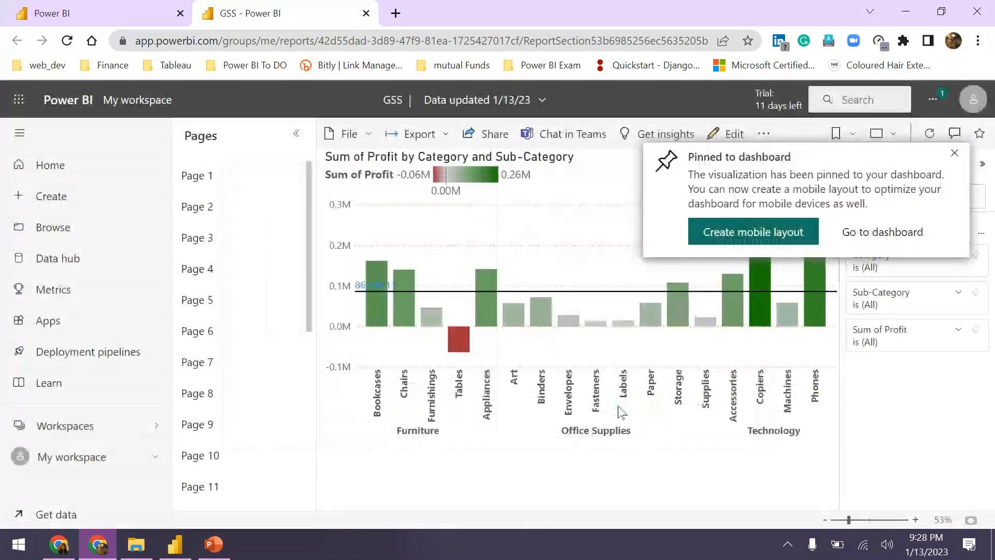
- Go to the Global SuperStore dashboard and view its sharing options without granting access
click(875, 235)
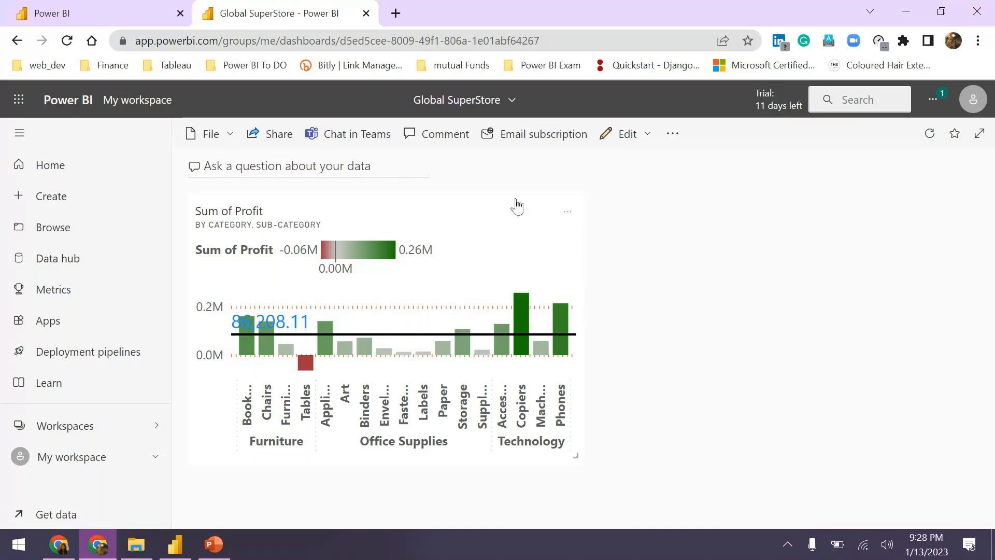
click(264, 136)
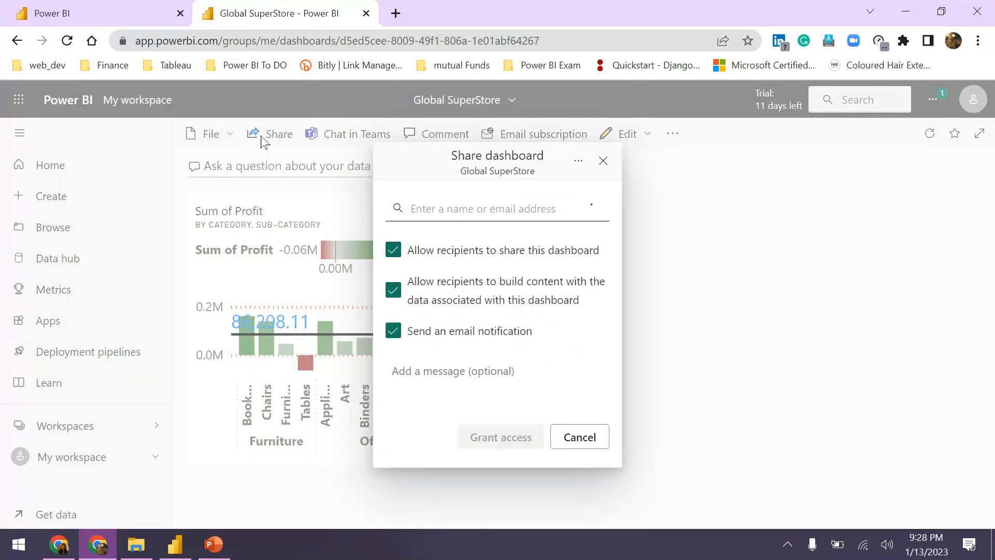
click(604, 162)
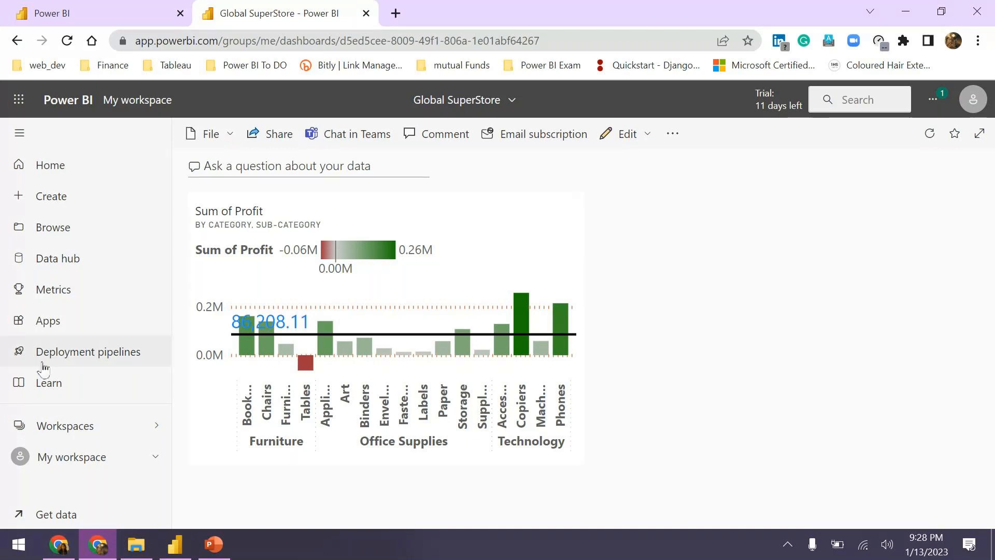
- Browse My workspace, viewing the published GSS report and the Global SuperStore dashboard
click(89, 458)
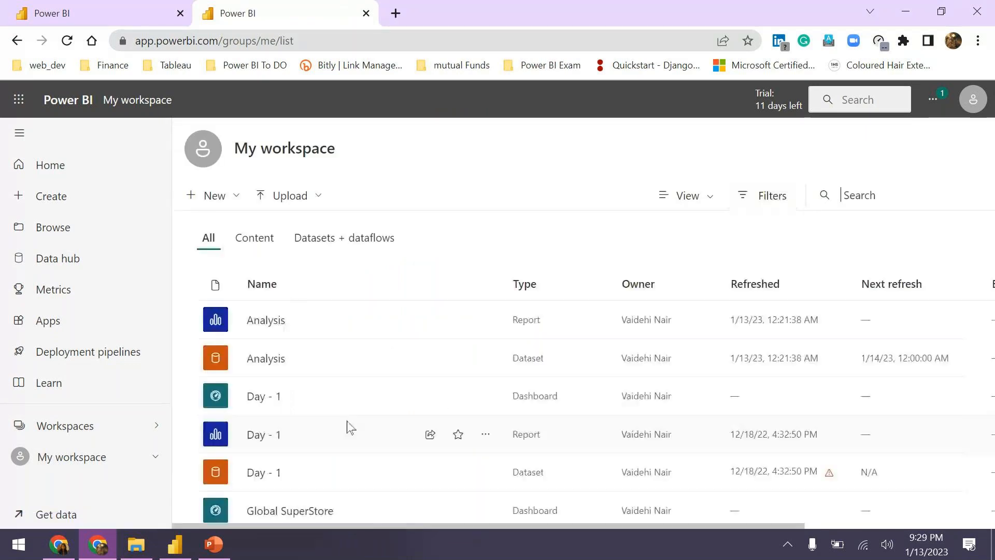
scroll(347, 424, down, 3)
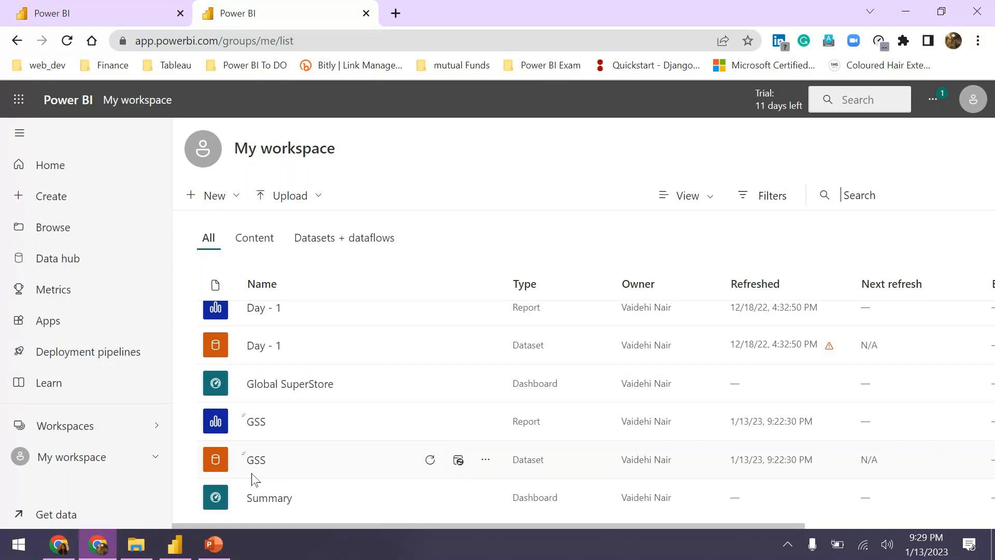
click(256, 422)
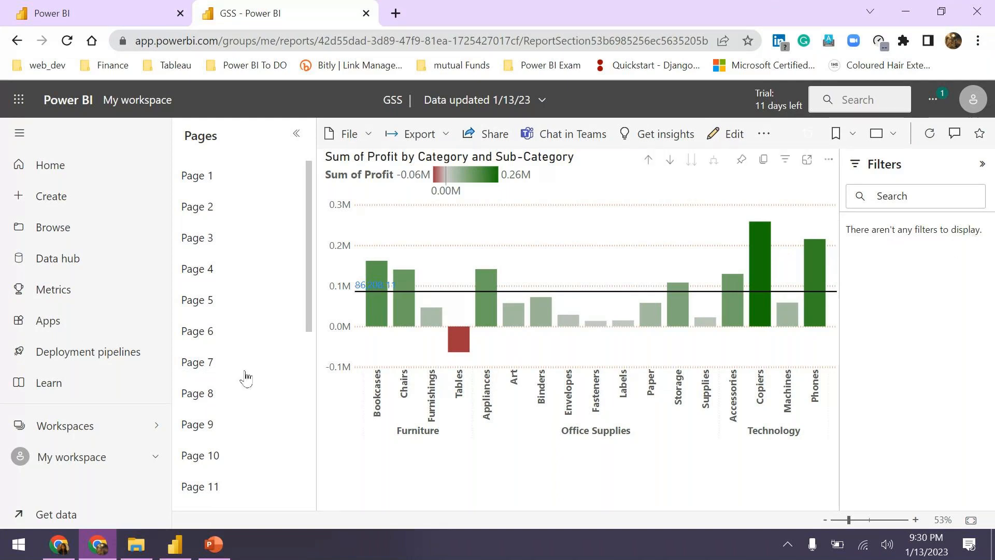
click(95, 458)
scroll(399, 438, down, 2)
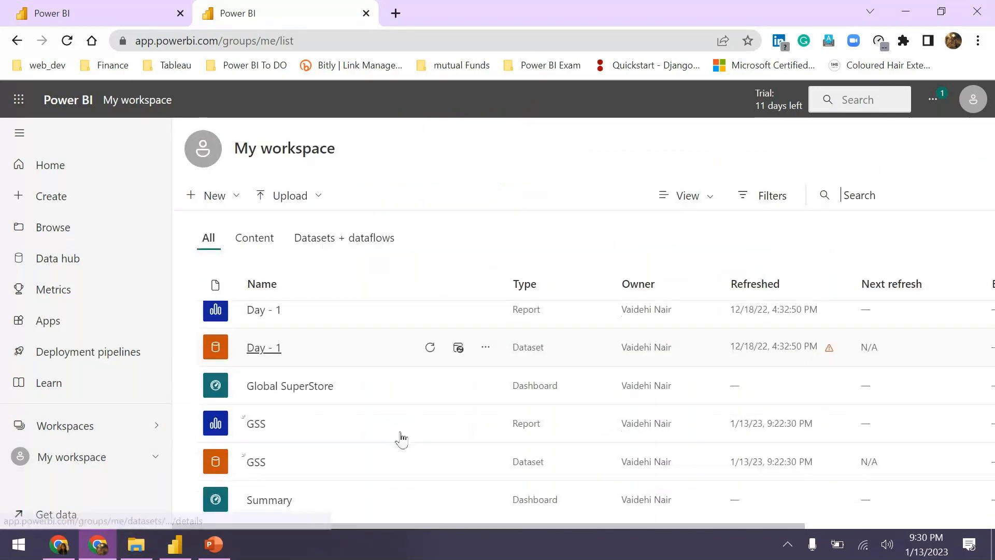
click(303, 393)
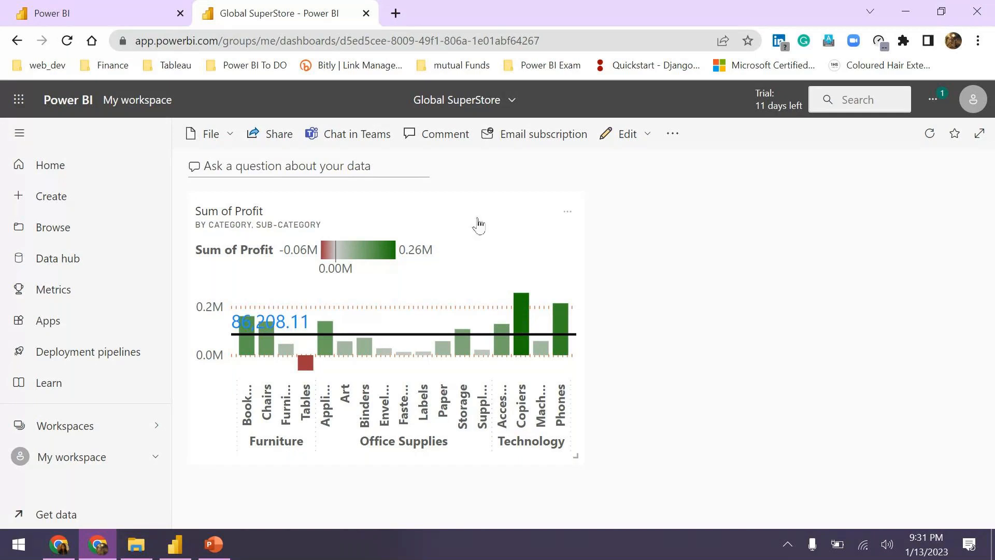
- Reopen the GSS report from My workspace and display the sales-versus-profit scatter chart on Page 21
click(73, 456)
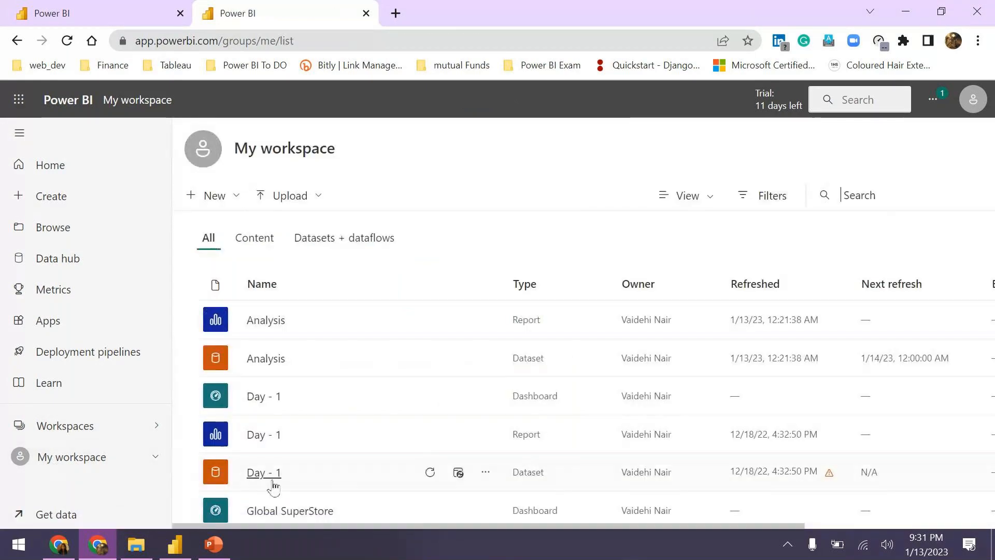
scroll(273, 487, down, 2)
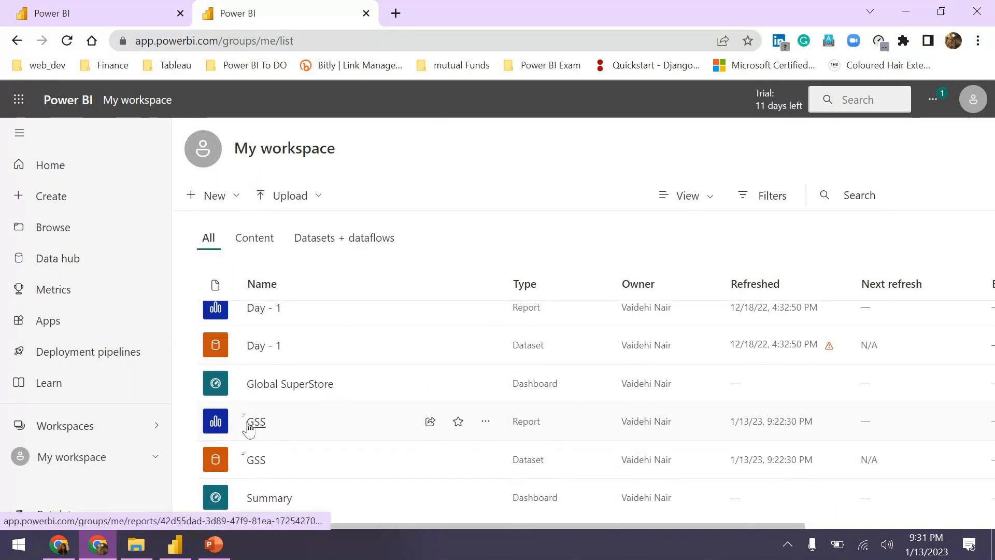
click(249, 429)
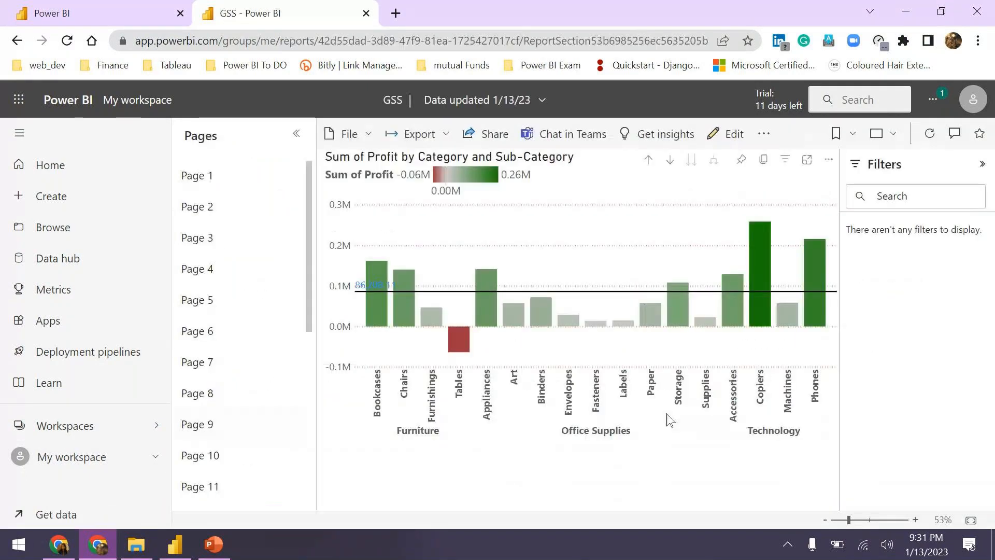
click(243, 430)
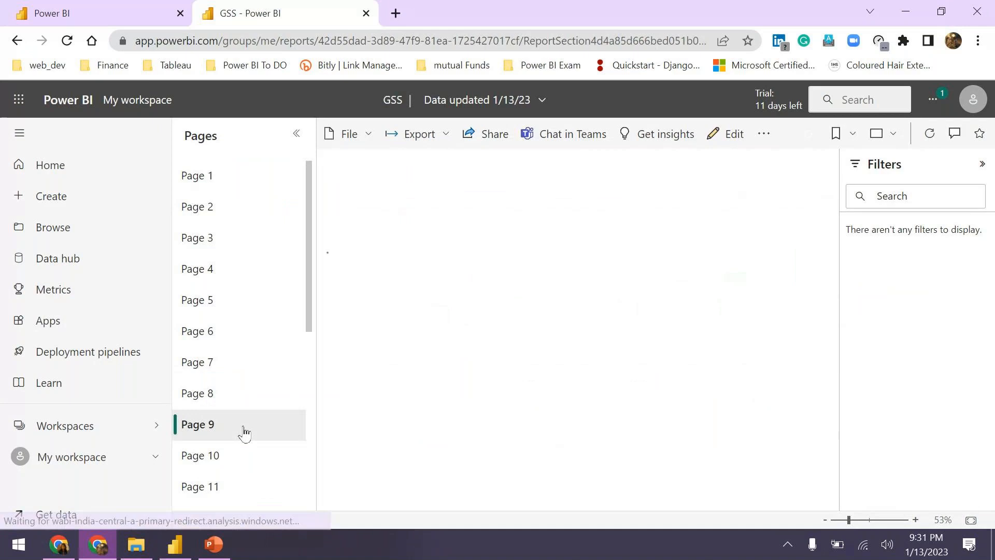
click(238, 458)
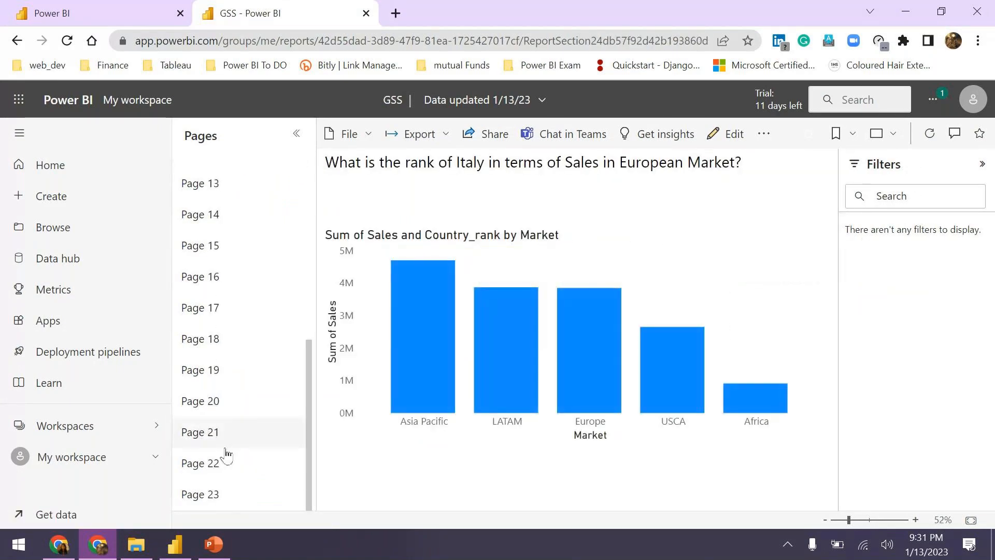
click(226, 457)
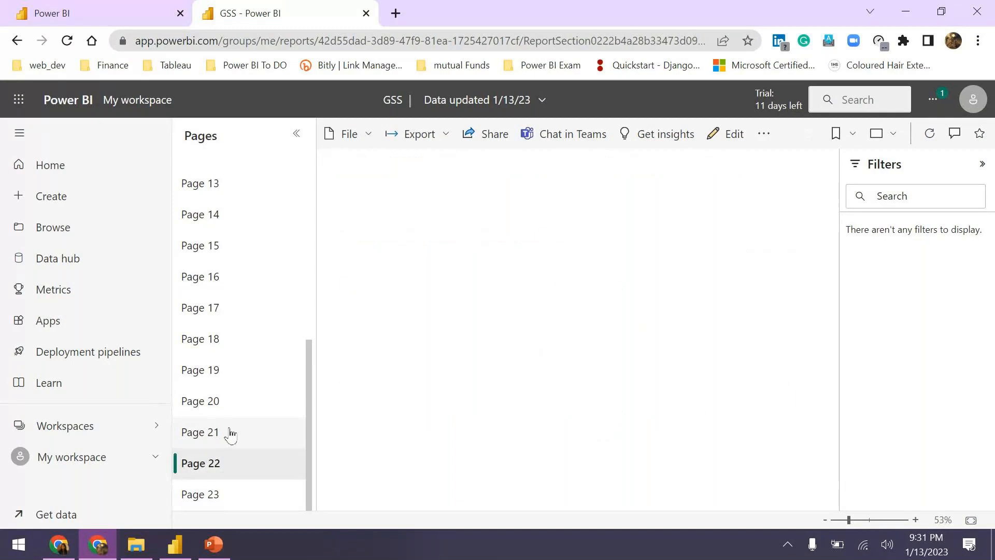
click(230, 434)
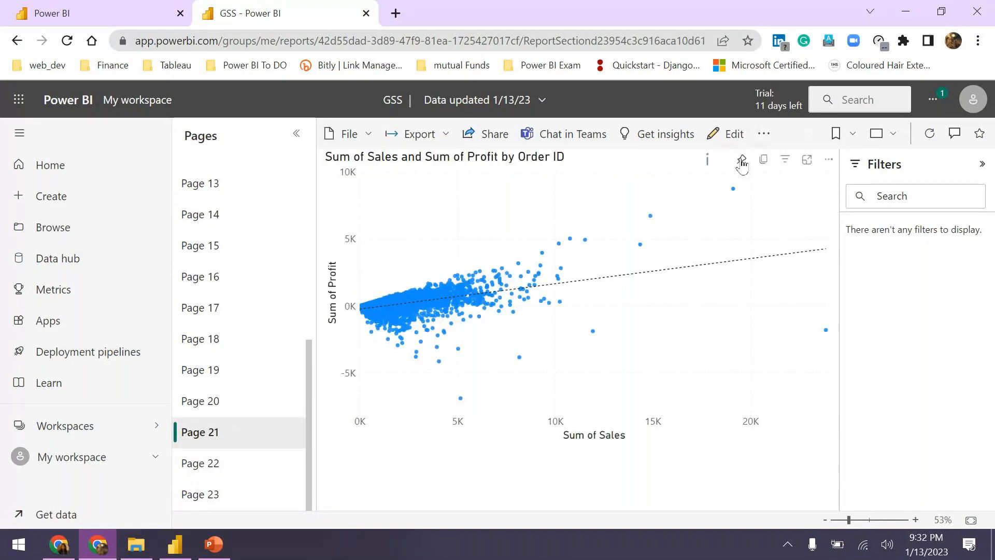
- Pin the Page 21 scatter chart to the existing Global SuperStore dashboard with its current theme and dismiss the notification
click(743, 161)
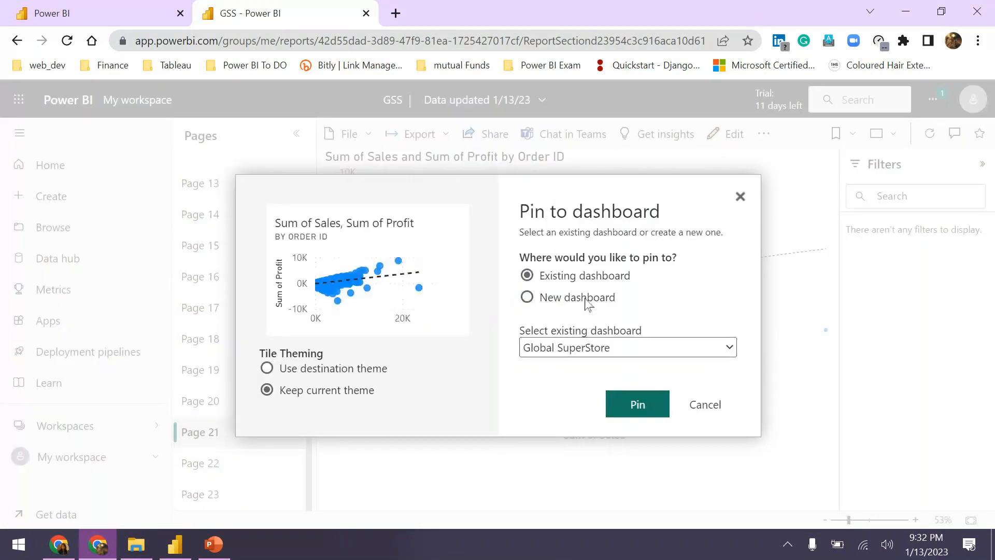
click(641, 409)
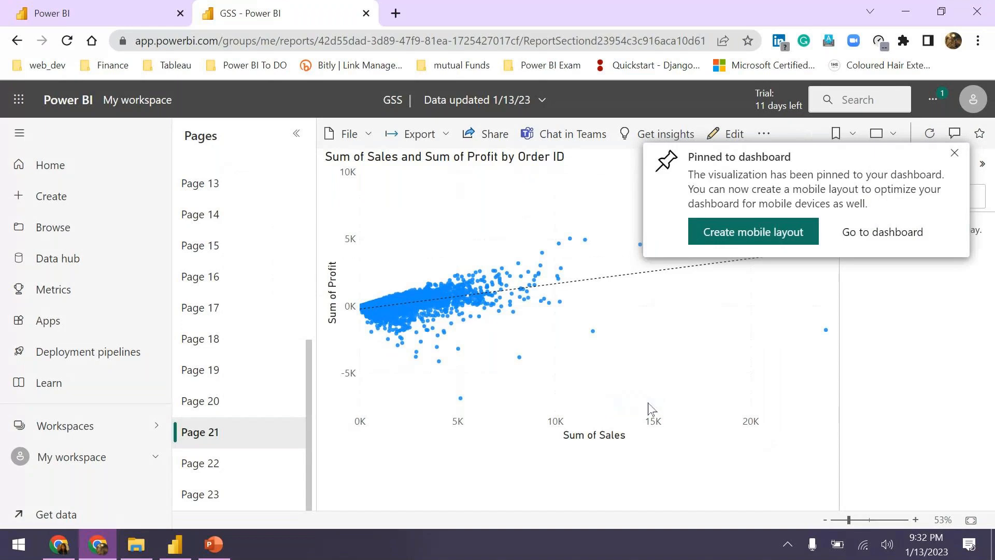
click(954, 152)
click(933, 99)
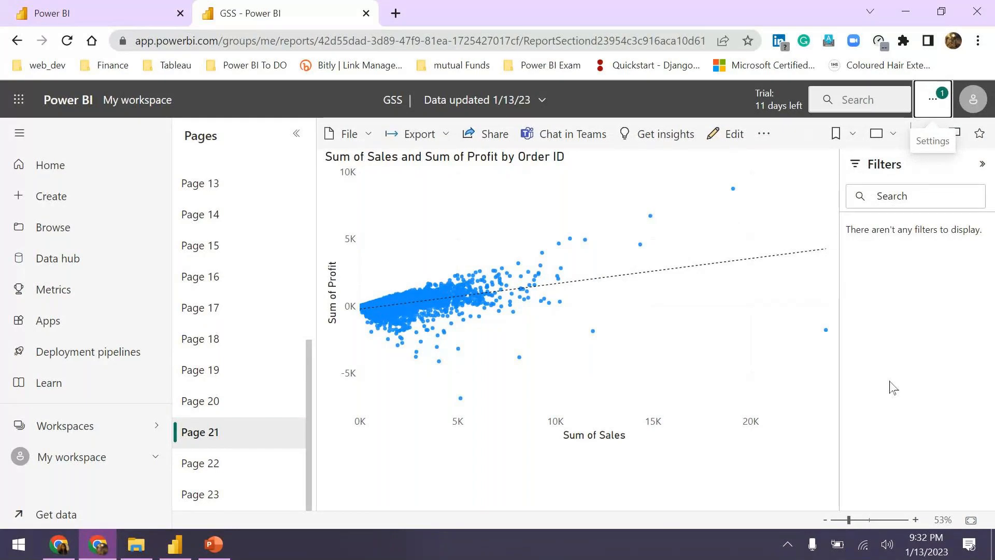
- Review both pinned charts on the Global SuperStore dashboard and return to the content list of My workspace
click(82, 464)
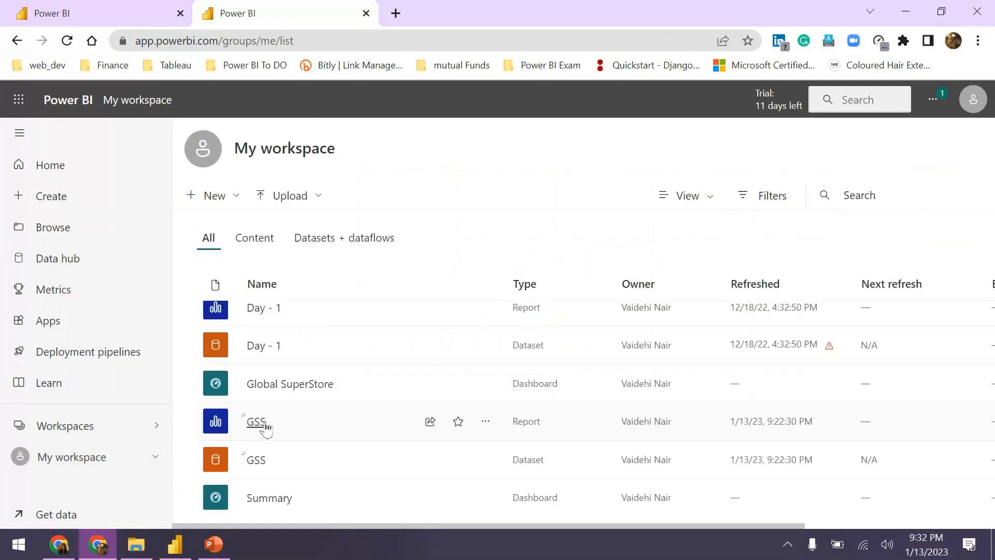
click(269, 394)
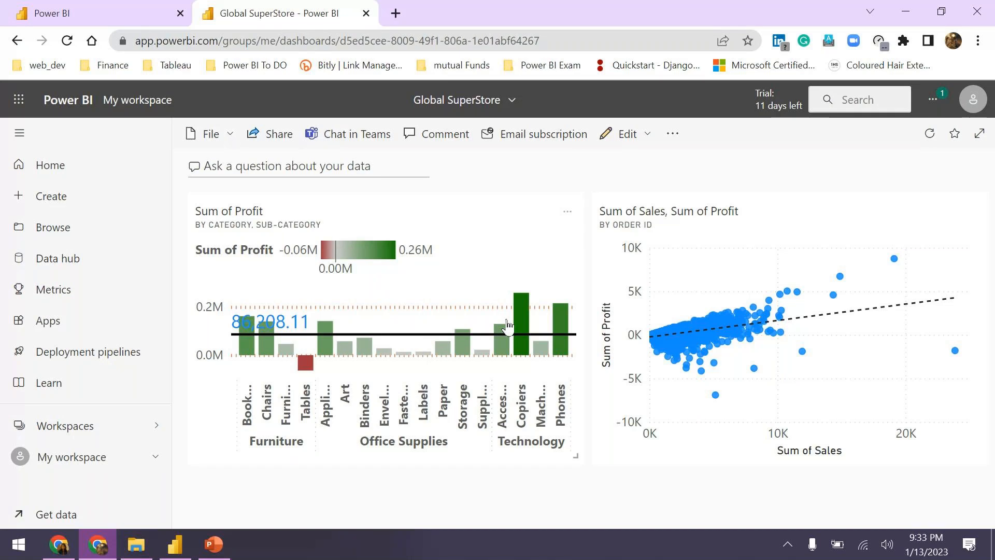
click(95, 468)
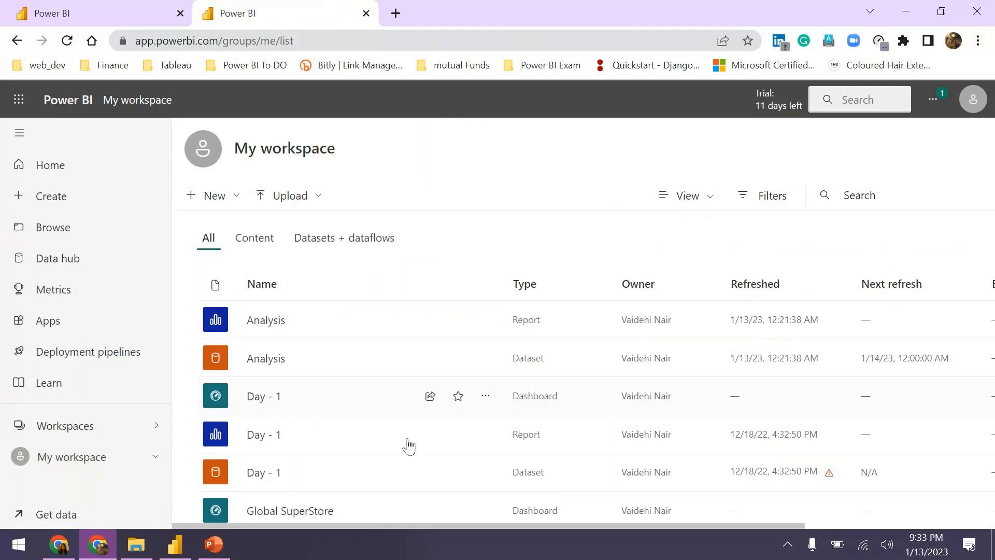
scroll(310, 397, down, 3)
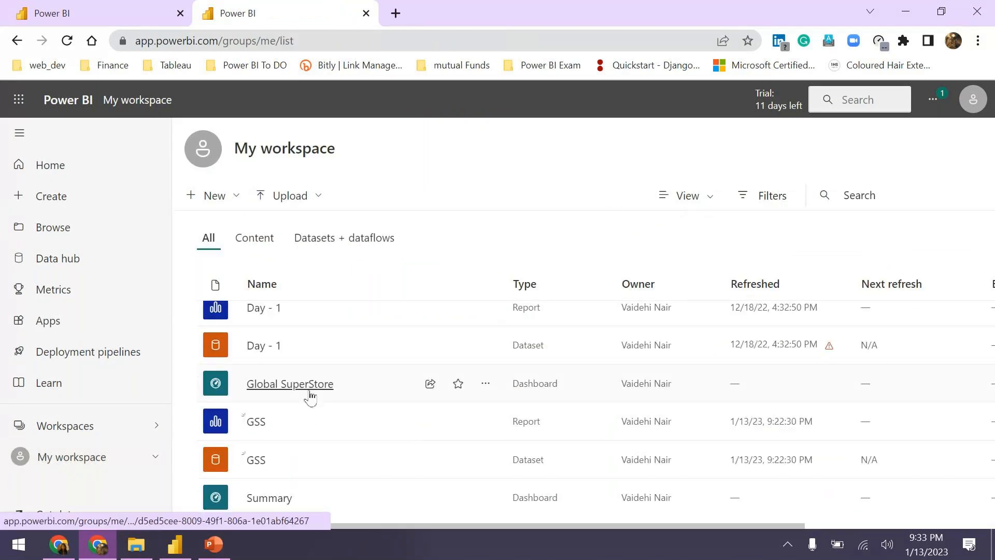
- Open the GSS report from My workspace and browse its pages, including Pages 10, 16, 19, 20, 21 and 23
click(267, 422)
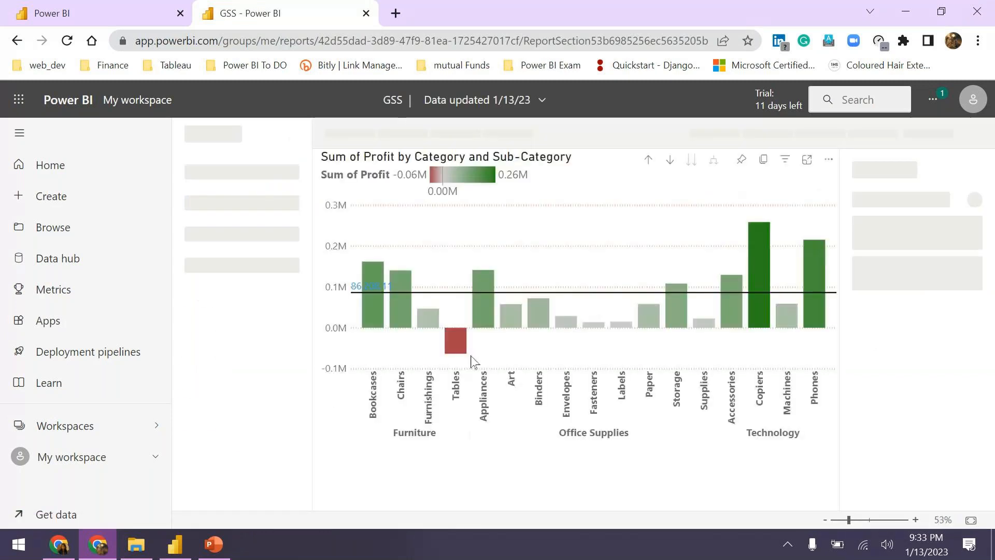
click(219, 439)
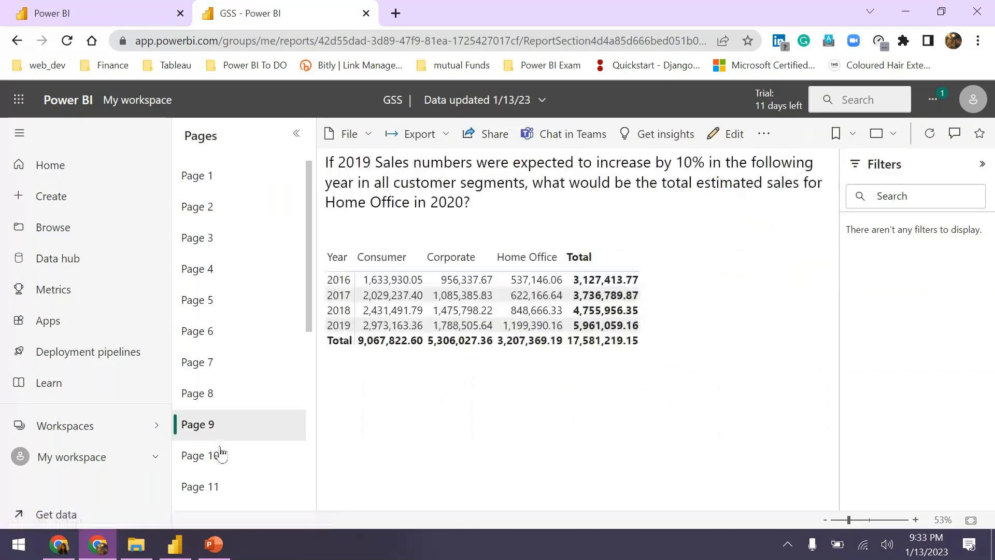
click(221, 454)
scroll(234, 394, down, 7)
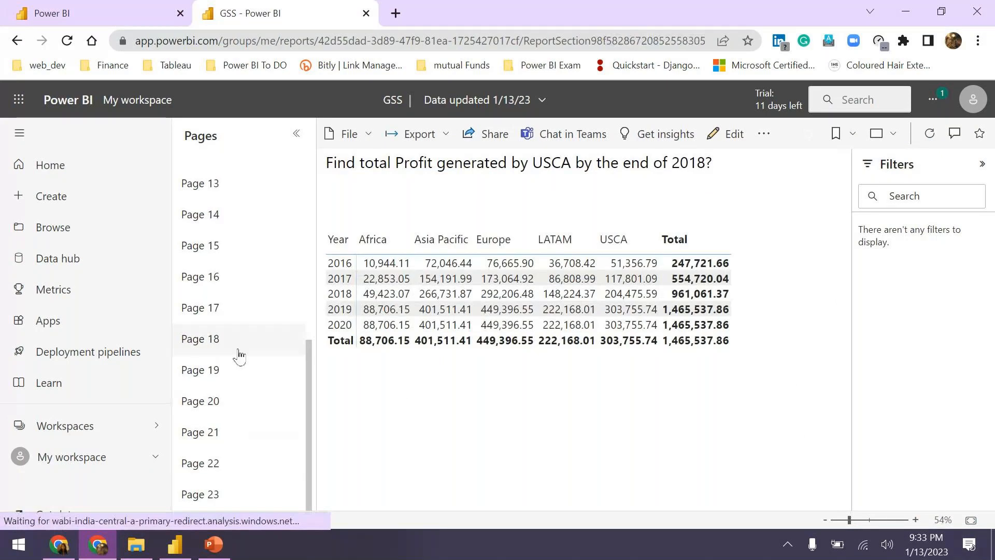
click(239, 370)
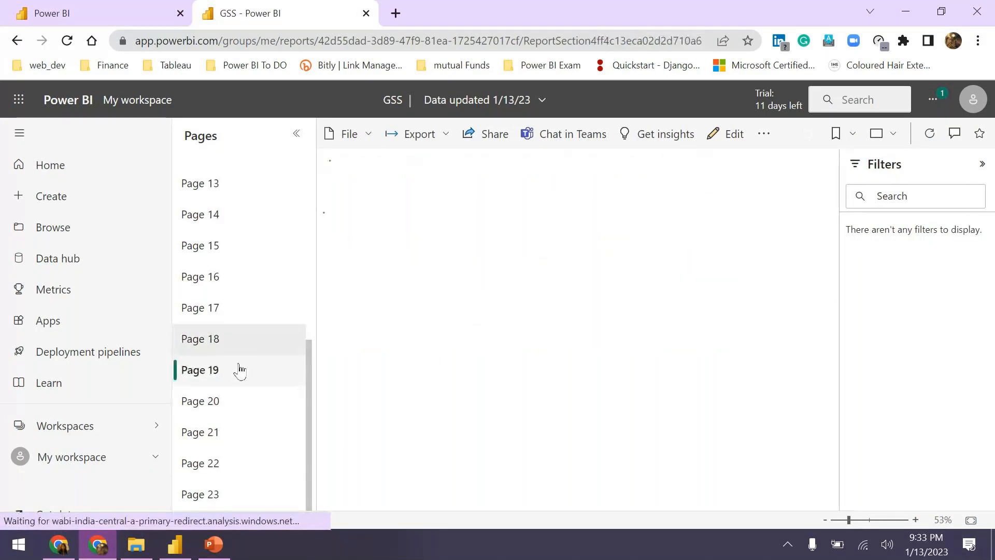
click(234, 400)
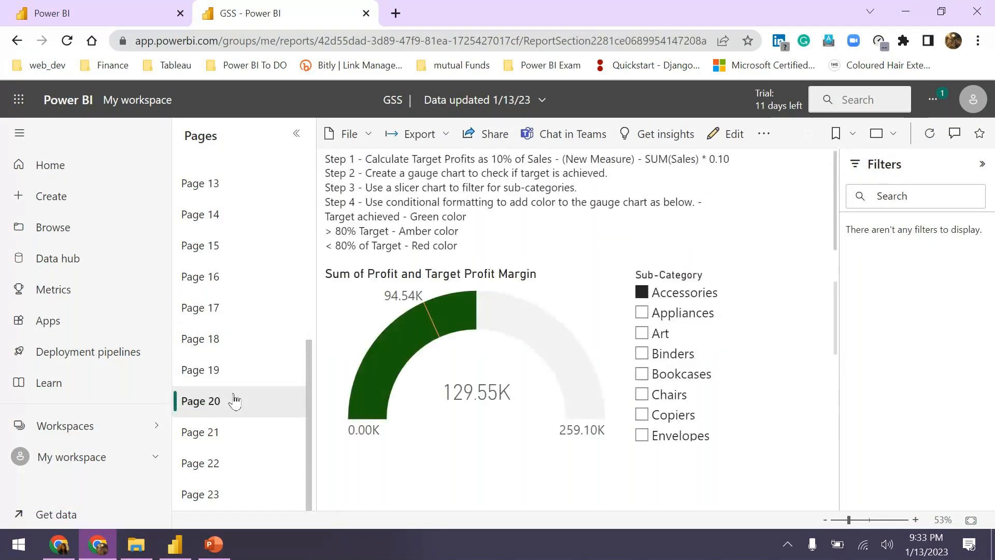
click(216, 433)
click(231, 284)
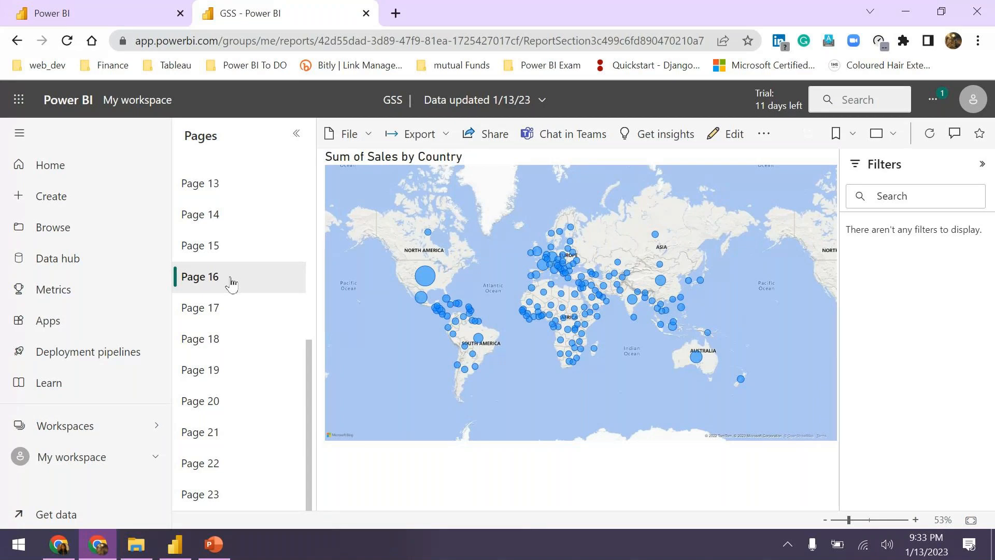
click(216, 489)
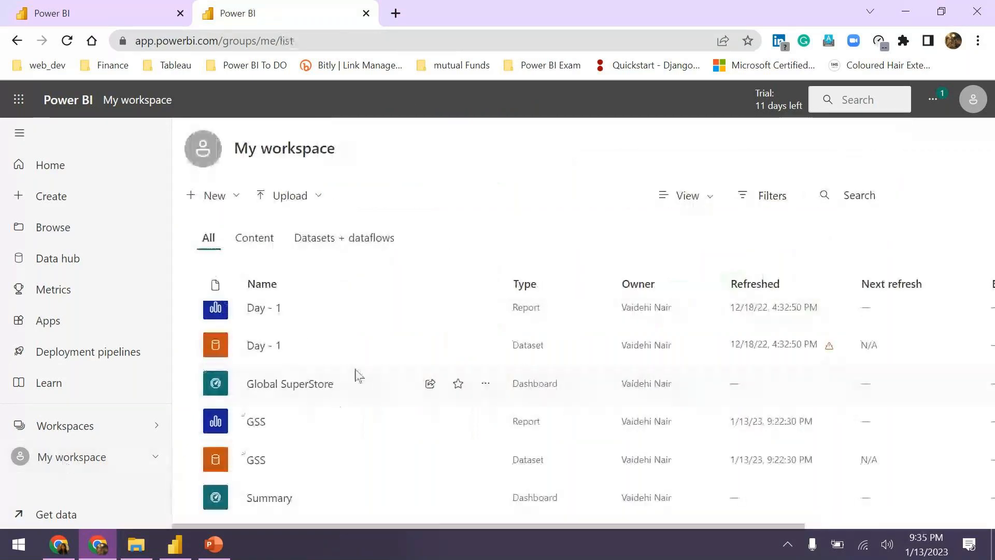
- Compare the types of the two GSS items and the Global SuperStore item in the My workspace content list
drag(545, 459, 503, 465)
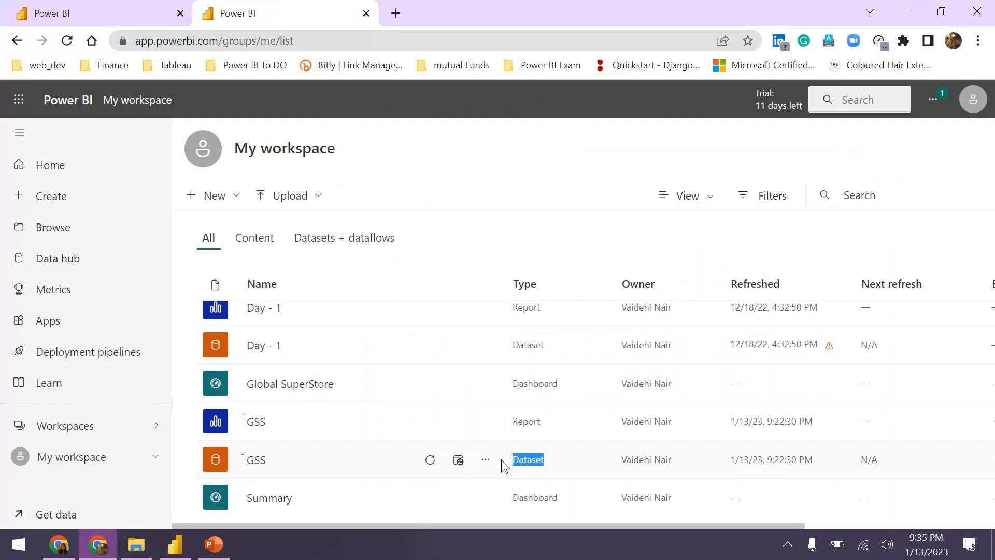
click(534, 459)
double_click(532, 459)
double_click(525, 422)
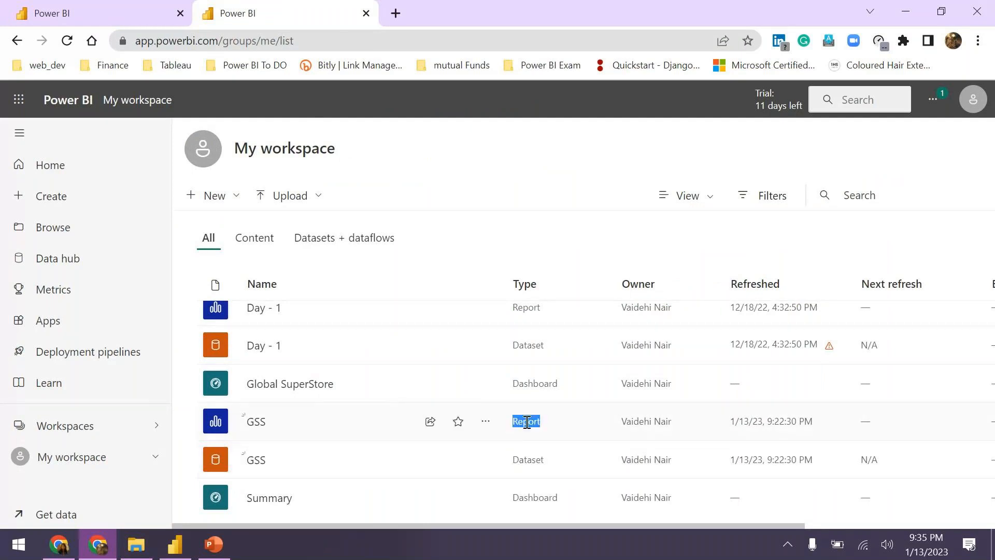
double_click(535, 384)
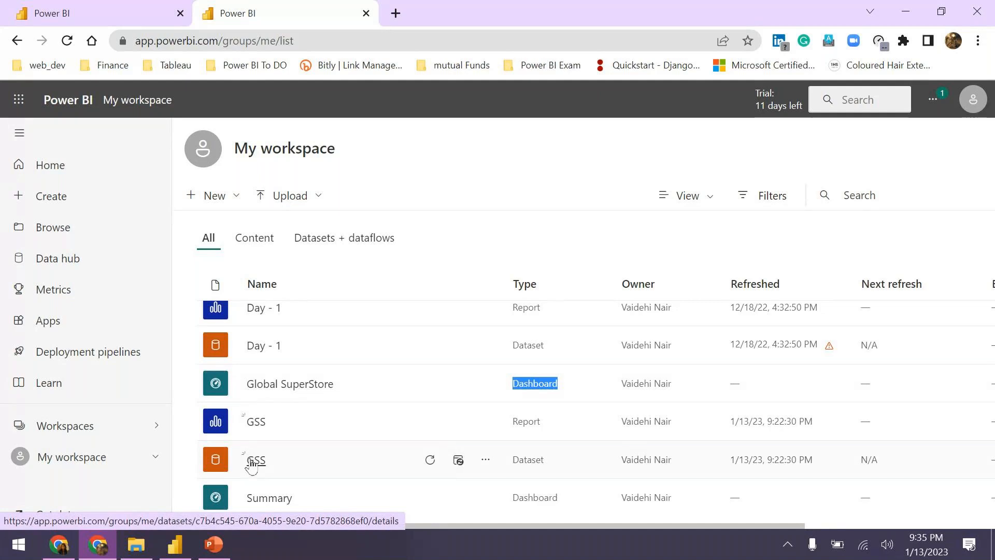
- Open the settings of the GSS dataset and look over the available sections
click(486, 459)
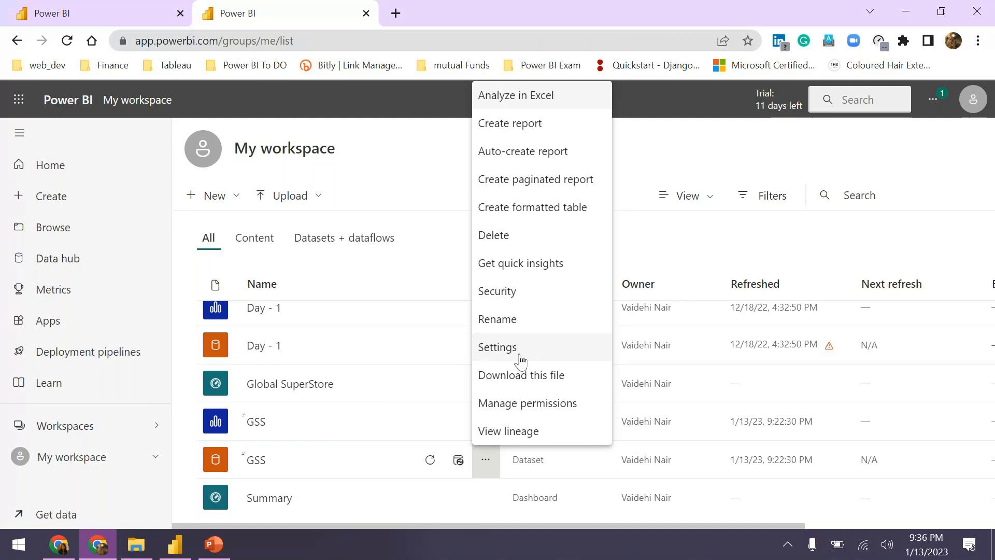
click(521, 358)
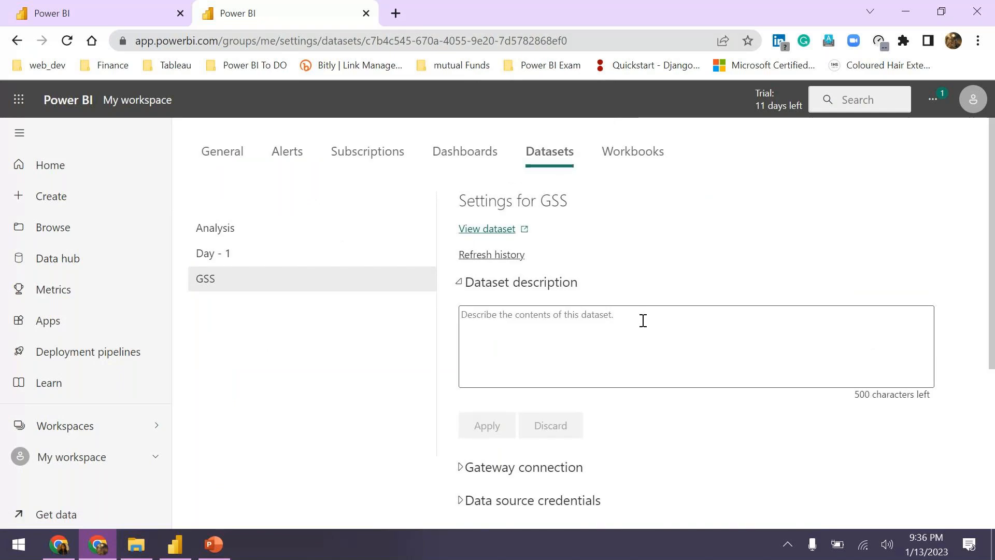
scroll(664, 384, down, 5)
scroll(667, 386, up, 4)
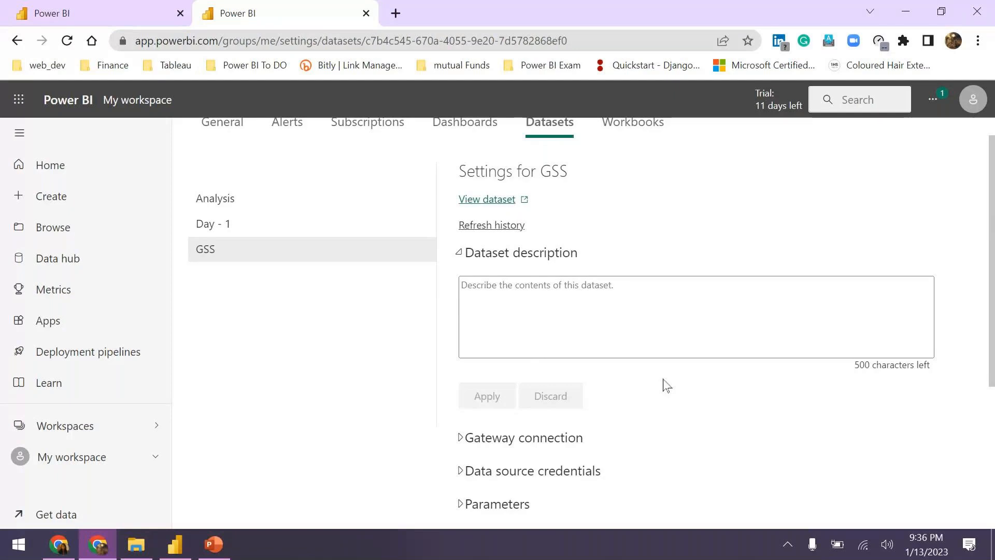
scroll(473, 309, up, 1)
scroll(604, 349, down, 3)
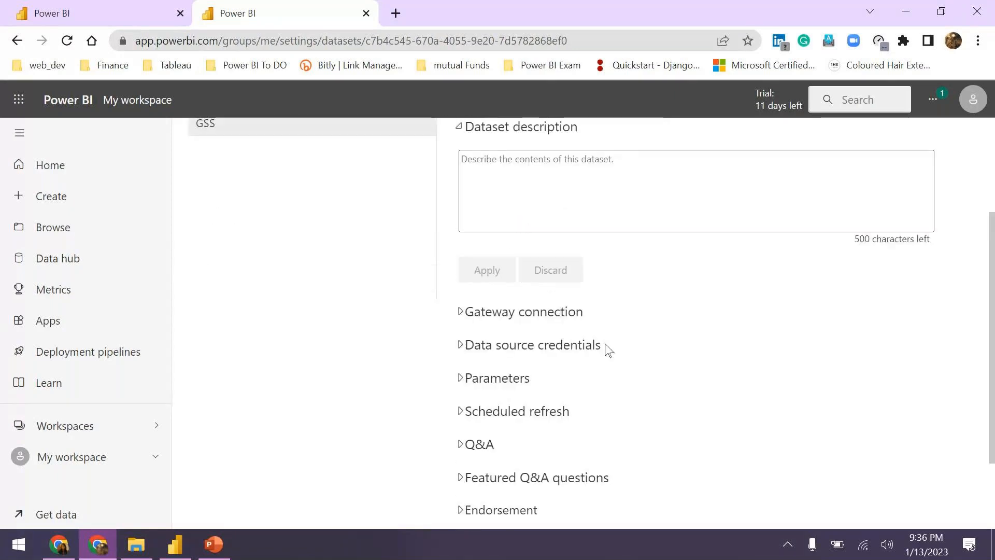
scroll(604, 349, down, 2)
- Examine the gateway connection section of the GSS dataset settings and collapse it again
click(463, 206)
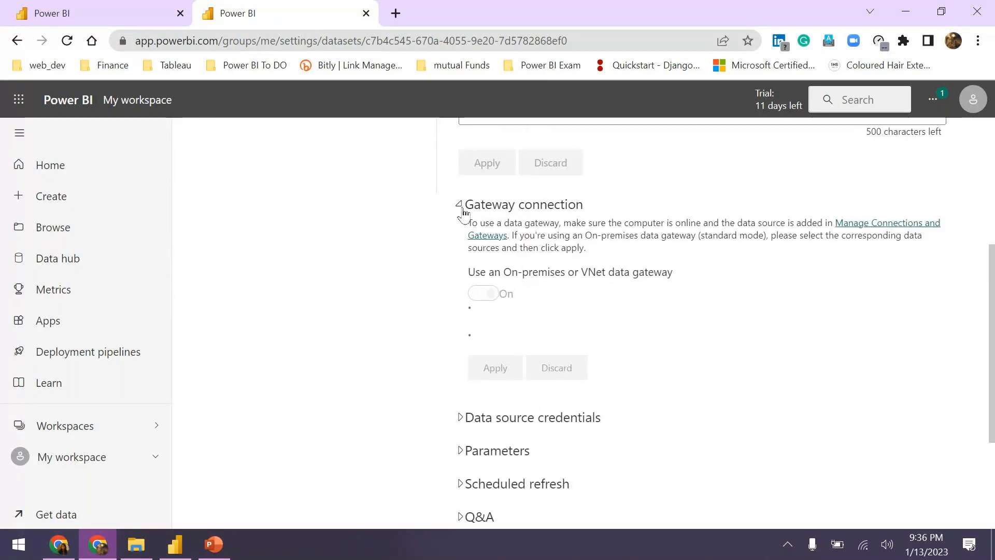
click(463, 206)
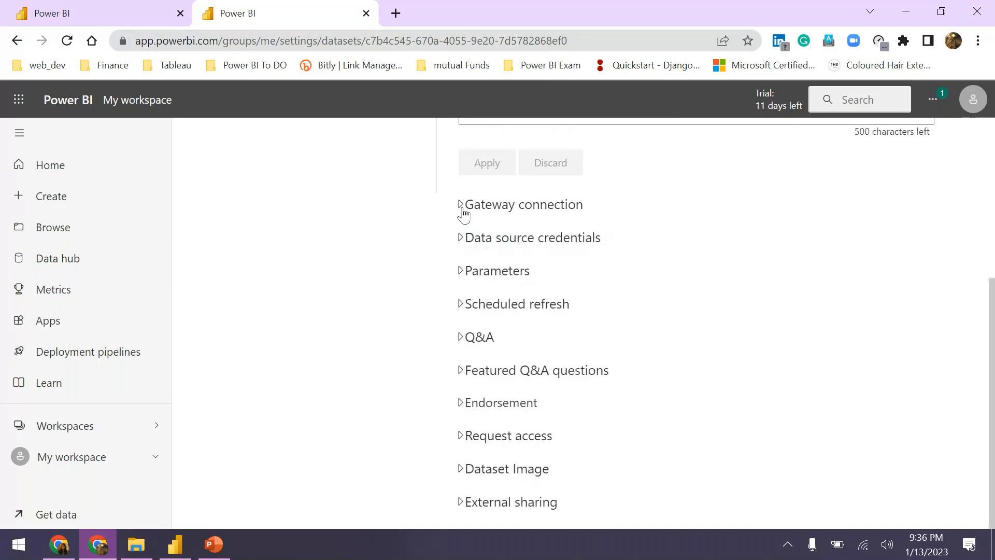
click(462, 206)
scroll(615, 326, down, 7)
scroll(617, 323, up, 3)
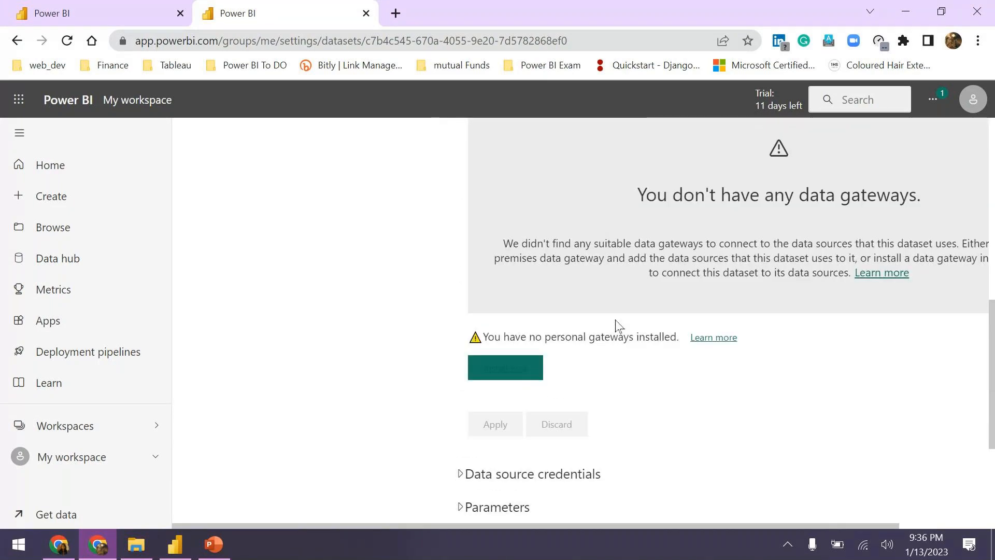
scroll(616, 327, up, 5)
click(469, 282)
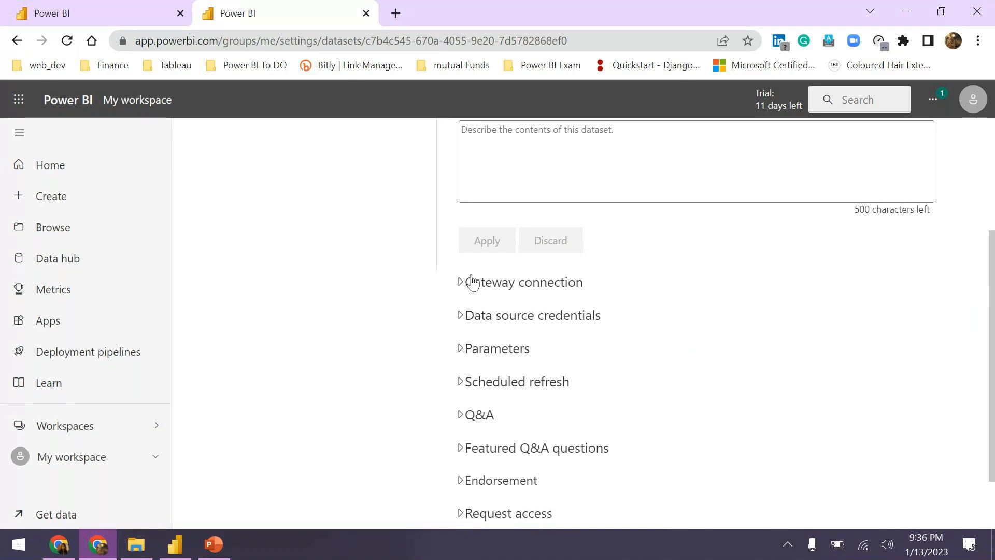
scroll(795, 353, up, 4)
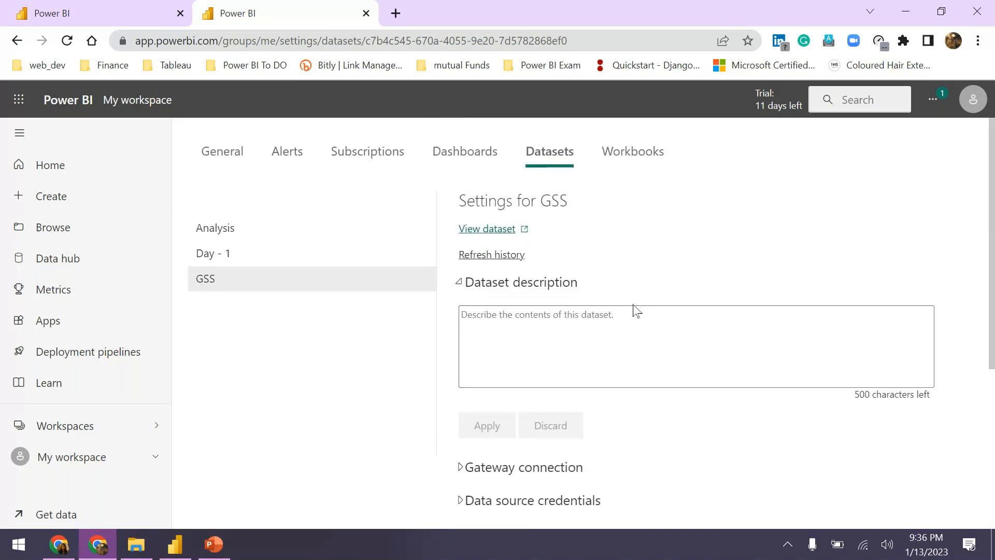
scroll(627, 313, down, 5)
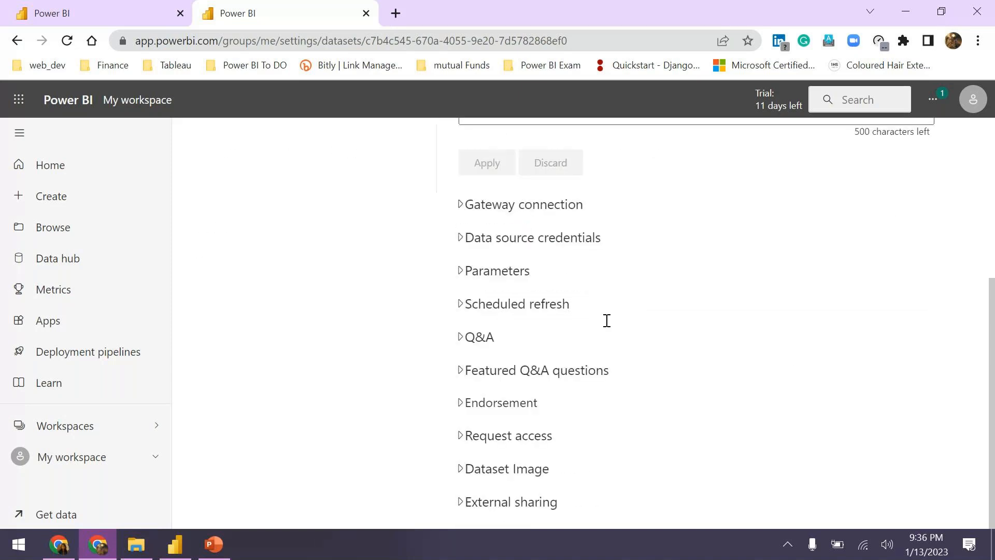
click(461, 207)
click(460, 205)
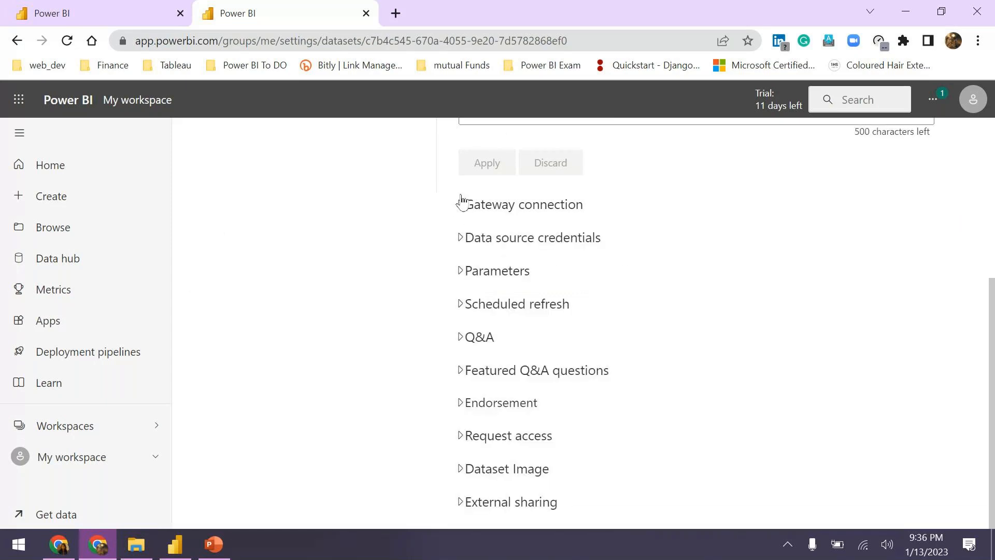
- Inspect the data source credentials and parameters sections of the GSS dataset settings, collapsing each after viewing
click(460, 239)
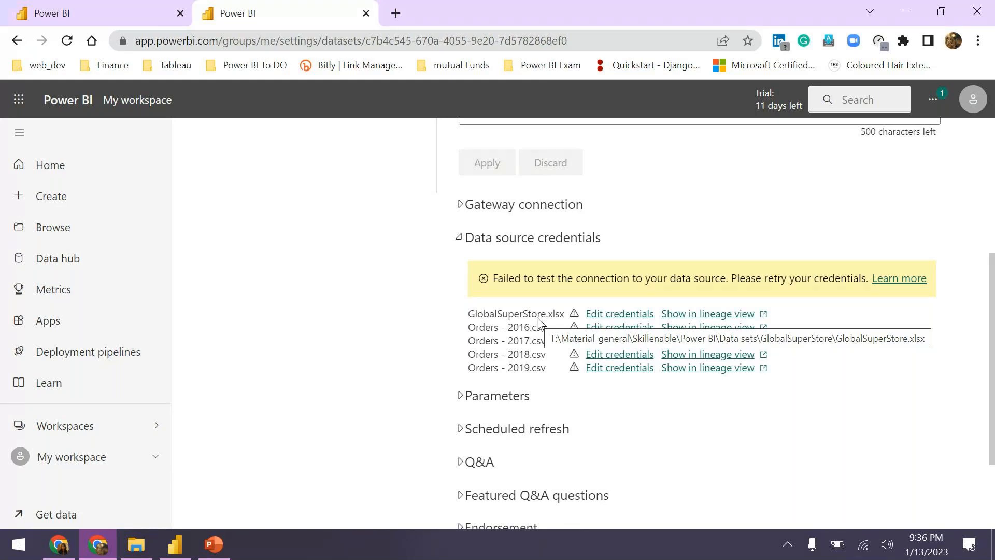
click(458, 239)
click(460, 275)
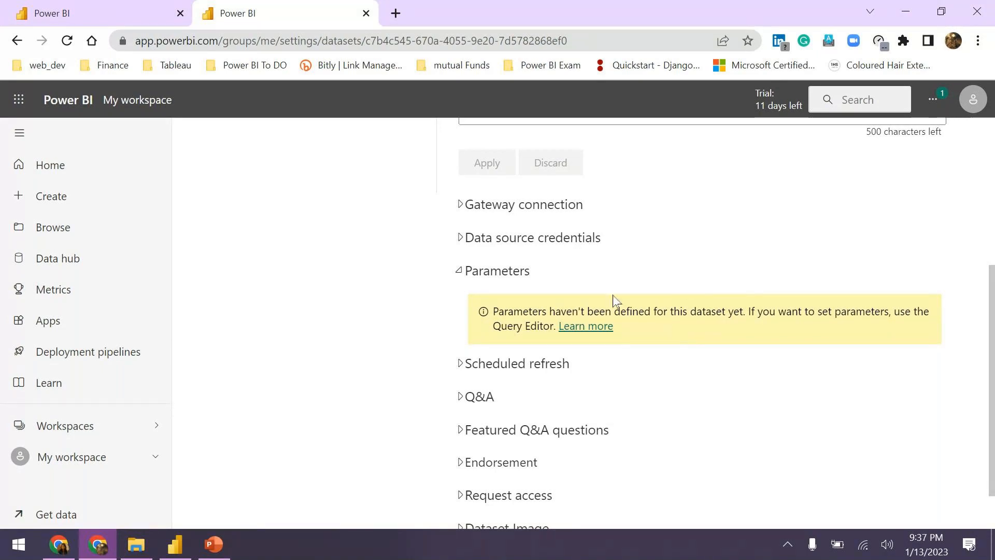
click(462, 274)
- Review the scheduled refresh options of the GSS dataset, including frequency, time zone and failure notifications, and collapse the section
click(461, 309)
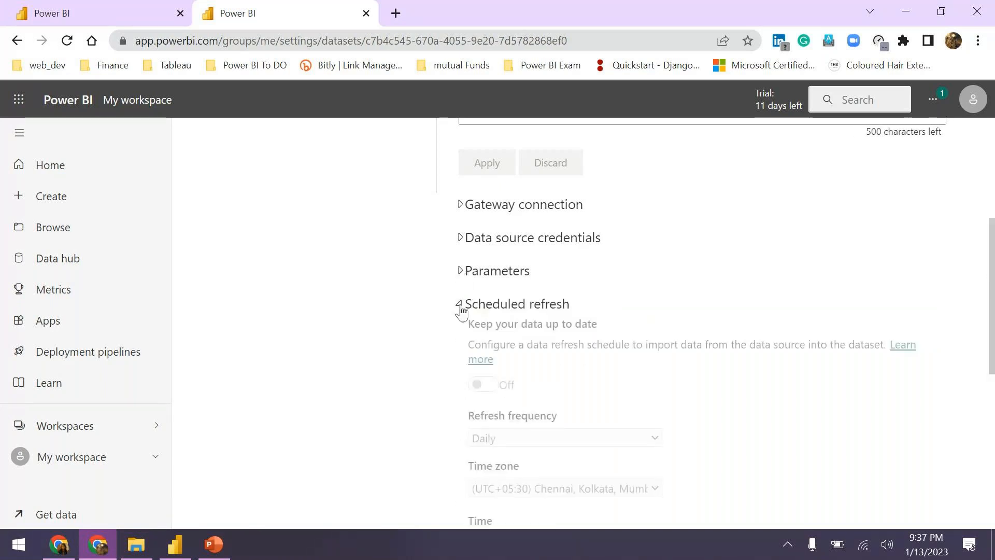
scroll(609, 354, down, 3)
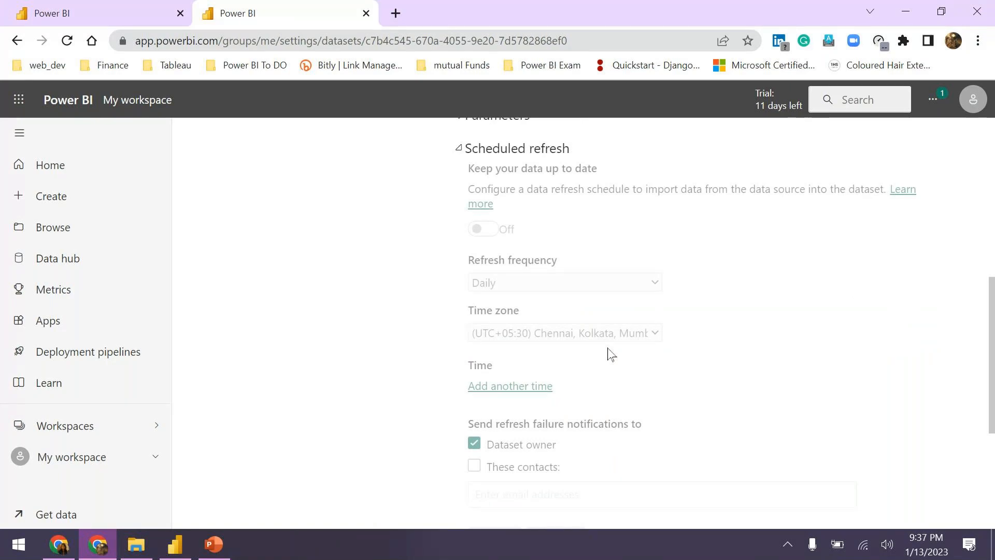
scroll(526, 324, up, 2)
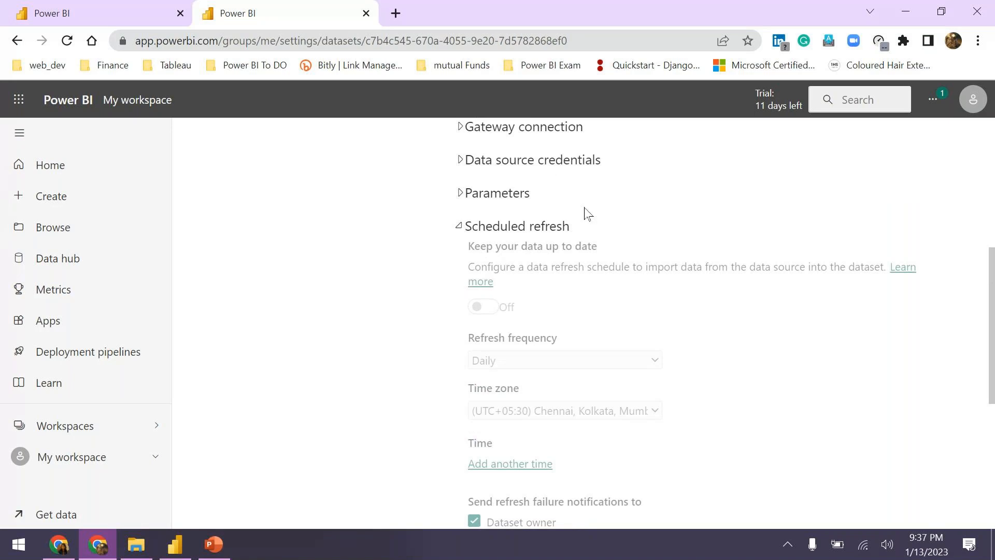
click(482, 228)
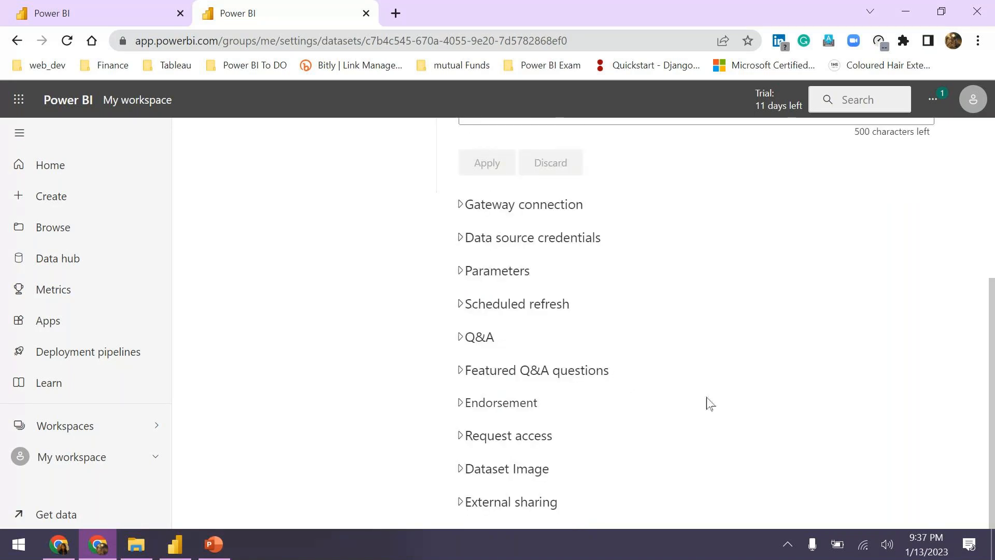
scroll(710, 404, up, 5)
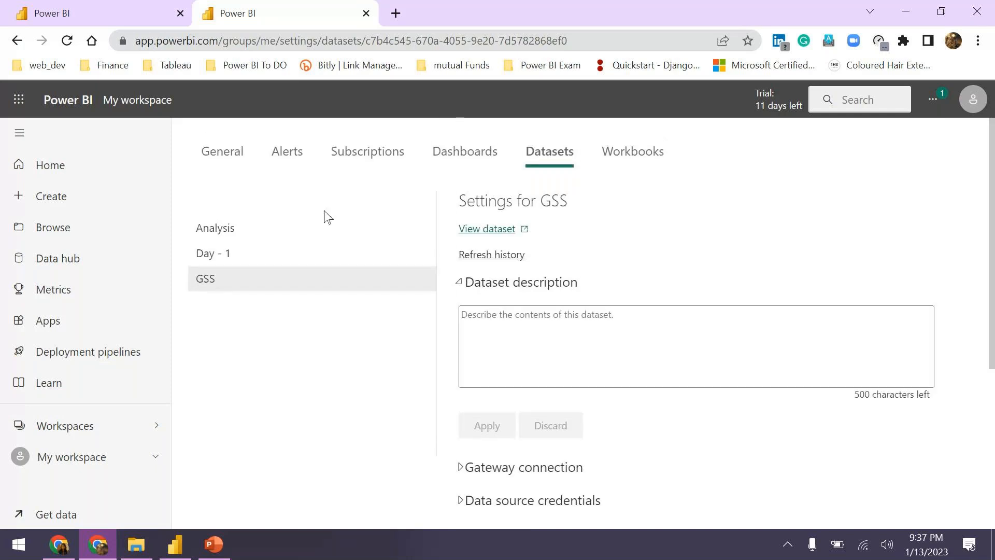
scroll(624, 311, down, 5)
scroll(627, 320, up, 3)
scroll(627, 319, down, 3)
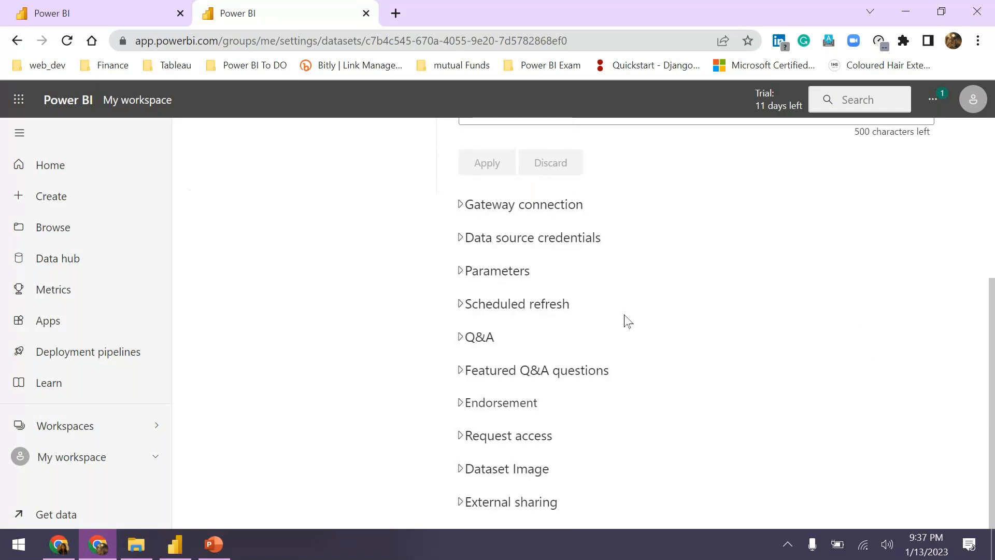
scroll(627, 320, up, 5)
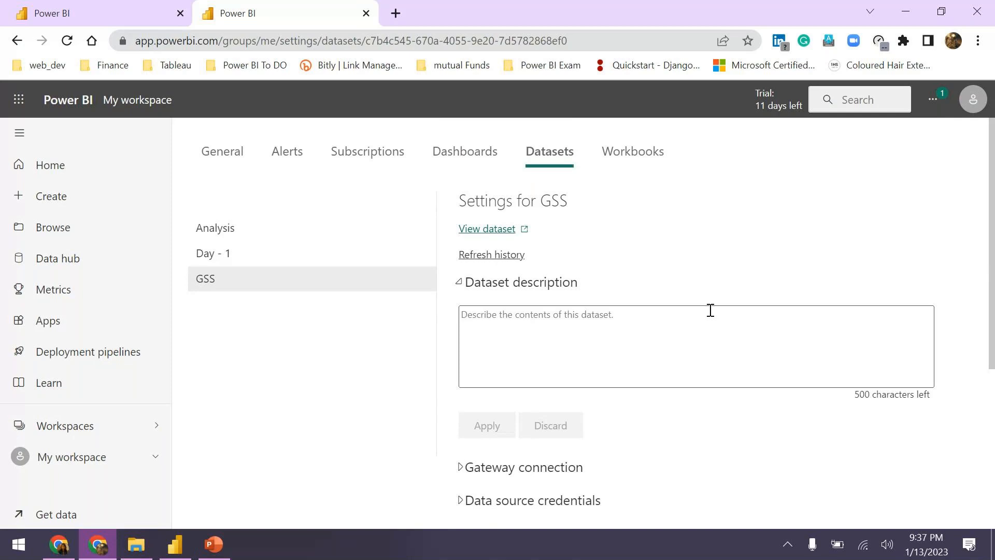
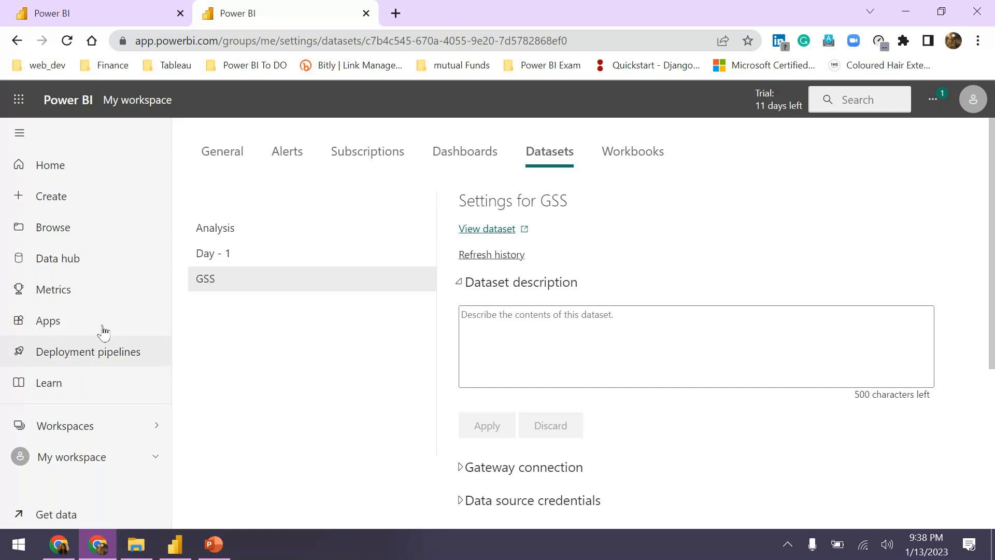
- Return to My workspace and look through its reports, datasets and dashboards
click(145, 455)
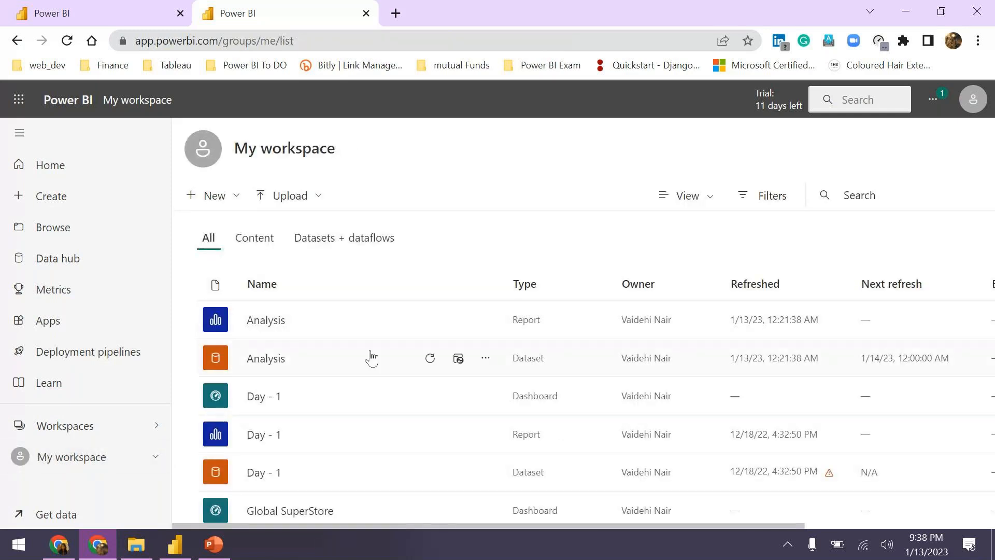
scroll(371, 358, down, 3)
scroll(427, 384, up, 3)
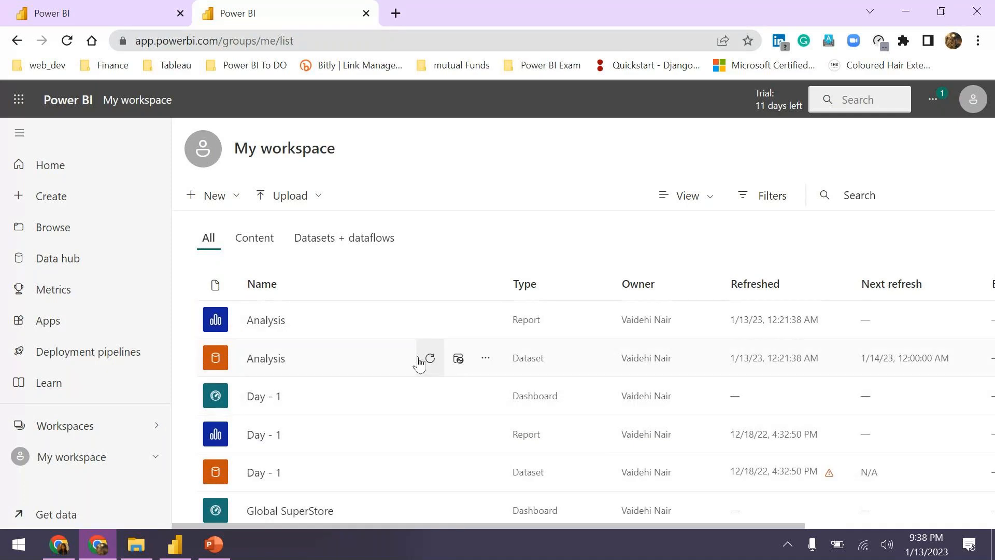
scroll(419, 362, down, 3)
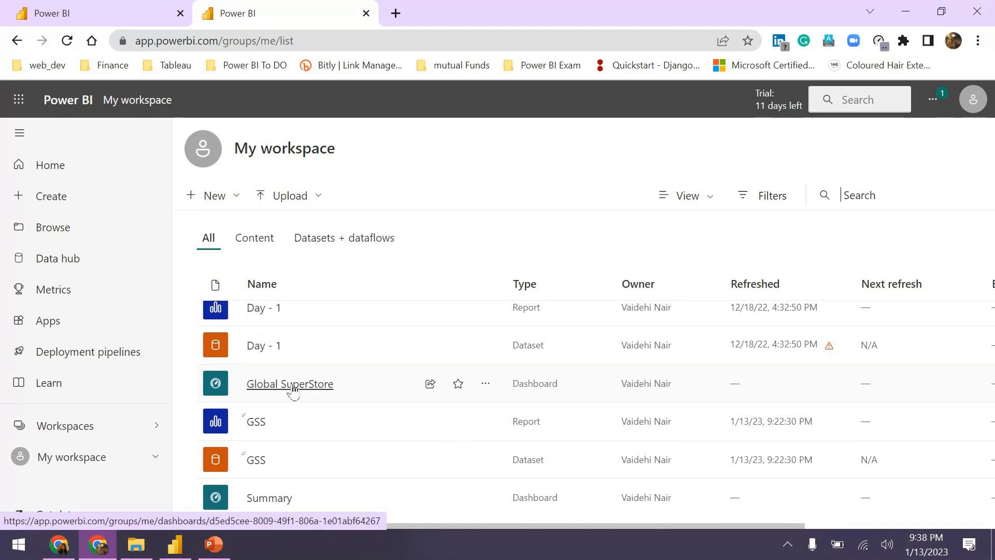
- Look through the download options, including Data Gateway, and the settings options of the Power BI service, and close them
click(942, 97)
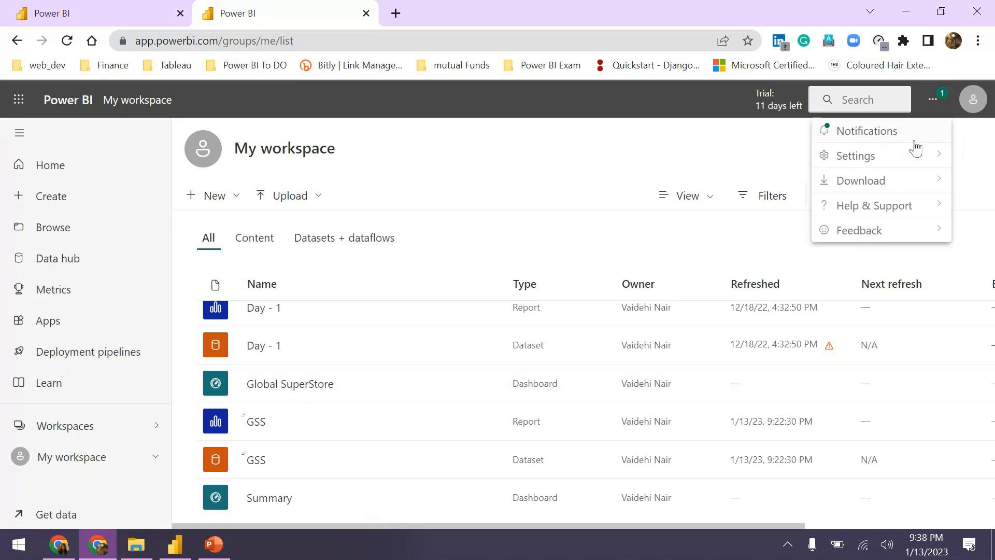
mouse_move(881, 180)
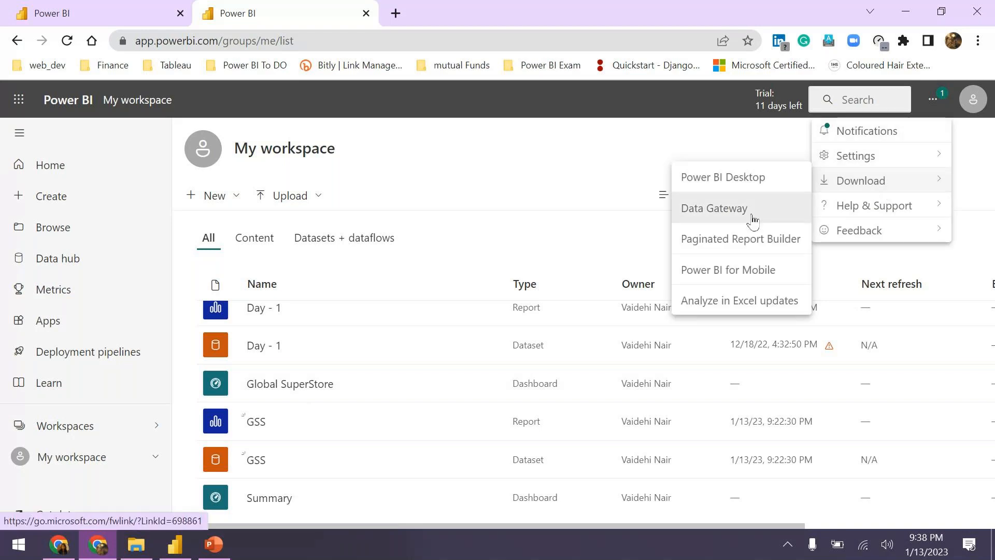
mouse_move(897, 155)
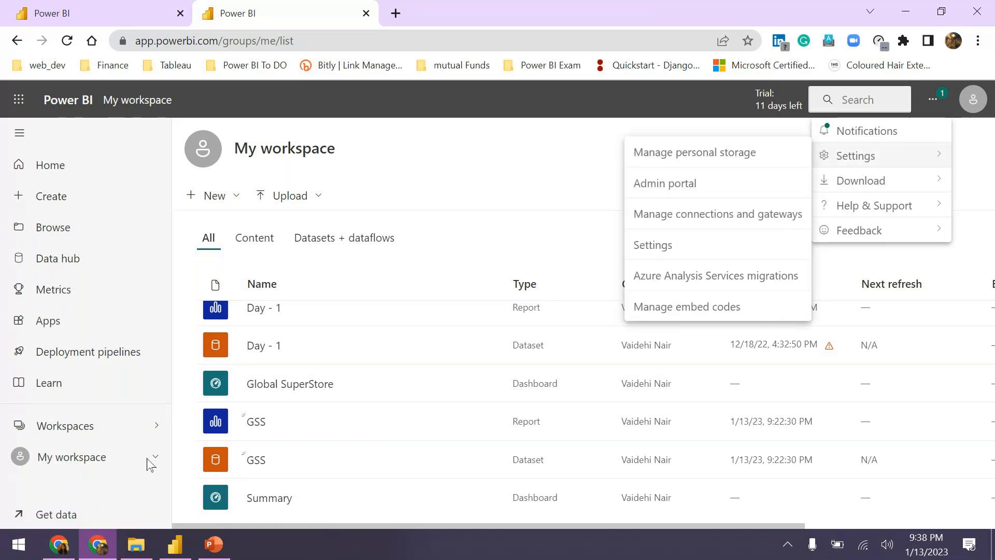
key(Escape)
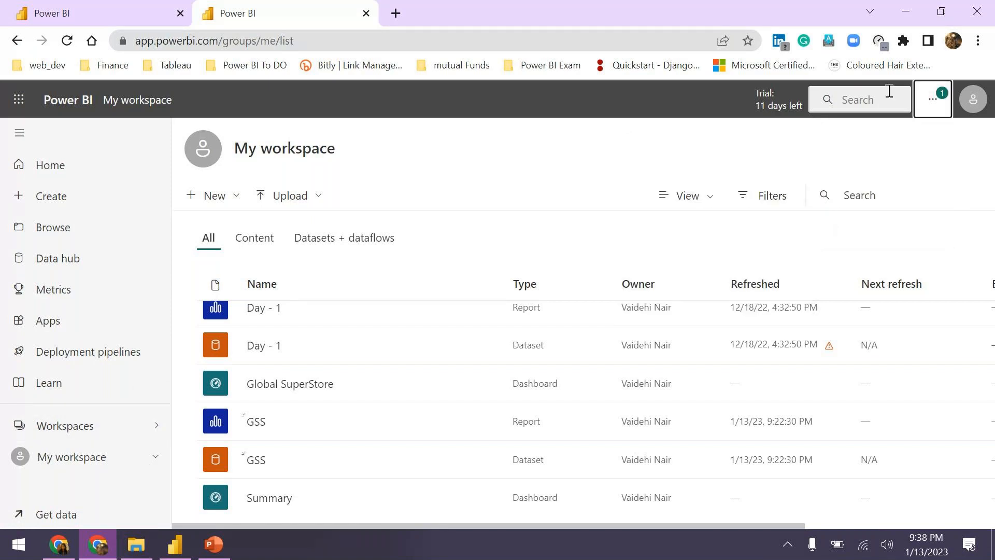
click(873, 219)
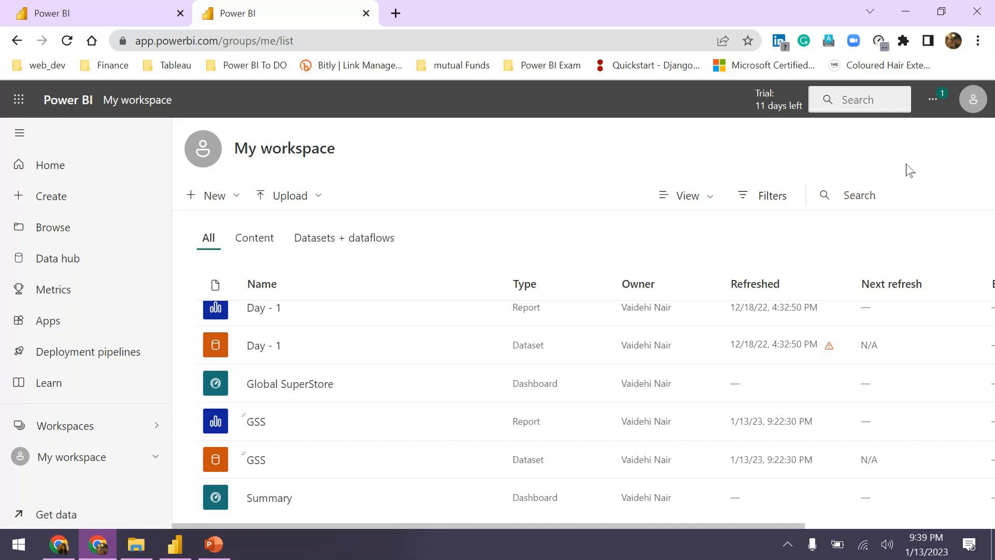
- Open the GSS report from My workspace, and switch to Power BI Desktop to dismiss the publishing dialog
click(266, 424)
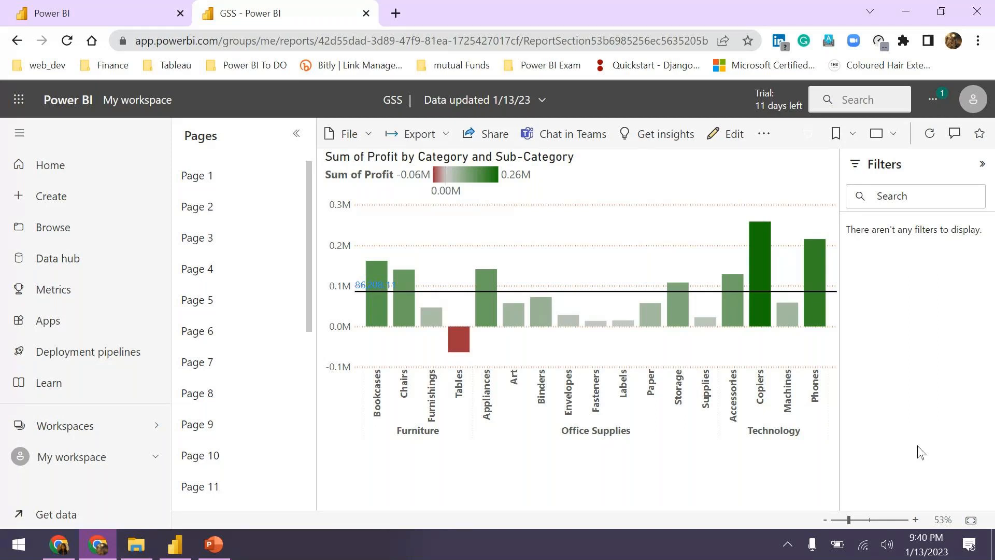
click(168, 554)
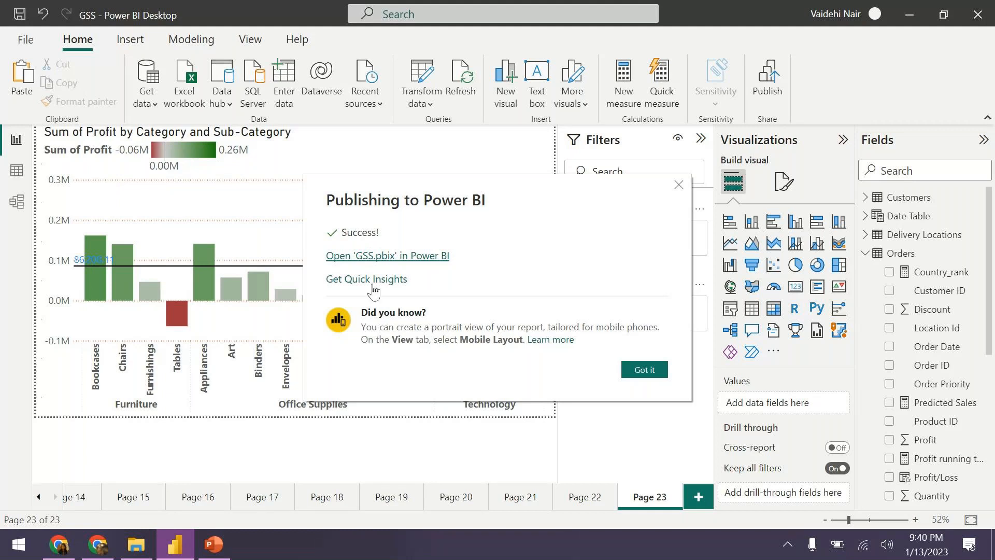
drag(582, 199, 441, 213)
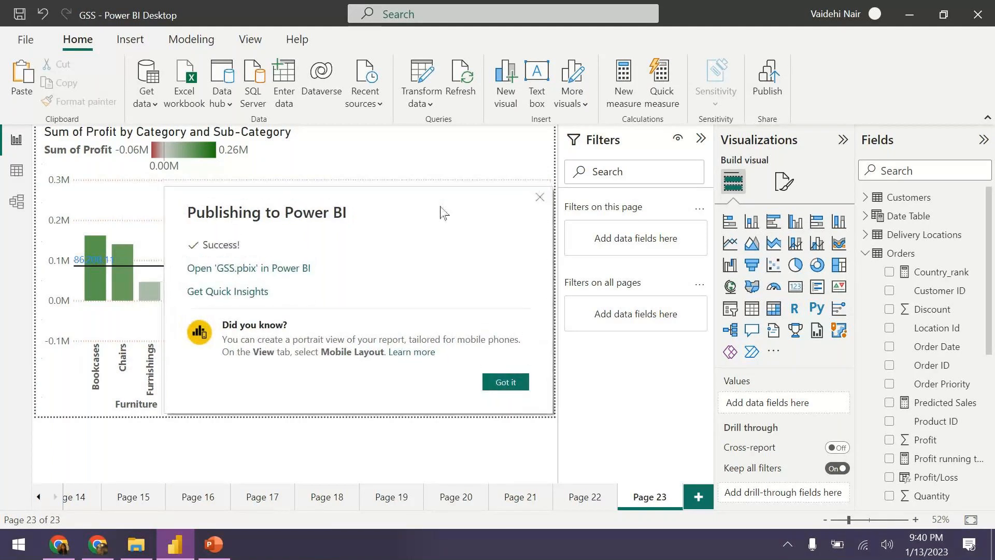
click(507, 384)
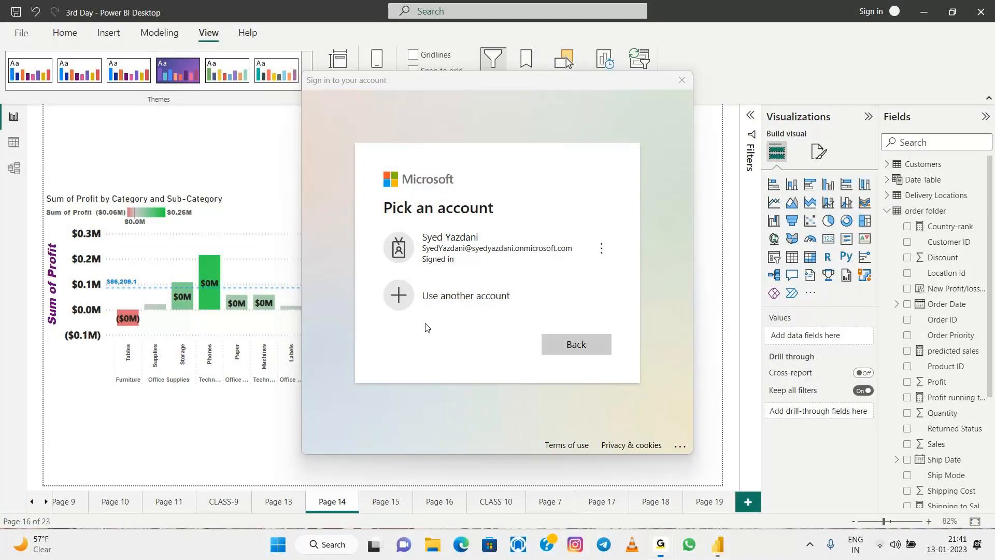
- Try to sign in with the listed Microsoft account, continuing past the account protection notice to the password request
click(601, 249)
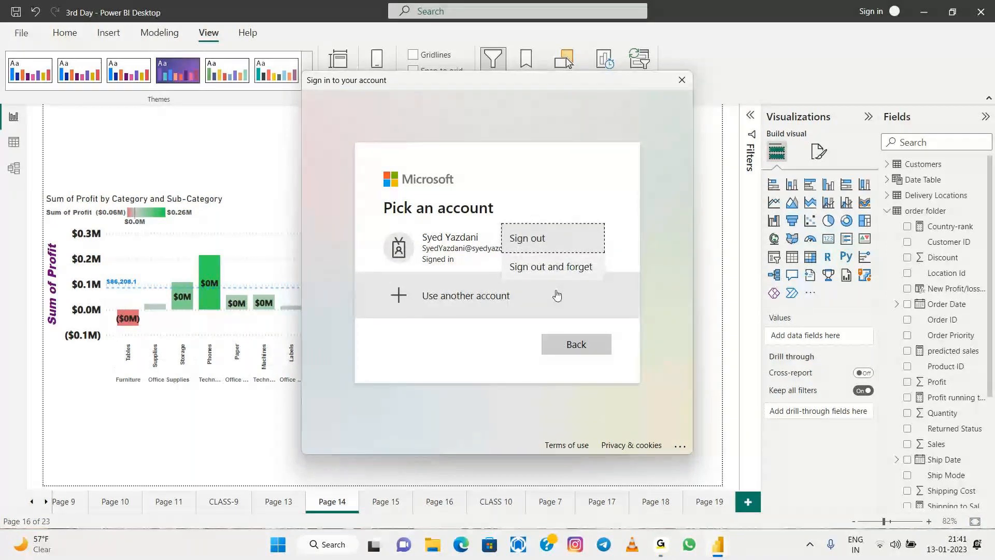
click(370, 249)
click(431, 253)
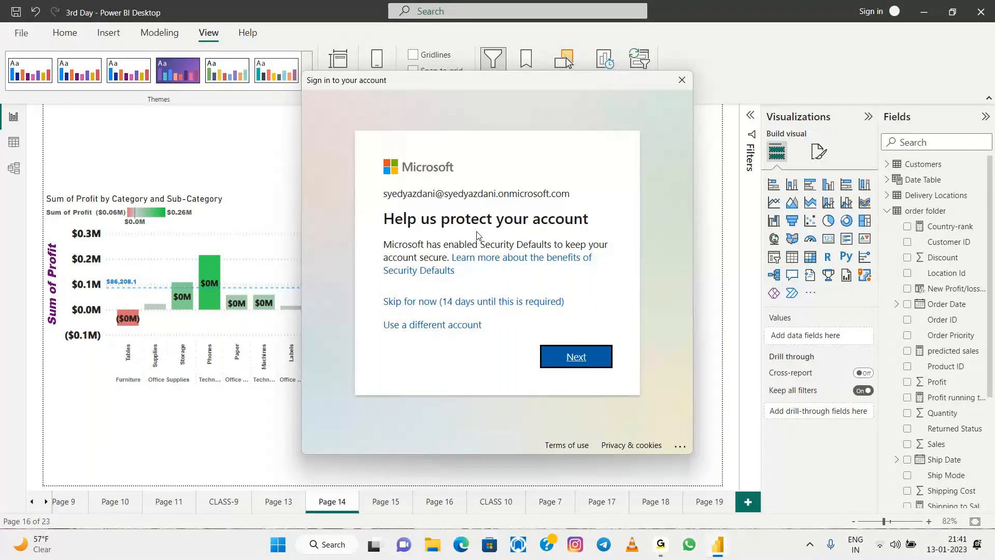
click(584, 356)
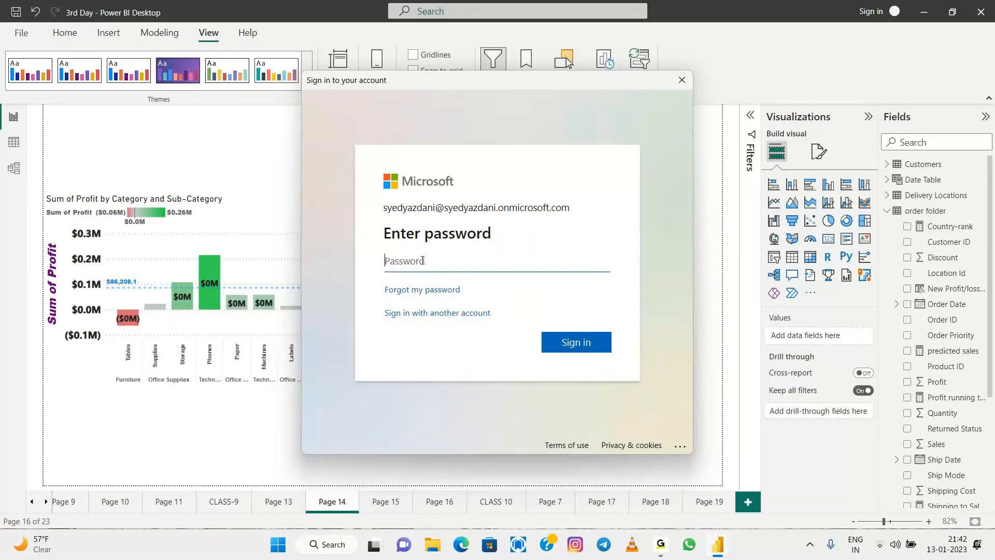
- Enter the account password and submit the Microsoft sign-in
key(Tab)
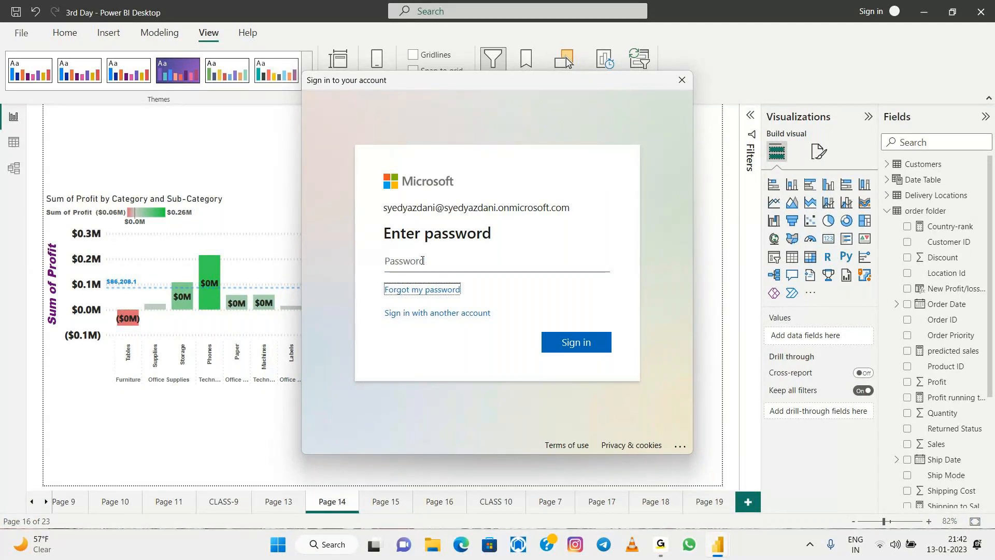
click(423, 260)
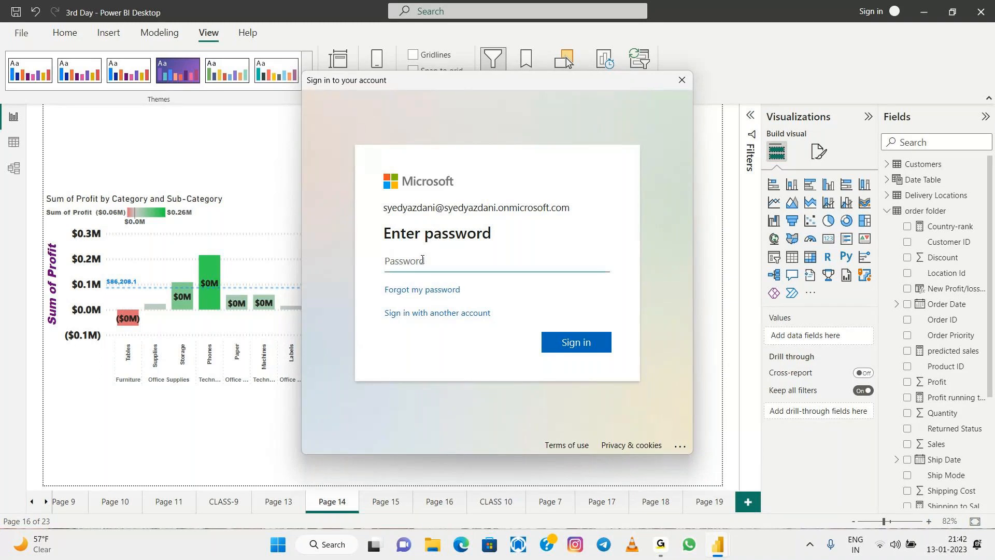
key(Tab)
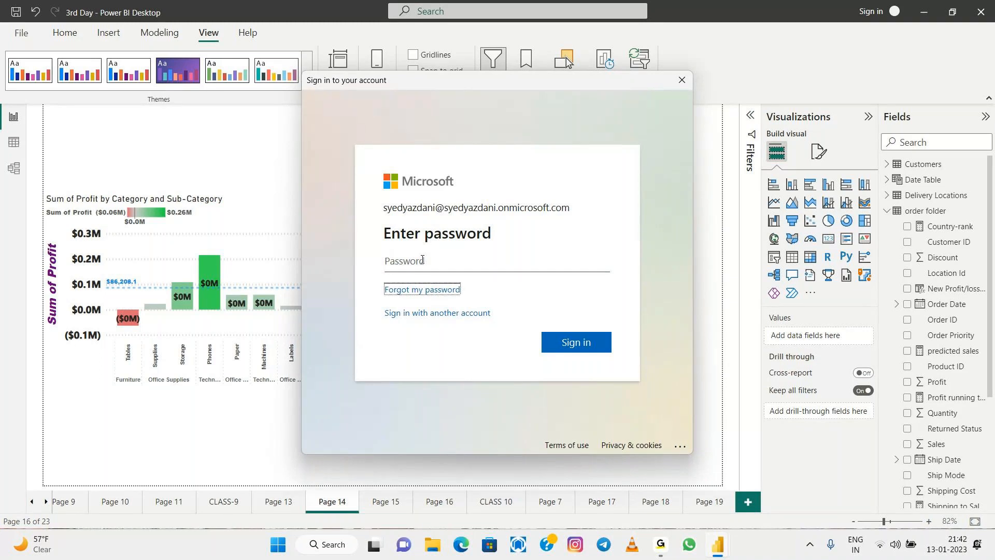
click(404, 261)
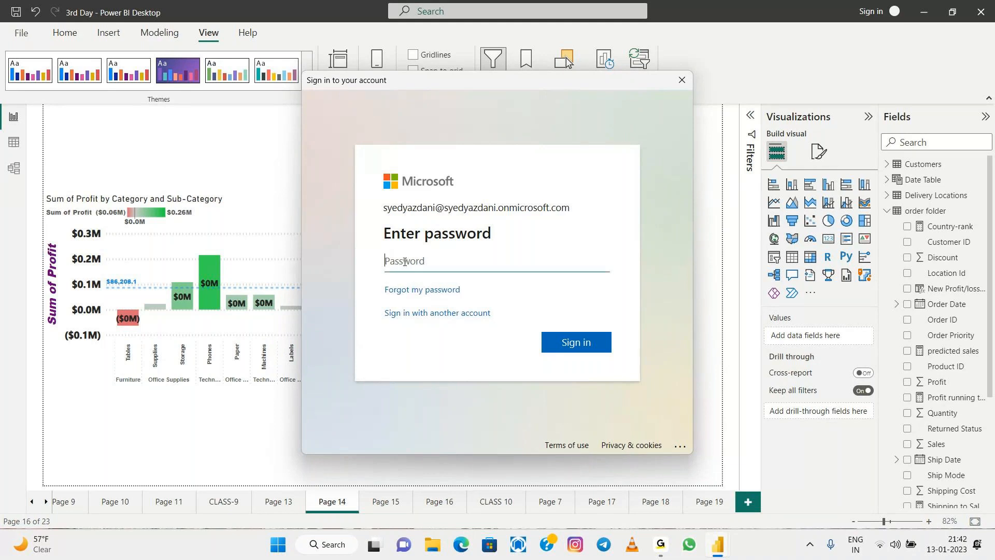
text(•••••••••••)
click(567, 346)
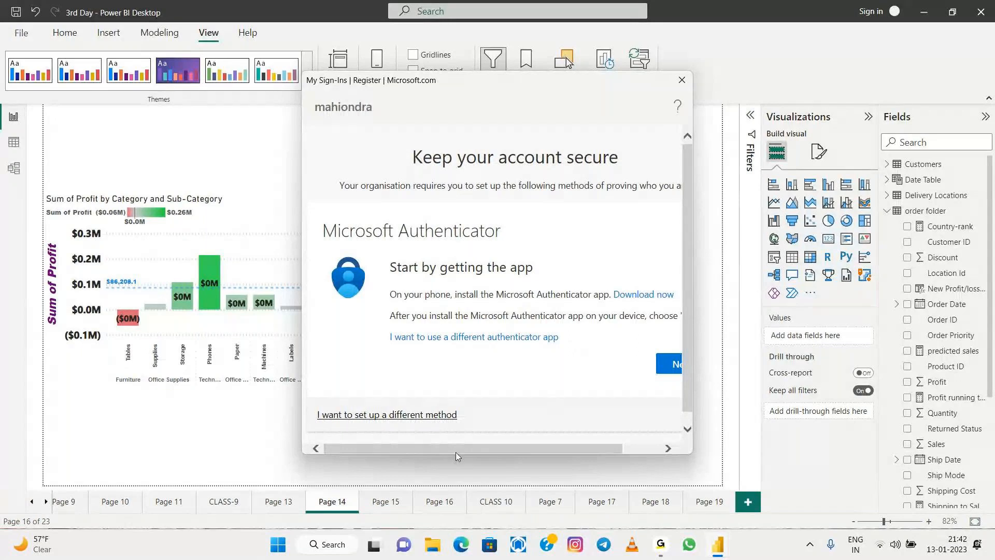
- Close the Microsoft Authenticator setup without completing it, and reopen and cancel the sign-in email prompt
drag(455, 452, 549, 454)
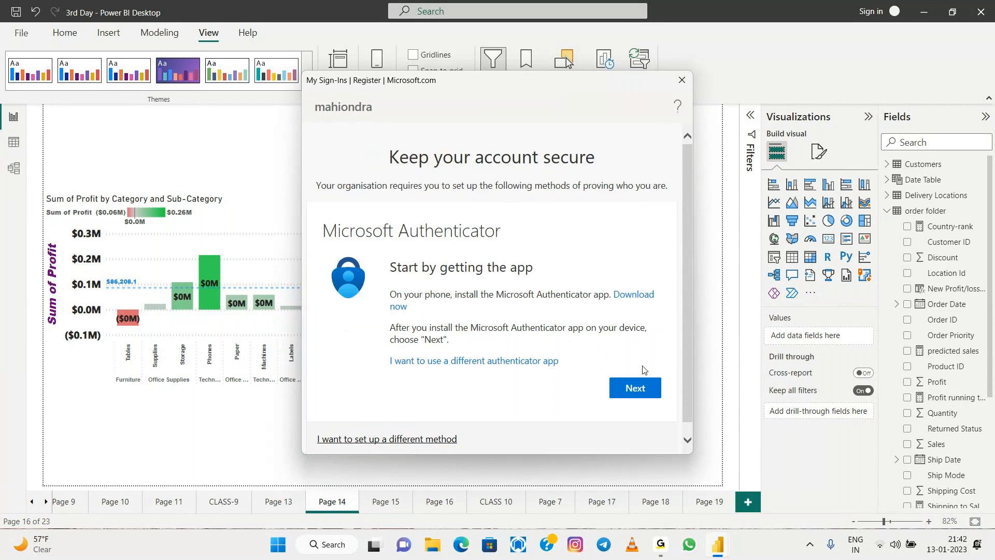
click(680, 79)
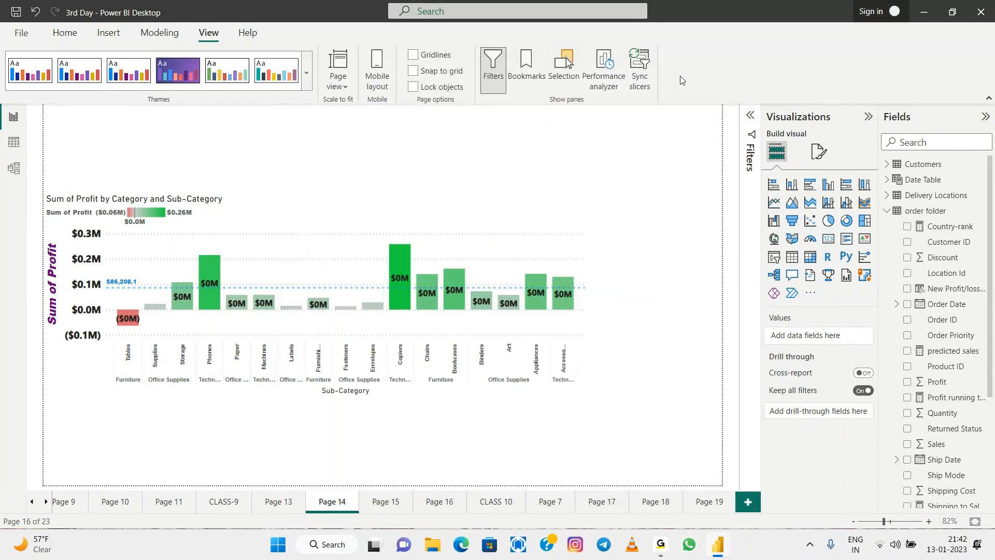
click(894, 16)
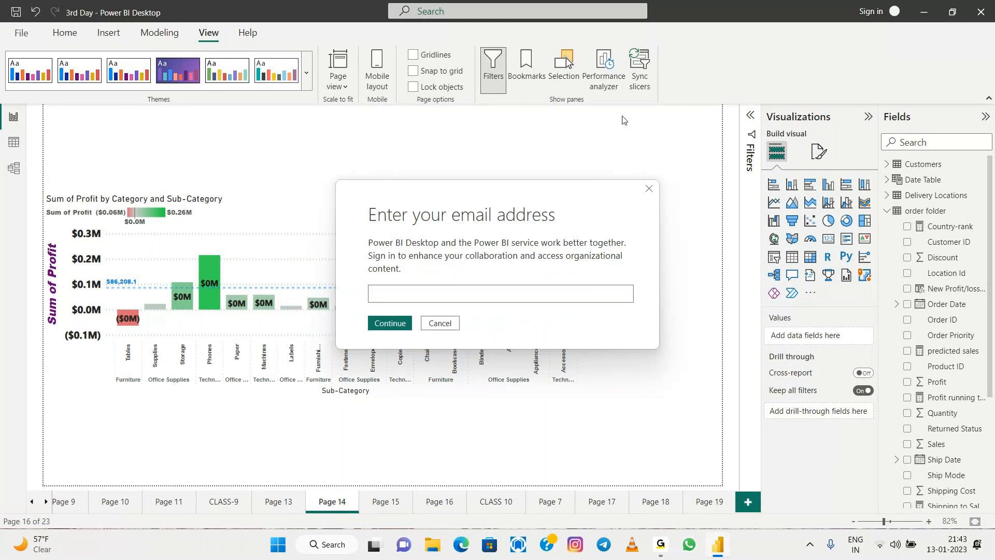
click(441, 323)
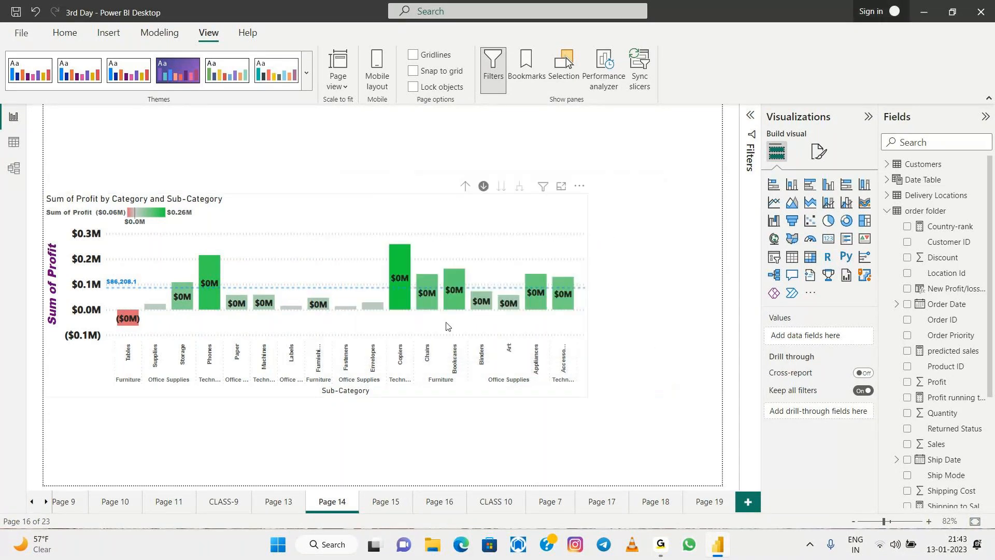
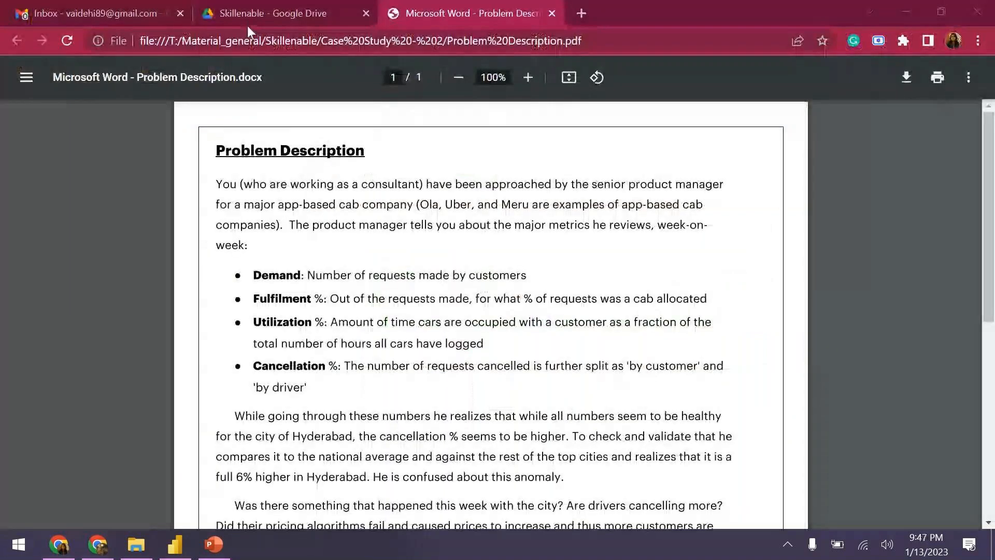
- Read the Problem Description PDF in the browser, examining the cab company metrics, the Hyderabad cancellation problem and the chart-based analysis questions
scroll(721, 372, down, 3)
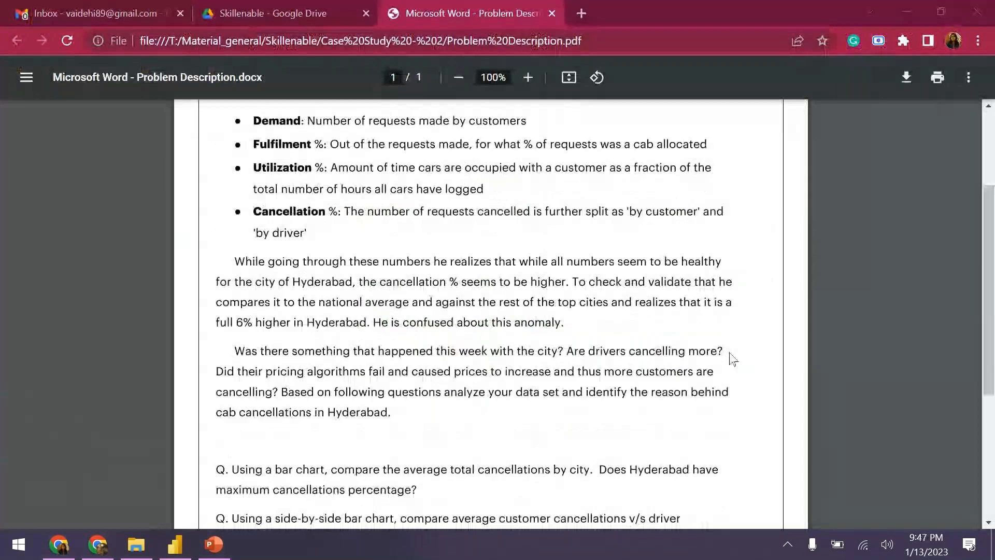
scroll(733, 359, up, 3)
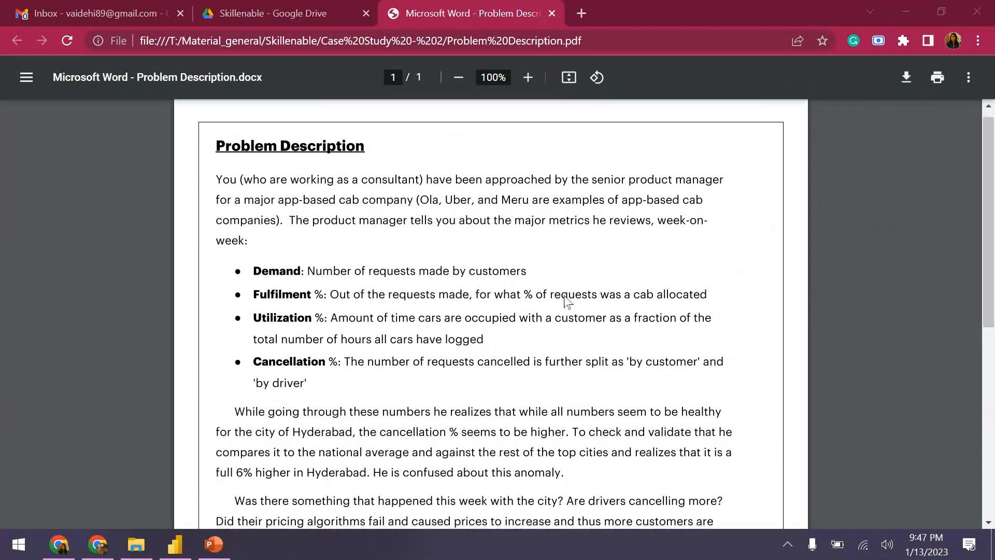
scroll(568, 306, down, 8)
scroll(569, 303, up, 8)
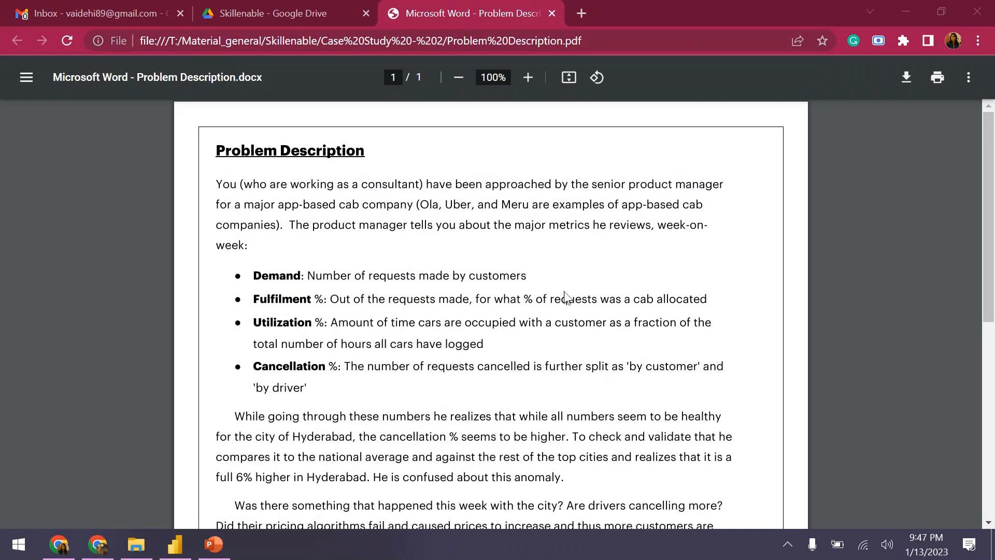
scroll(567, 297, down, 8)
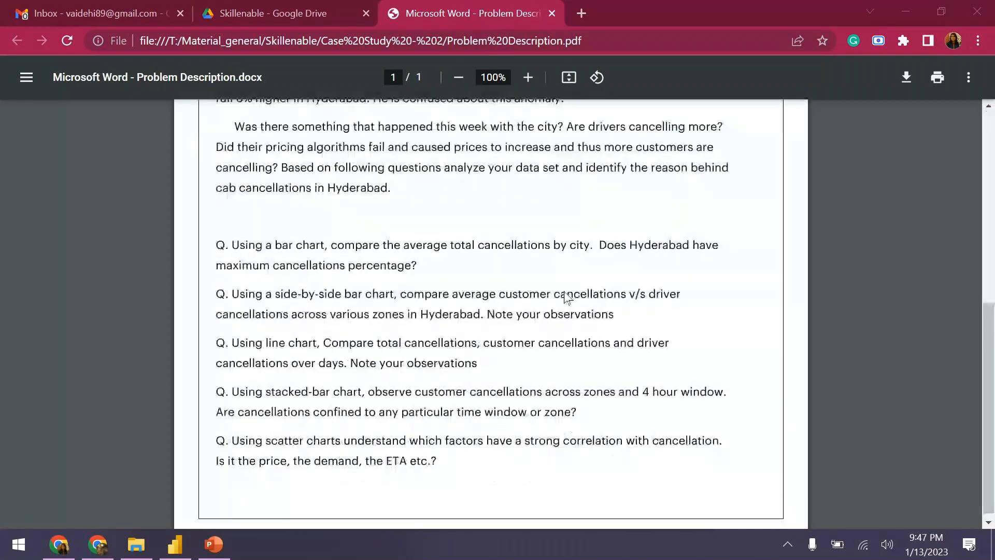
scroll(568, 298, up, 8)
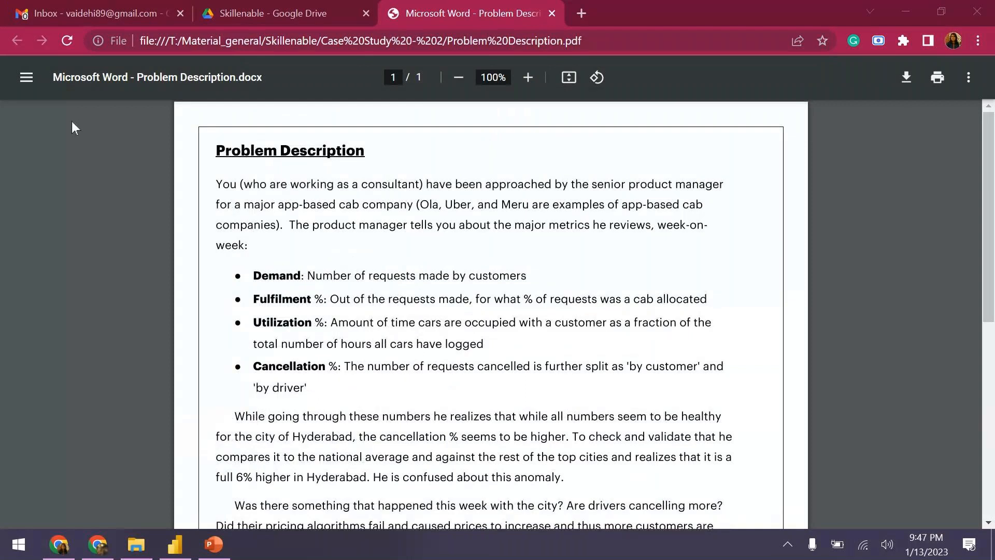
scroll(687, 234, down, 1)
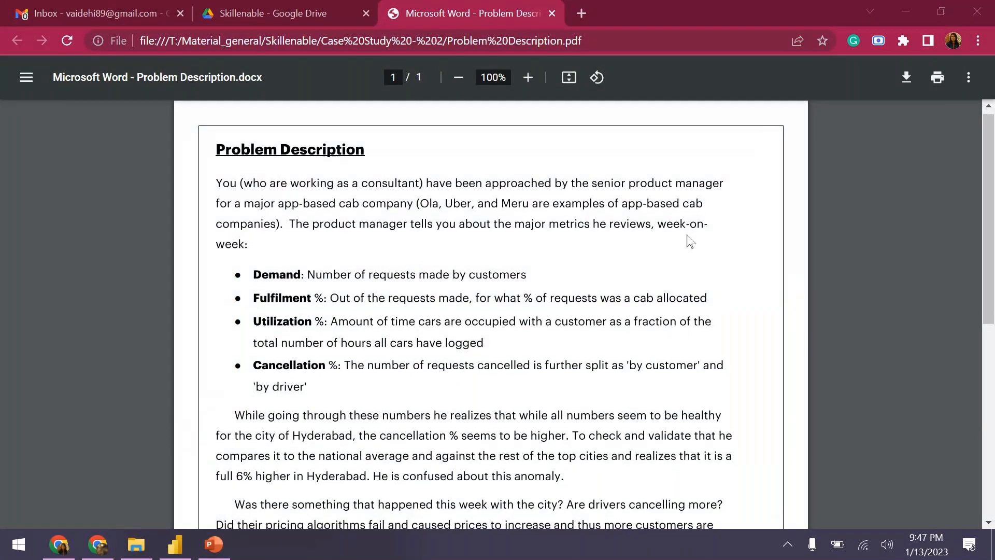
scroll(689, 241, down, 6)
scroll(690, 244, down, 2)
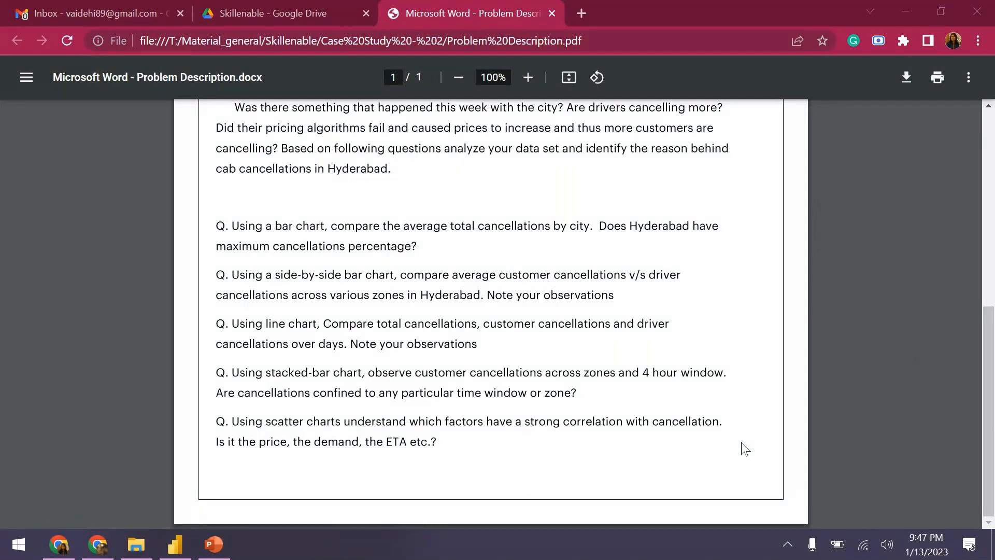
scroll(741, 446, up, 8)
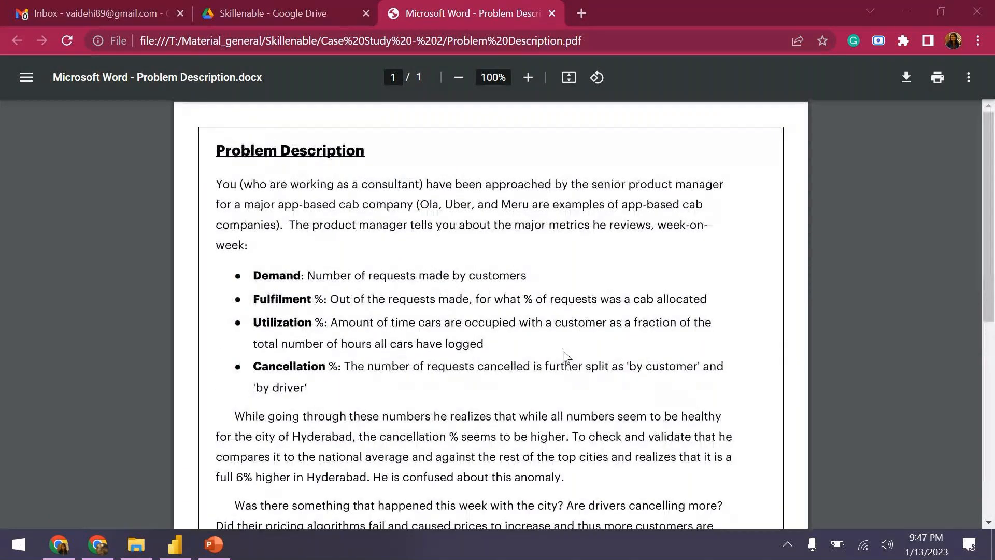
scroll(633, 359, up, 8)
scroll(630, 403, down, 7)
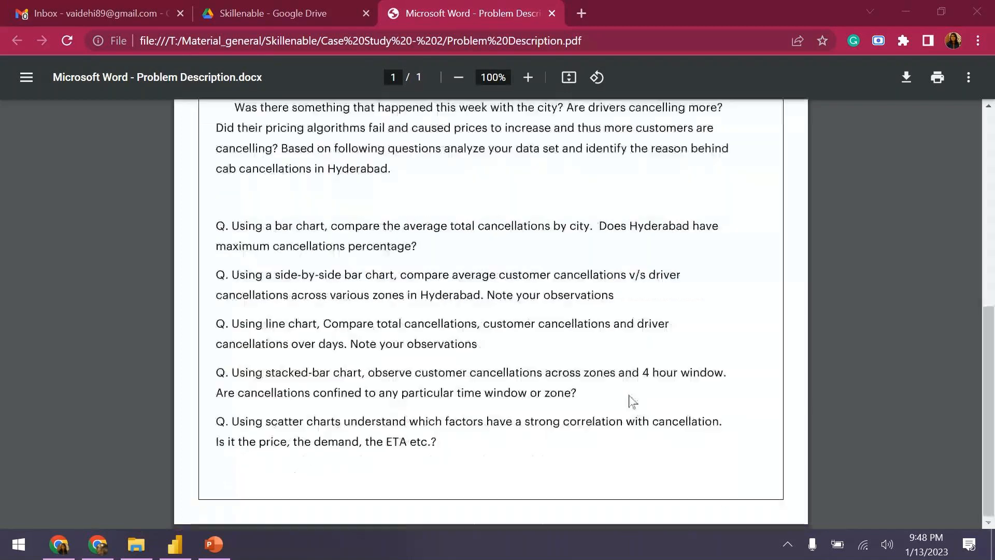
scroll(632, 400, up, 4)
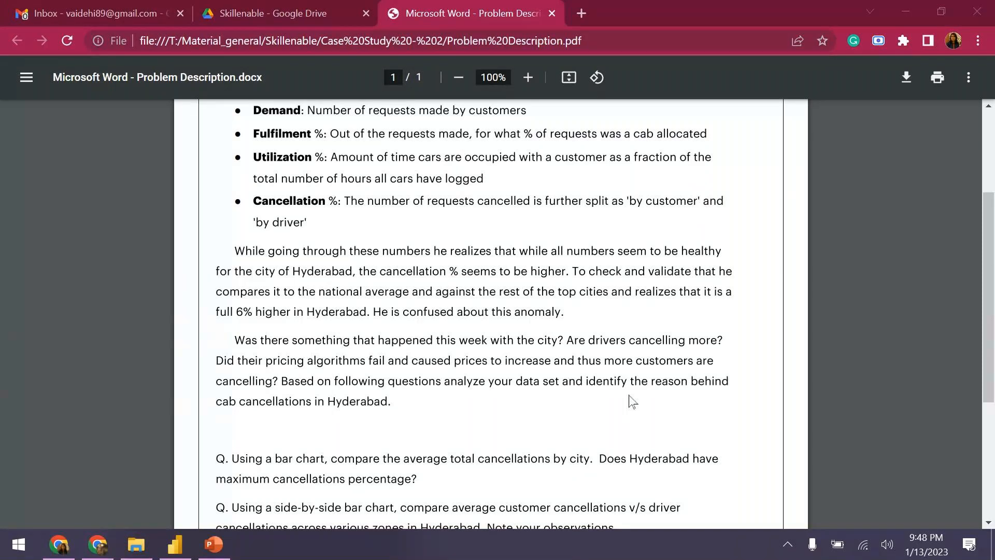
drag(986, 273, 260, 493)
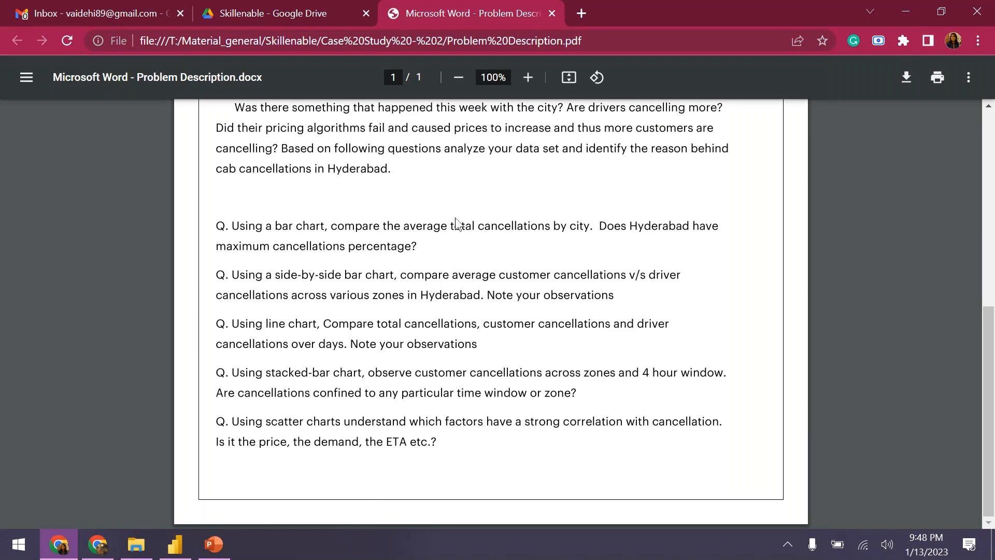
click(257, 31)
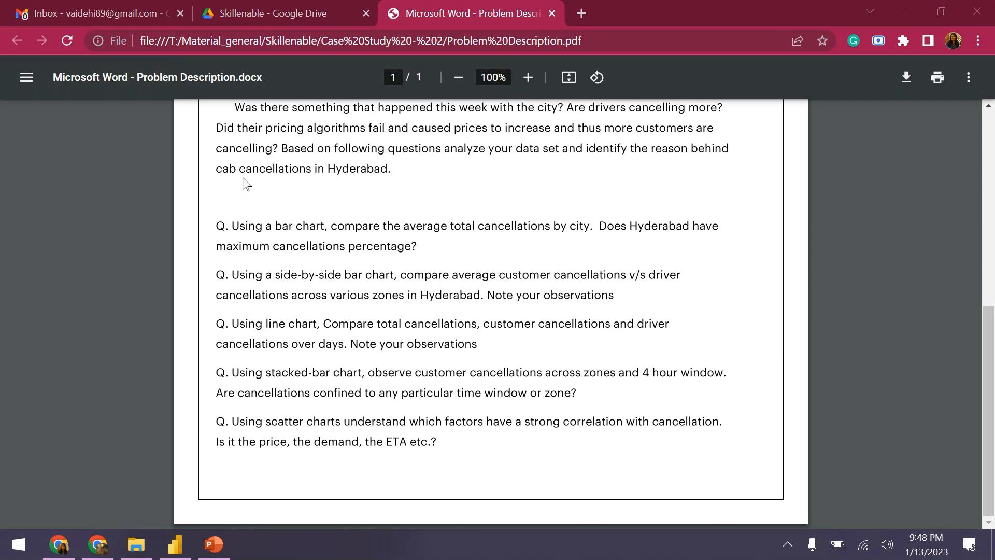
scroll(436, 348, up, 8)
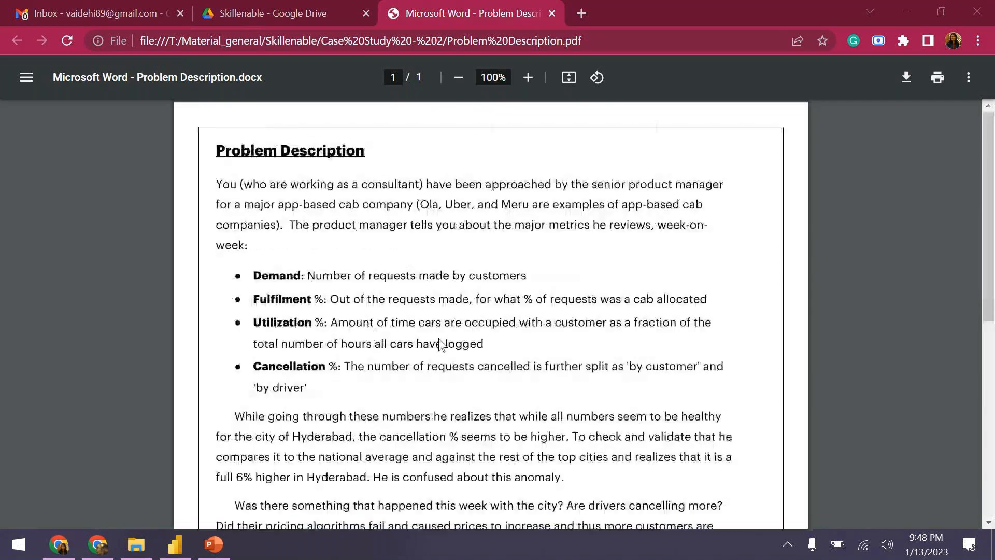